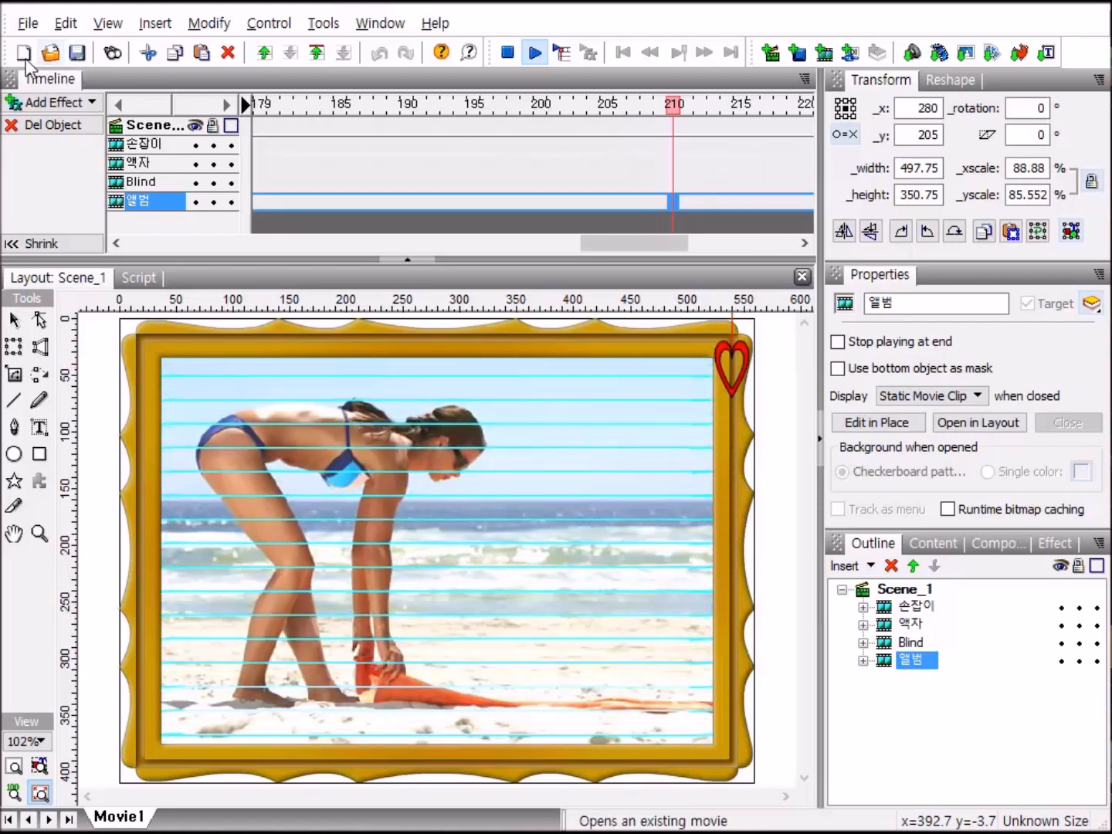
Create a new empty movie and restore the default panel layout.
click(24, 53)
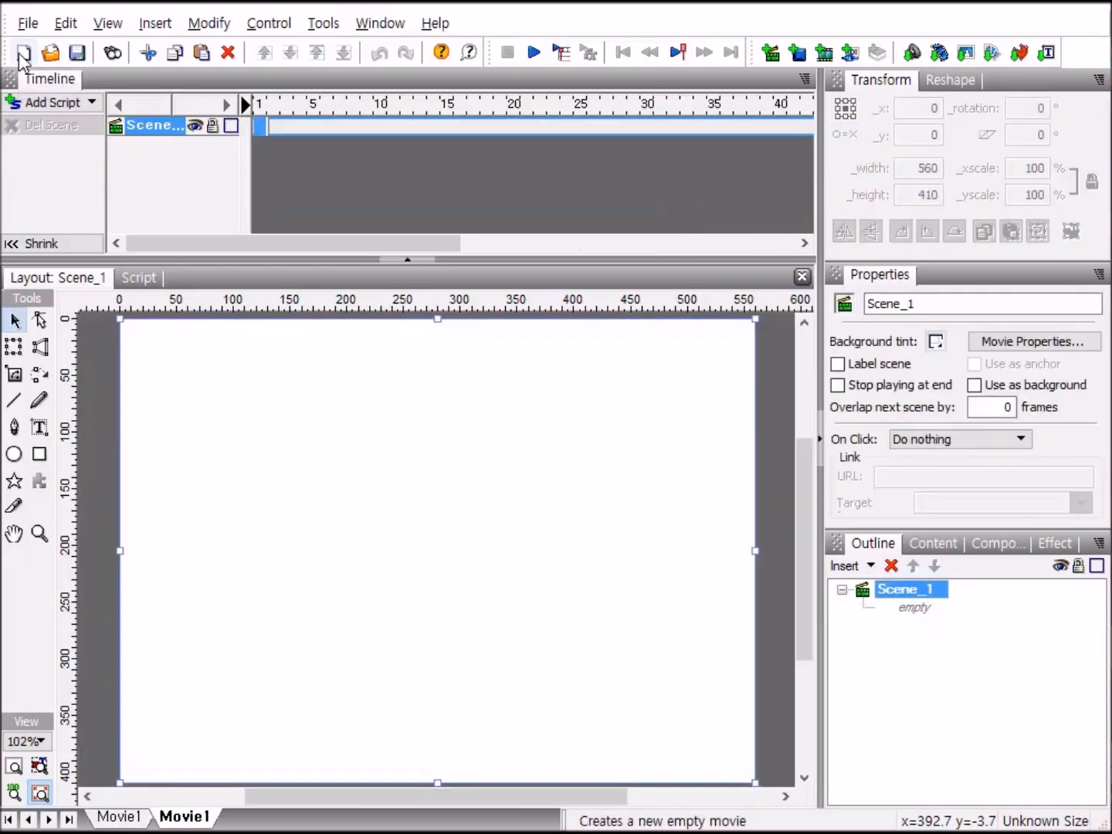
click(376, 27)
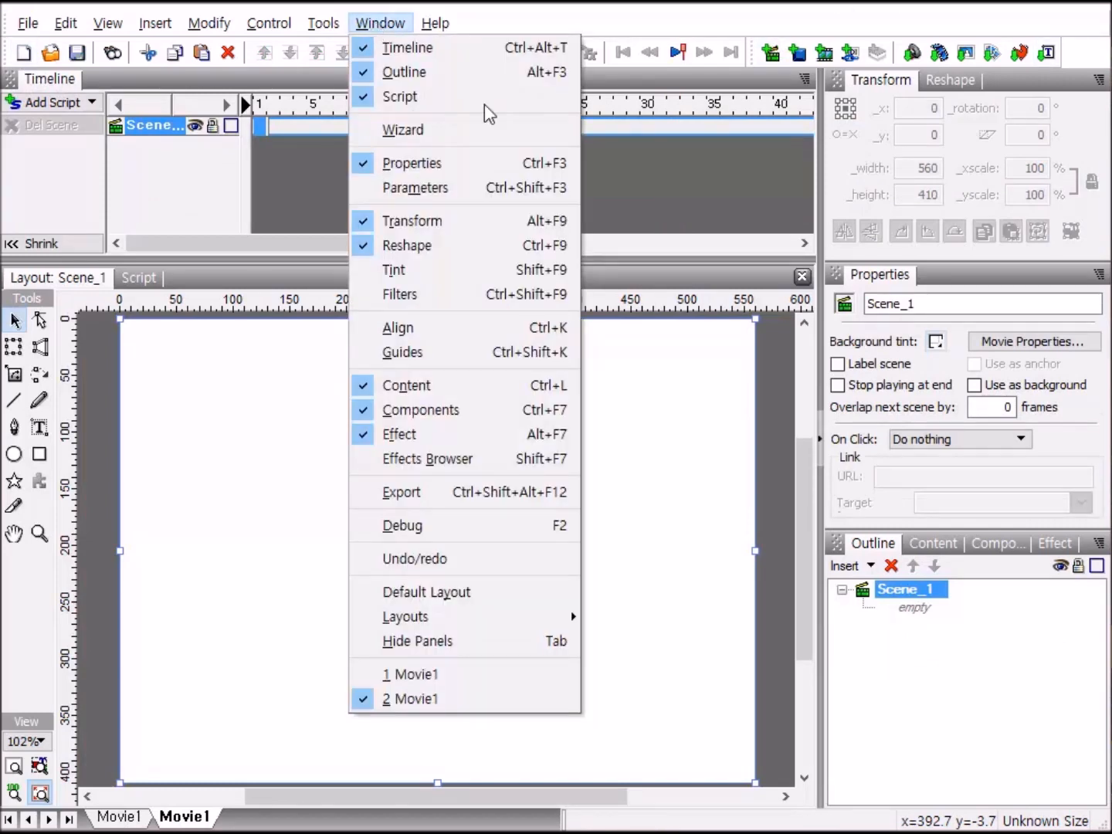
click(496, 595)
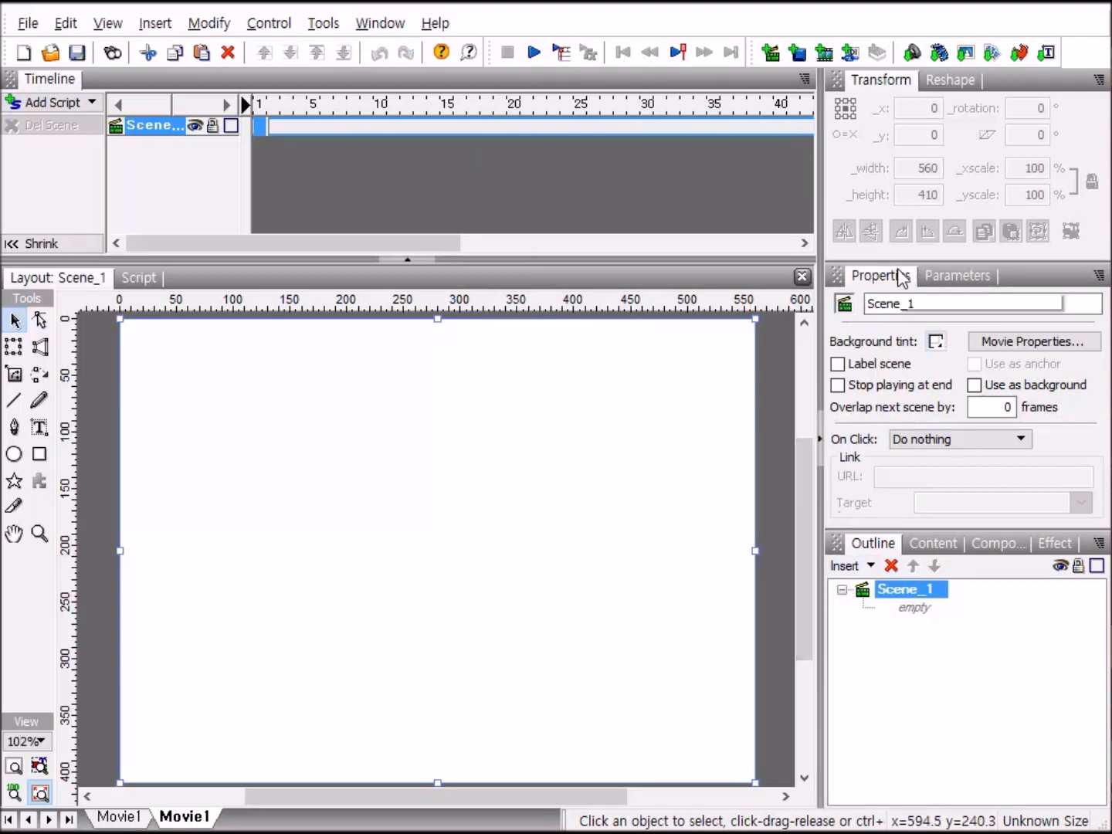
Review the new movie's background color, size and frame rate in its Movie Properties.
click(1016, 343)
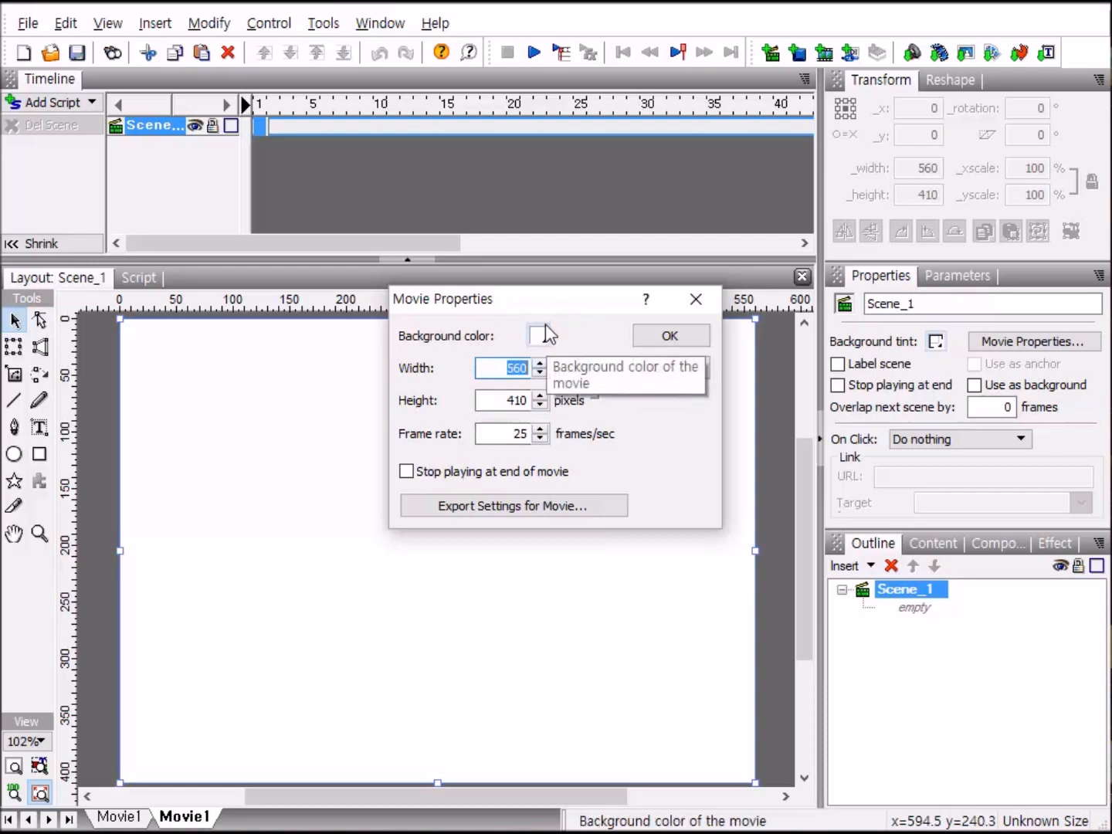
click(670, 337)
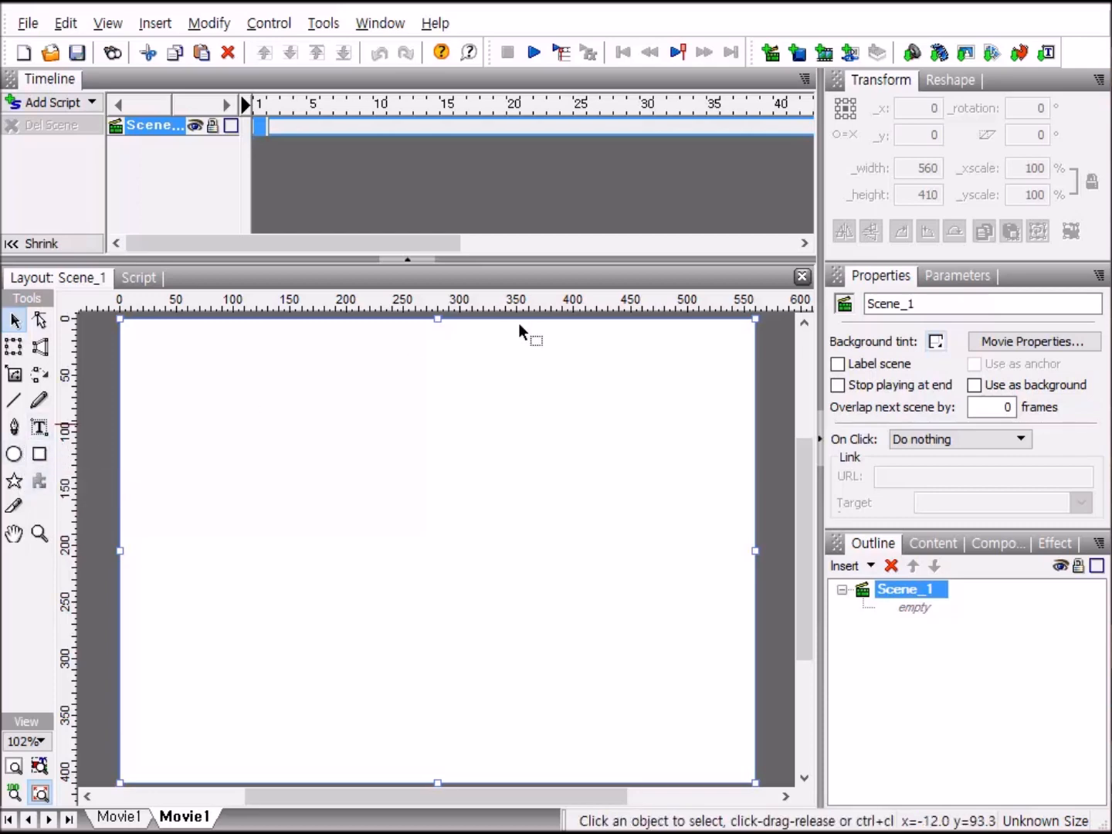
Draw a rectangle on the stage and set its width to 560 and its height to 410.
click(38, 458)
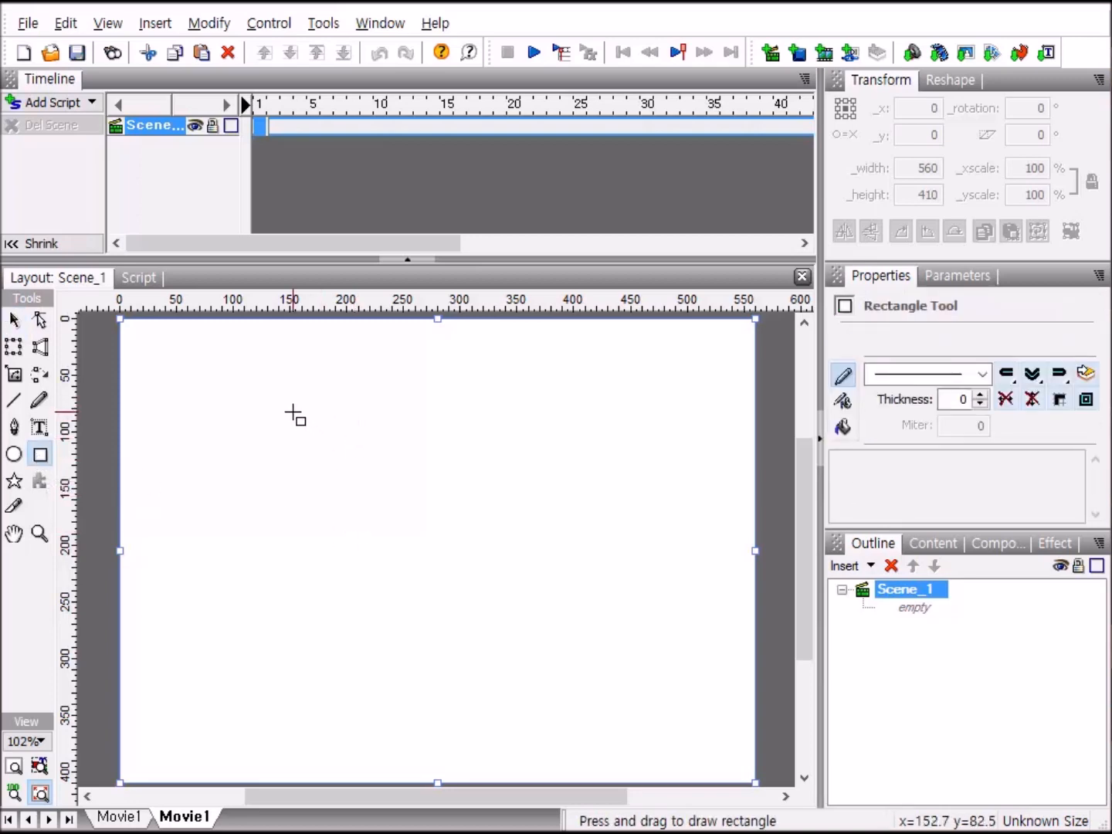
drag(293, 412, 552, 585)
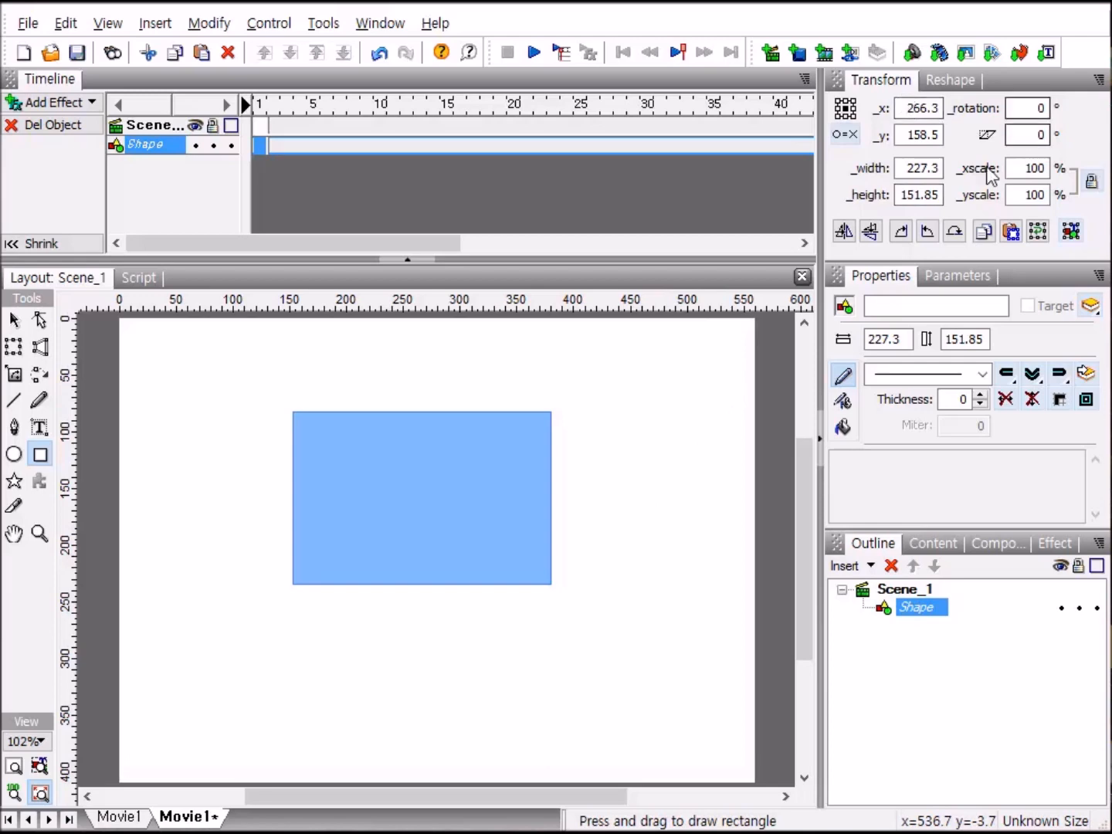
click(942, 168)
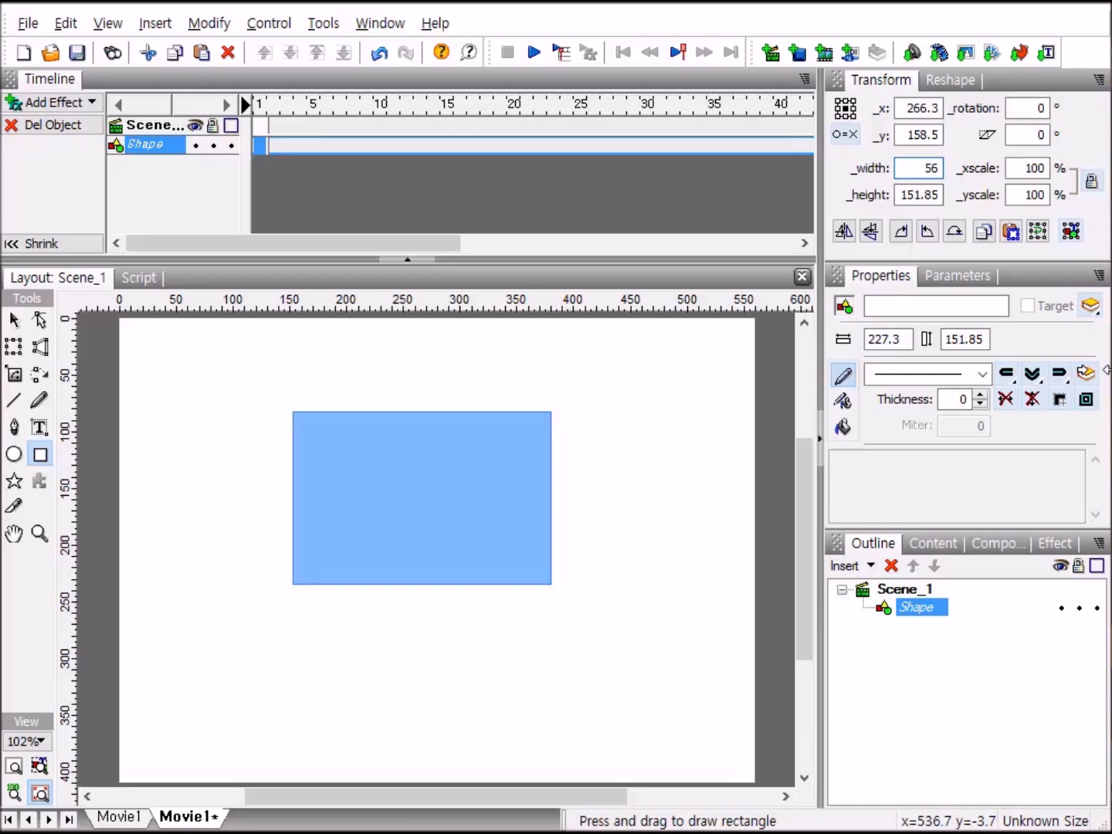
key(Tab)
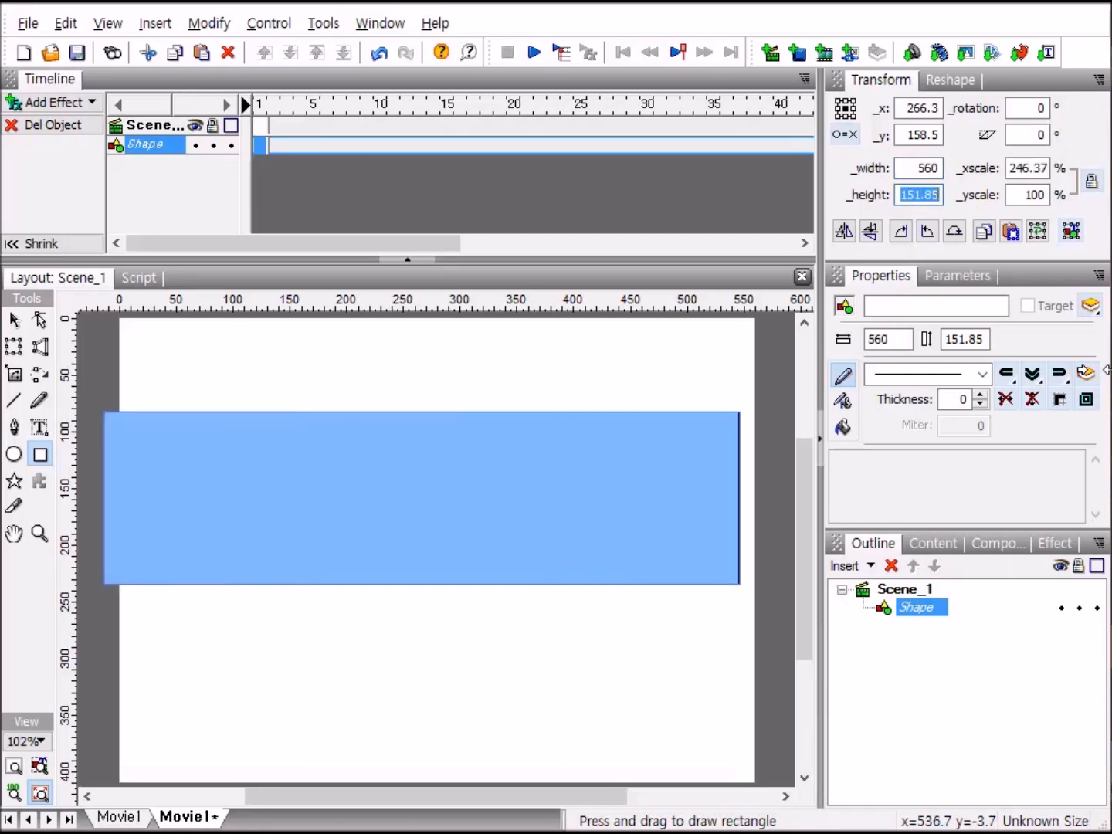
text(410)
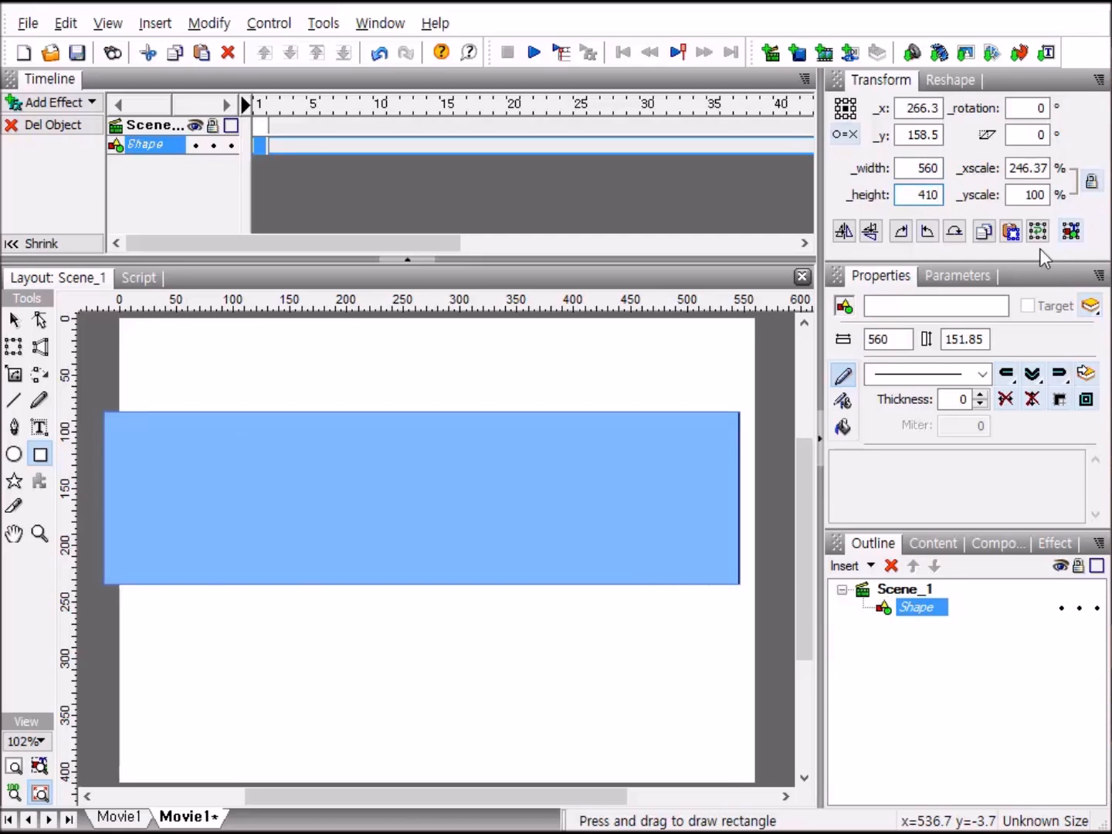
key(Return)
Position the rectangle over the whole stage at x 280 and y 205.
click(941, 107)
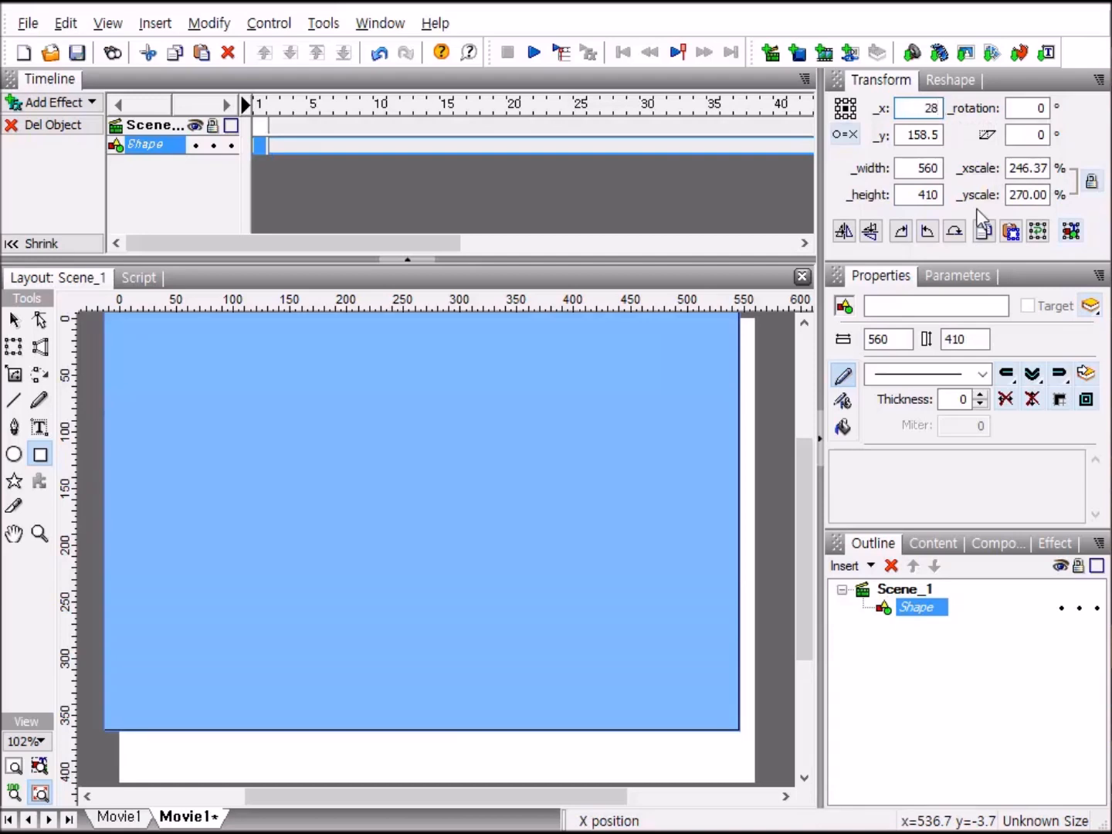
text(280)
key(Tab)
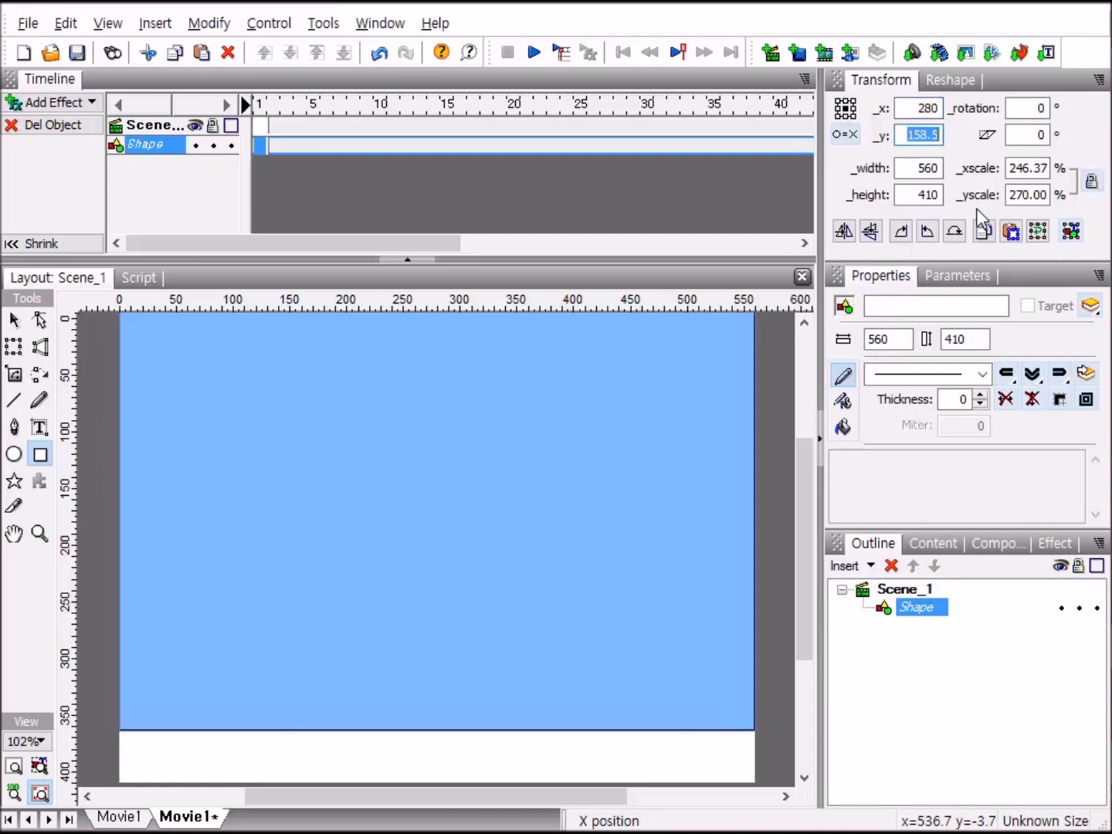
text(20)
key(Return)
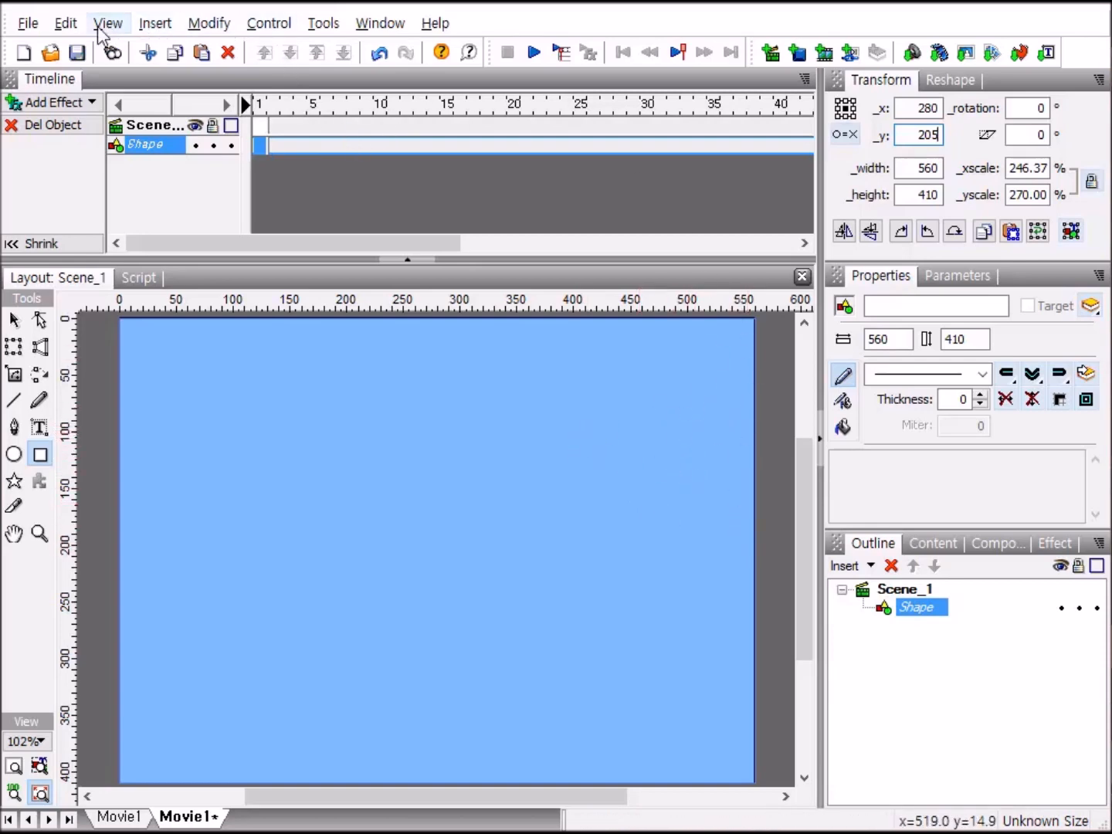
Break the rectangle into pieces with a Regular Grid of 17 columns and 0 rows, inflated by 1 pixel, and ungroup the pieces.
click(204, 30)
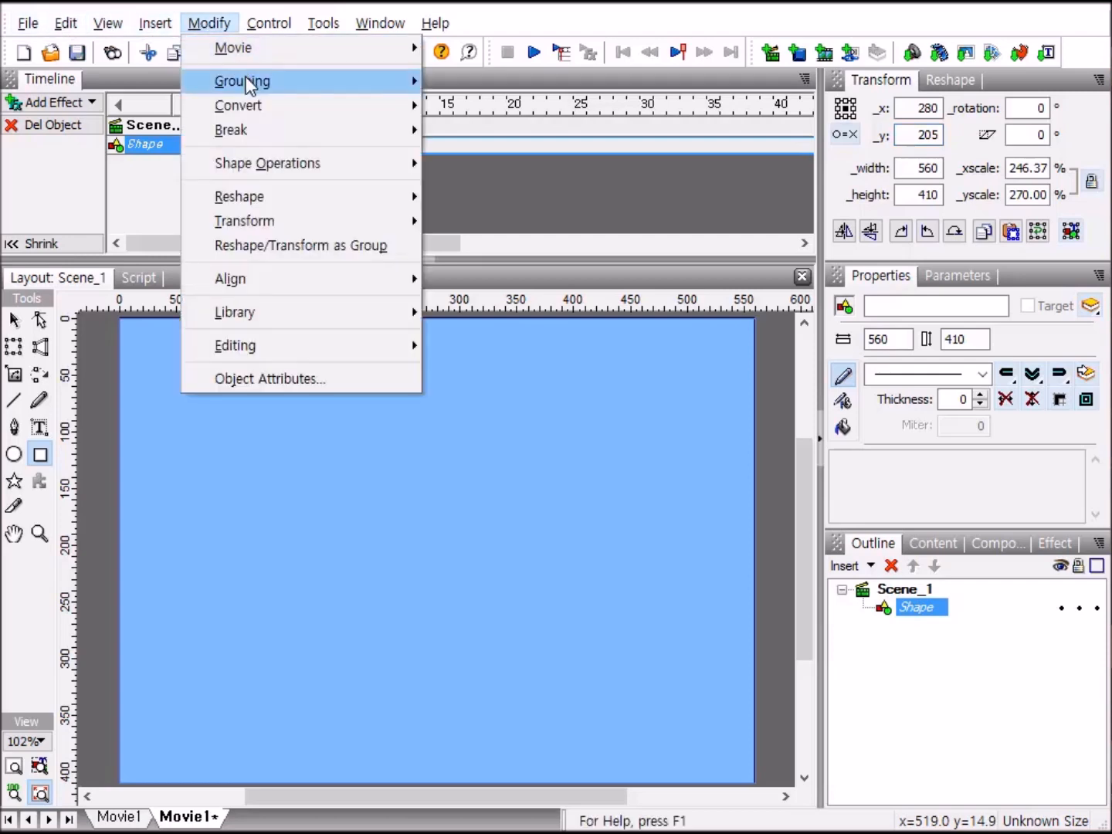
mouse_move(249, 86)
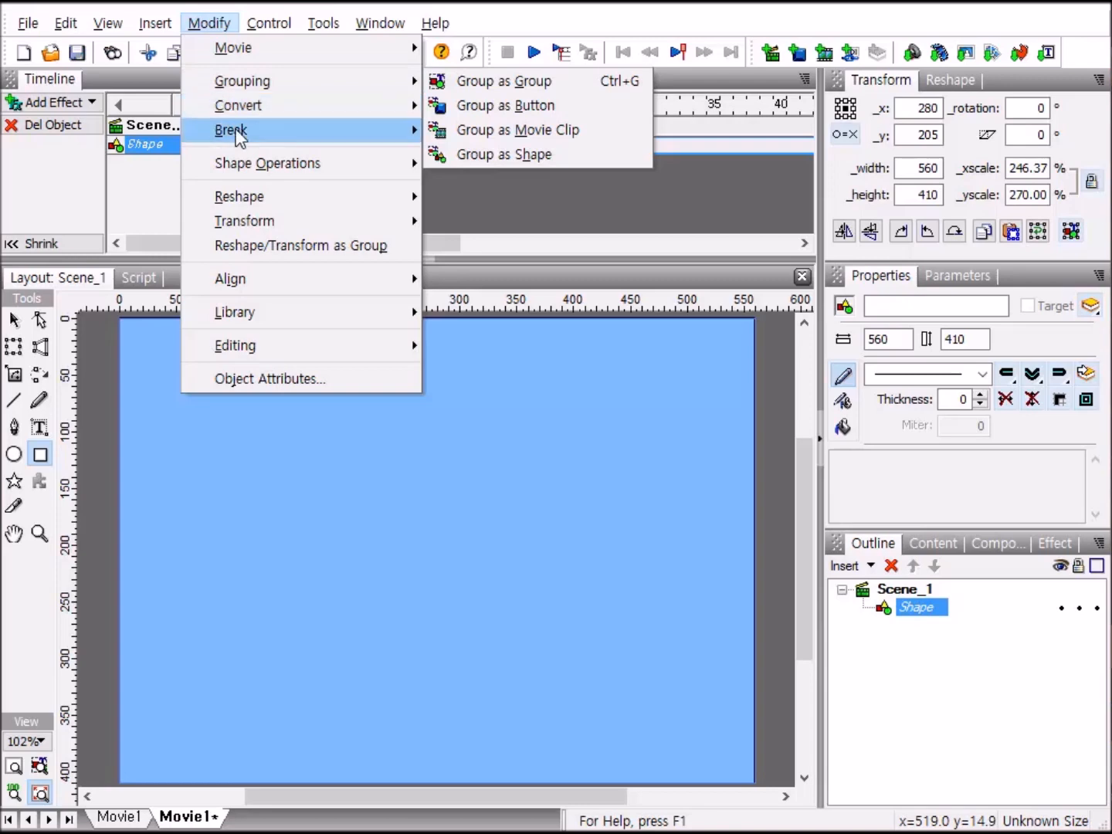
mouse_move(237, 132)
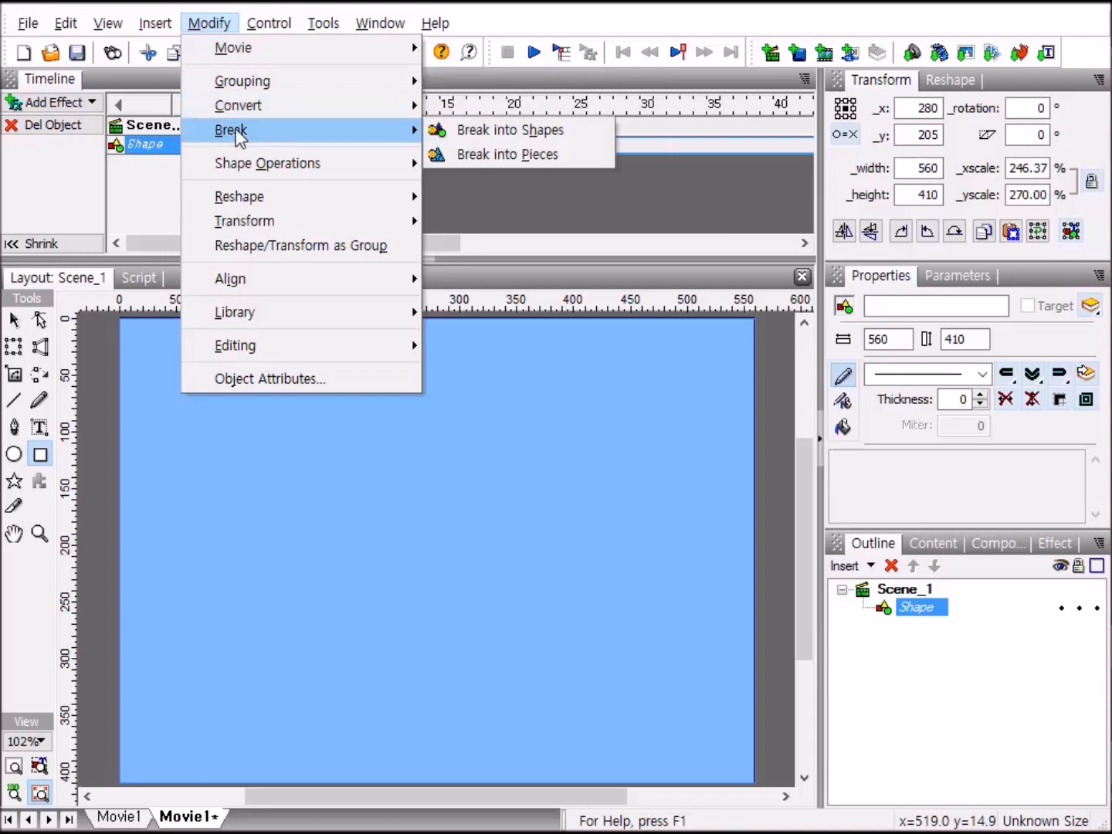
click(492, 157)
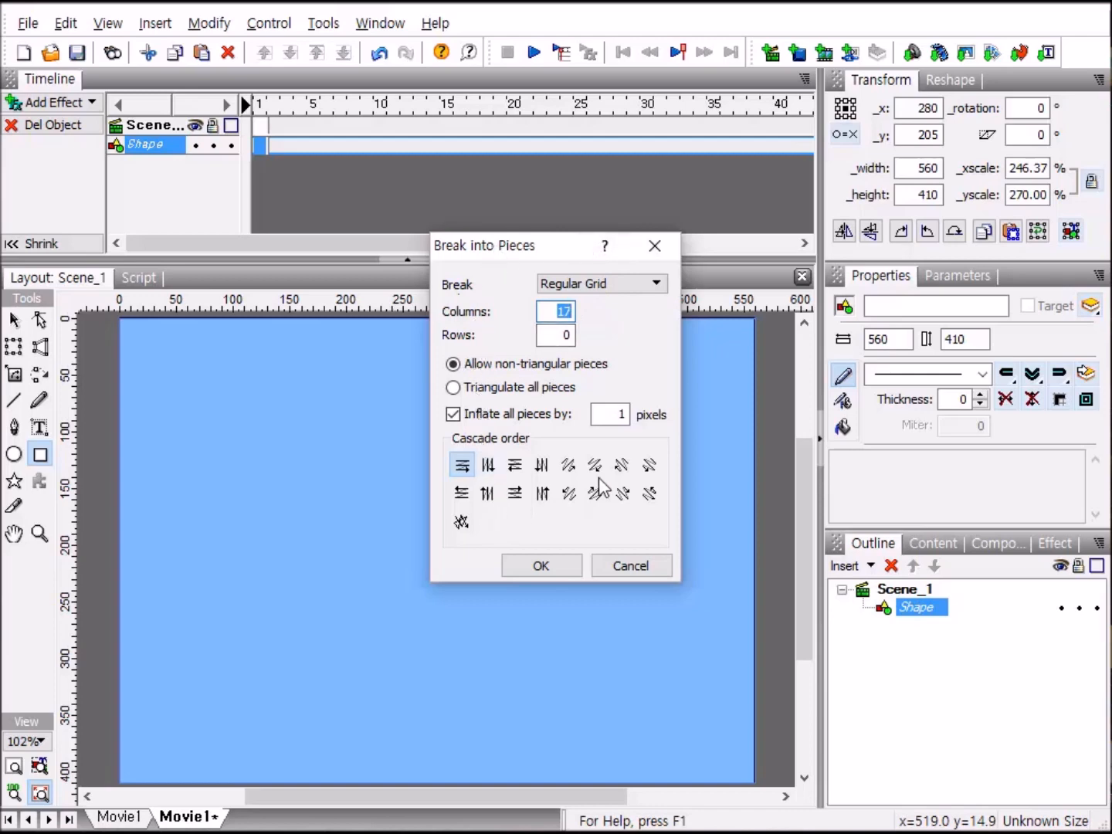
click(543, 567)
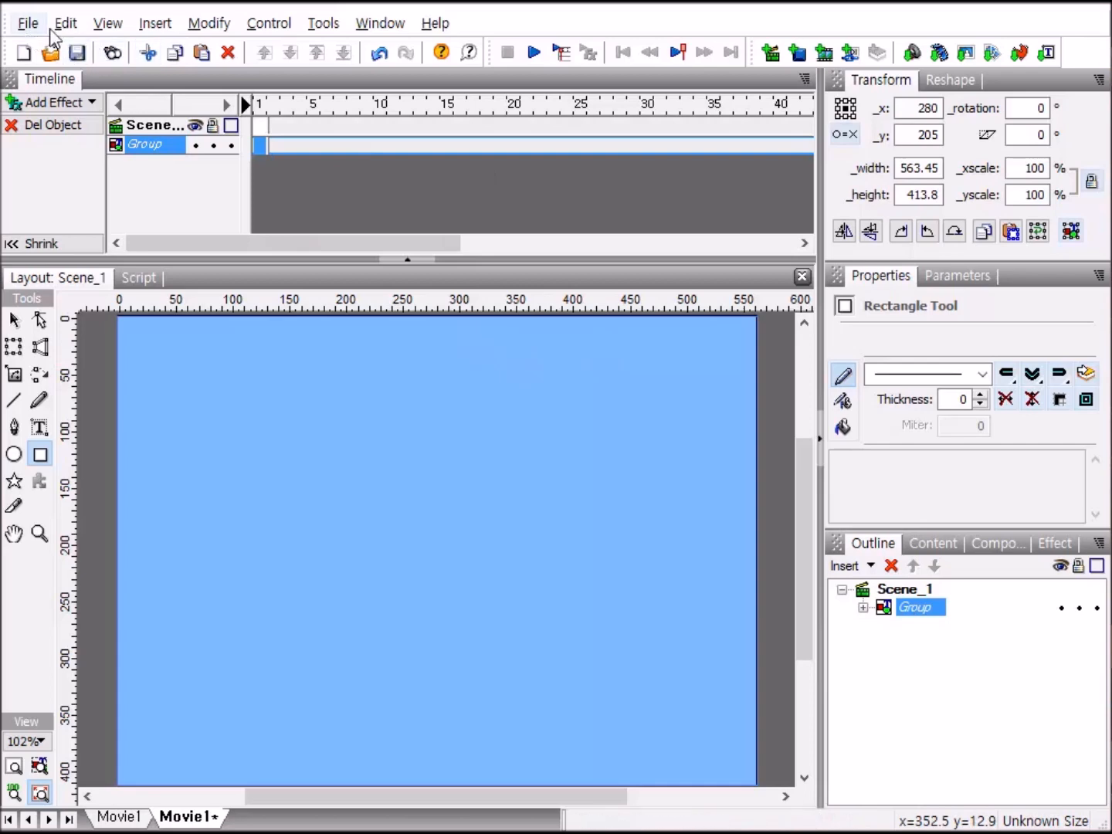
click(207, 25)
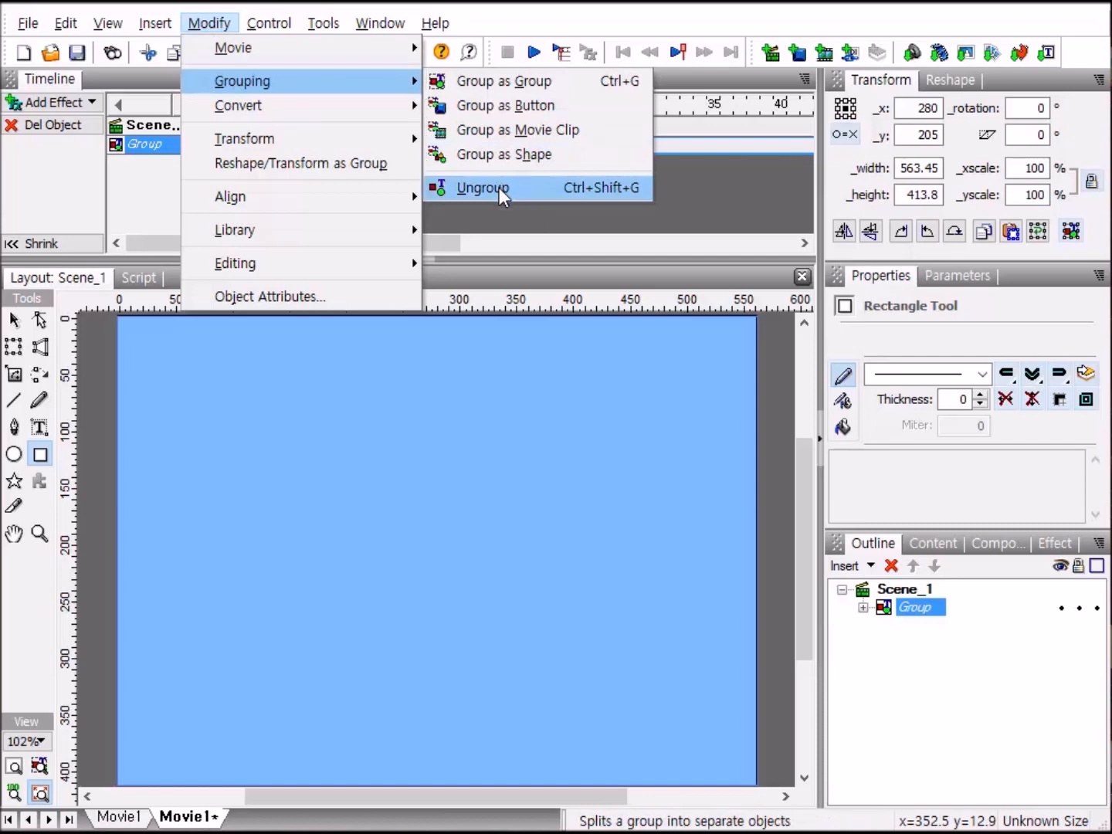
click(499, 188)
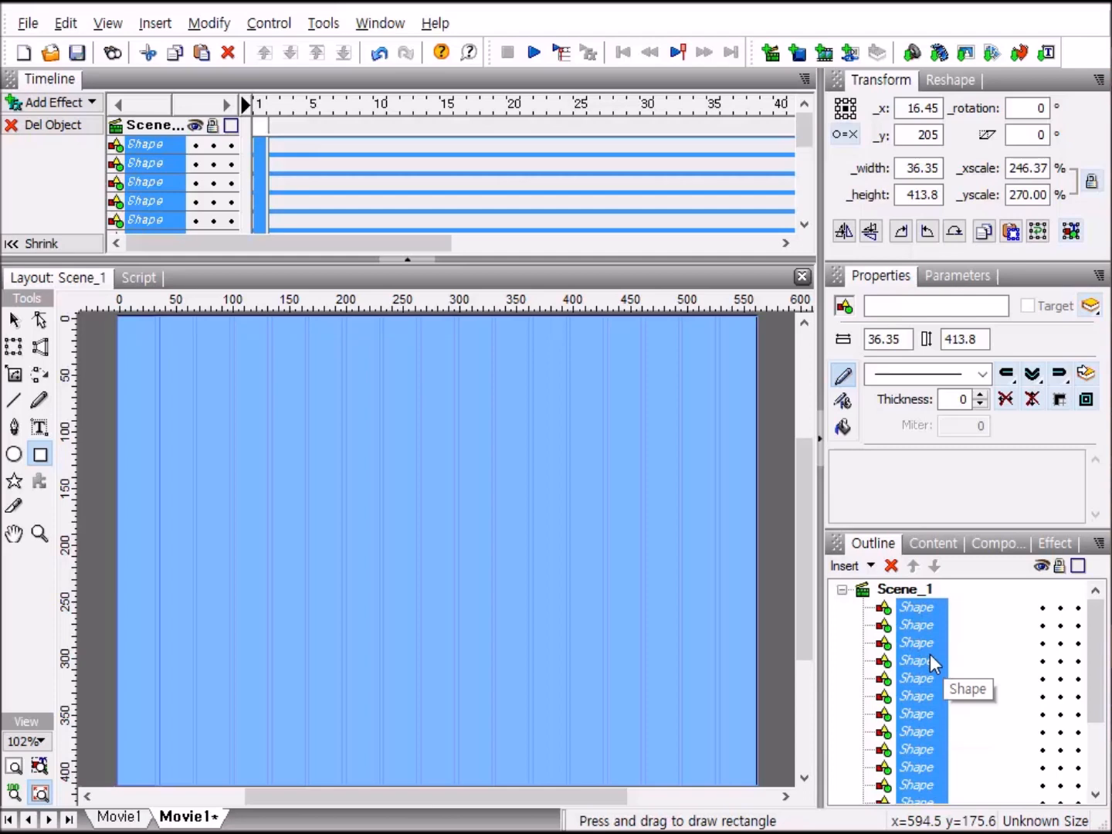
Fill all the selected strips with a gradient from bright cyan to pale cyan, adding a light cyan stop at the middle.
click(845, 428)
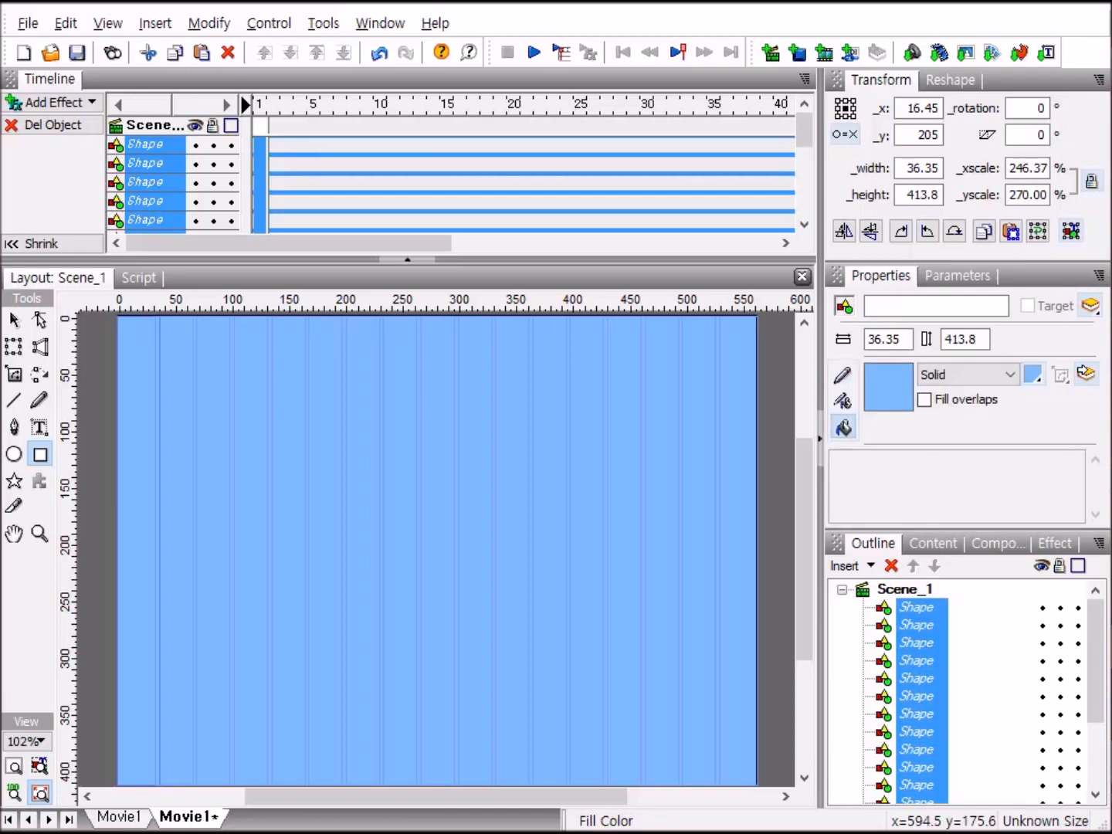
click(1012, 379)
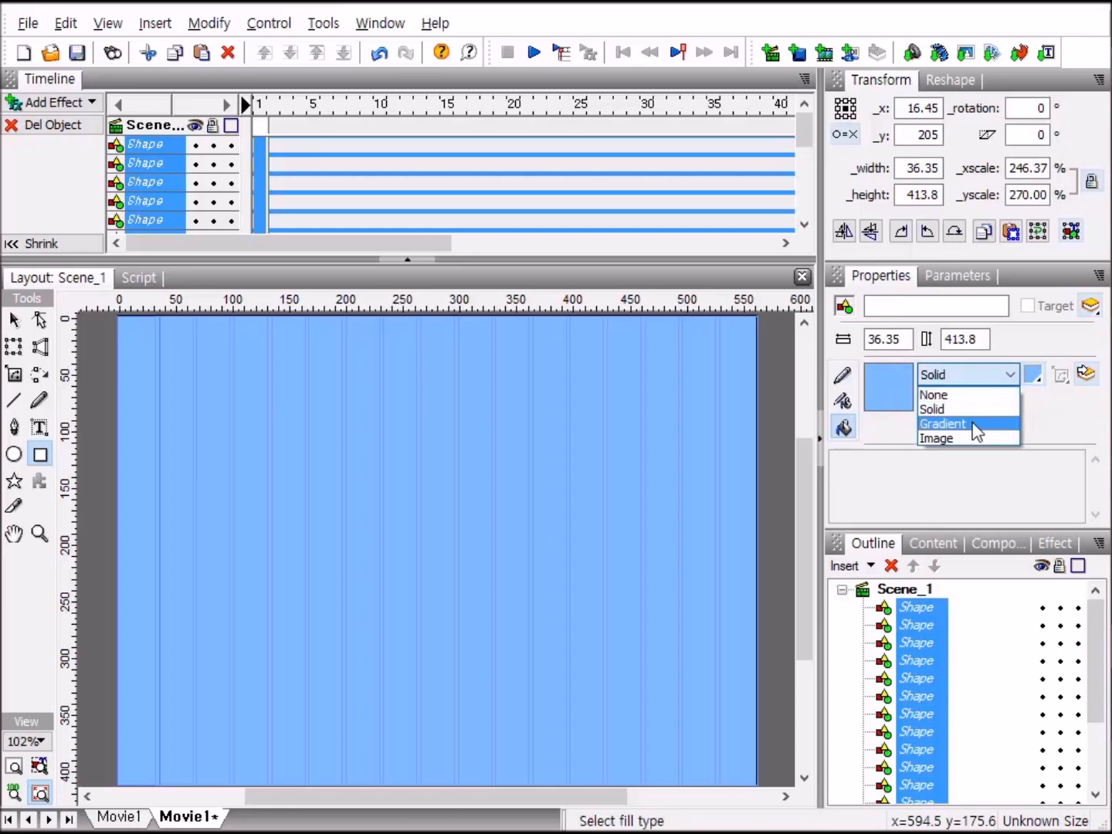
click(973, 423)
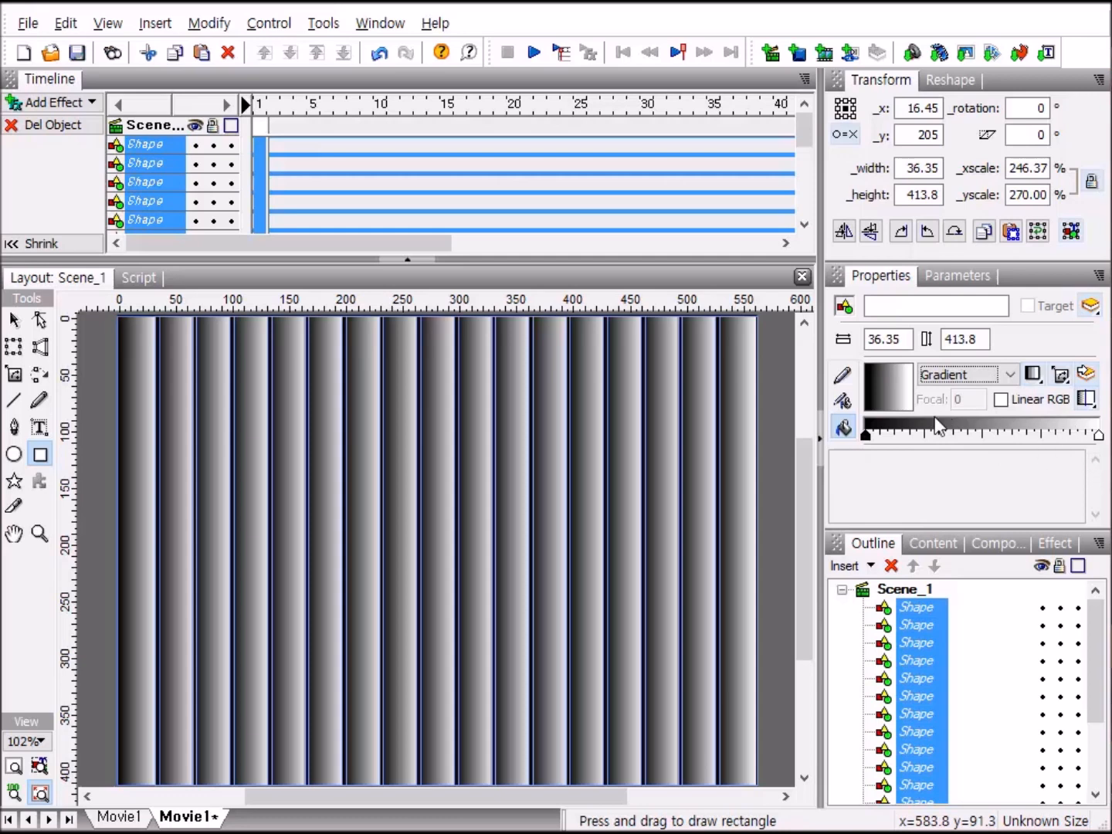
click(866, 436)
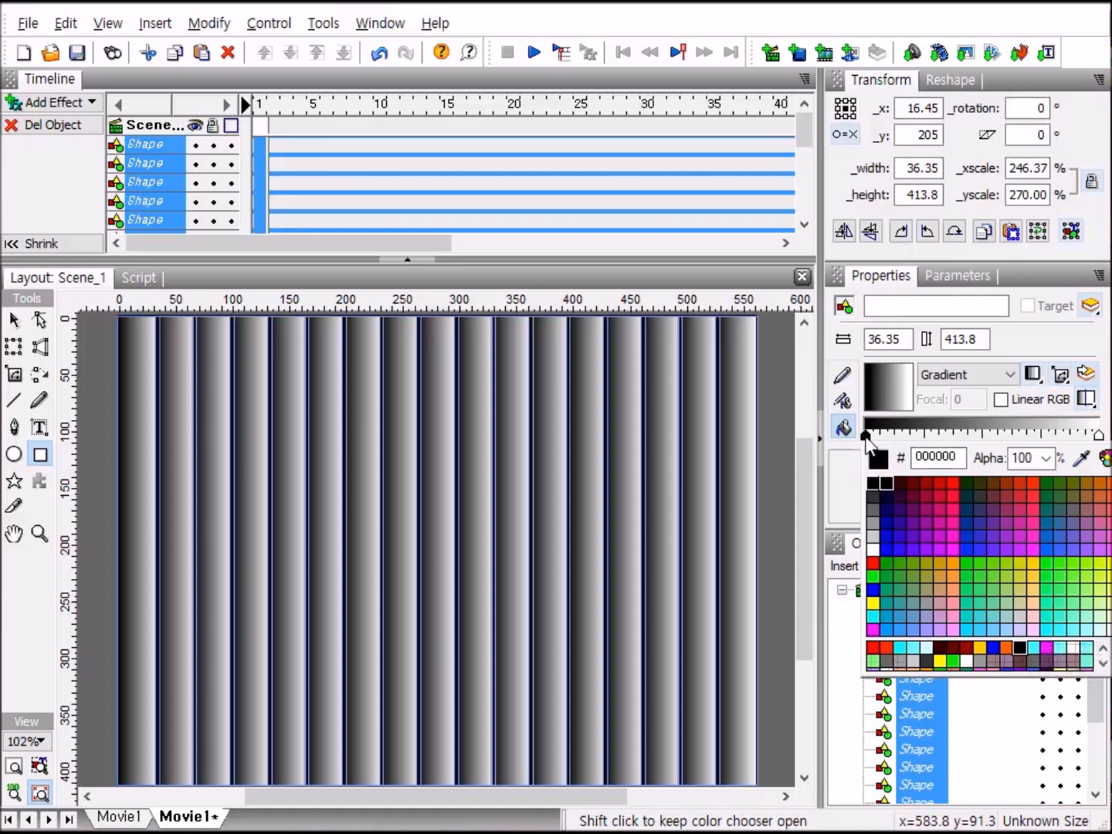
click(1047, 637)
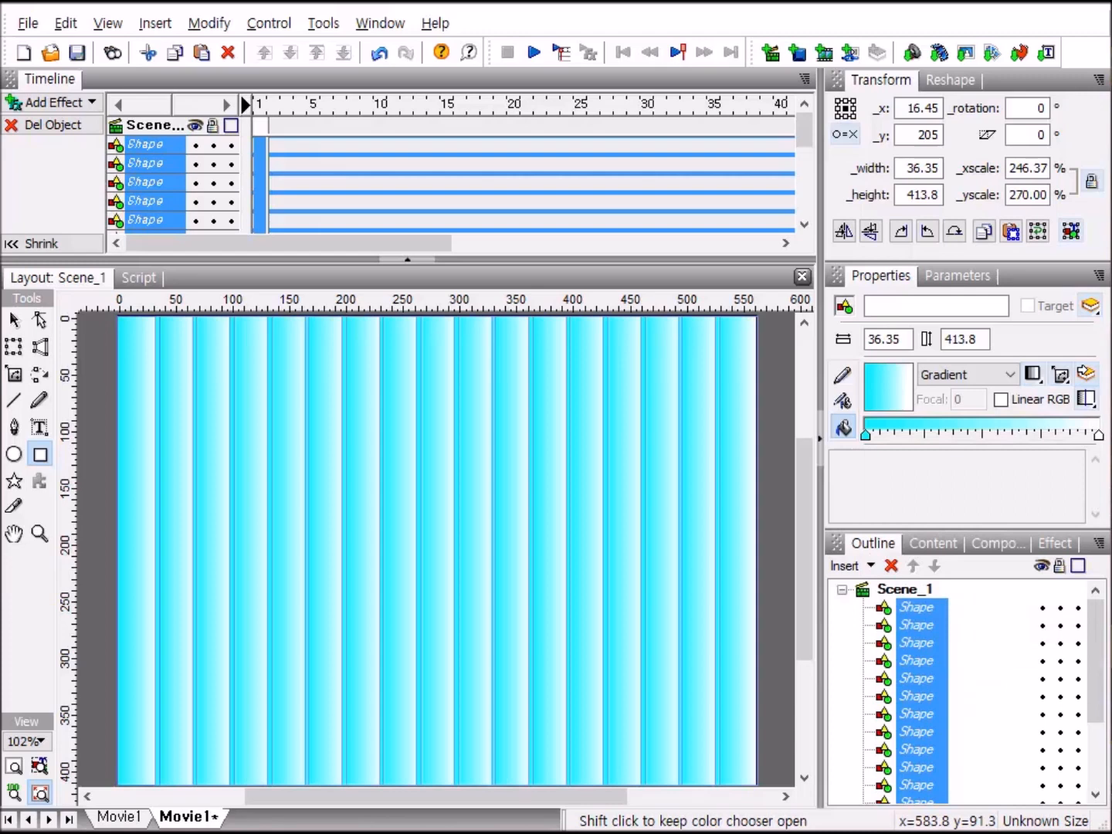
click(1100, 436)
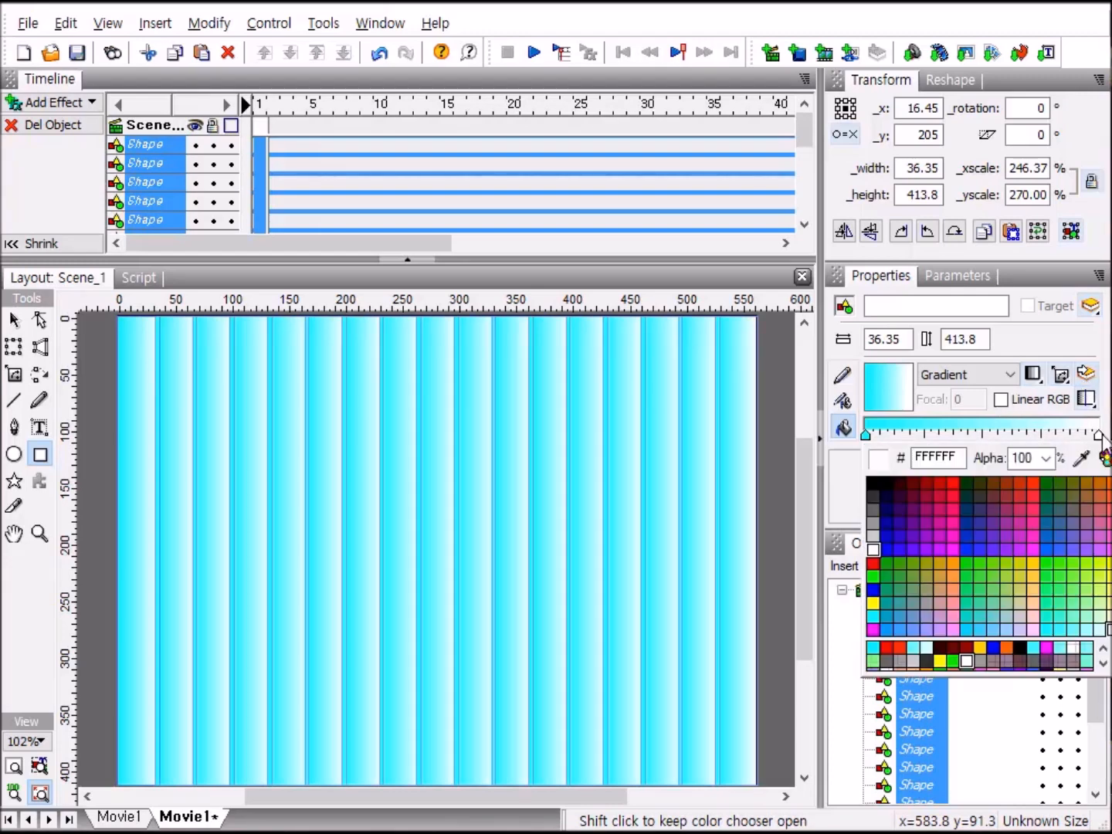
click(1101, 631)
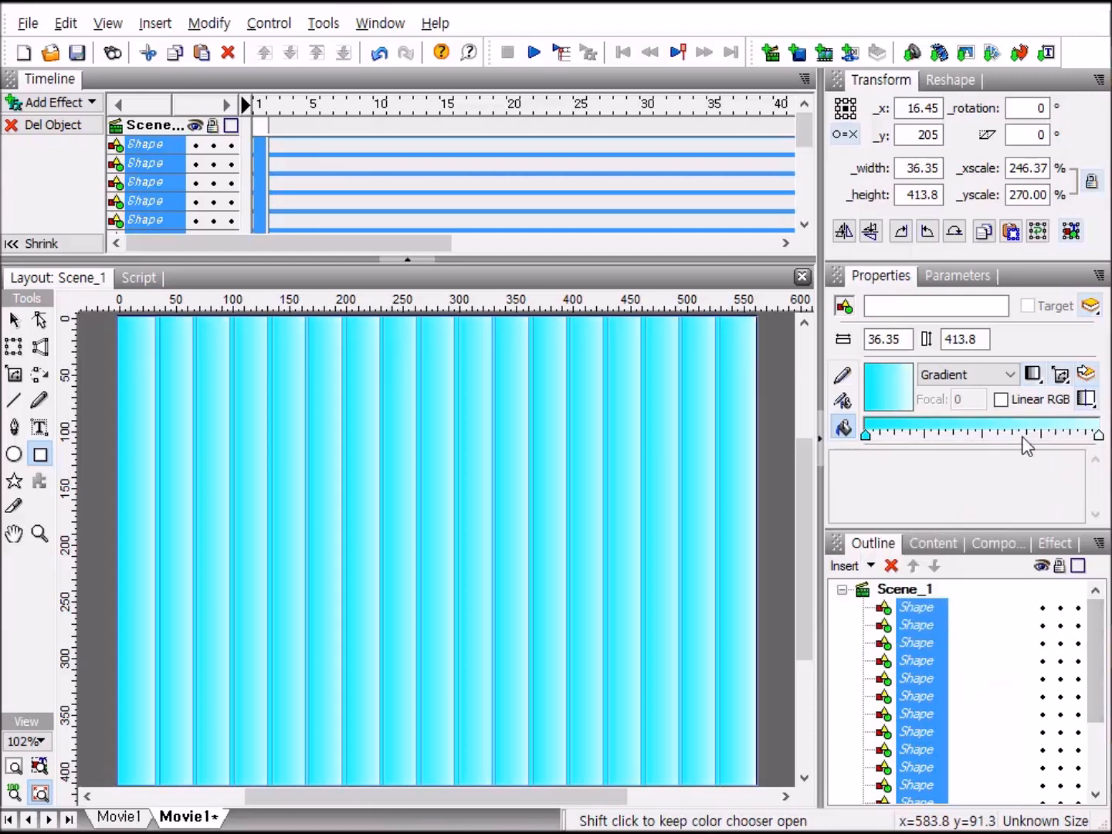
click(983, 436)
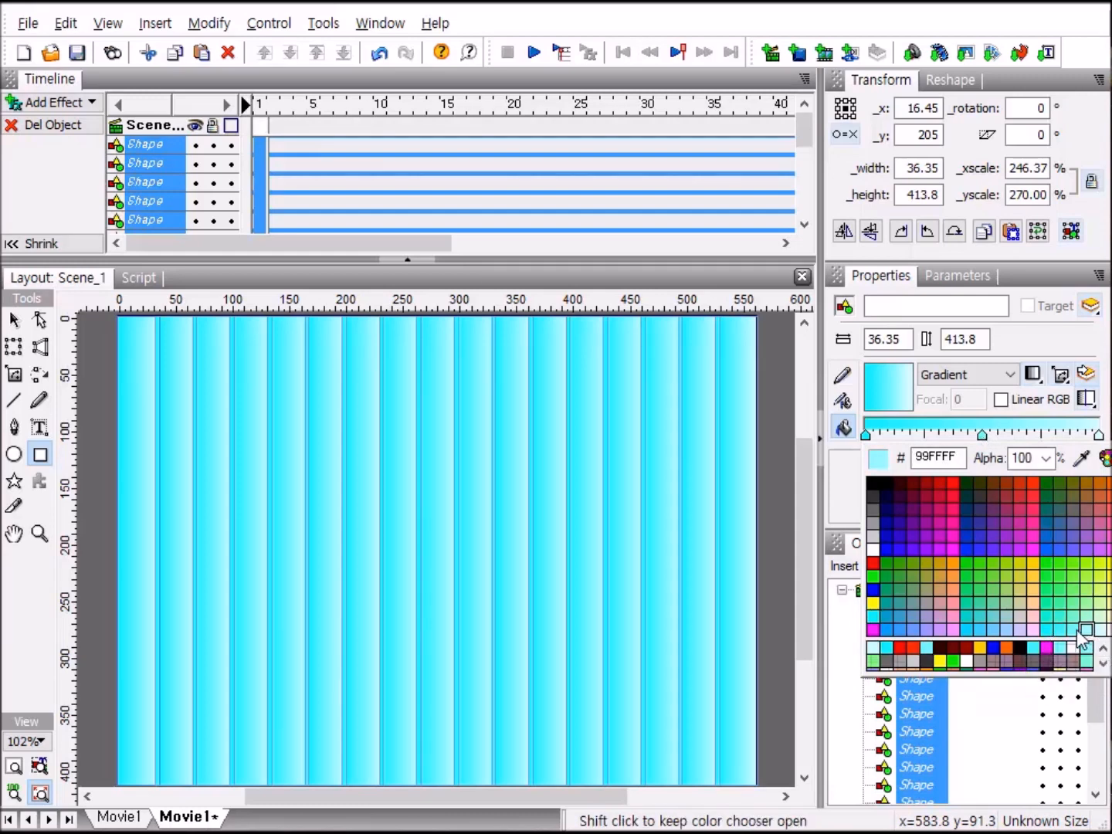
click(1075, 630)
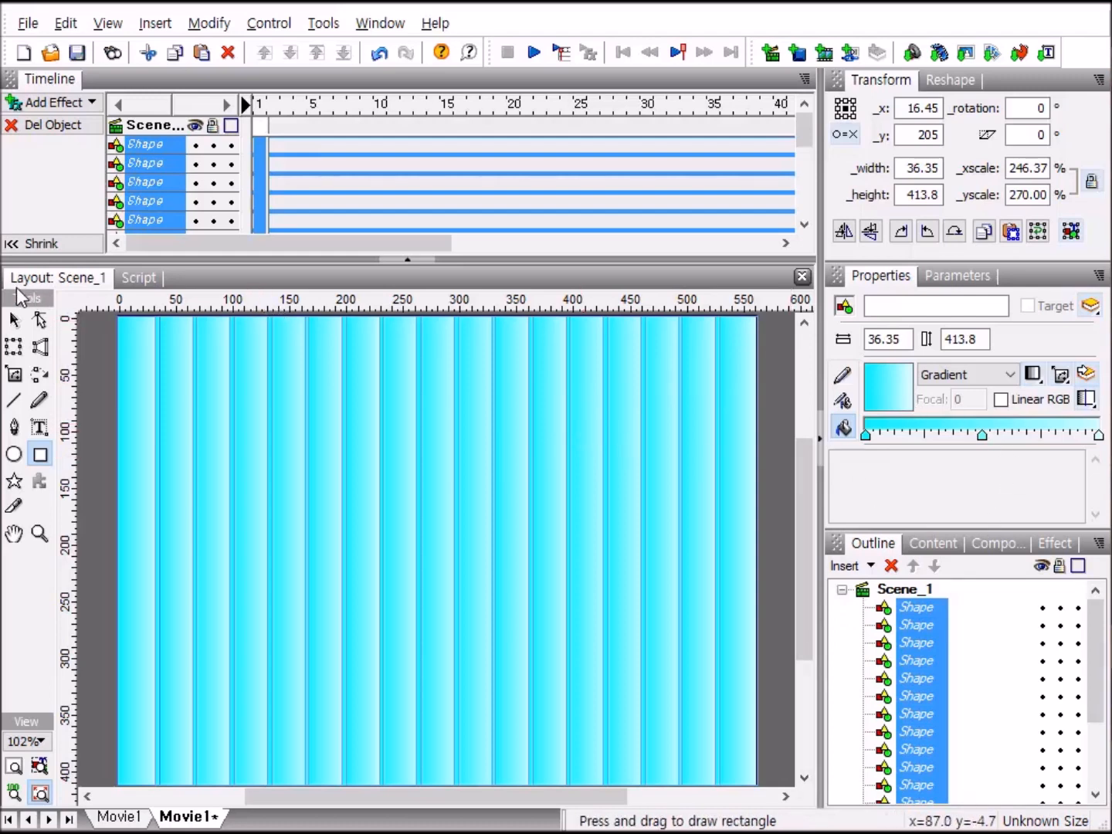
Set the stroke color of all the selected strips to solid bright cyan.
click(13, 401)
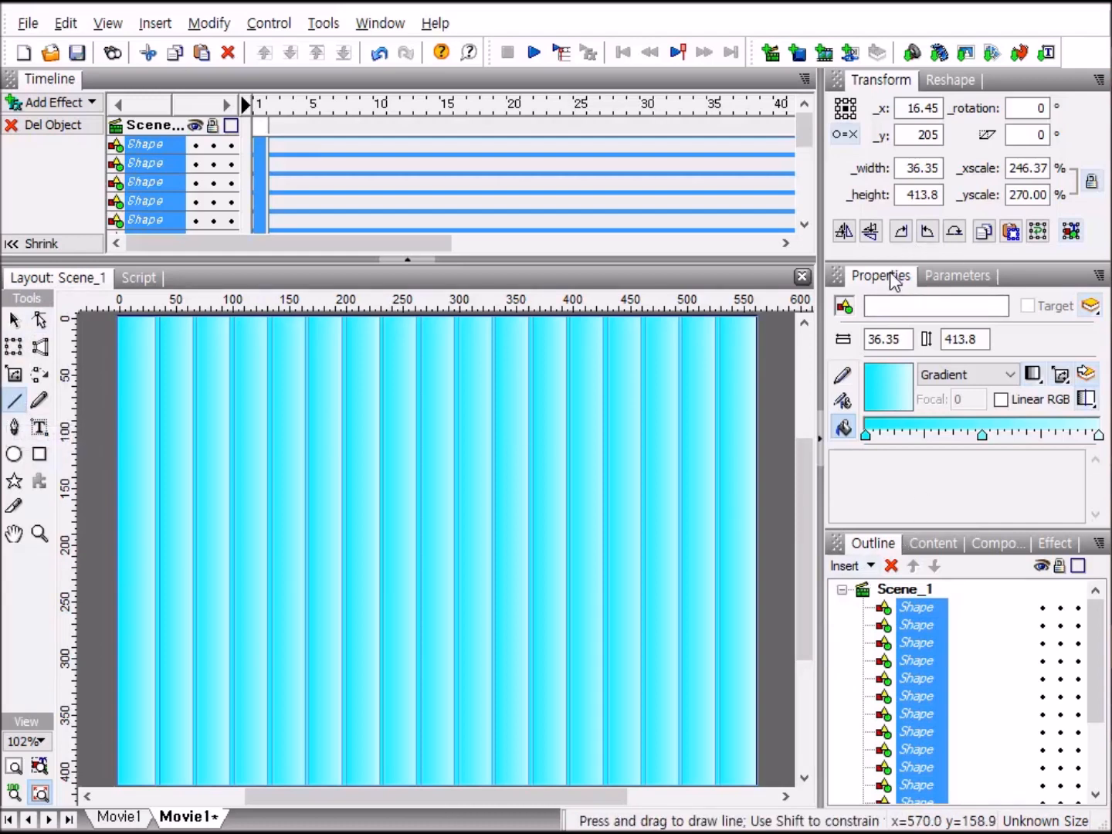
click(843, 380)
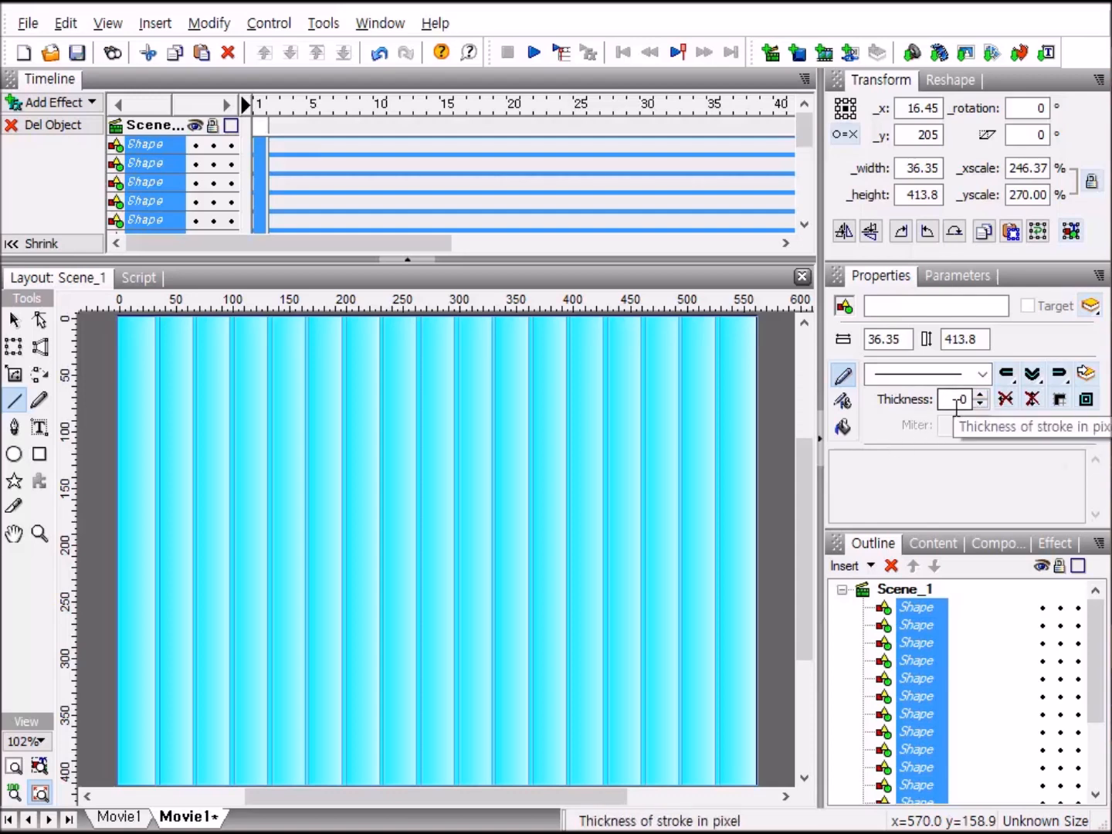
click(844, 404)
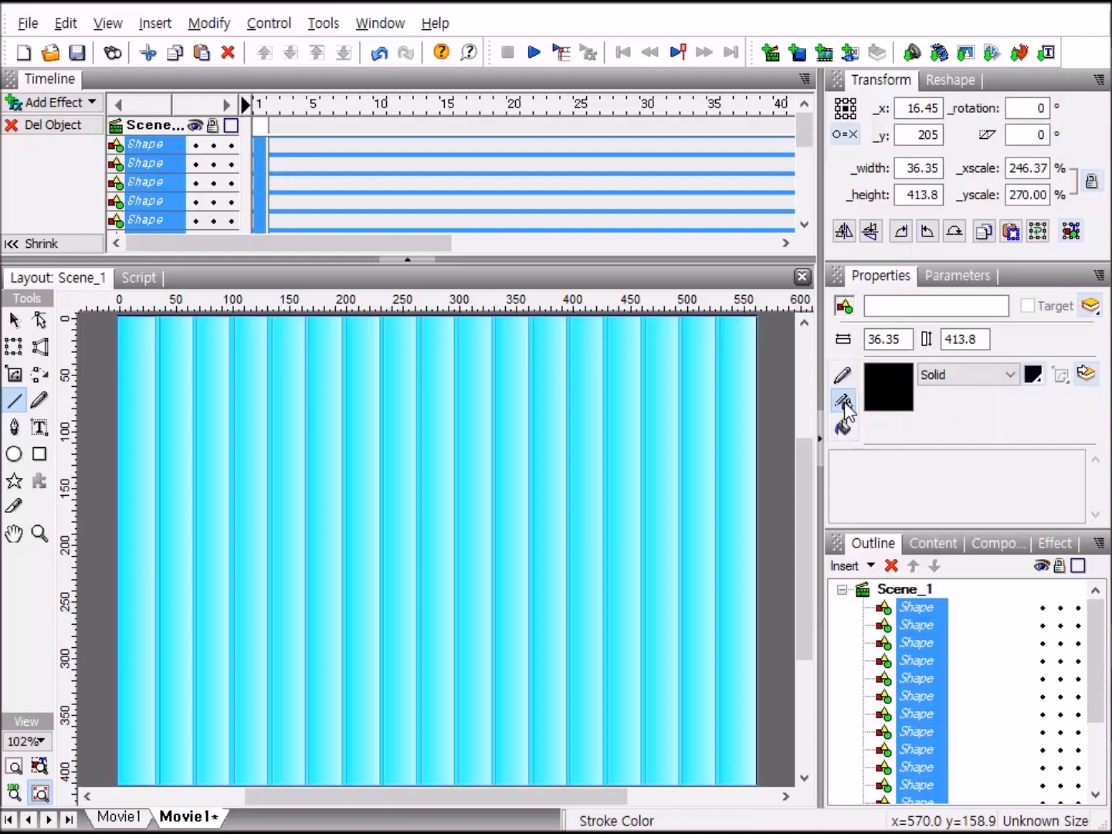
click(1033, 376)
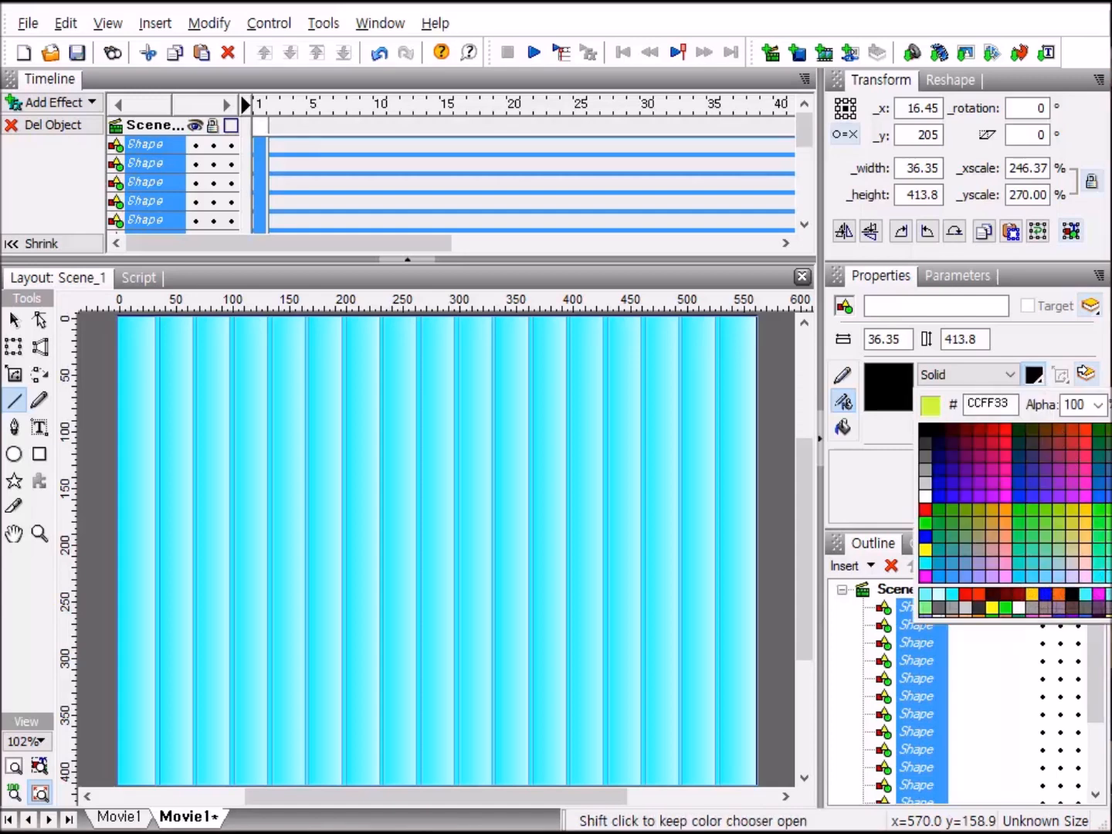
click(1099, 576)
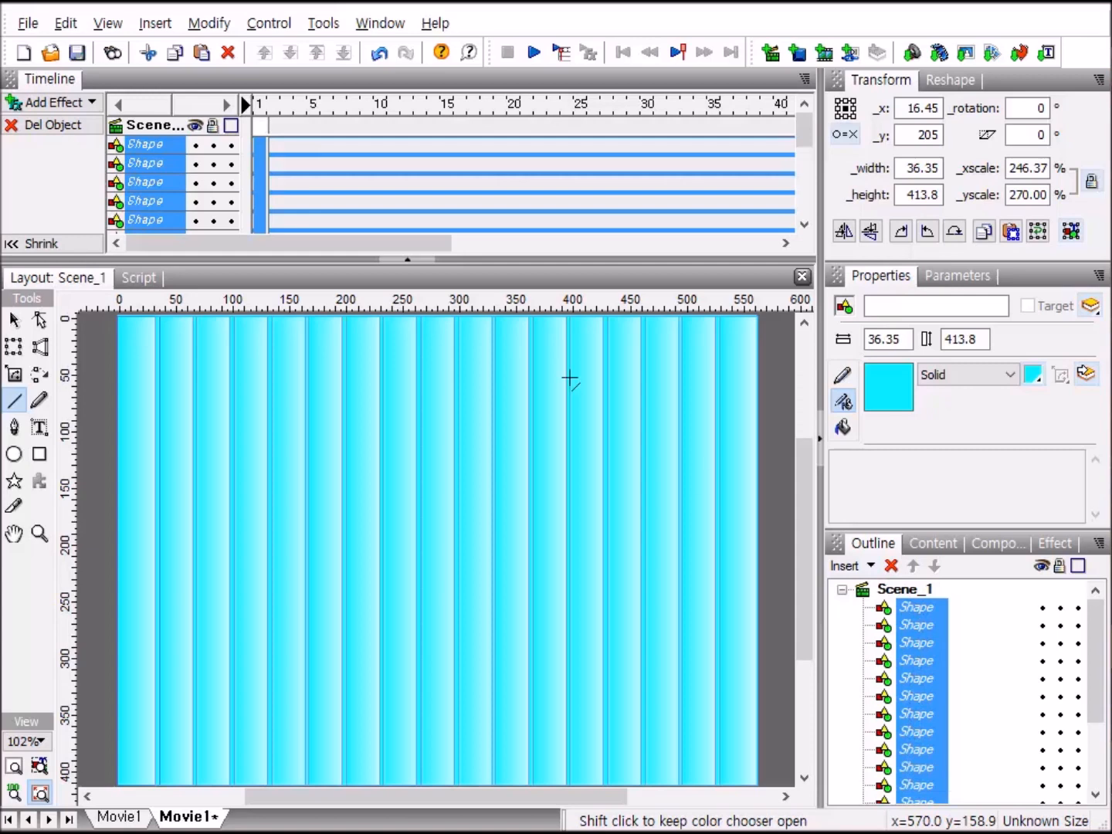
Group all the selected strips as a movie clip and name it Blind.
click(202, 25)
mouse_move(236, 81)
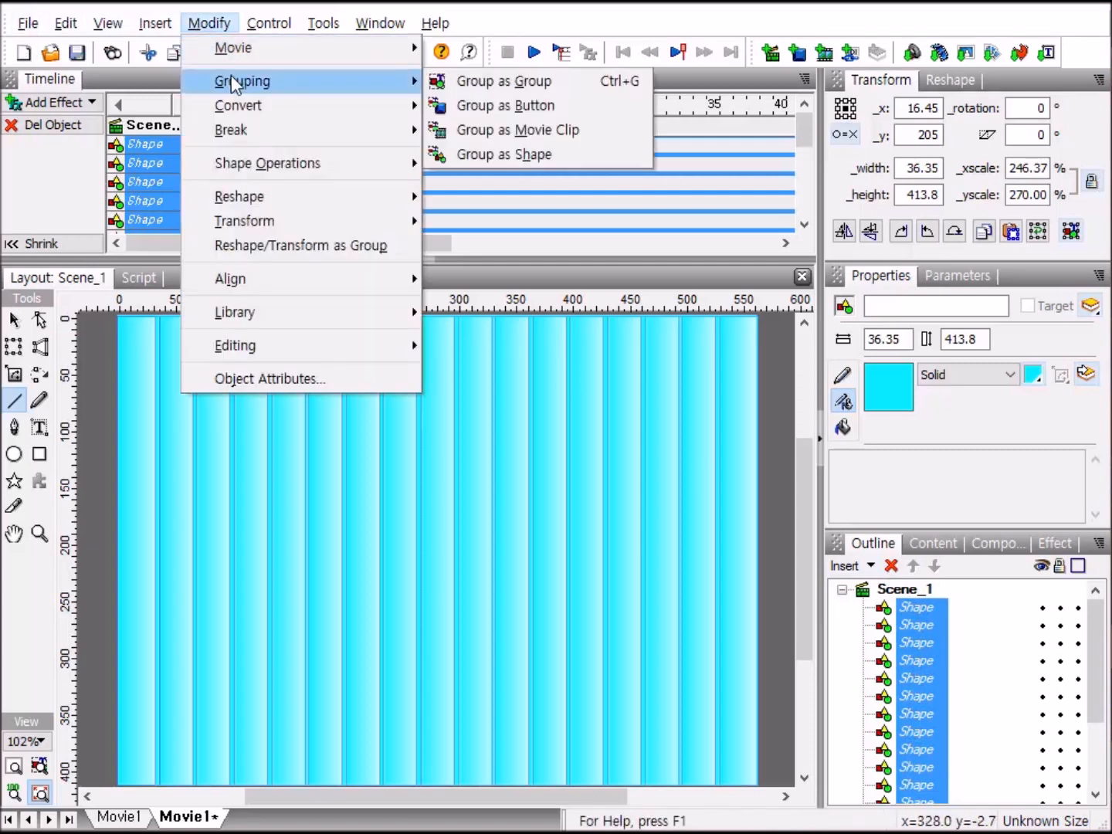
click(546, 130)
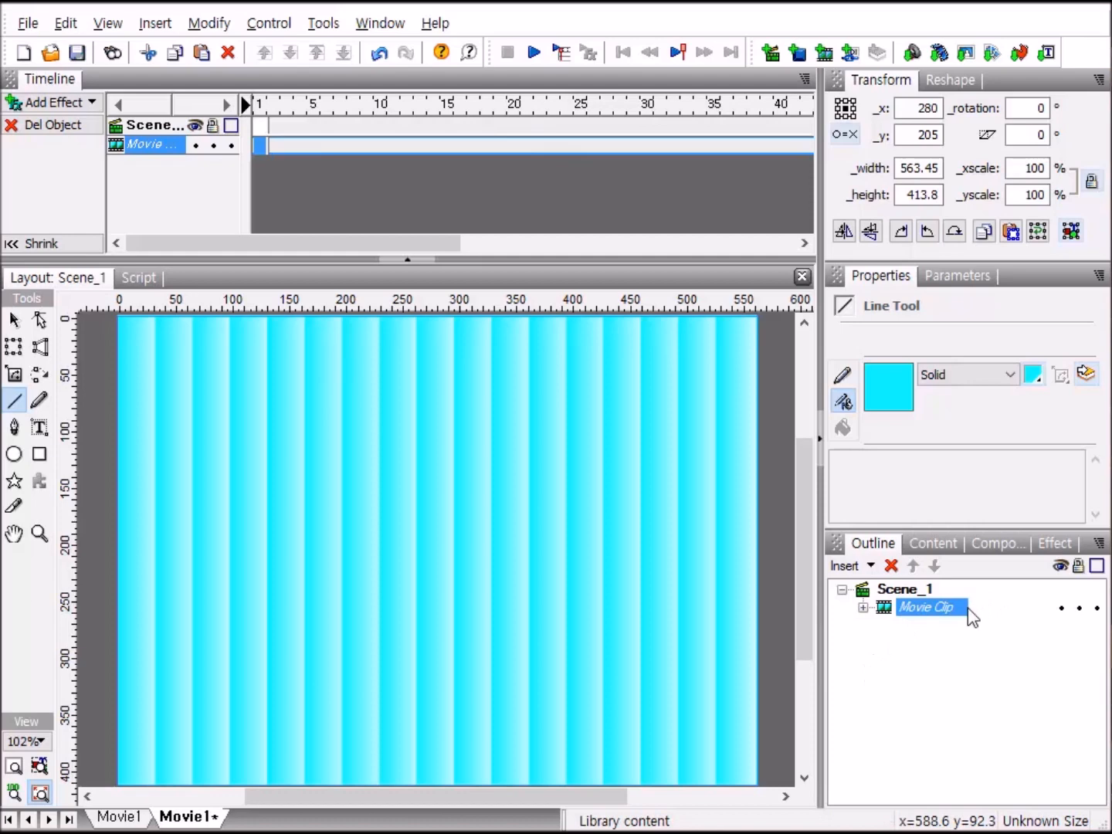
click(921, 607)
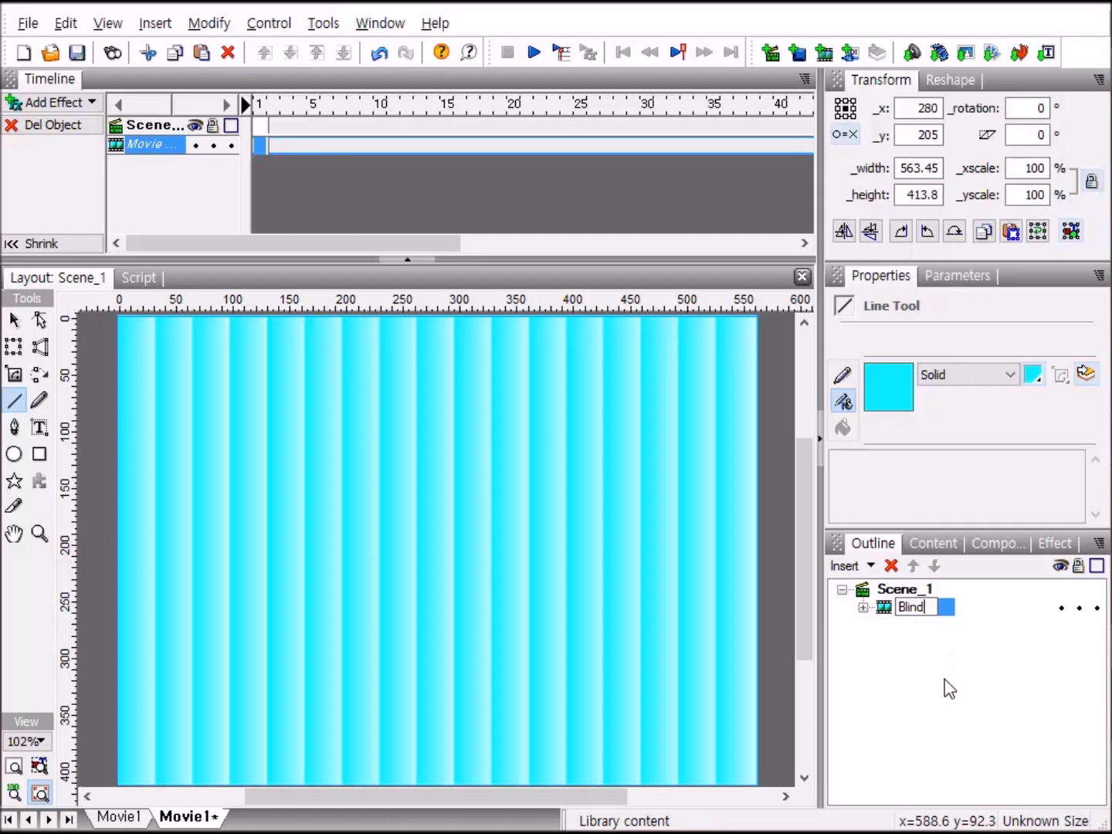
key(Return)
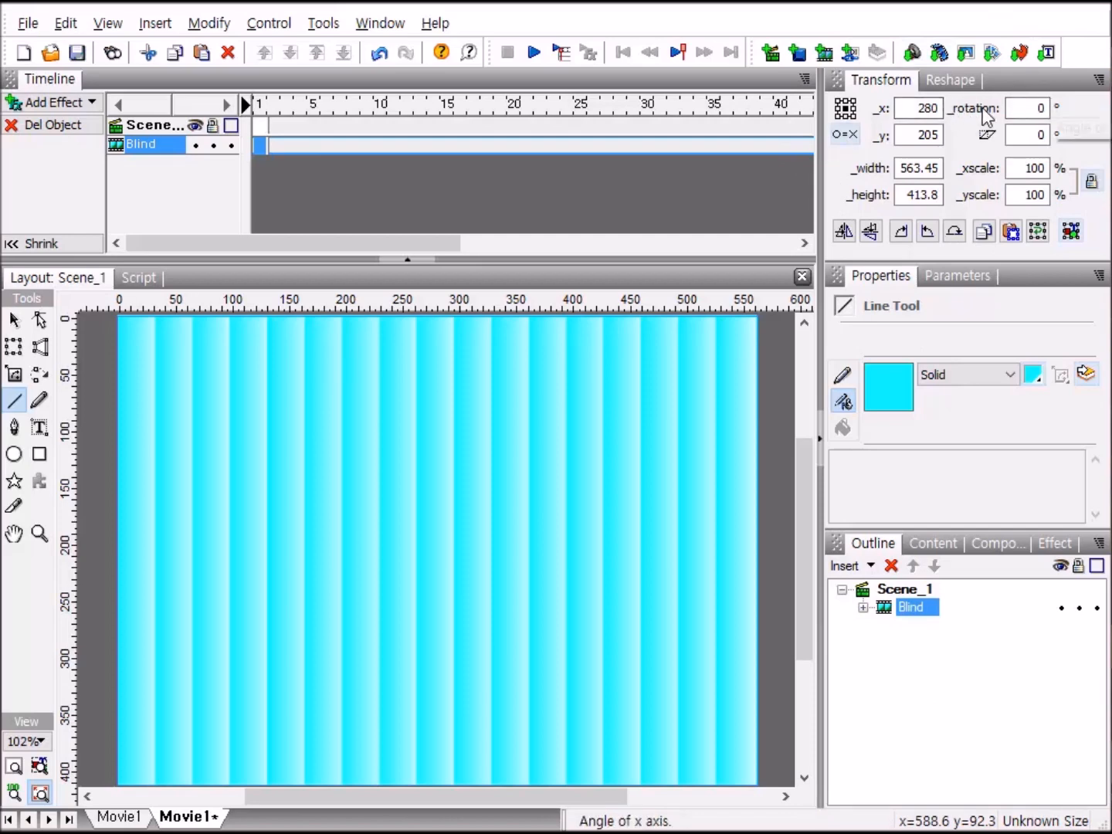
Rotate the Blind clip to 90° and resize it to 560 wide by 410 high.
click(1044, 106)
key(Return)
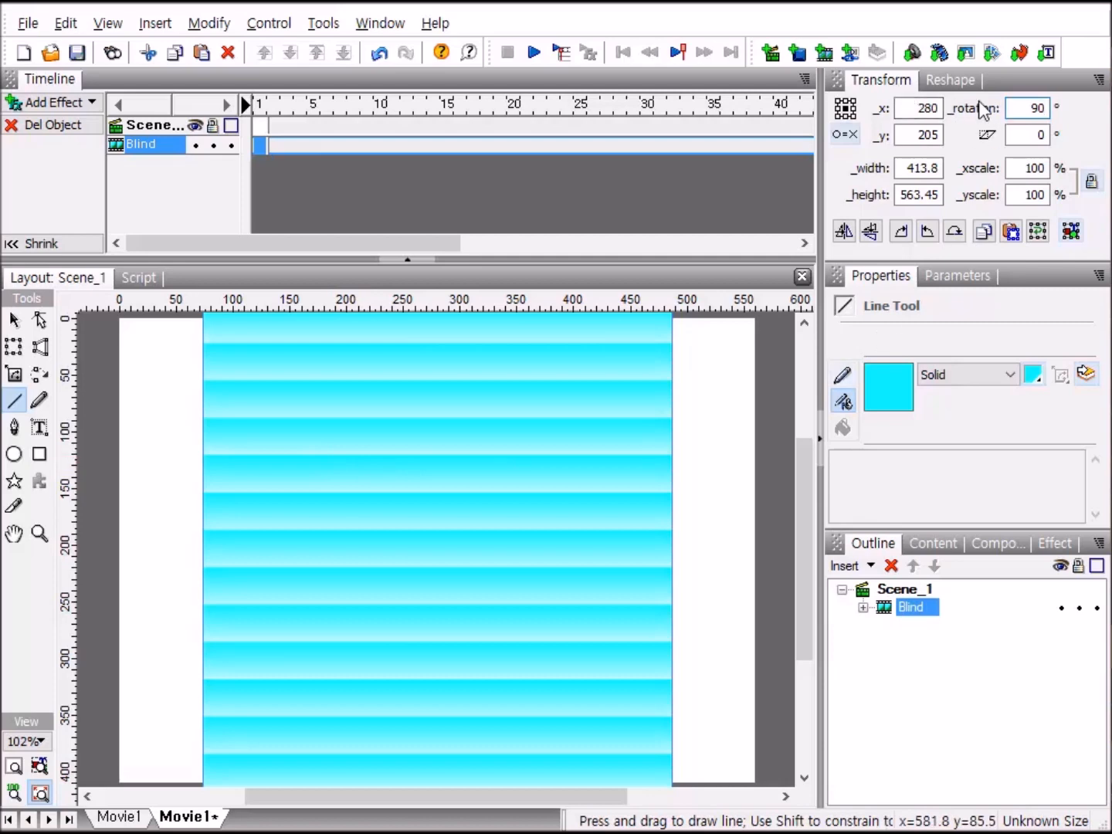
click(940, 166)
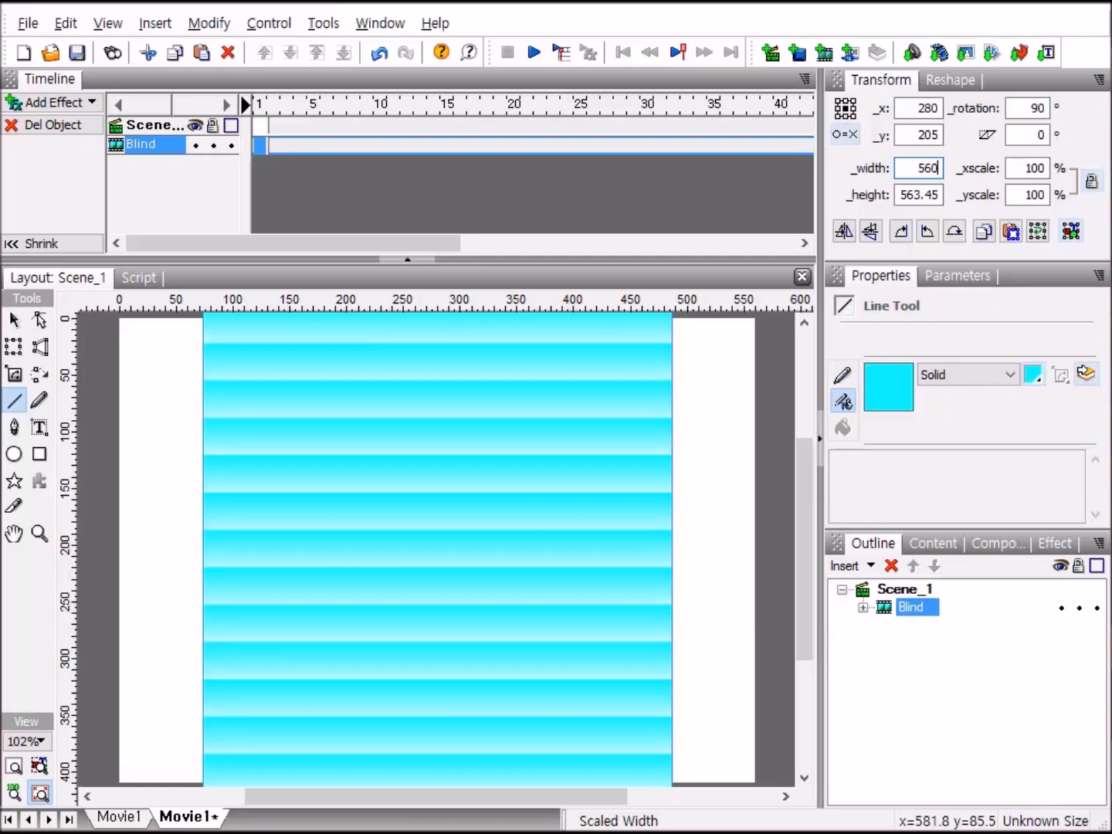
key(Tab)
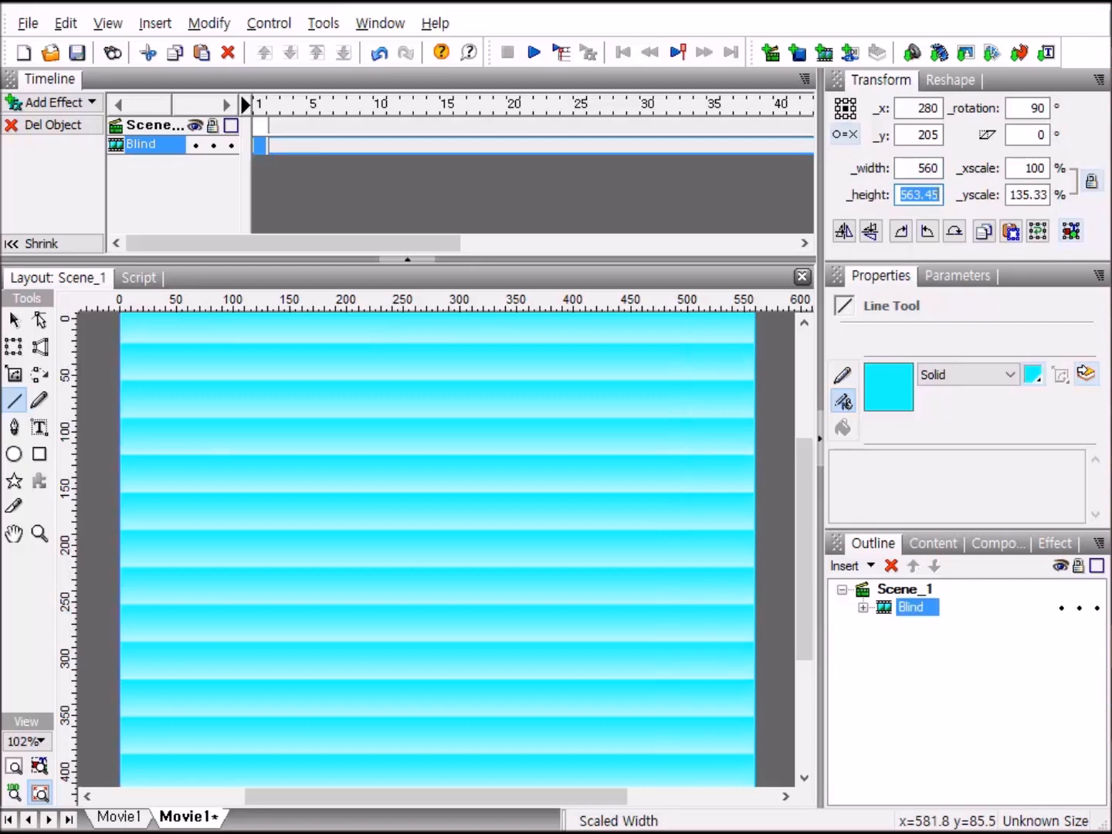
text(410)
key(Return)
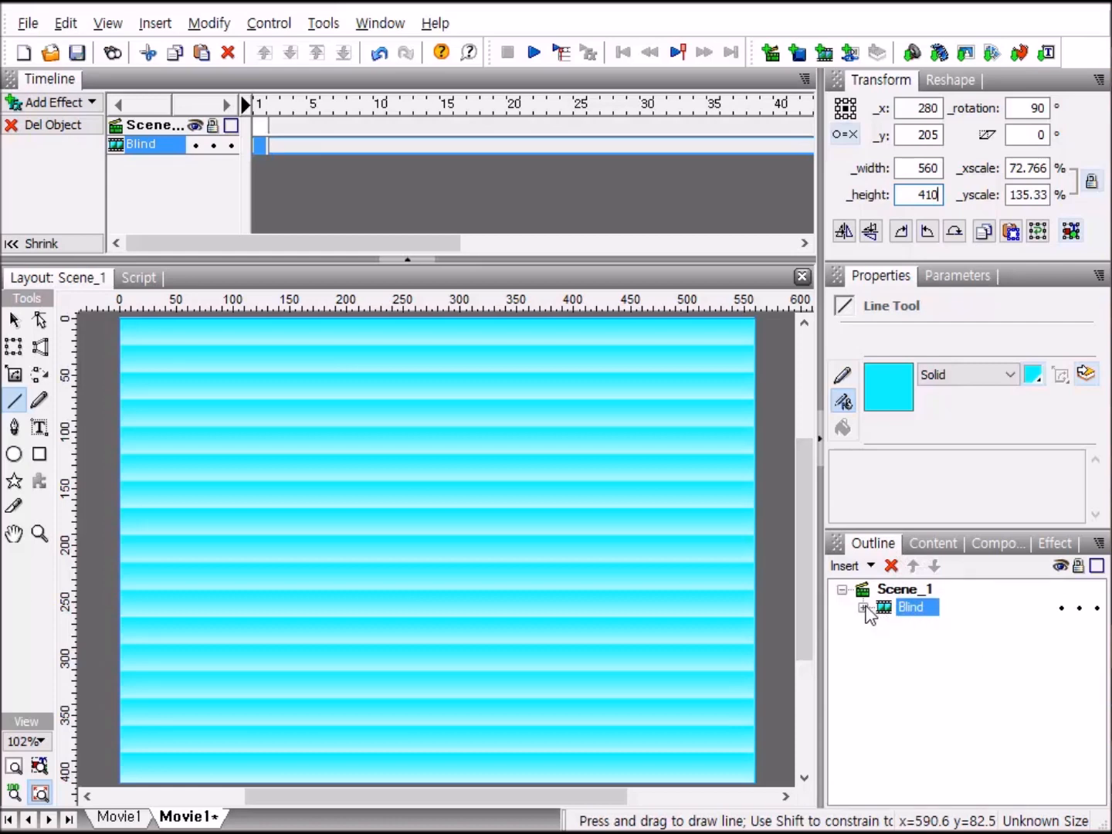
Expand the Blind clip's contents and select its first Shape.
click(865, 608)
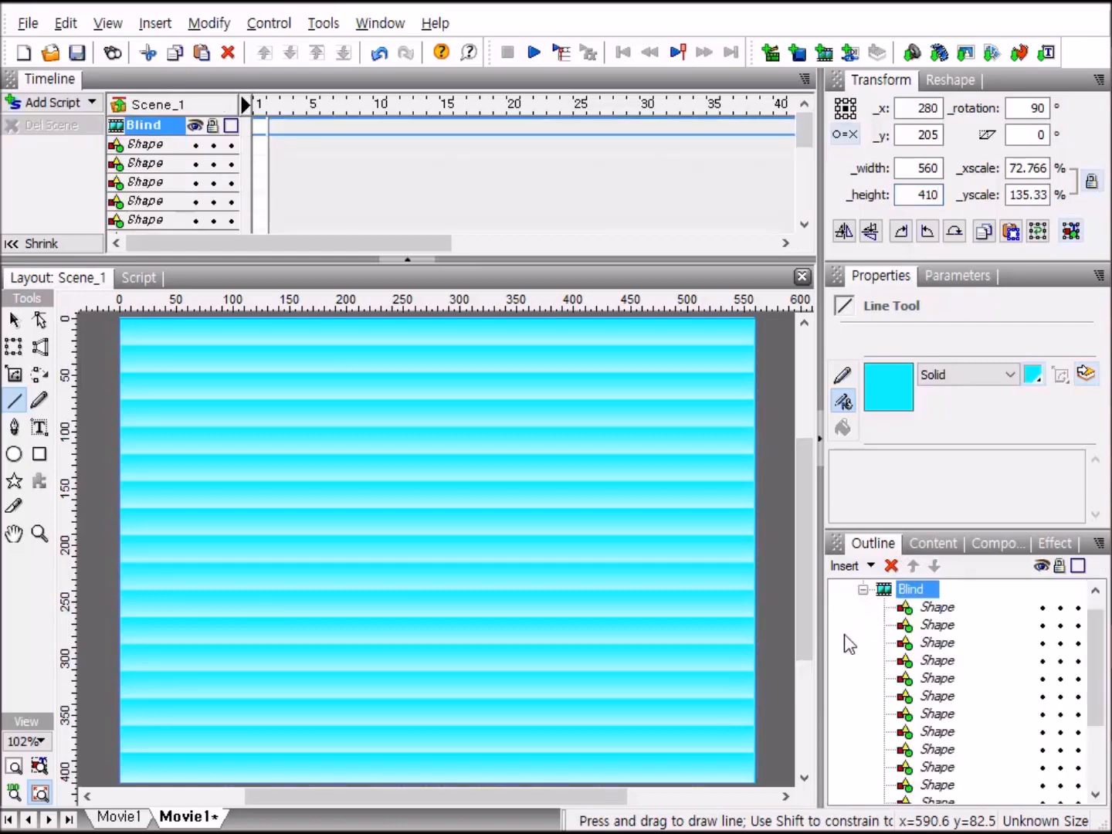
click(942, 609)
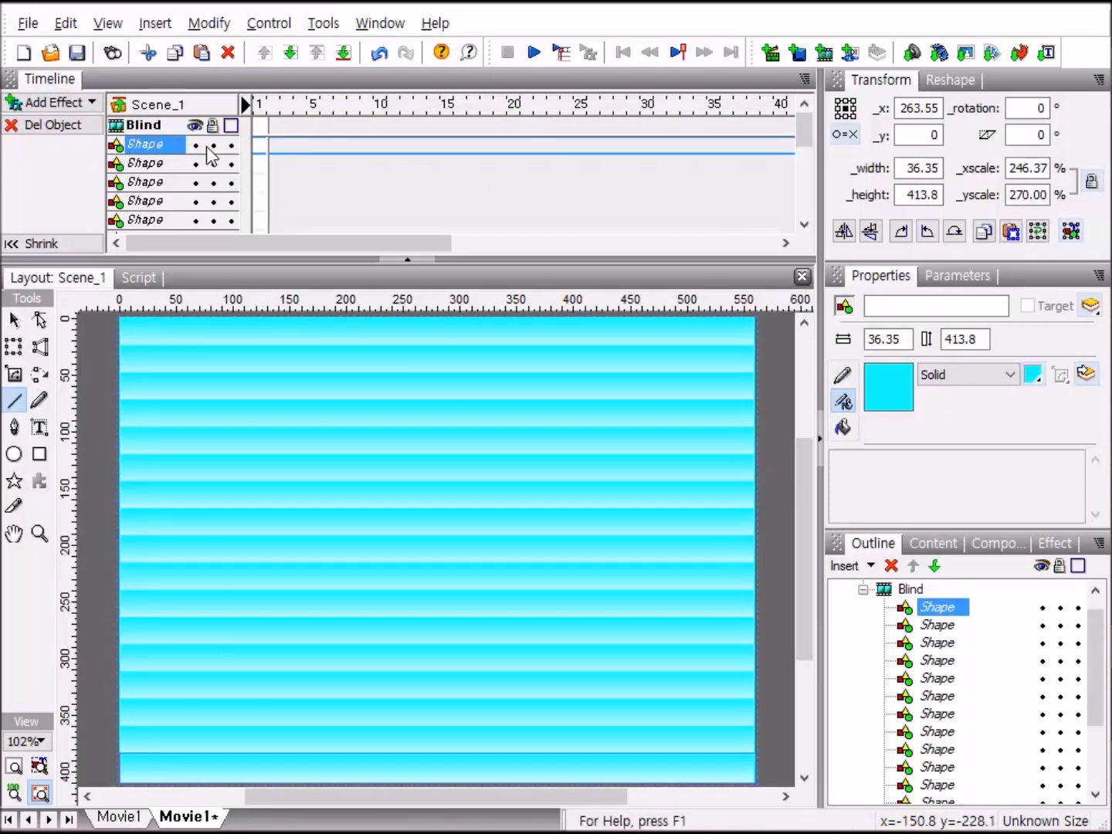
right_click(258, 147)
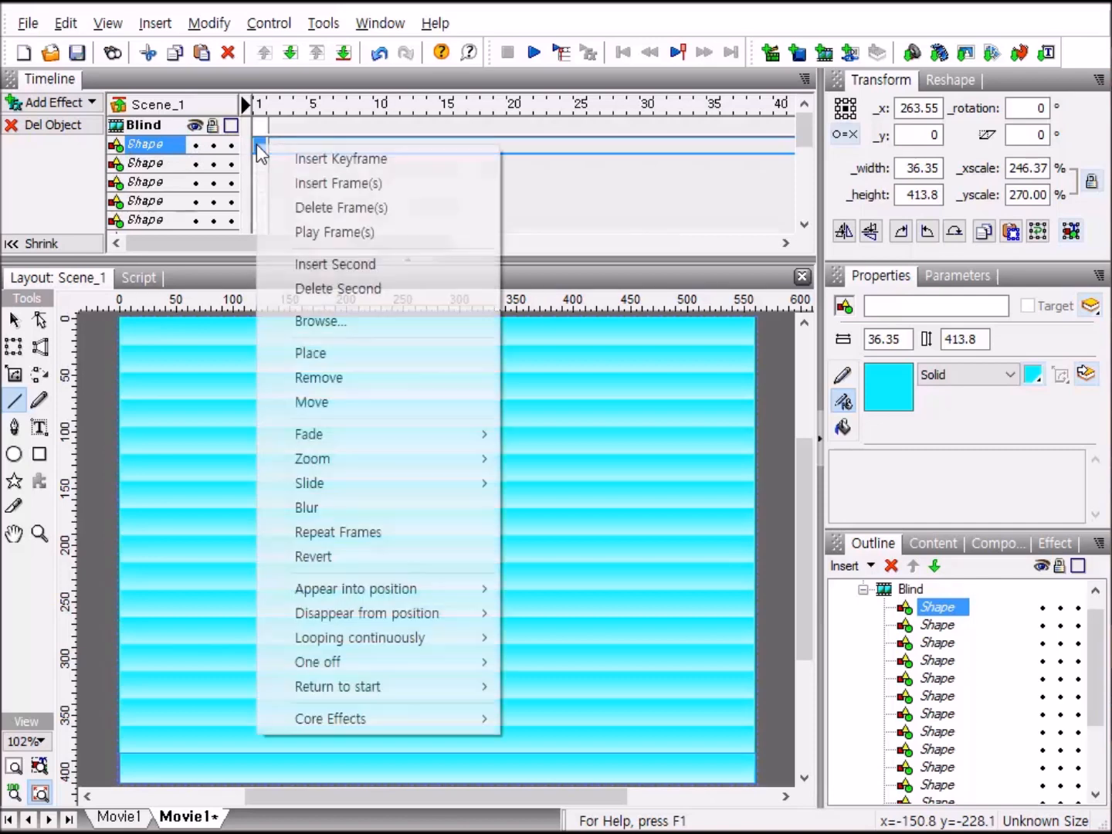
click(328, 404)
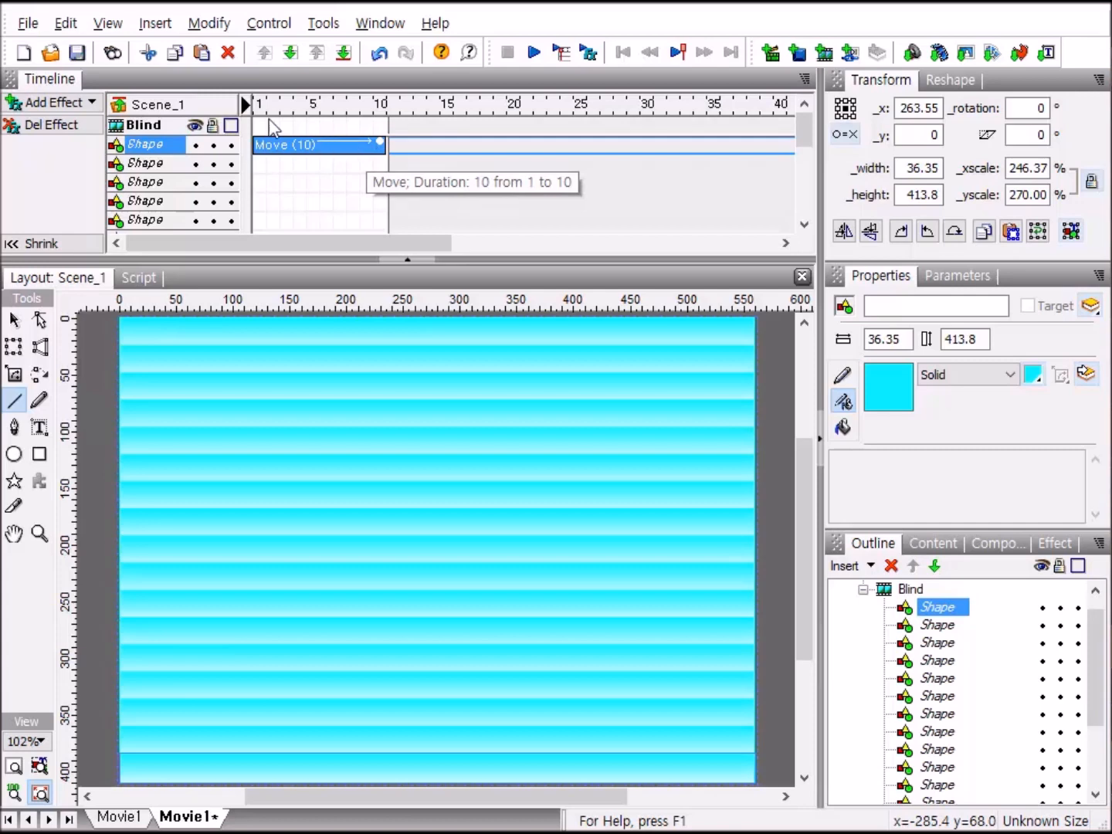
click(10, 129)
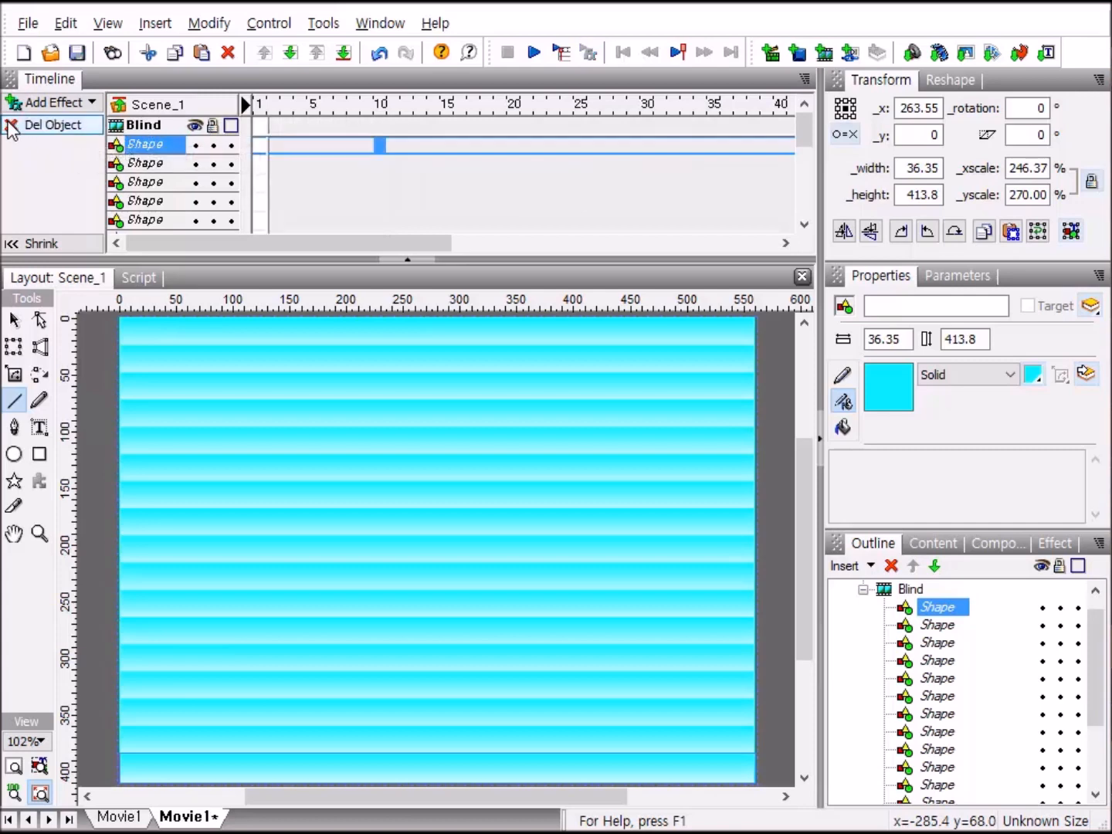
Place the first Shape at frame 1 and add a Move effect at frame 10 lasting 30 frames.
right_click(260, 151)
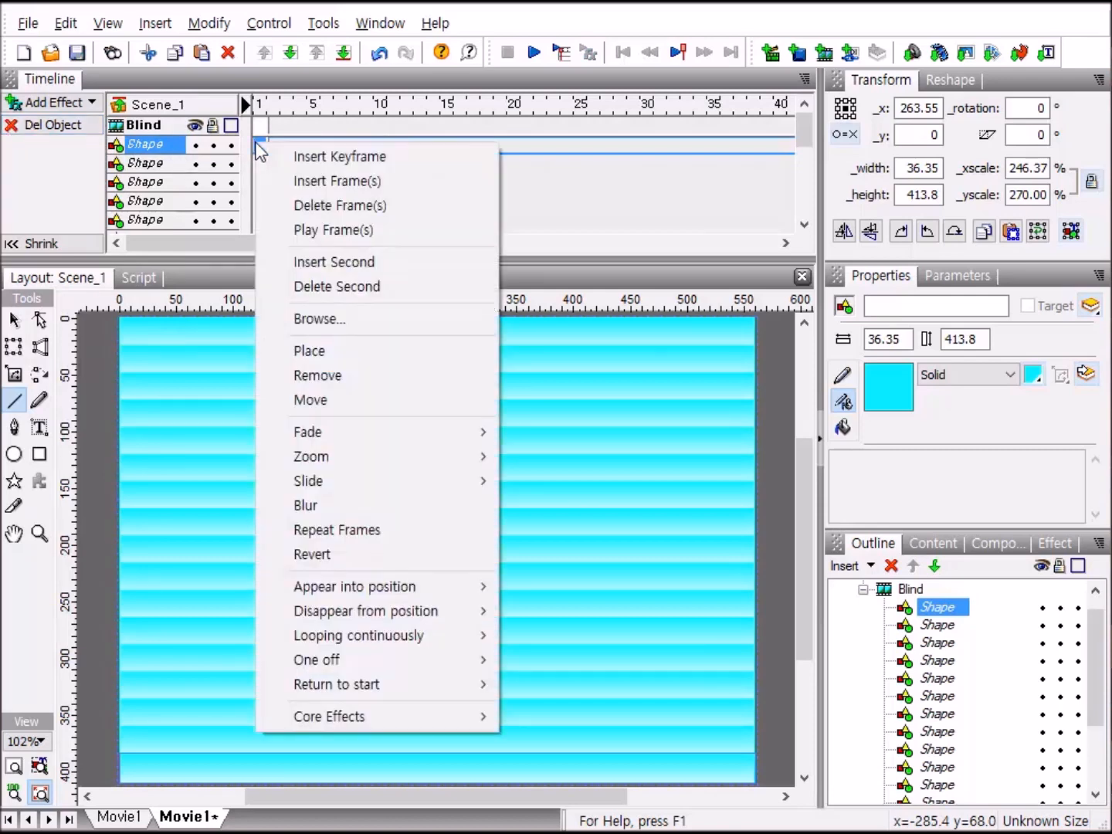
click(314, 352)
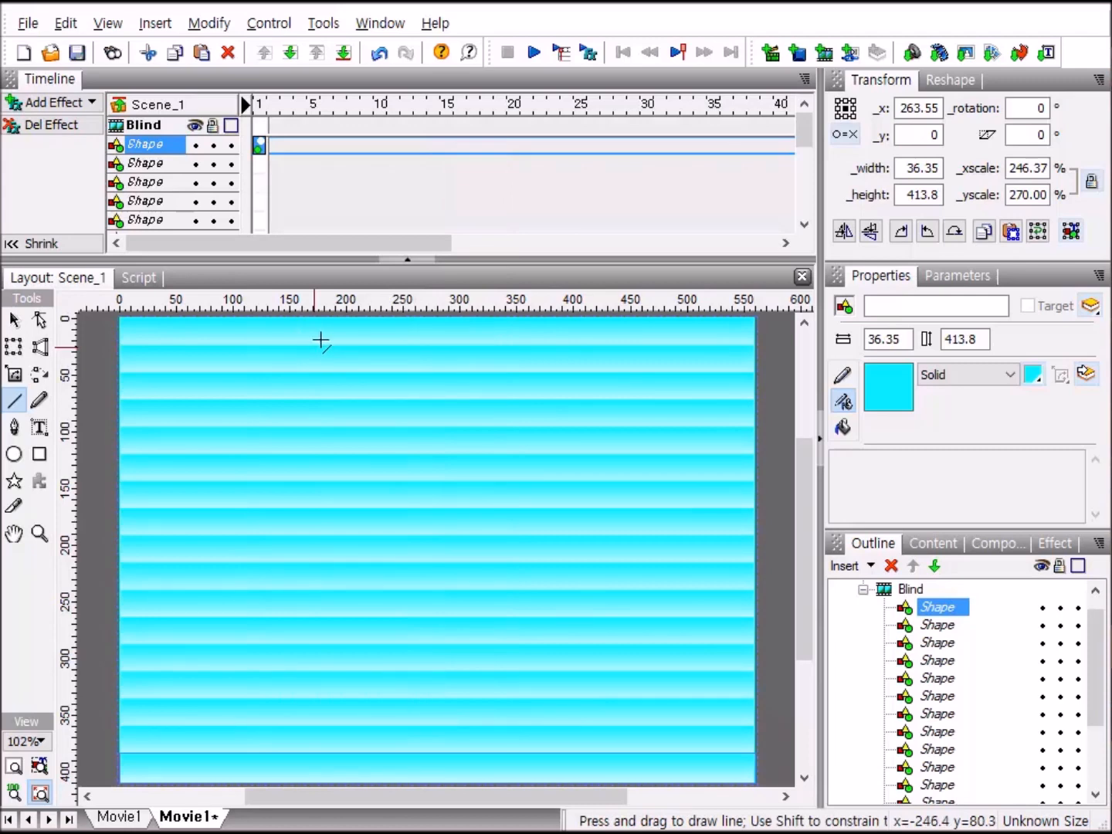
click(379, 145)
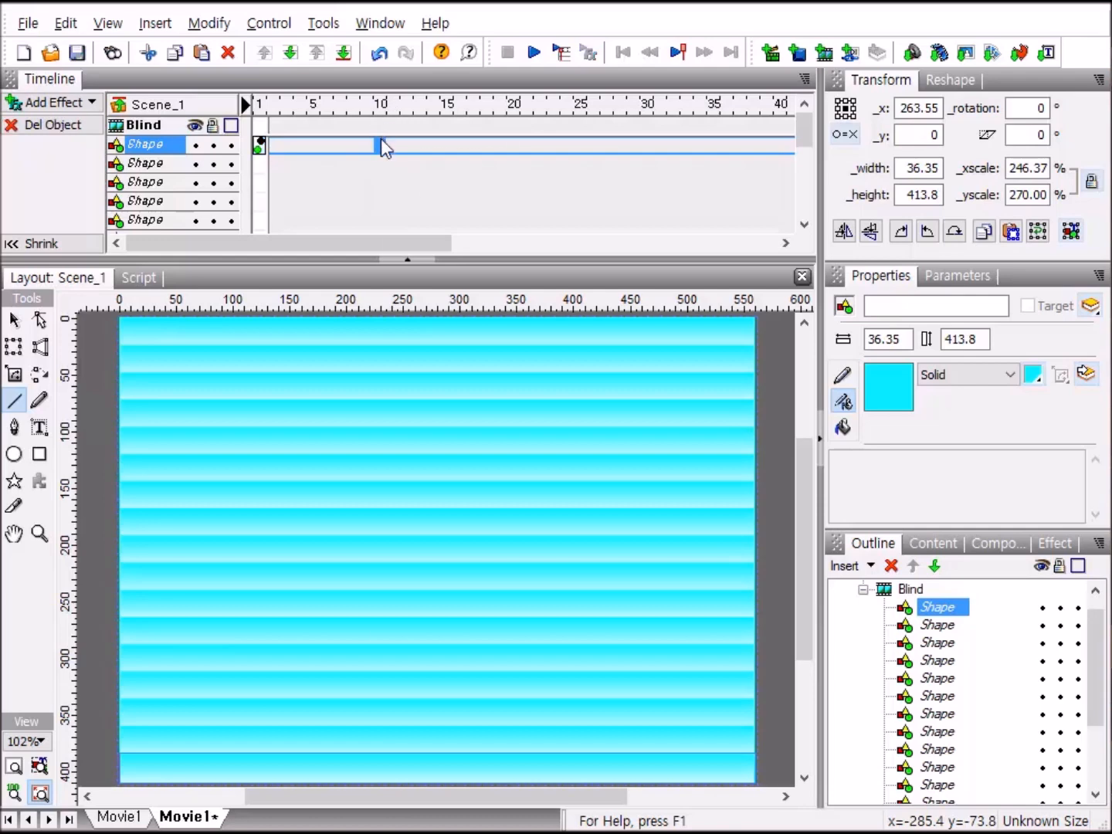
right_click(382, 141)
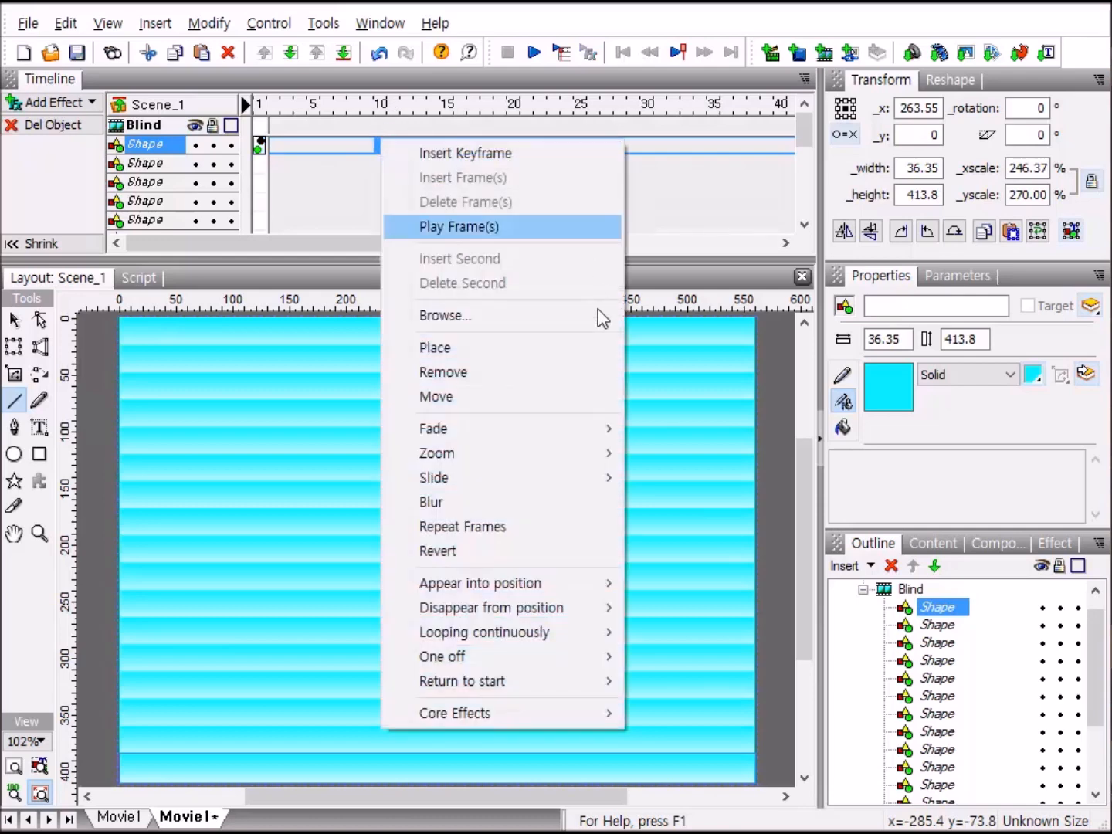
click(485, 400)
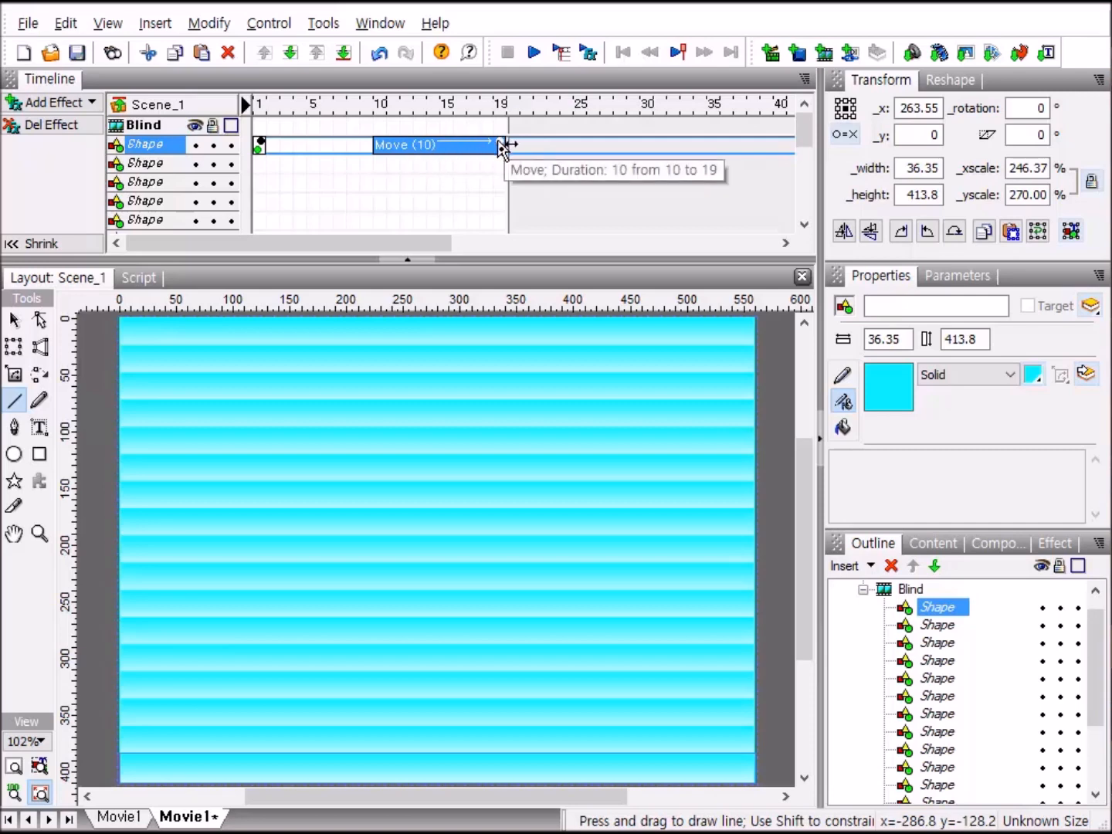
drag(504, 142, 776, 161)
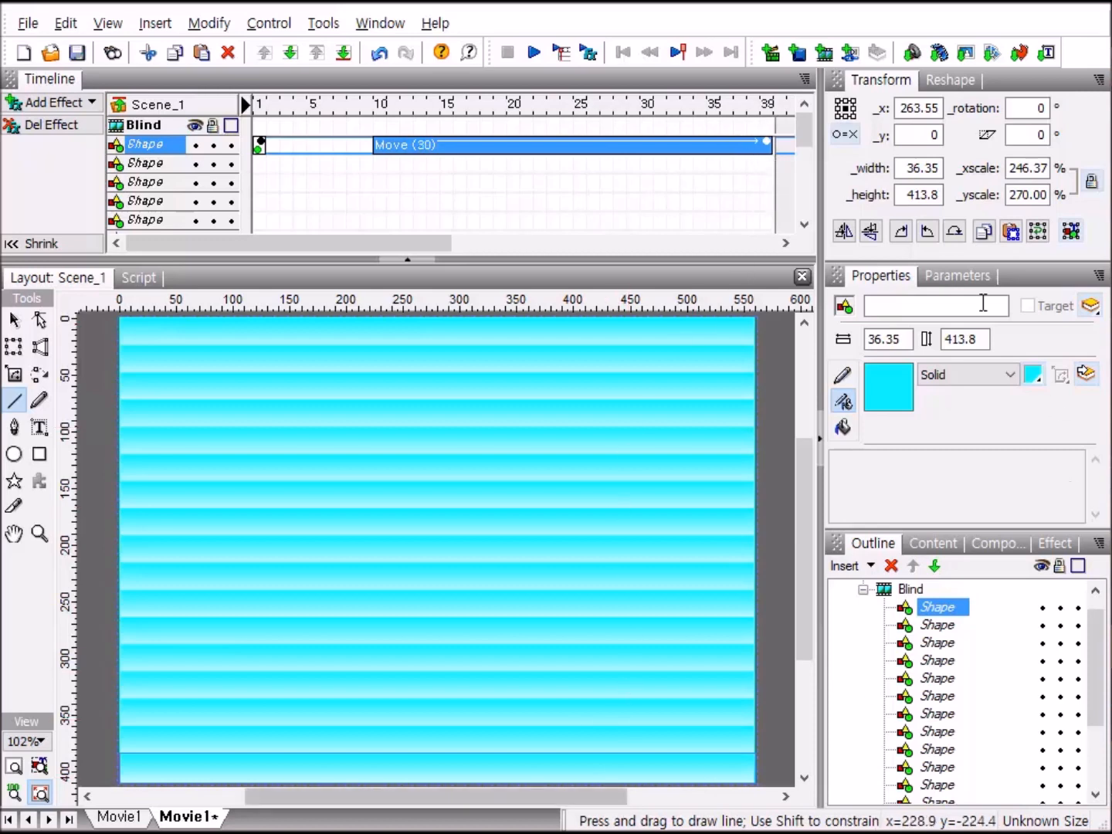
Show the Move effect's settings and make room for them by hiding the Properties panel group and enlarging the Effect panel.
double_click(594, 150)
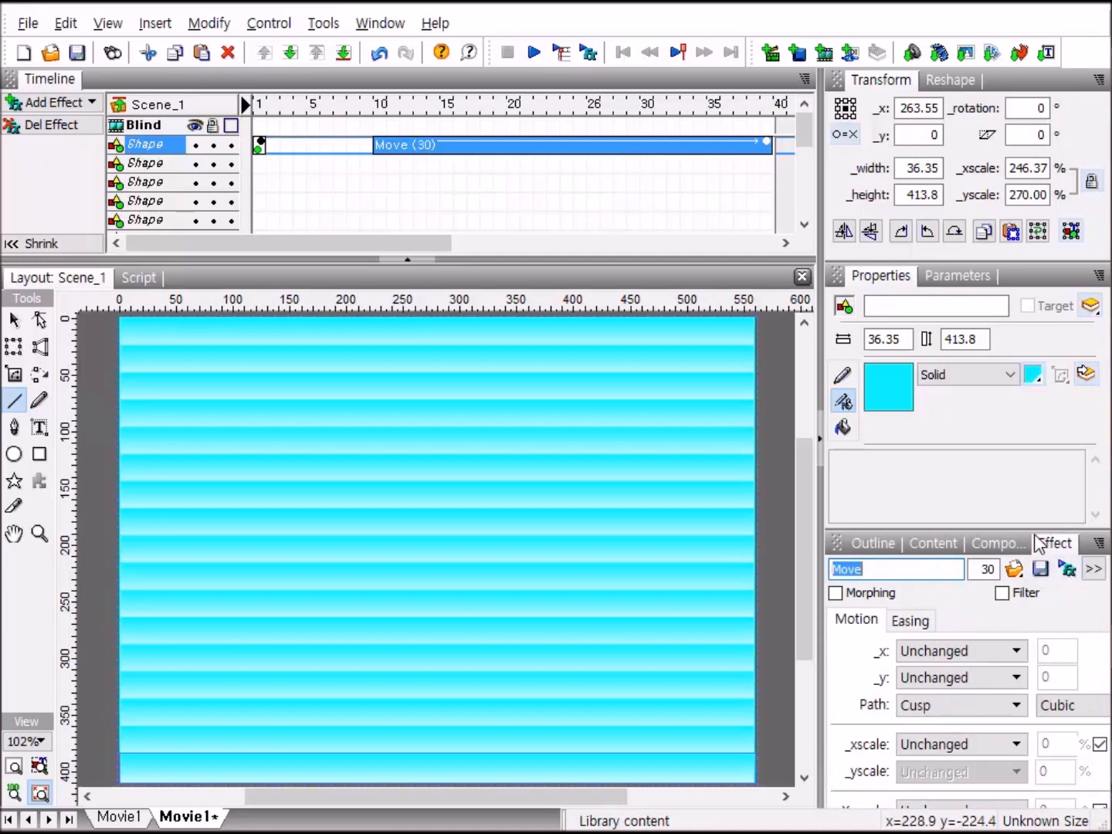
click(1098, 275)
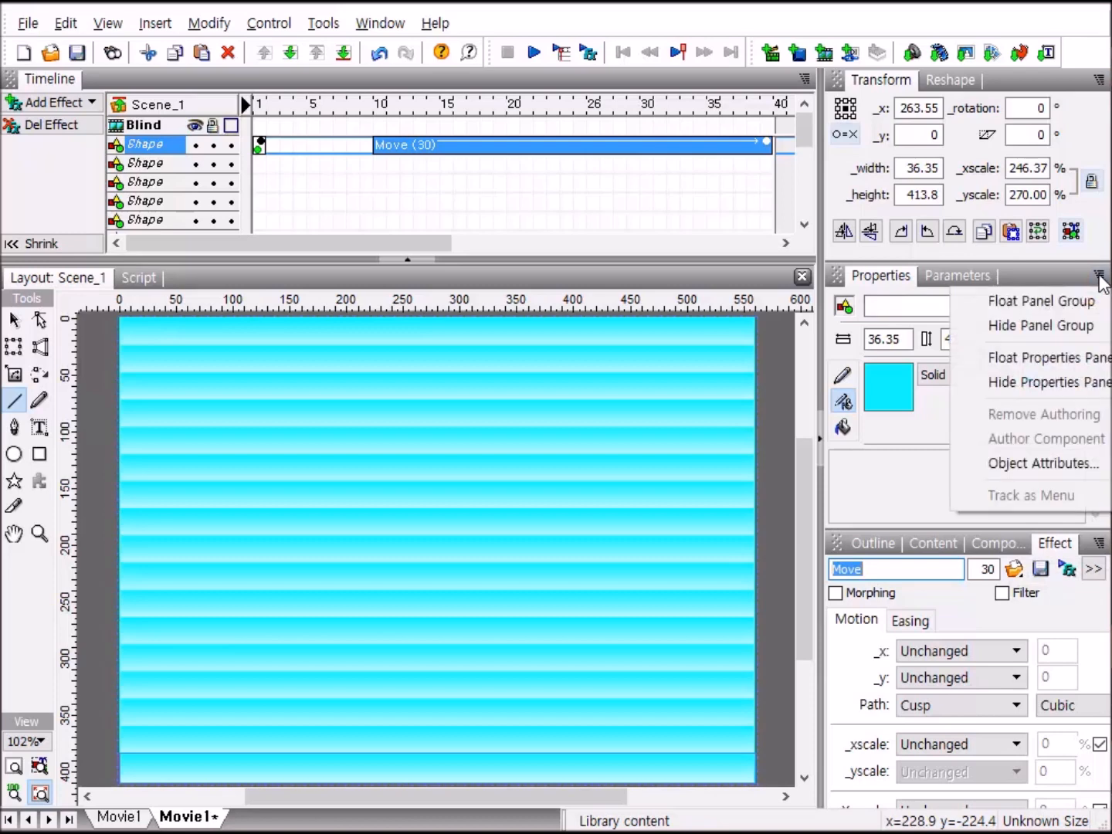
click(1053, 326)
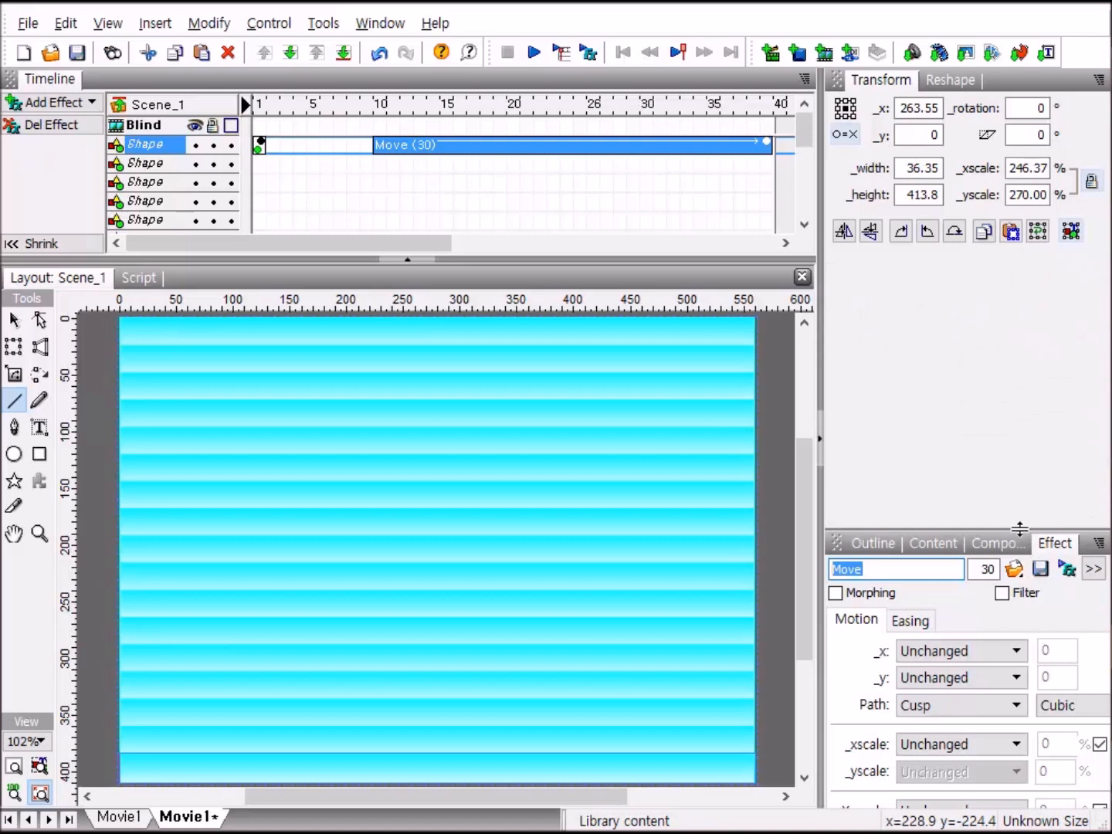
drag(1019, 529, 1002, 295)
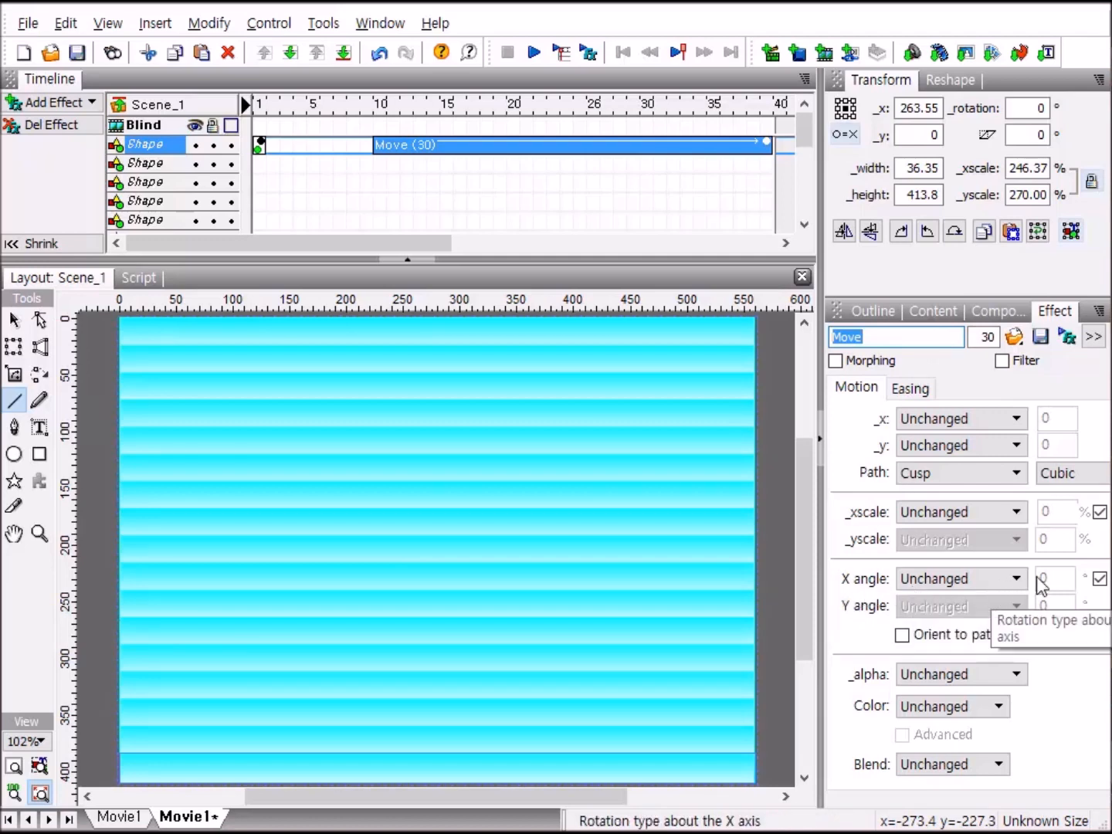
Unlock the X and Y rotation ratio of the Move effect and set its X angle to Rotate to 87°.
click(1100, 580)
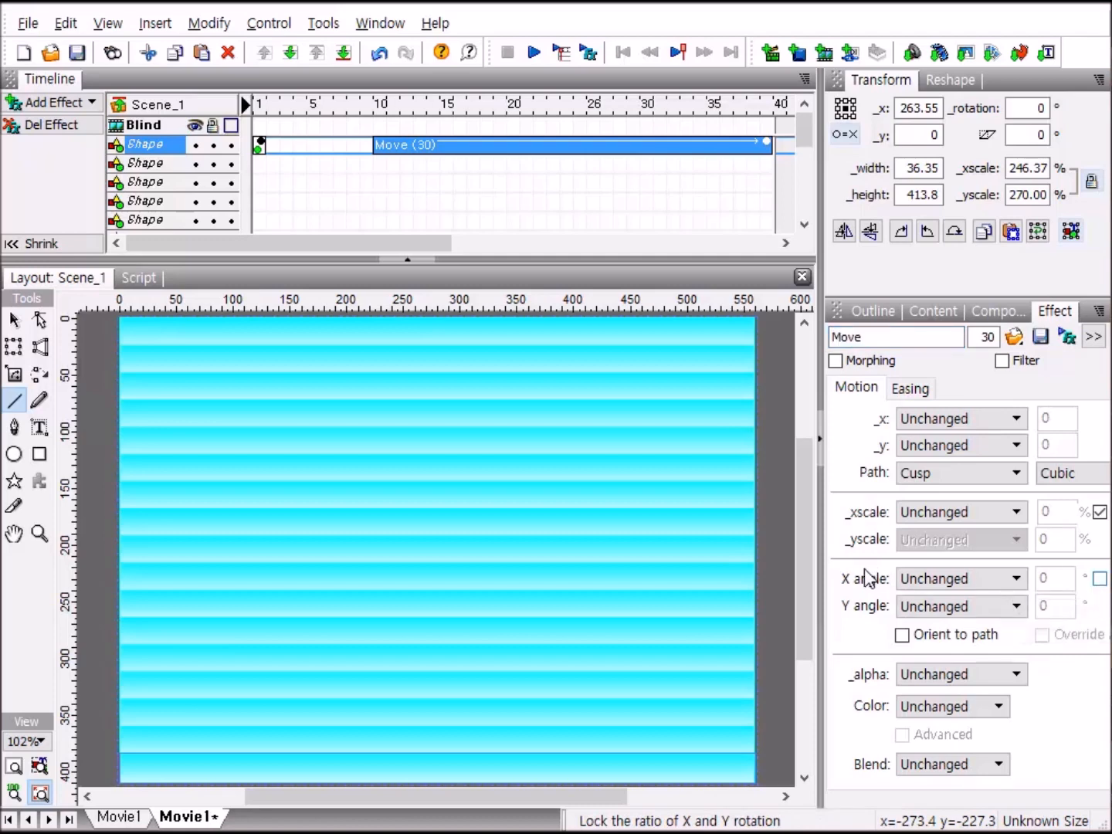
click(1018, 581)
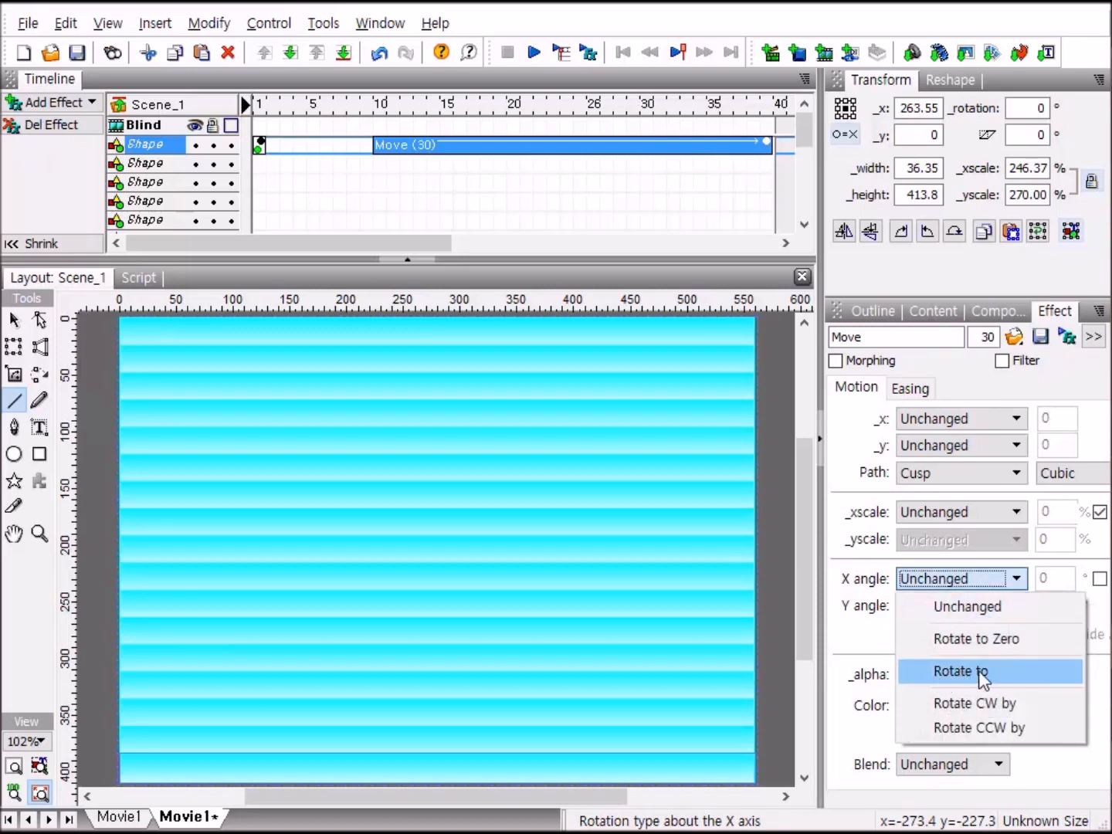
click(1004, 669)
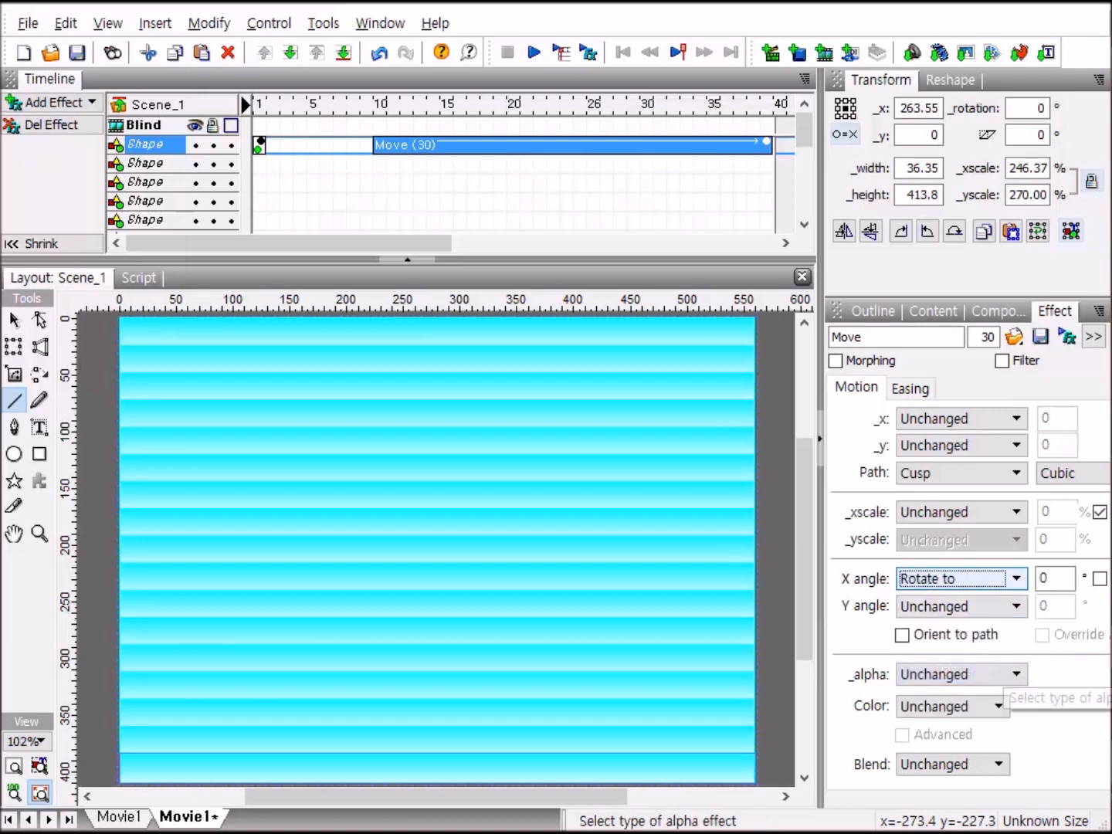
click(1055, 574)
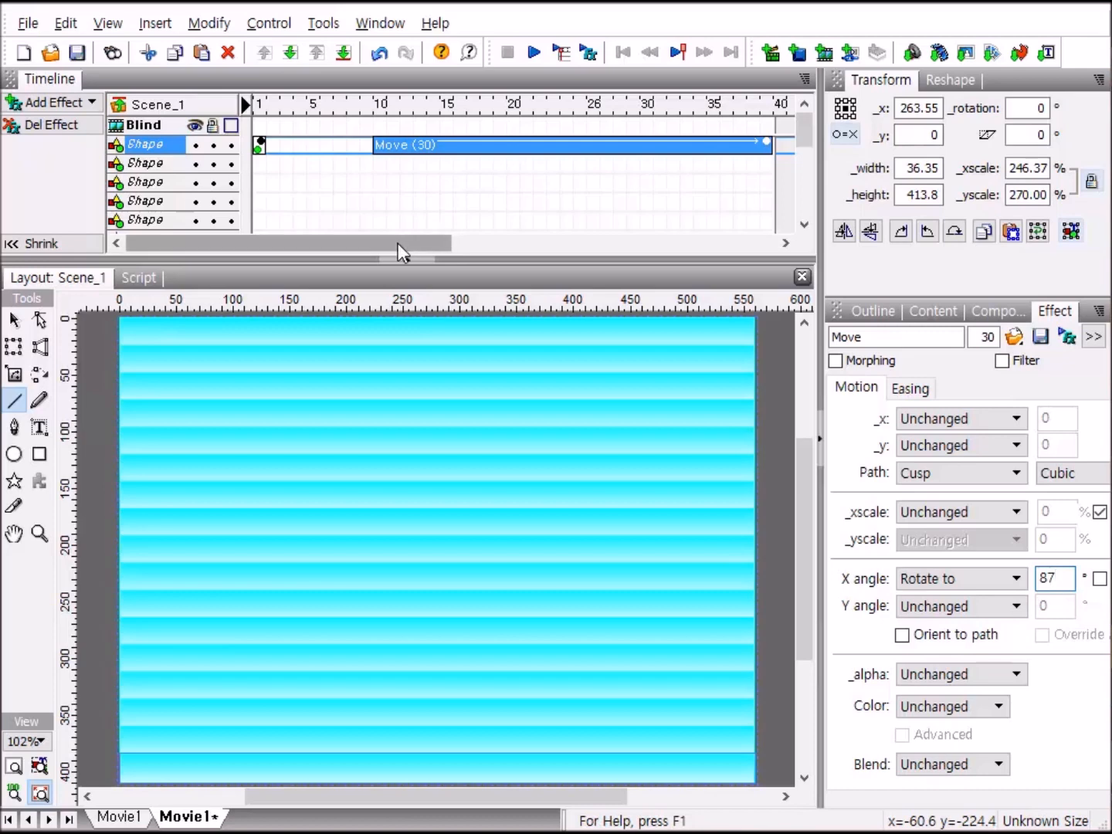
Add a second Move effect to the first Shape at frame 150 and extend it to 30 frames.
drag(396, 241, 792, 238)
drag(408, 240, 643, 239)
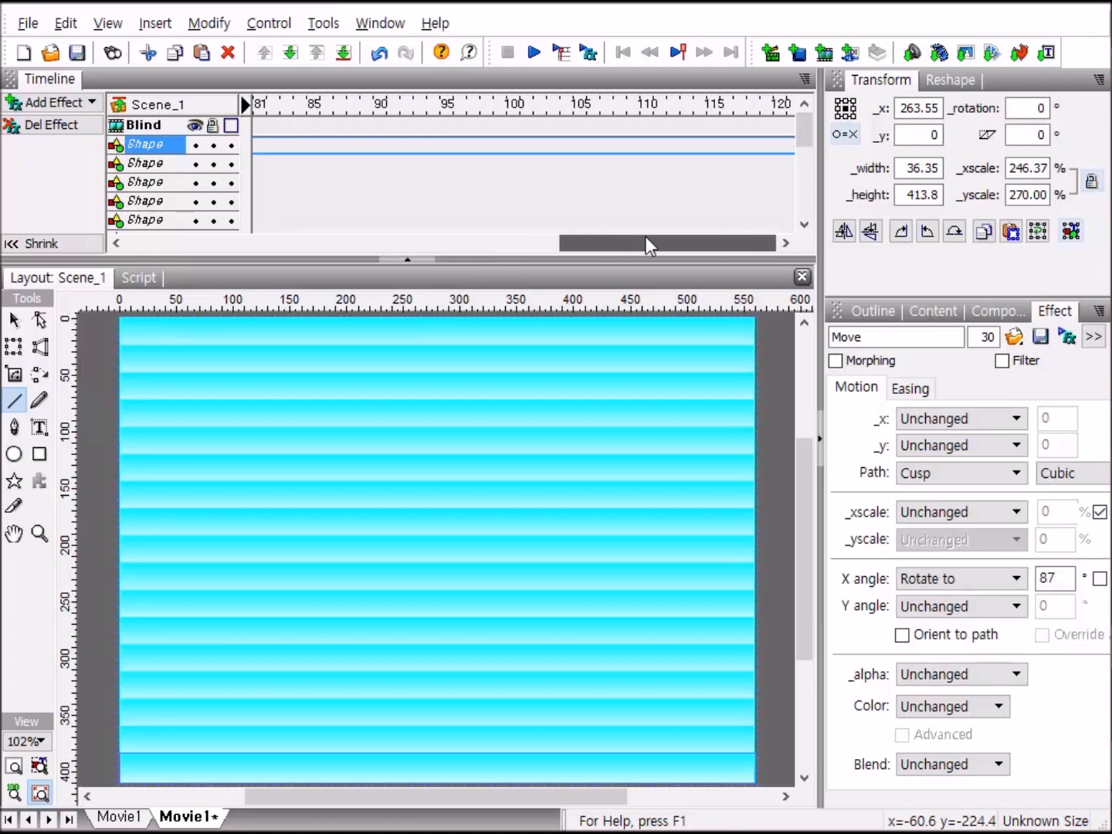
drag(720, 240, 722, 241)
drag(521, 242, 724, 251)
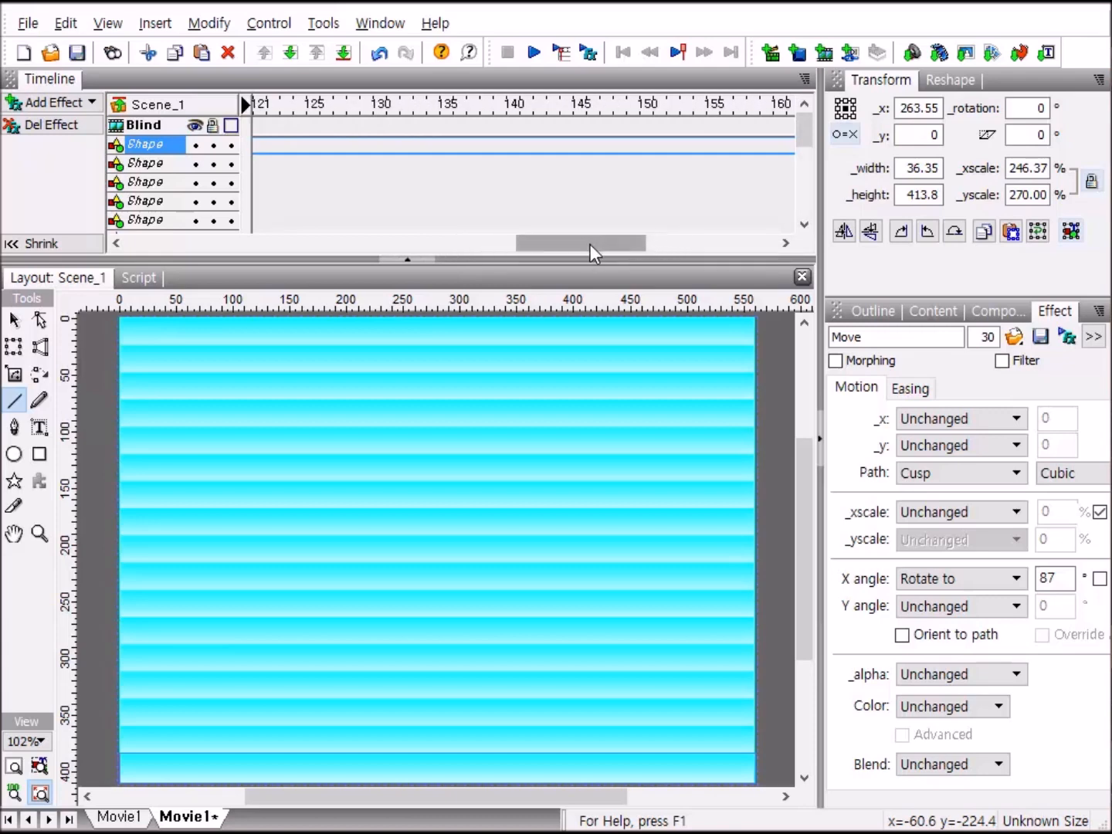
drag(589, 244, 695, 123)
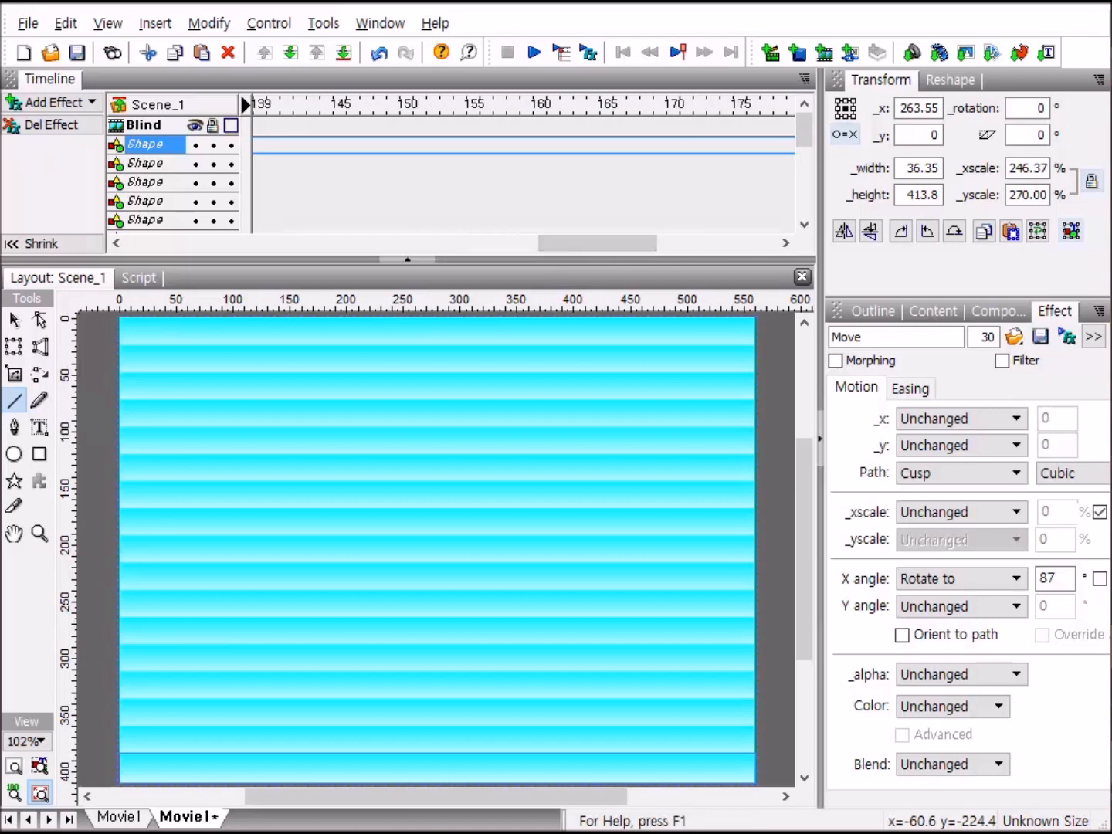
click(406, 146)
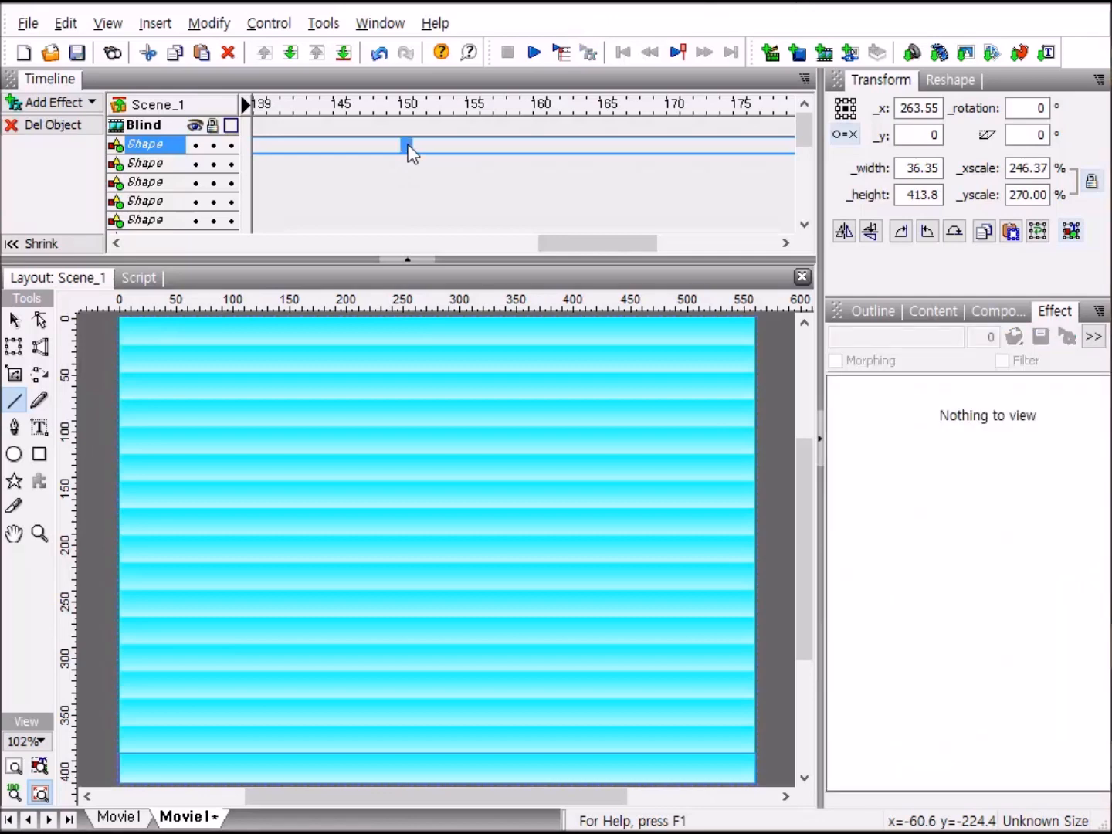
right_click(408, 145)
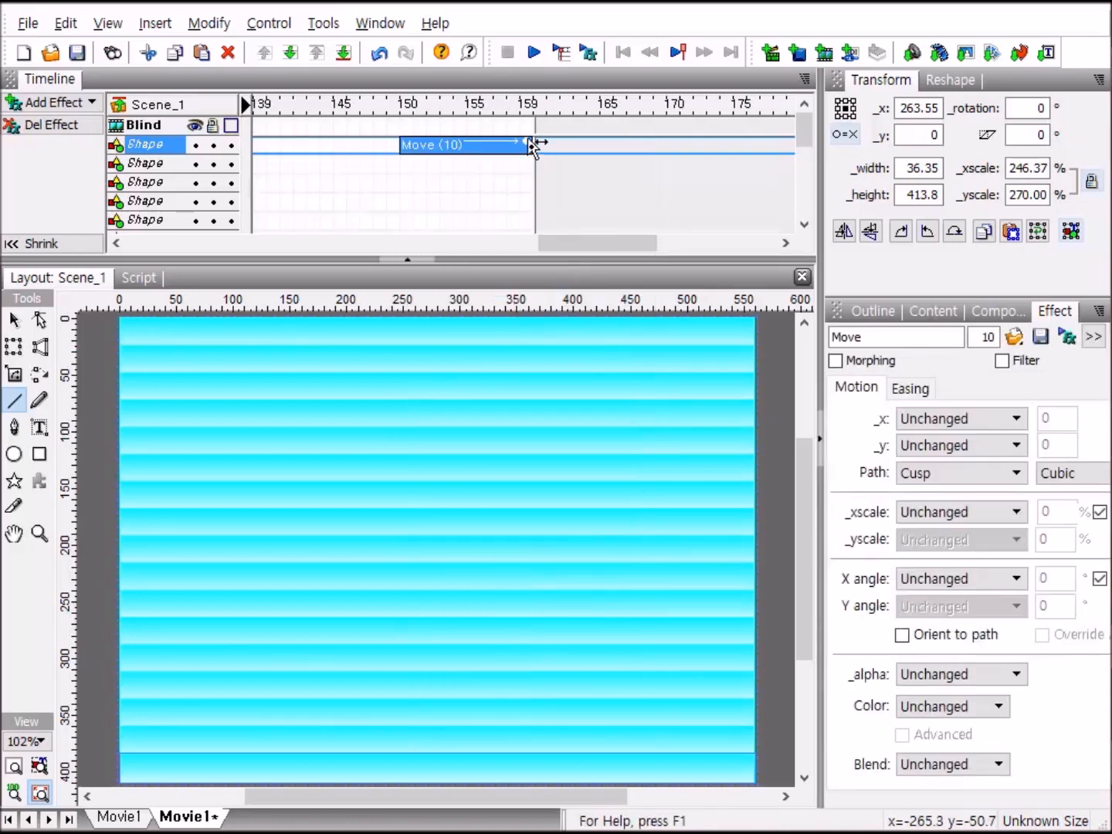
drag(529, 143, 793, 149)
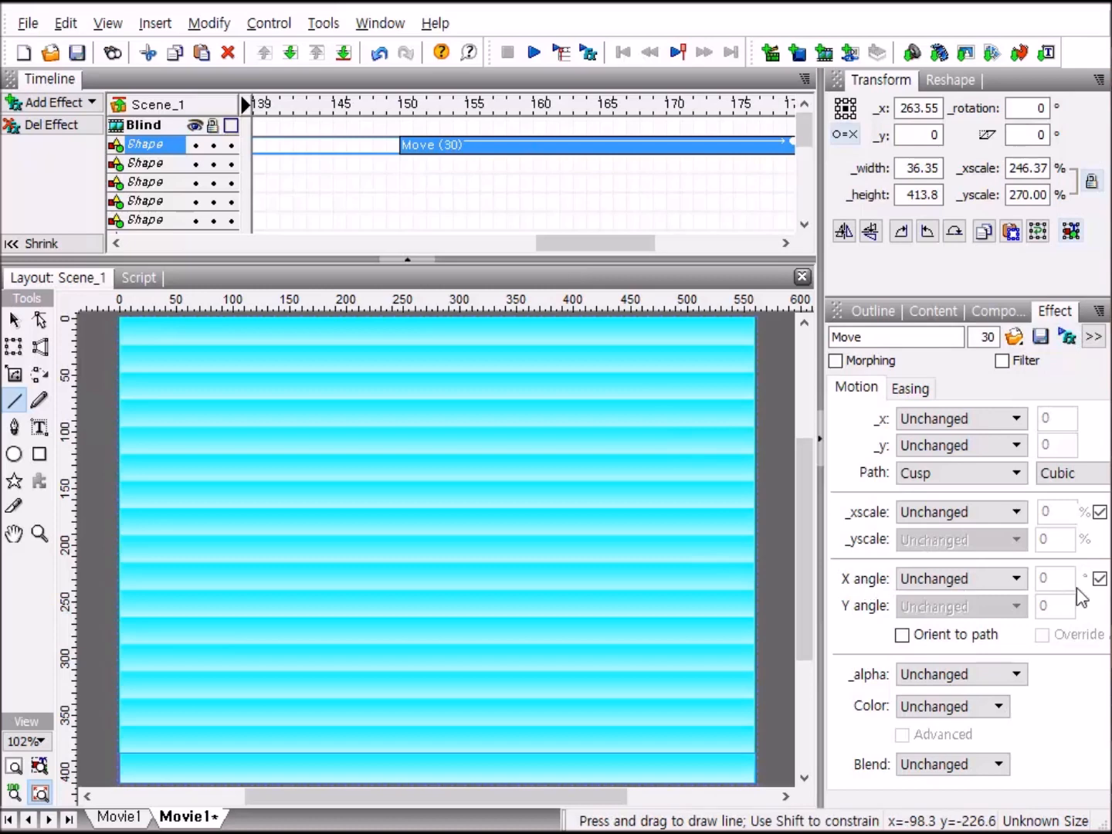
Unlock the X and Y rotation ratio of the Move effect at frame 150 and set its X angle to Rotate to Zero.
click(1101, 579)
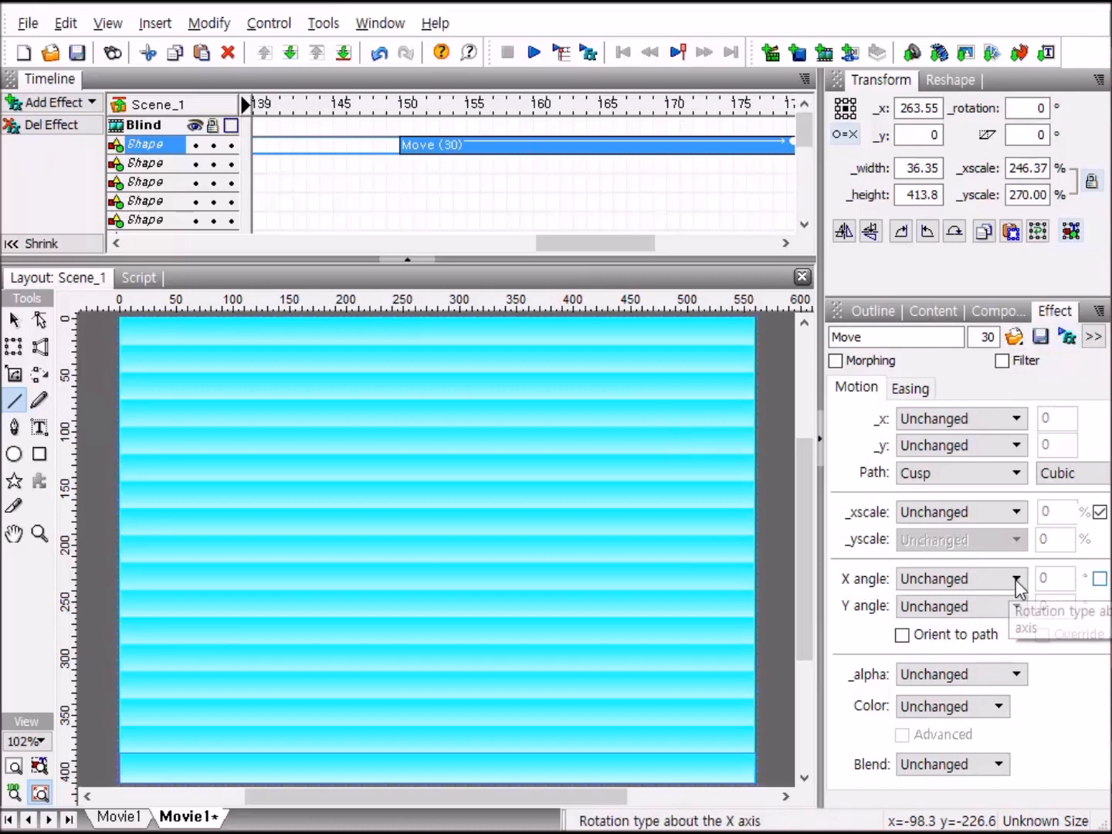
click(1018, 580)
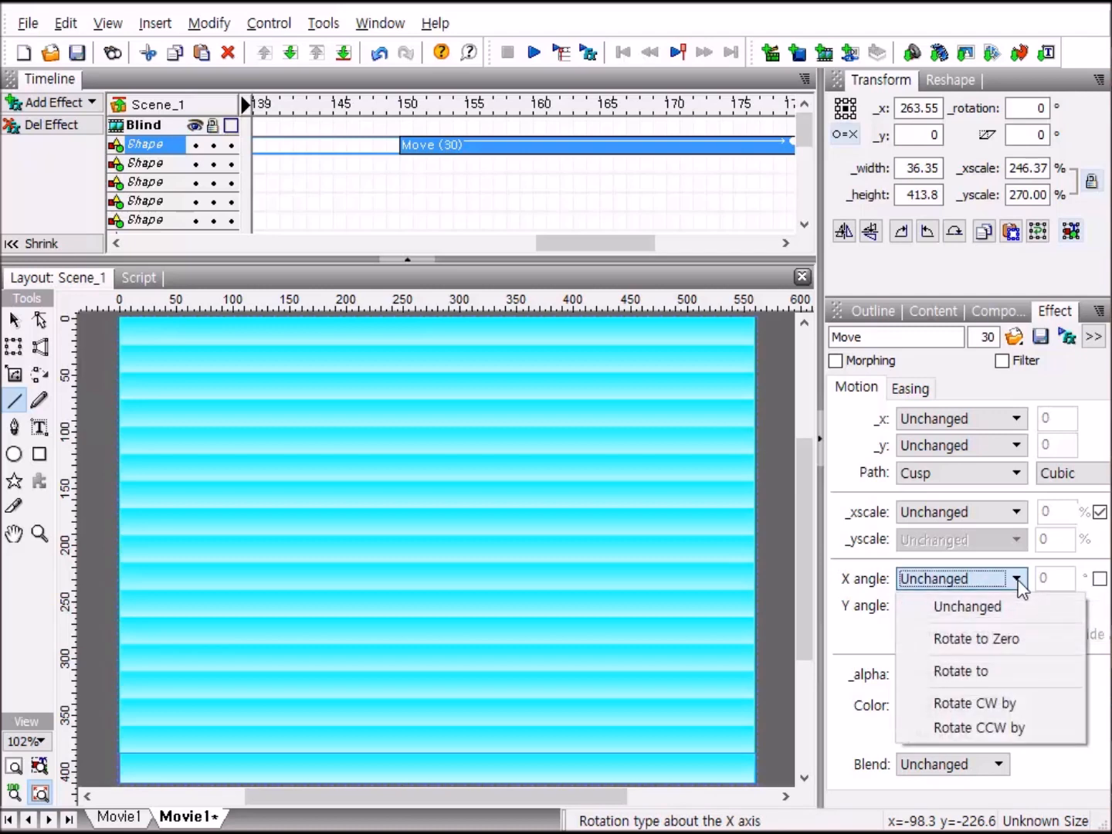
click(1037, 635)
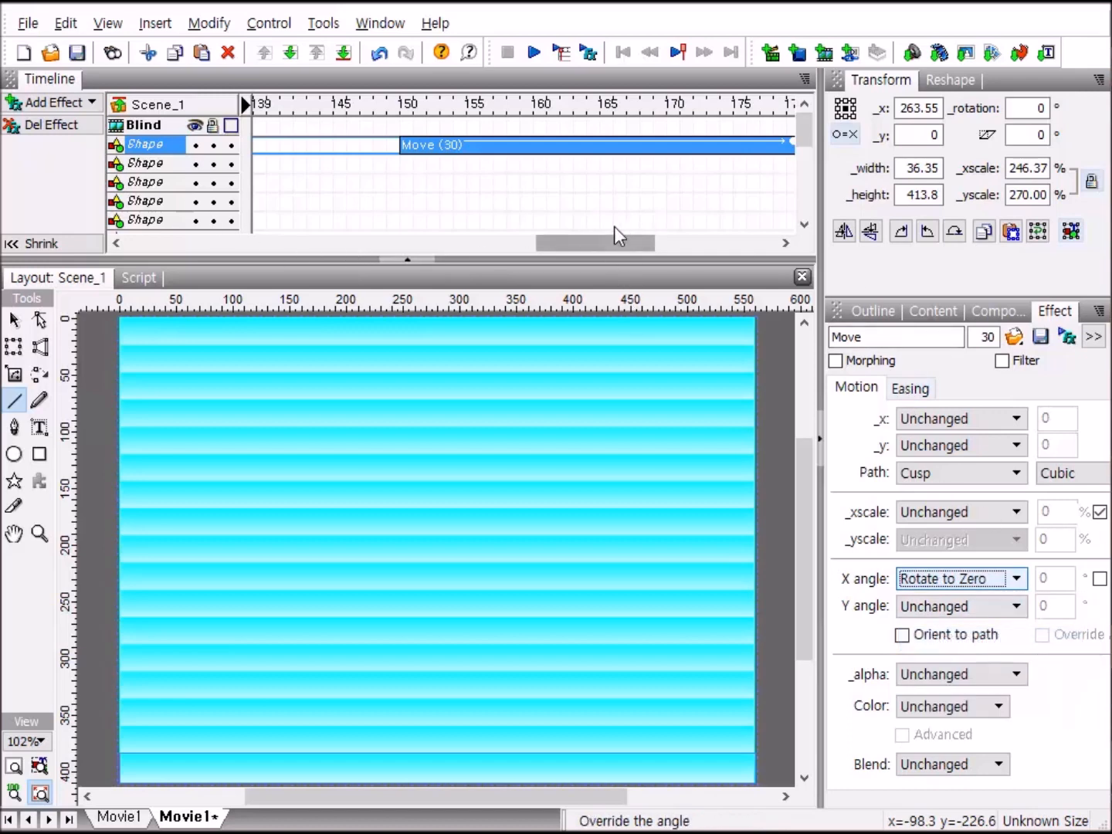
Add a Place effect to the first Shape at frame 210.
drag(573, 238, 687, 239)
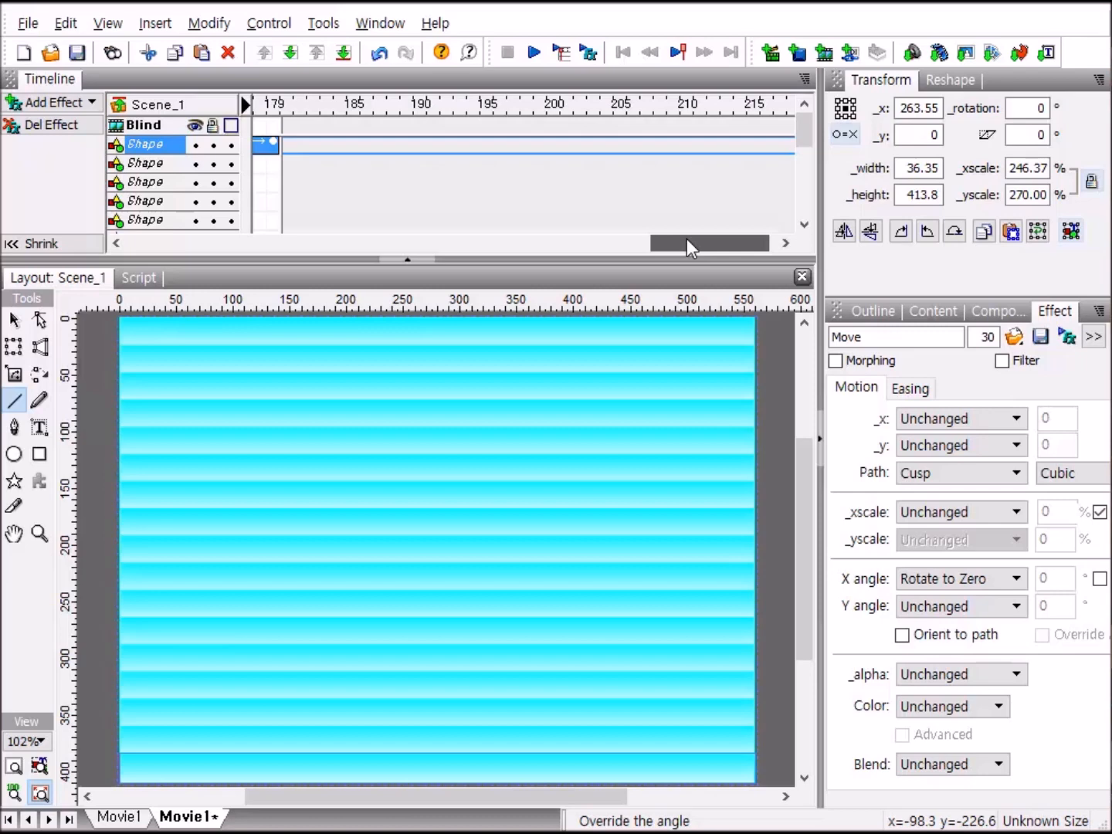
drag(687, 240, 687, 239)
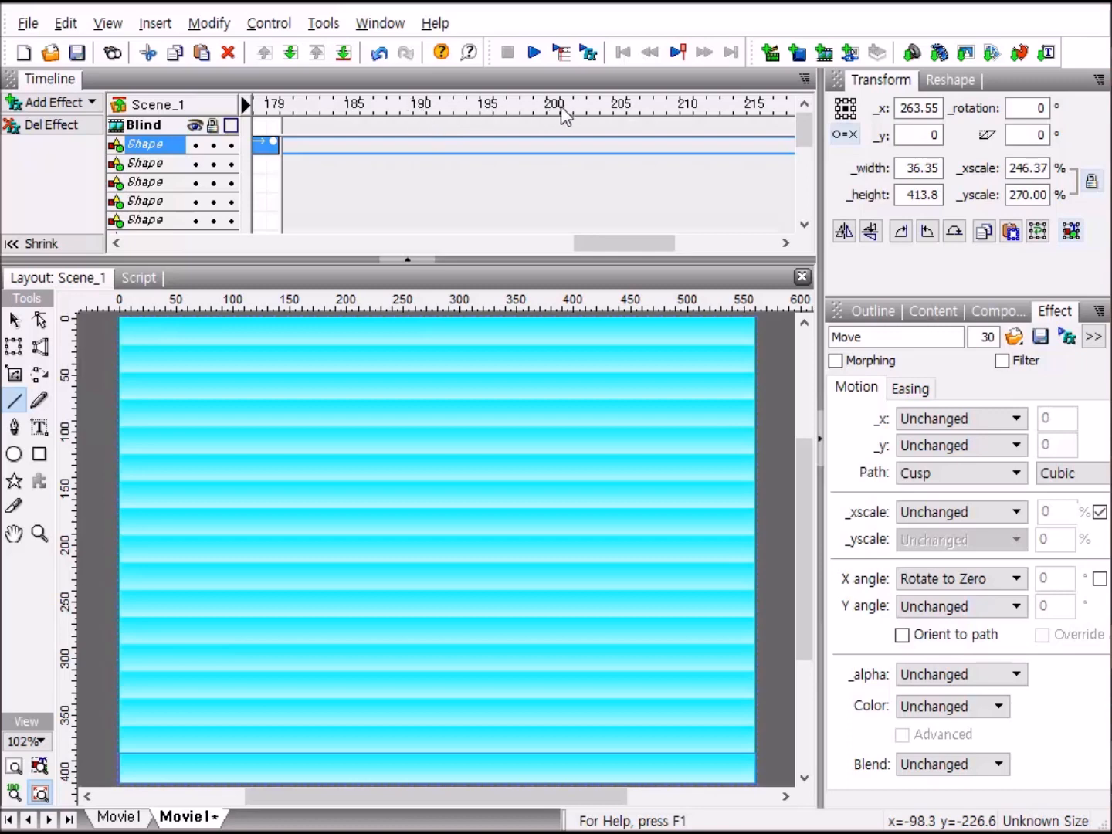
click(690, 142)
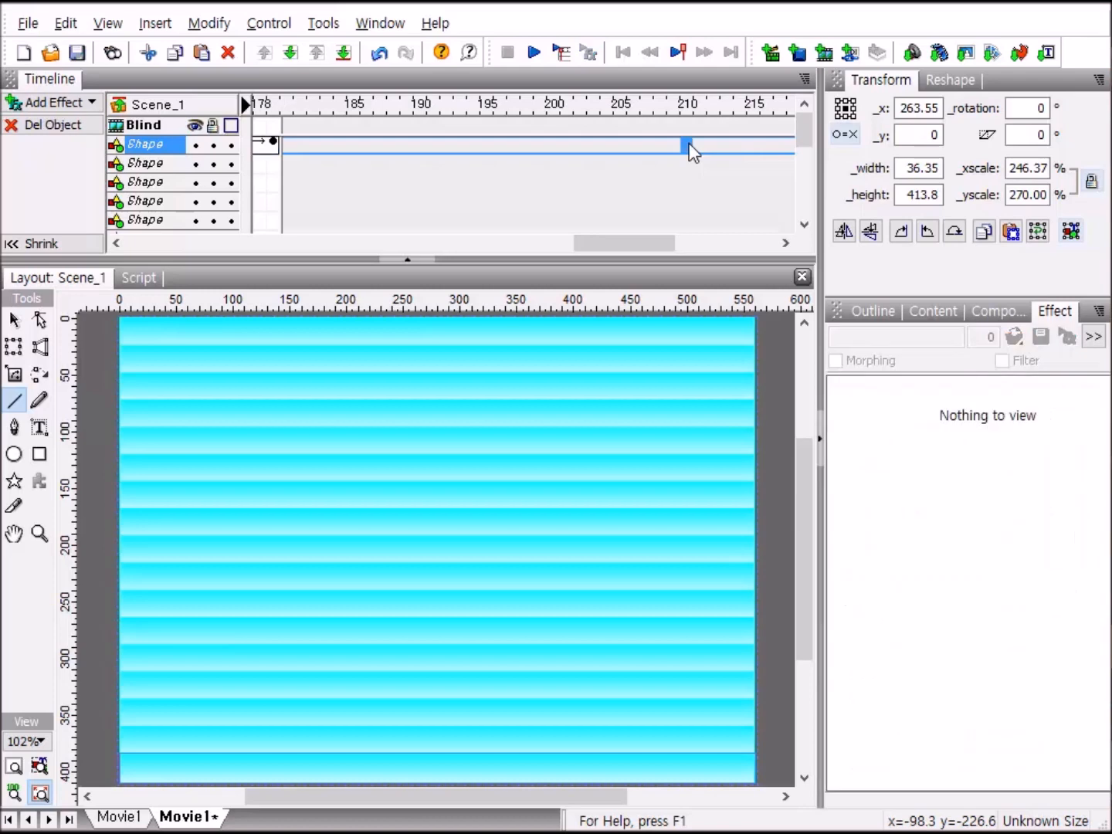
right_click(689, 143)
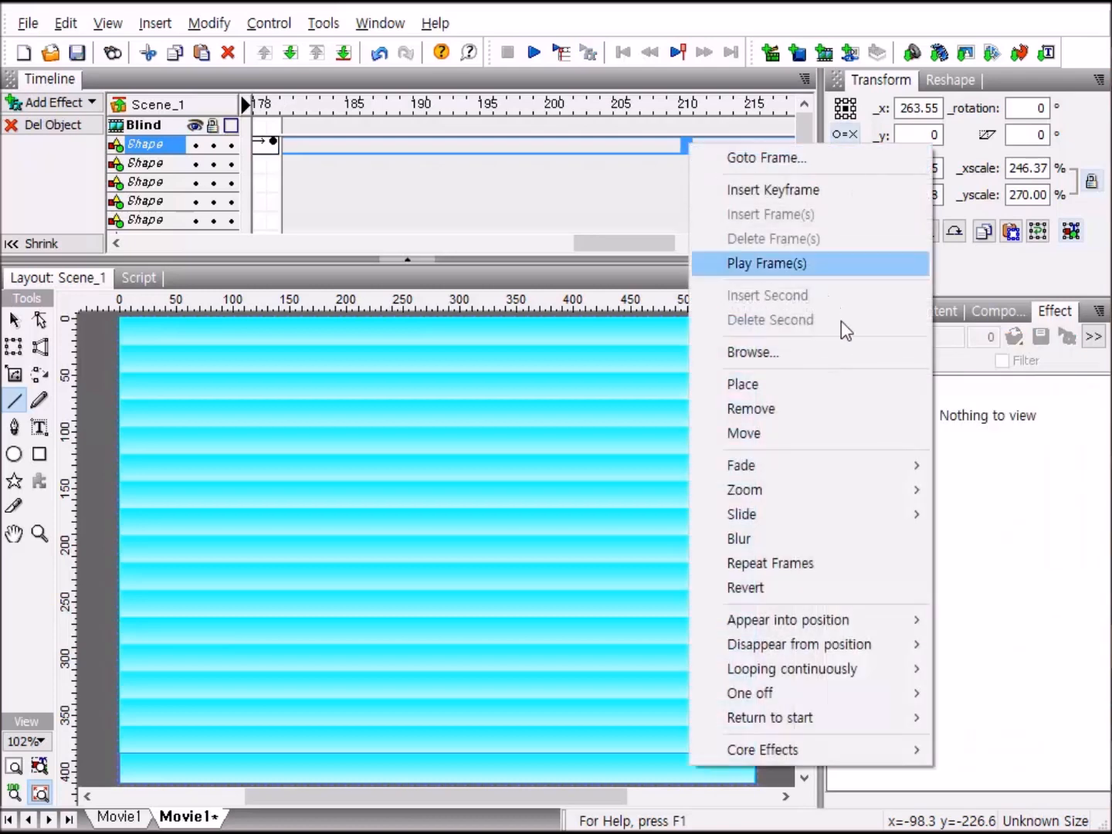
click(796, 385)
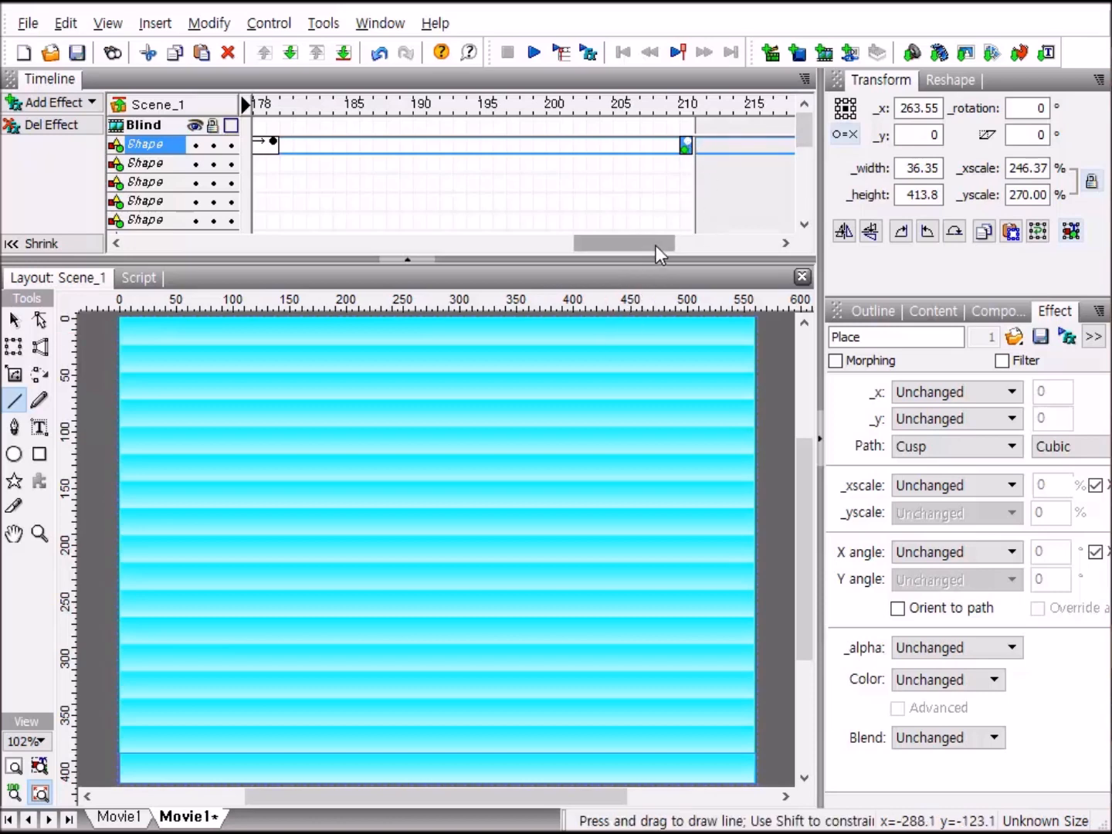
Copy all Place and Move effects of the first Shape from frame 1 to 210 together and delete the originals.
scroll(656, 246, down, 3)
drag(654, 245, 522, 268)
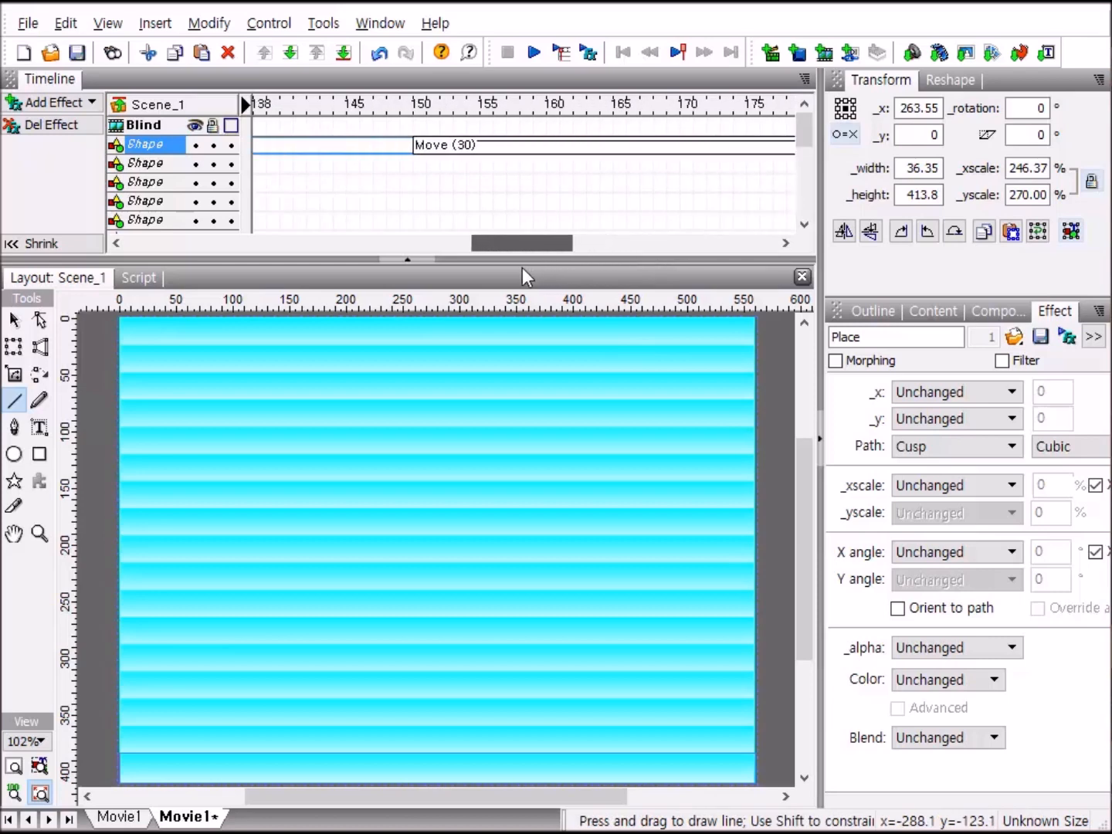
click(583, 148)
drag(564, 241, 196, 259)
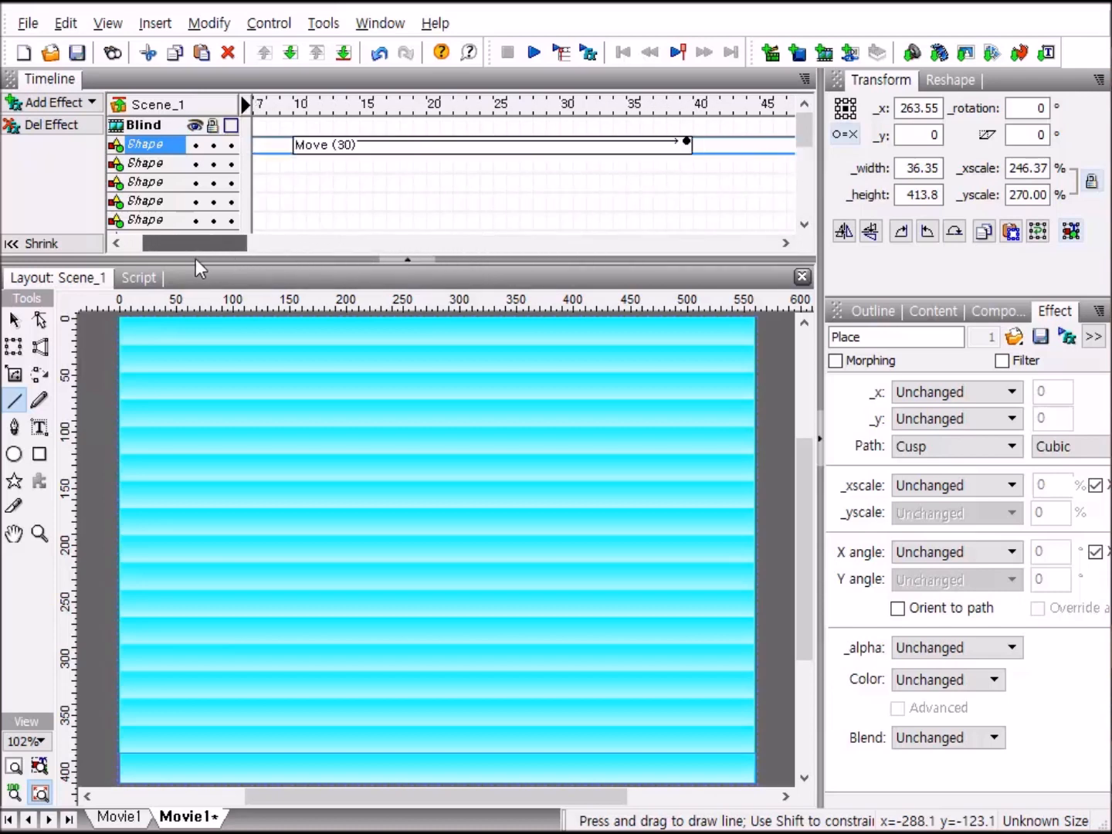
click(450, 145)
drag(232, 245, 175, 235)
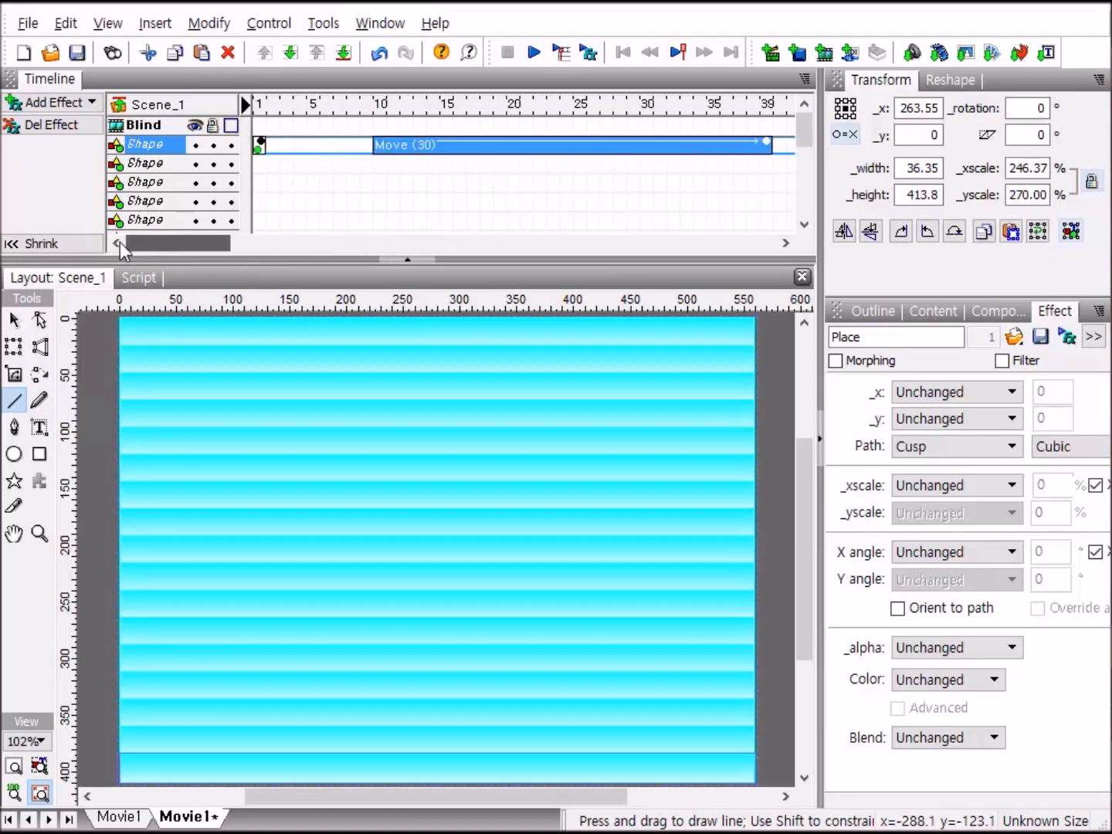
click(261, 146)
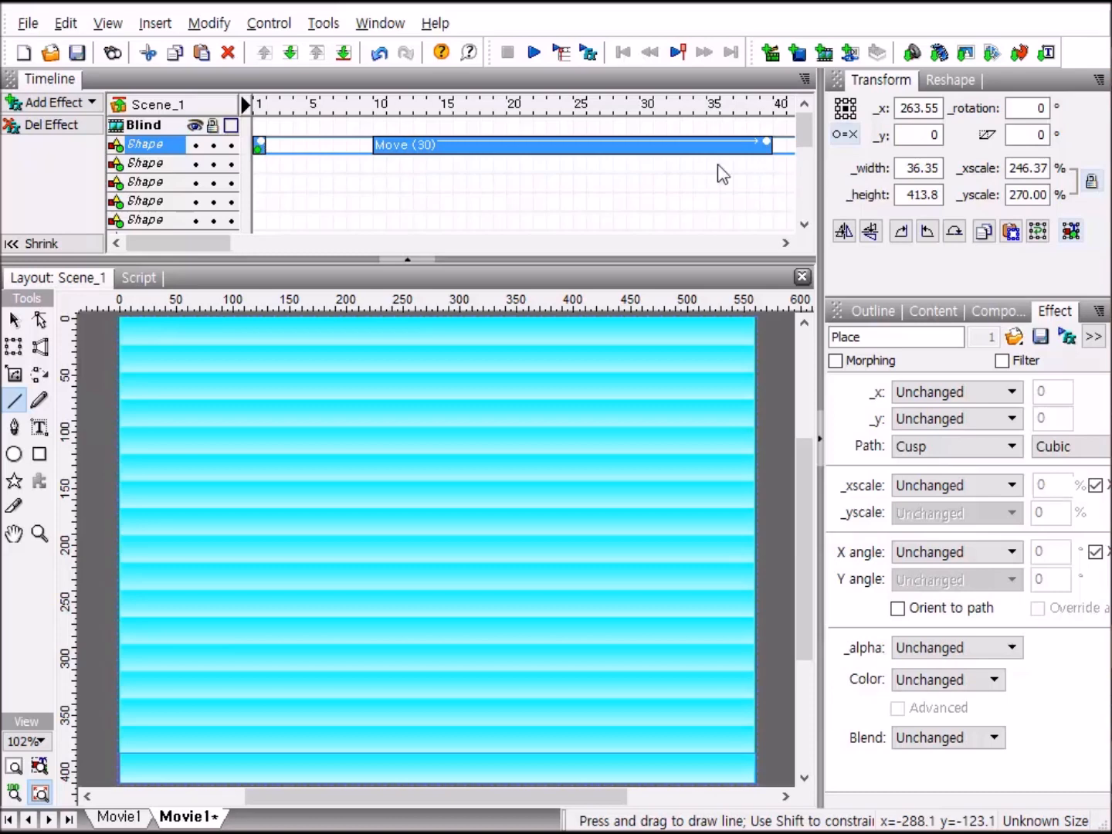
right_click(517, 145)
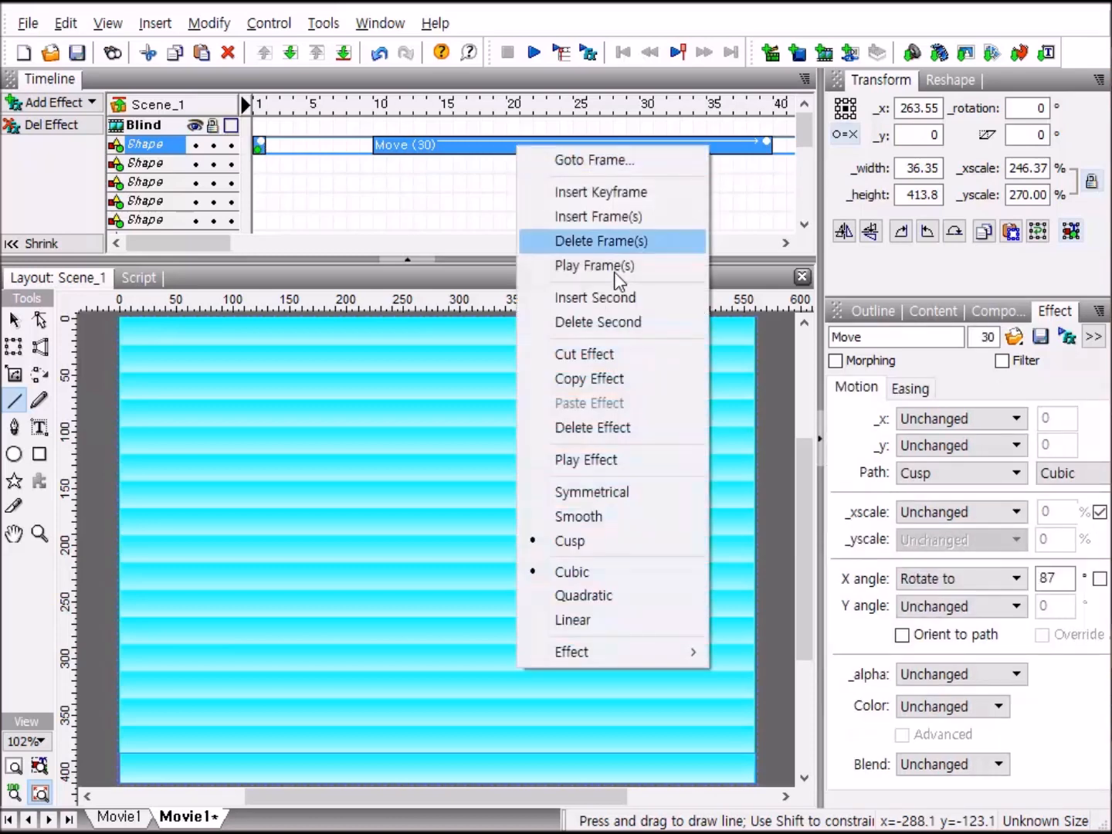
click(602, 378)
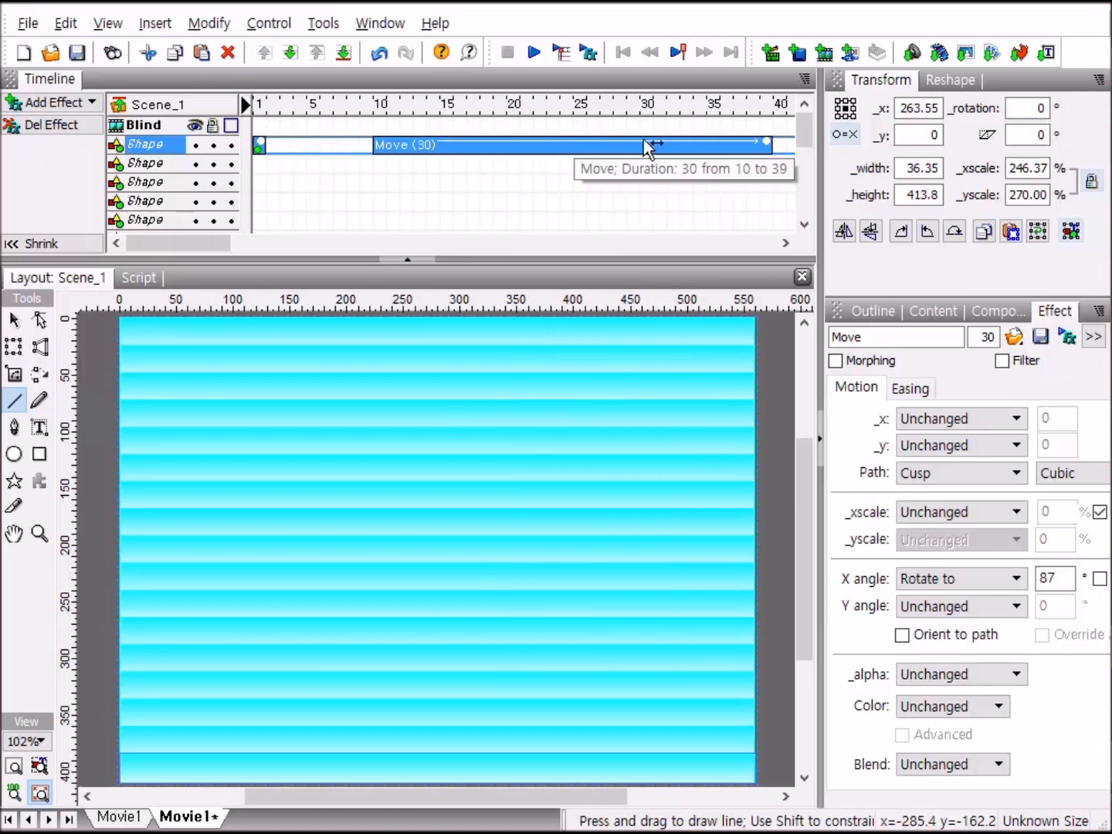
click(31, 128)
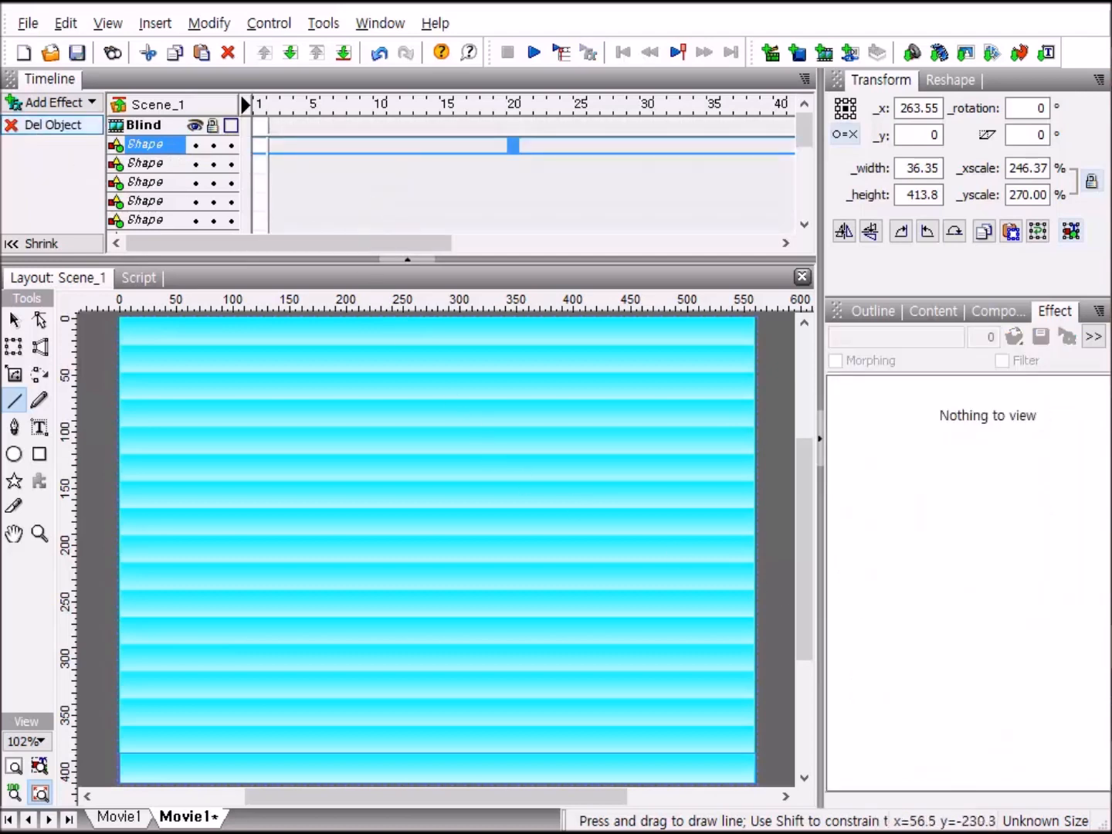
Select every Shape in the Blind movie clip and paste the copied effects onto them at frame 1.
click(872, 309)
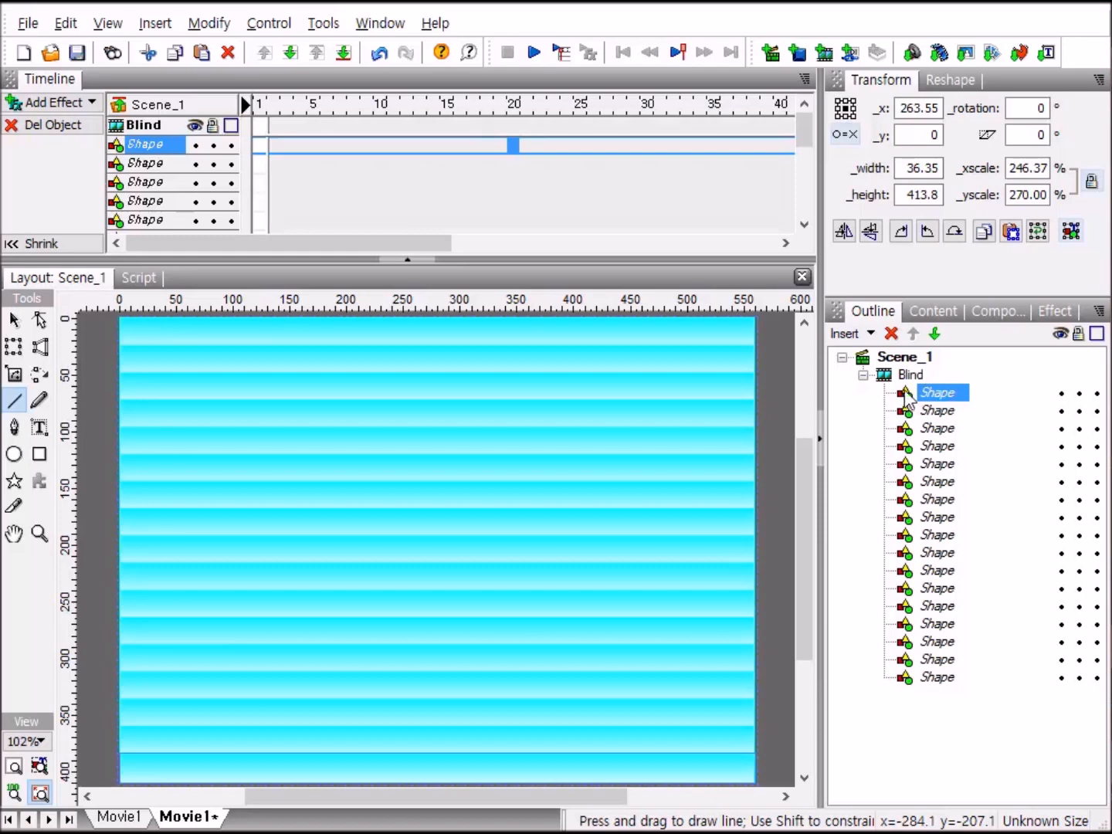
shift+click(910, 677)
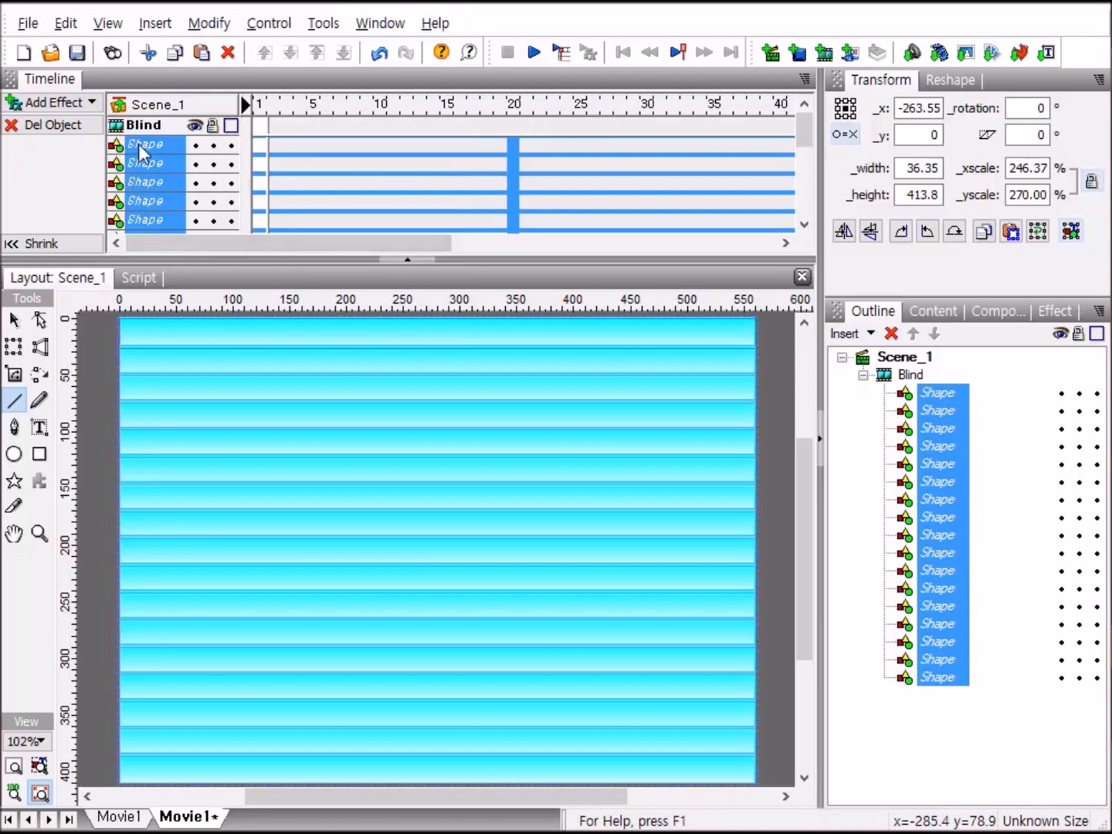
right_click(257, 144)
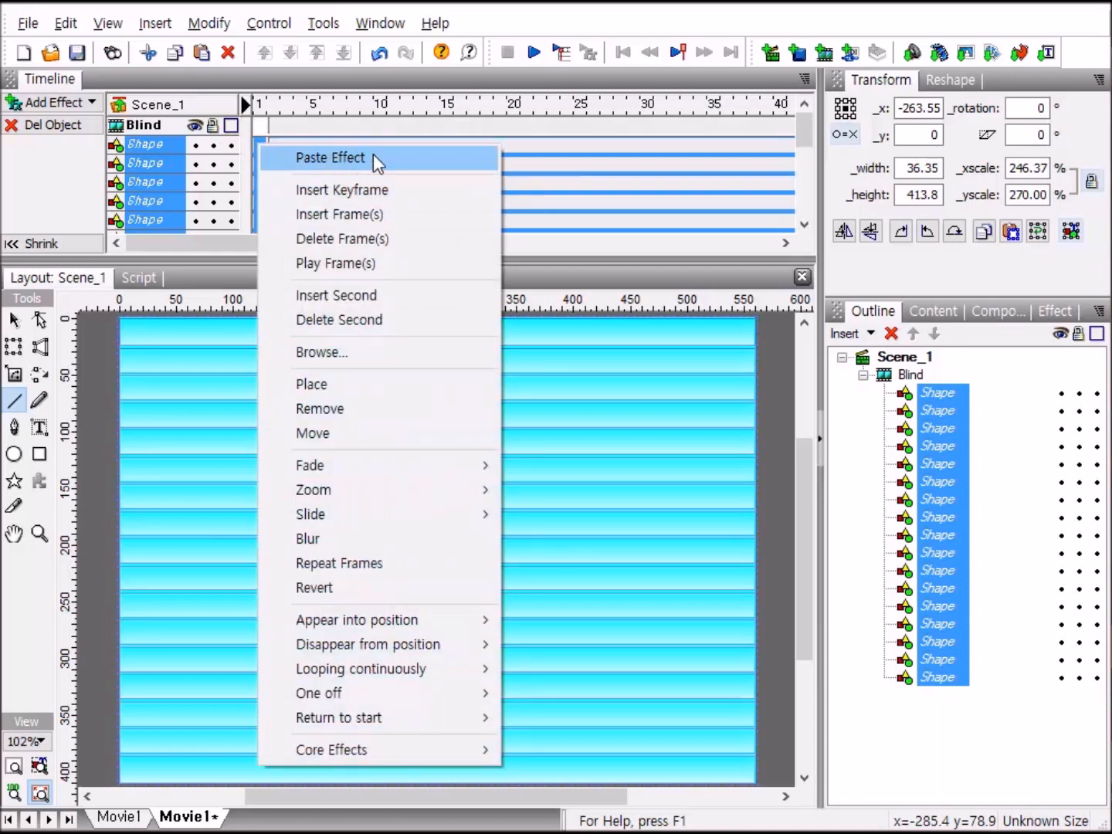
click(424, 158)
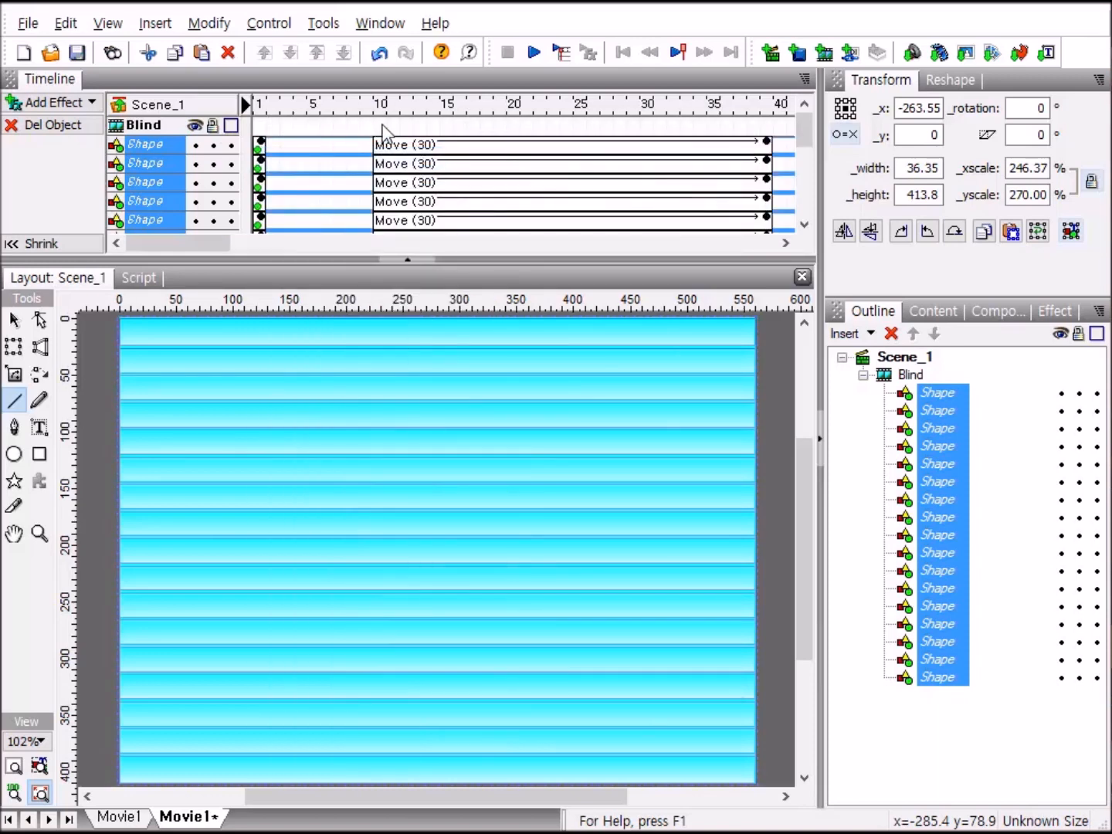
drag(191, 249, 151, 295)
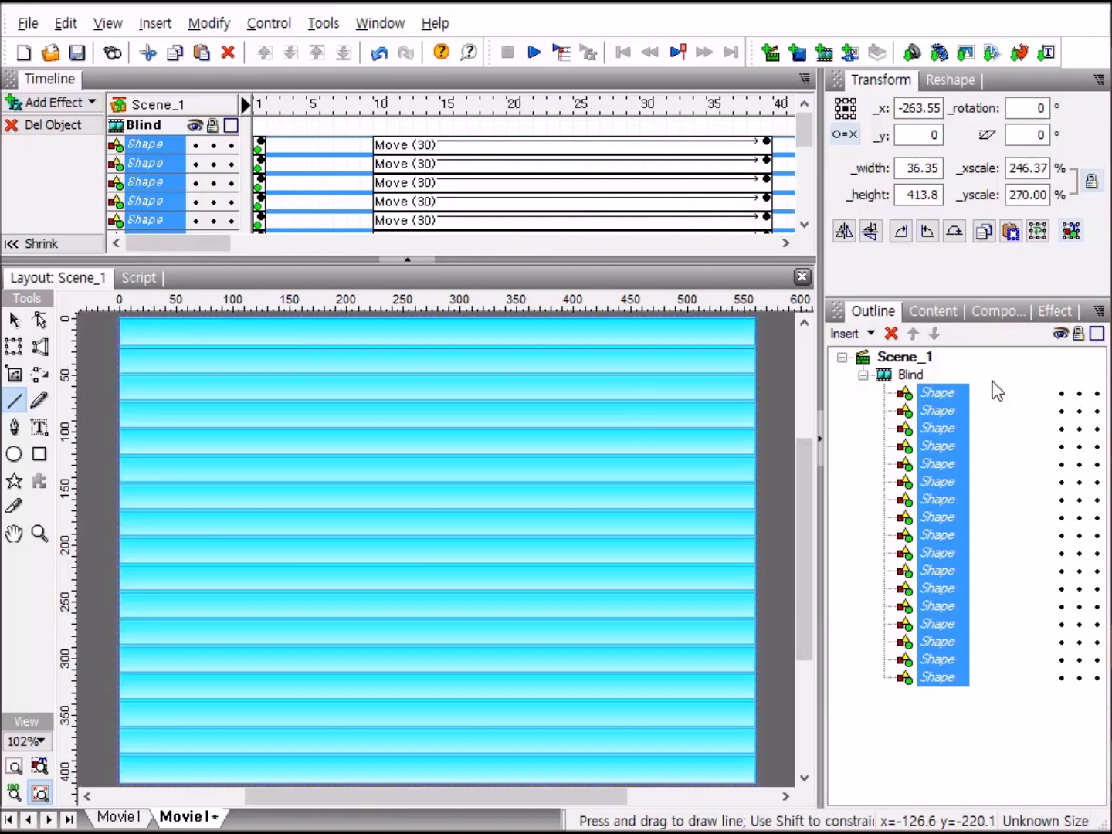
Collapse the Blind movie clip, play the movie to check the slat animation, and stop playback.
click(864, 376)
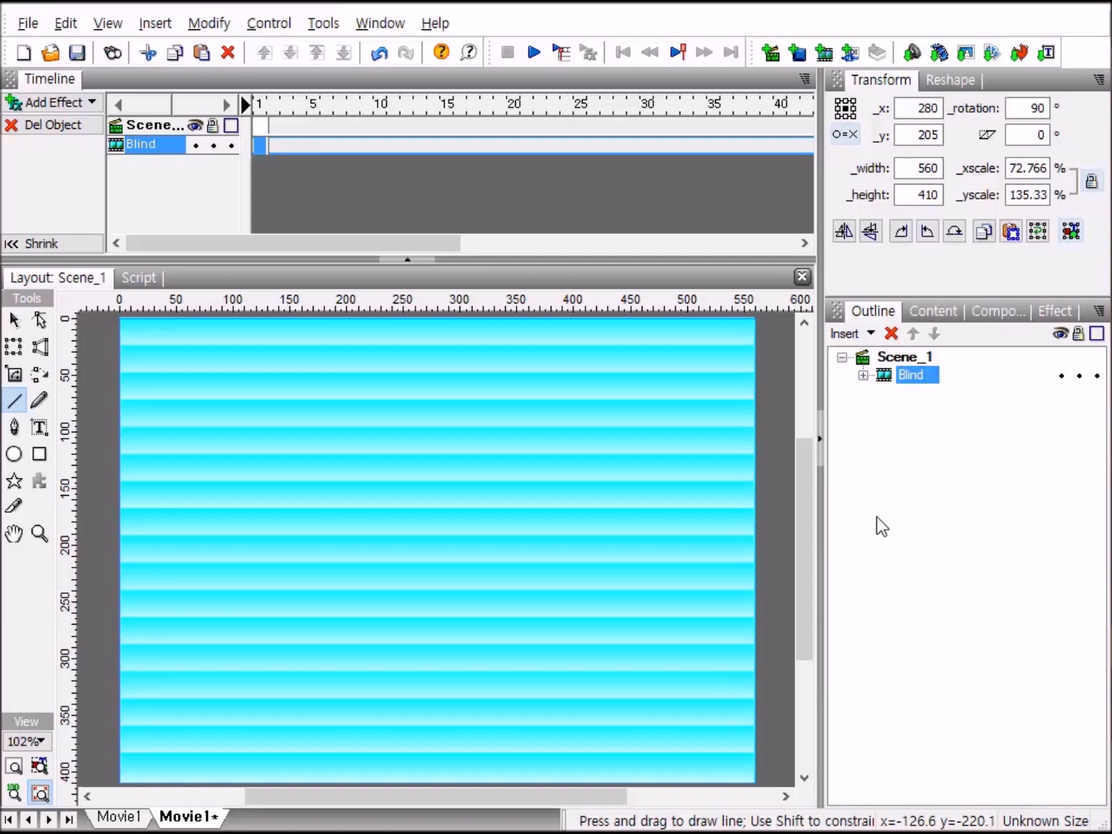
click(532, 54)
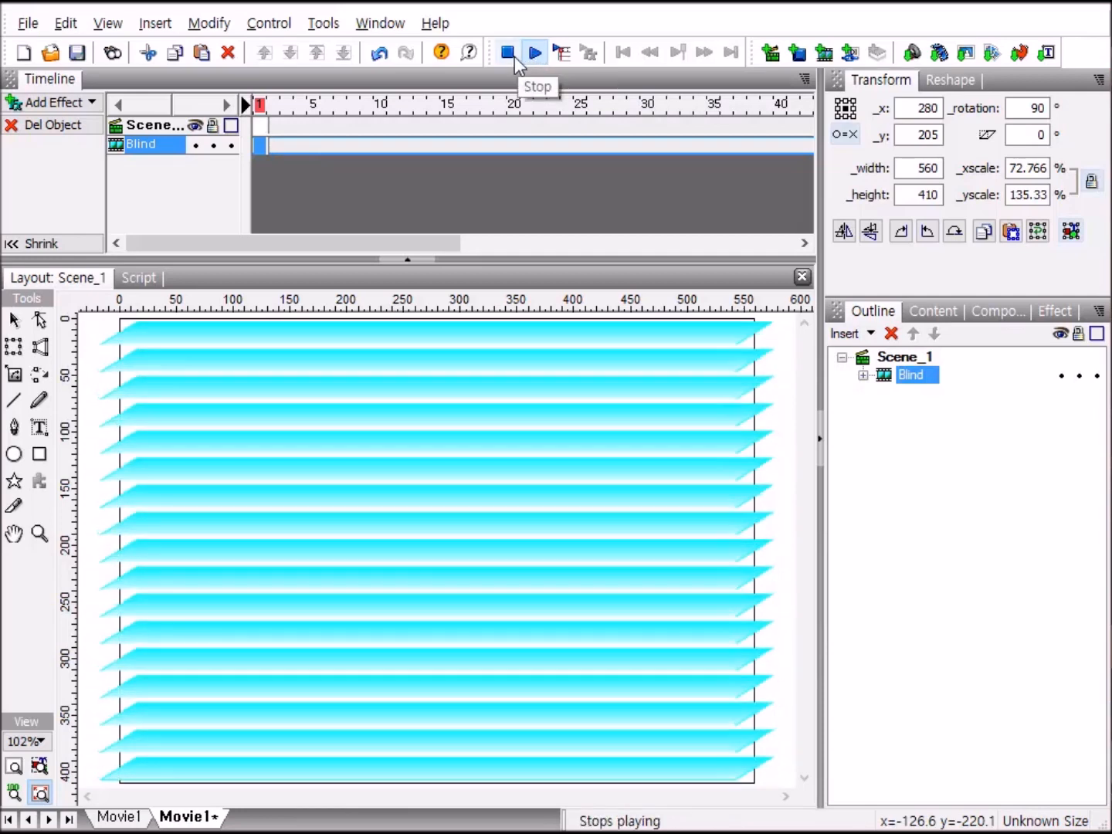
click(509, 52)
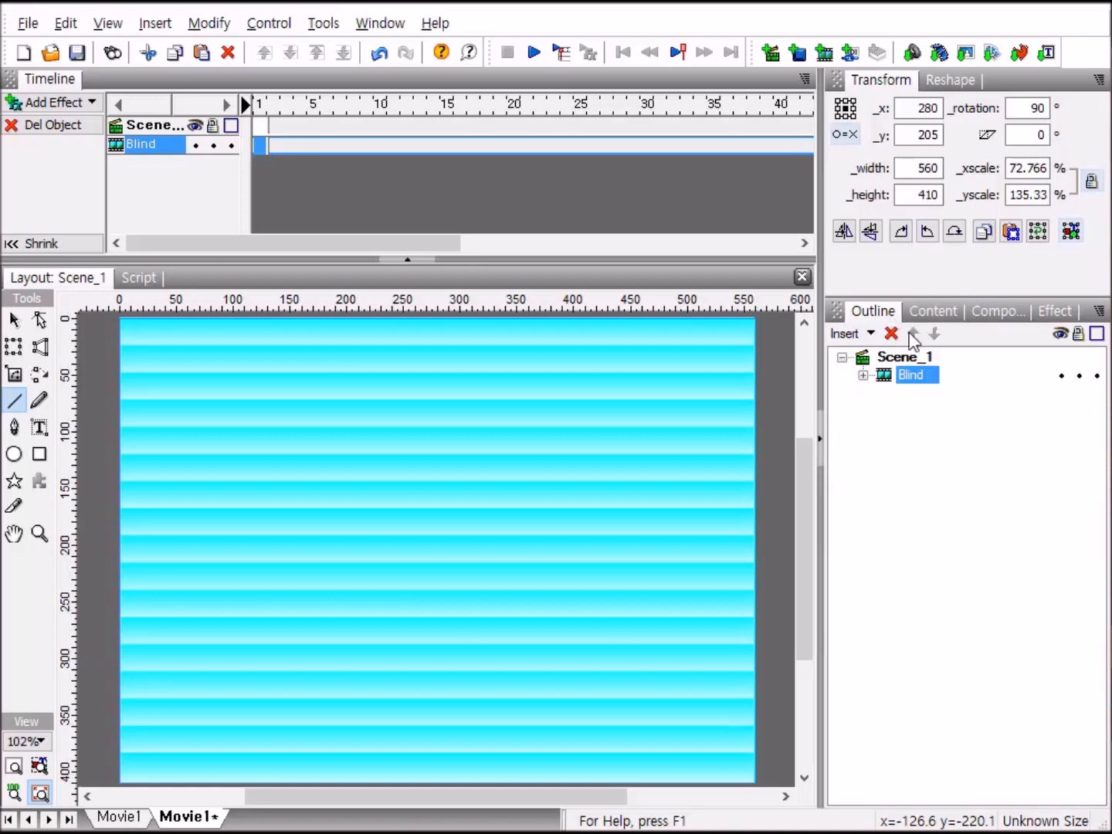
Import the five images 1.JPG to 5.JPG from the 미녀5 folder into Scene_1.
click(914, 356)
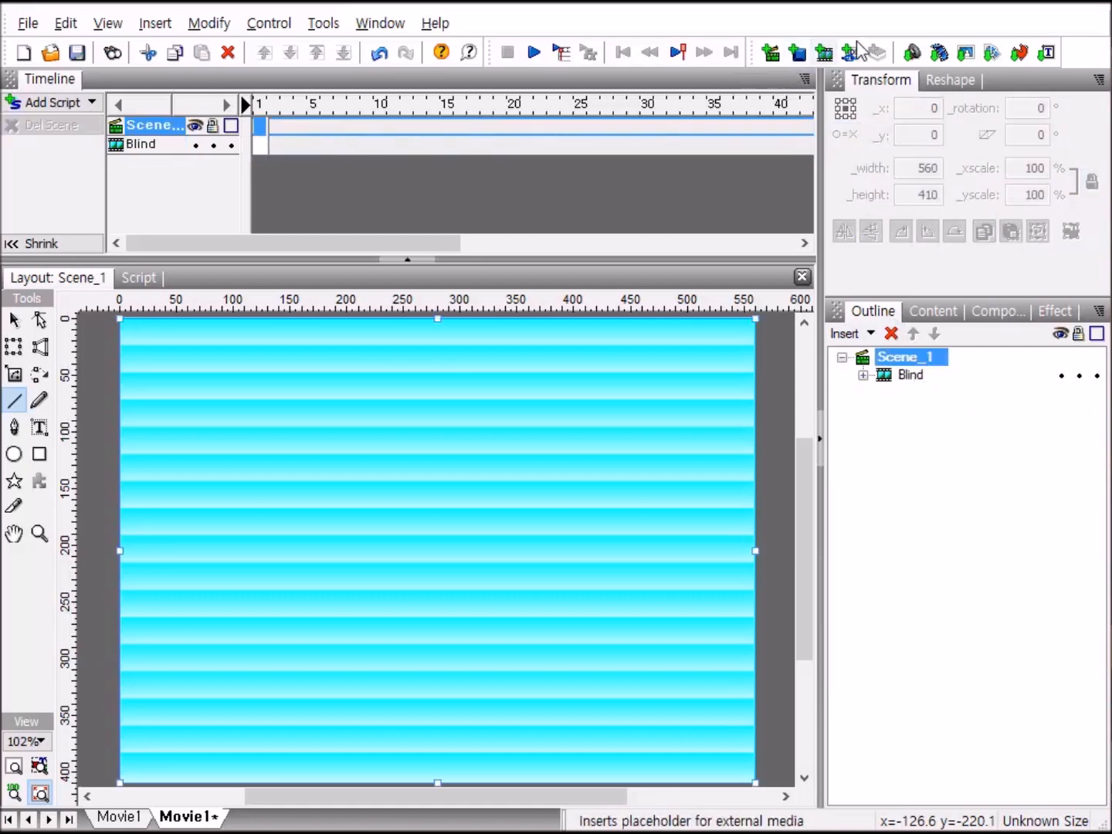
click(965, 54)
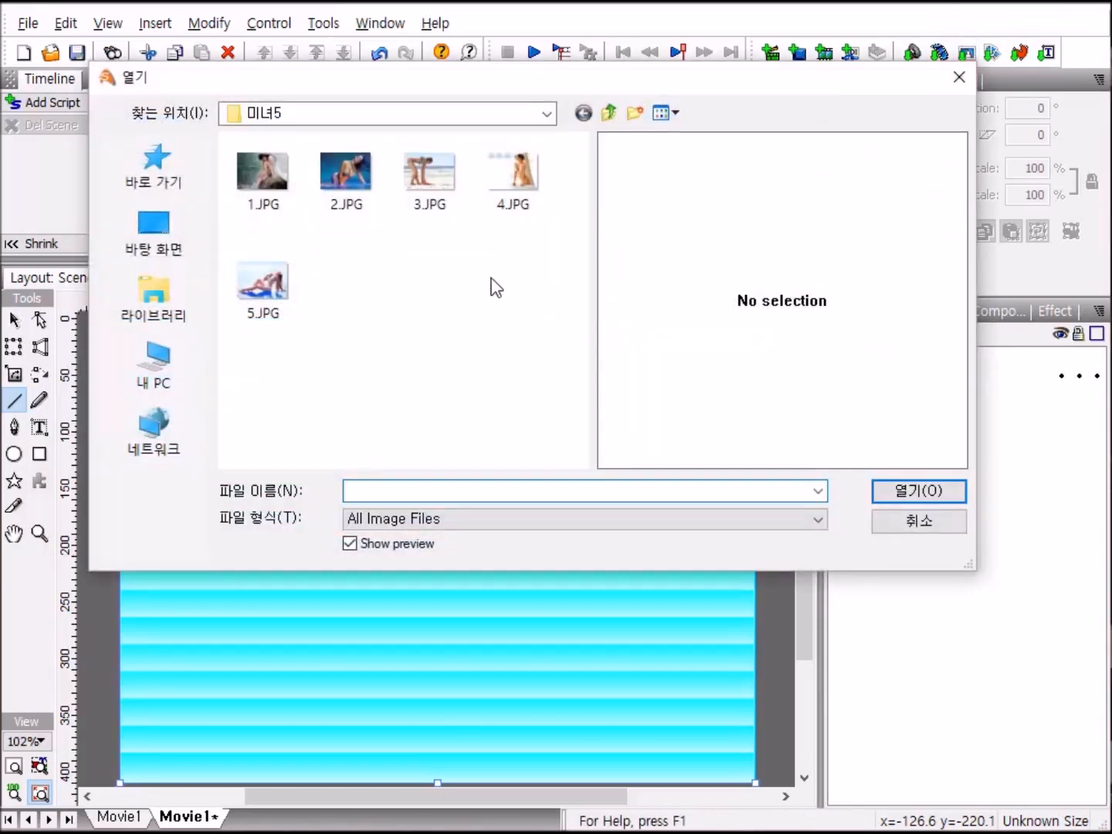
click(264, 171)
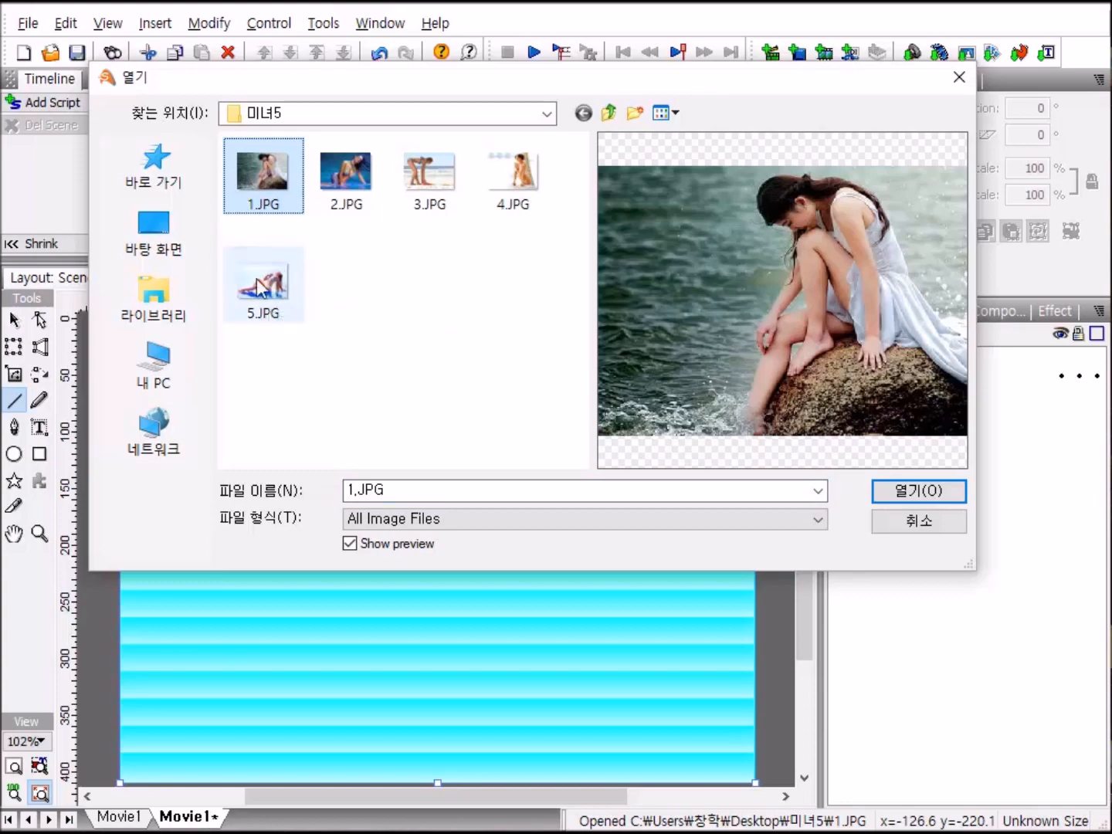
shift+click(275, 292)
key(Return)
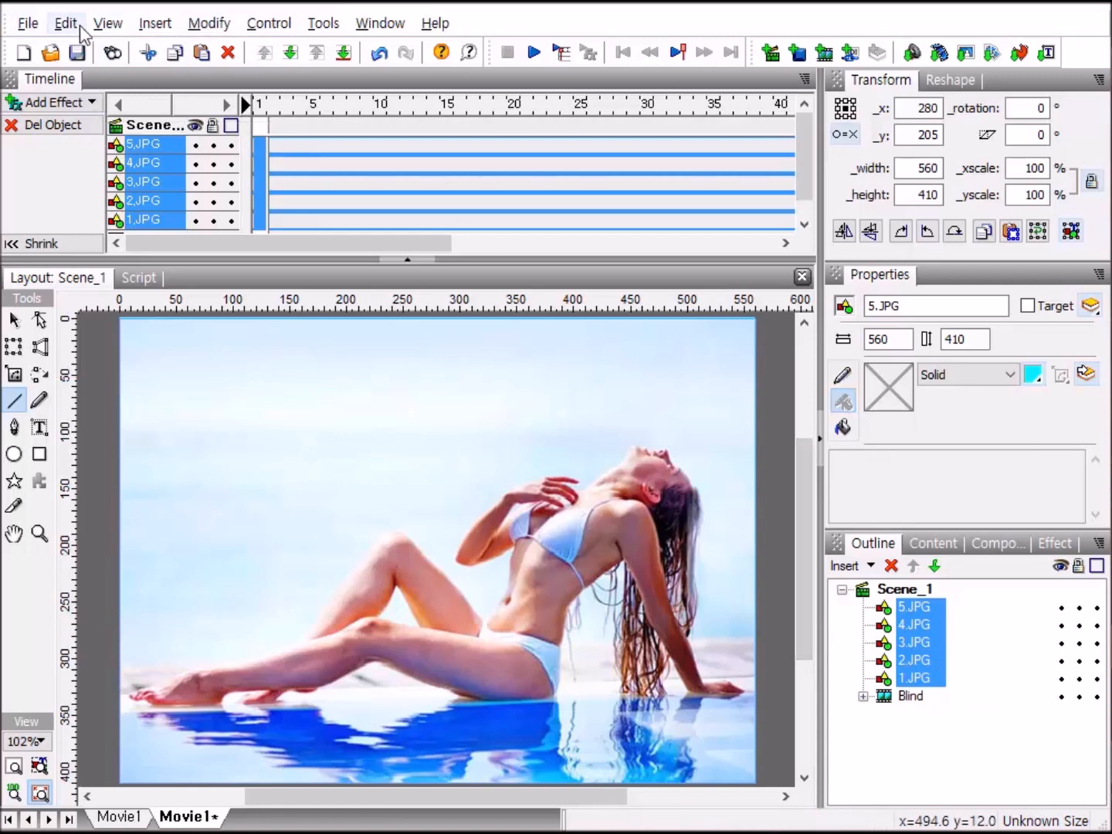
Group the five imported images as a movie clip and rename it 앨범.
click(207, 24)
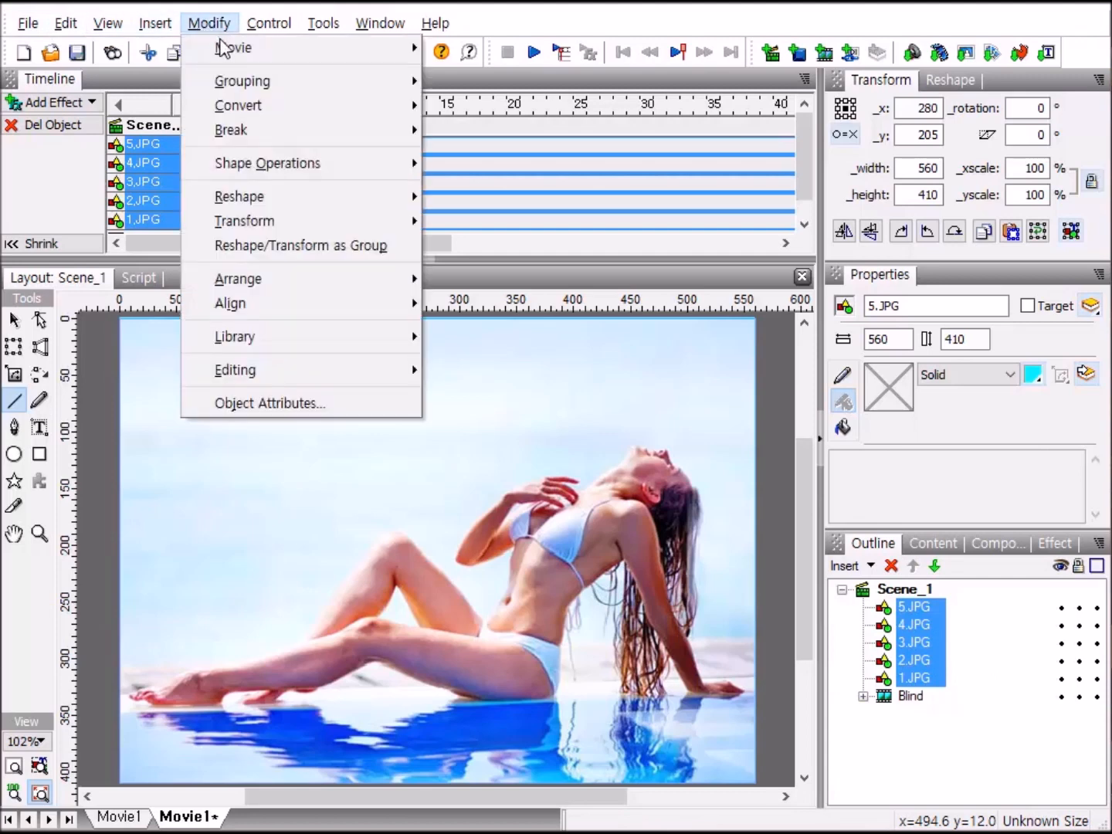
mouse_move(239, 78)
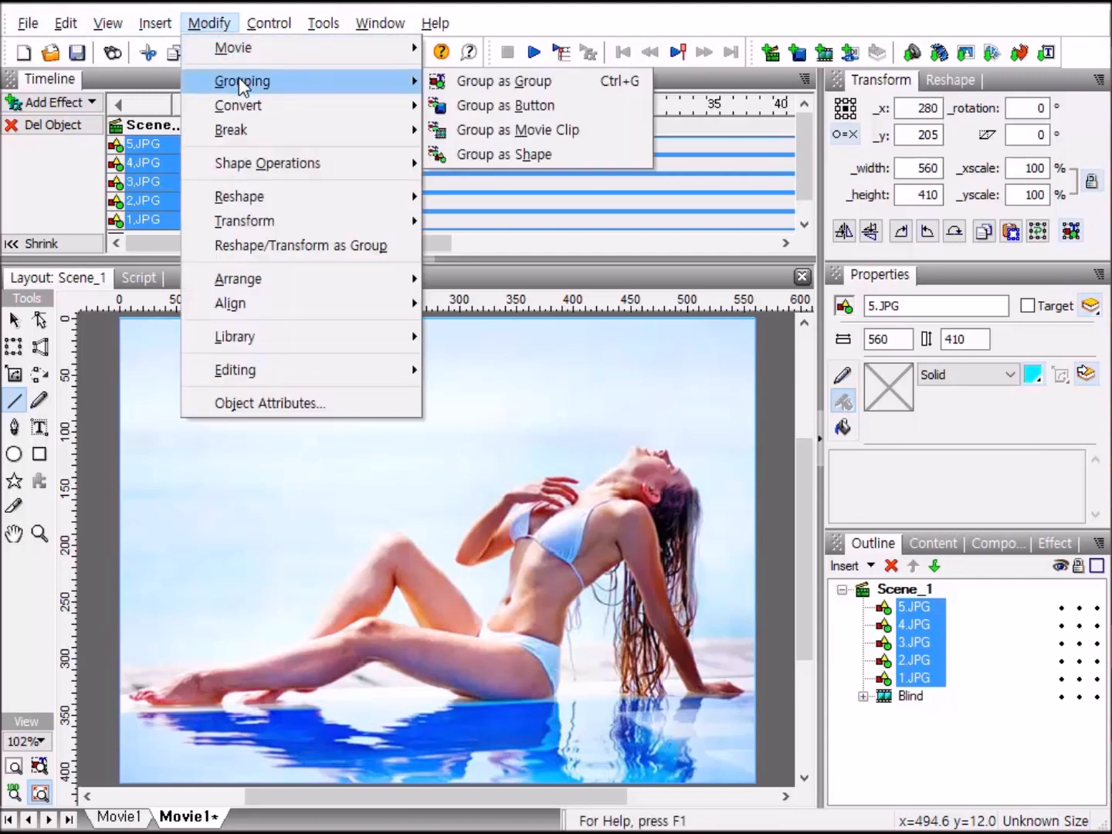
click(520, 128)
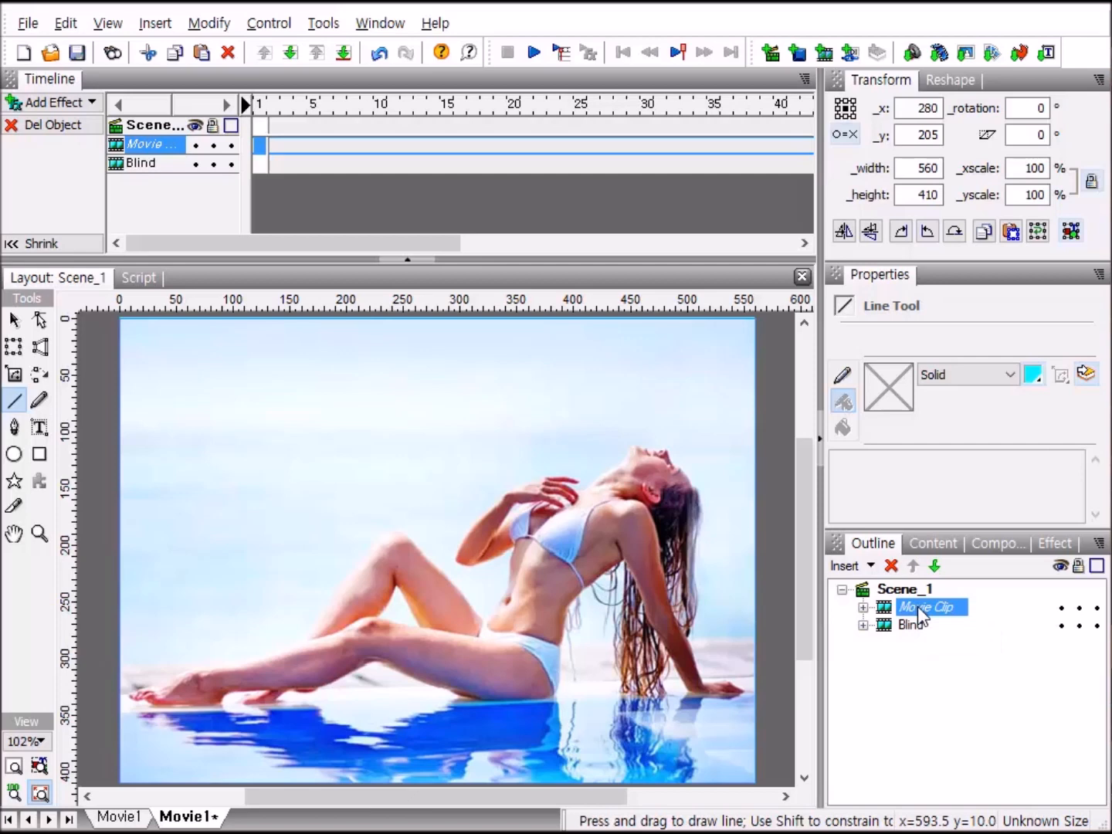
key(BackSpace)
text(ㅇ)
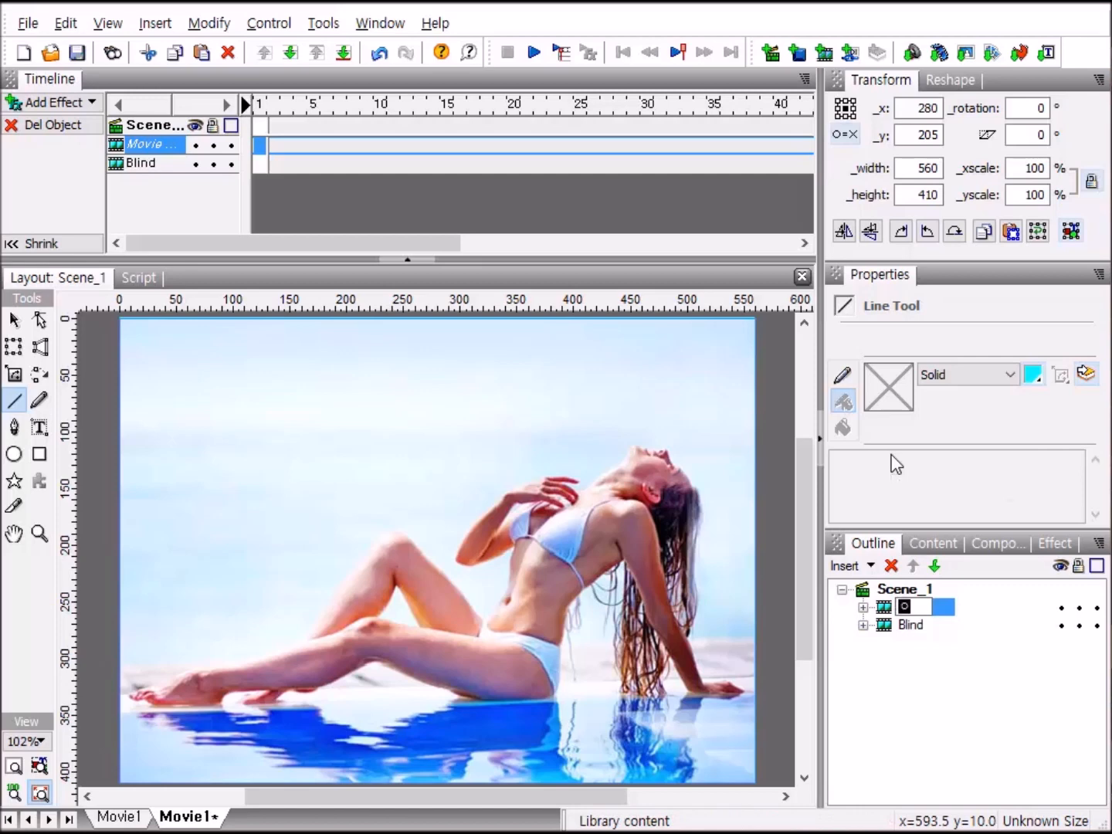
text(ㅐㄹ범)
click(950, 730)
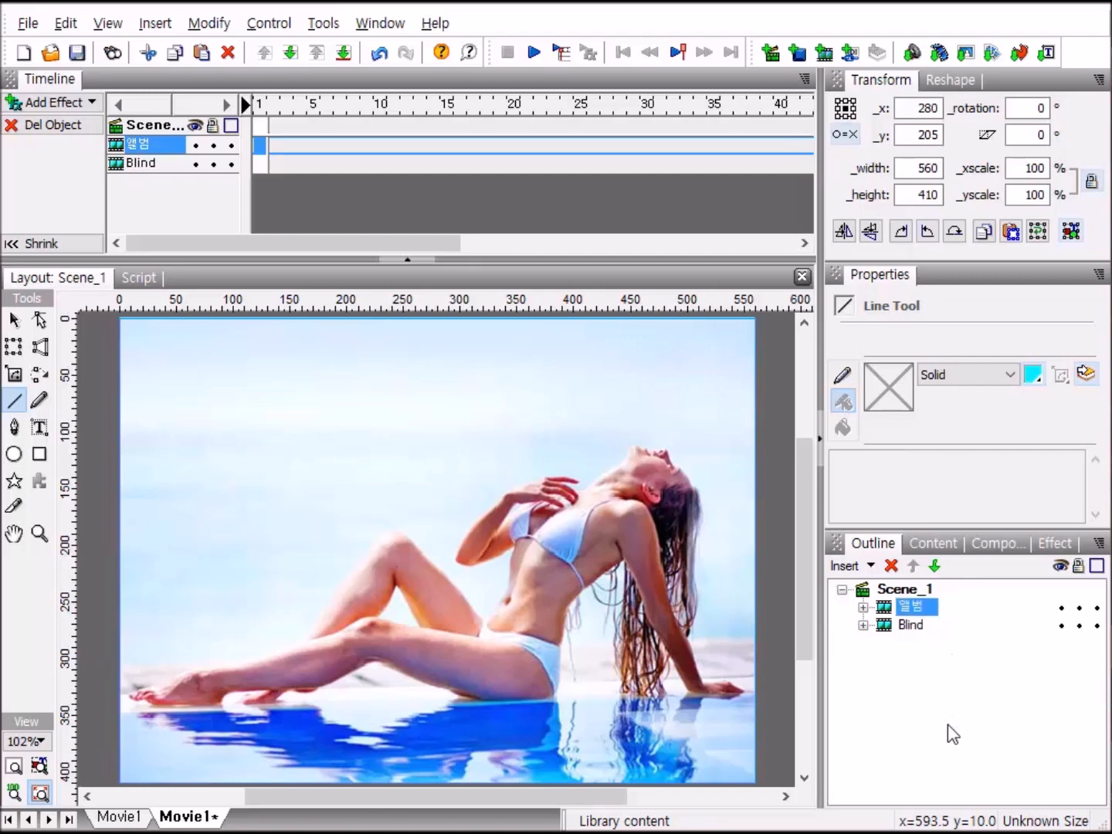
Expand the 앨범 movie clip and give 1.JPG a Place effect at frame 1 and a Remove effect at frame 2.
click(865, 605)
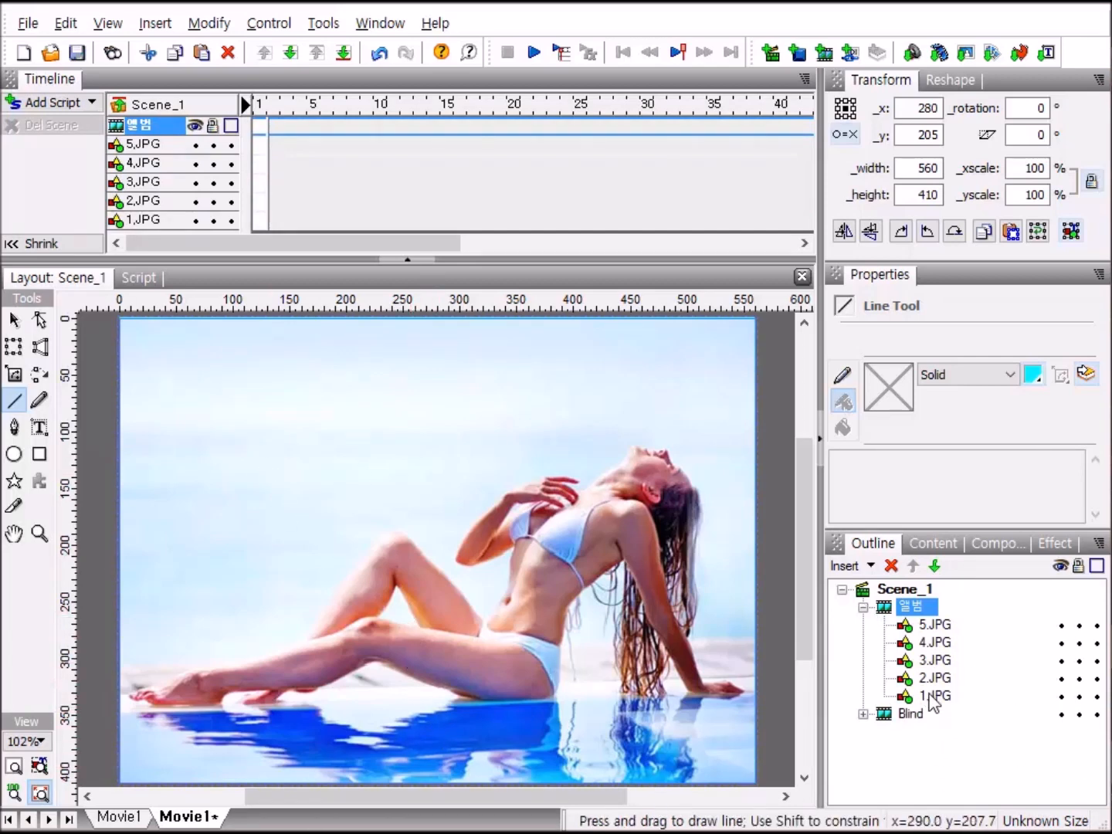
click(906, 695)
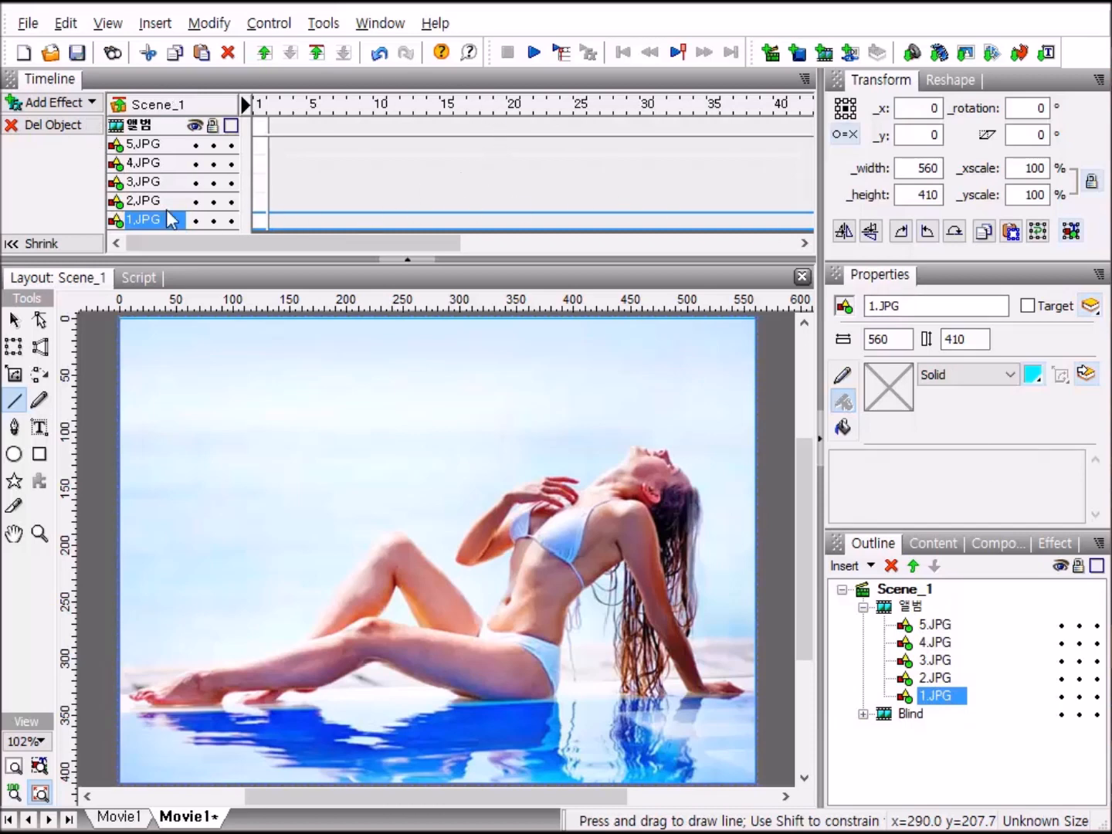
right_click(261, 217)
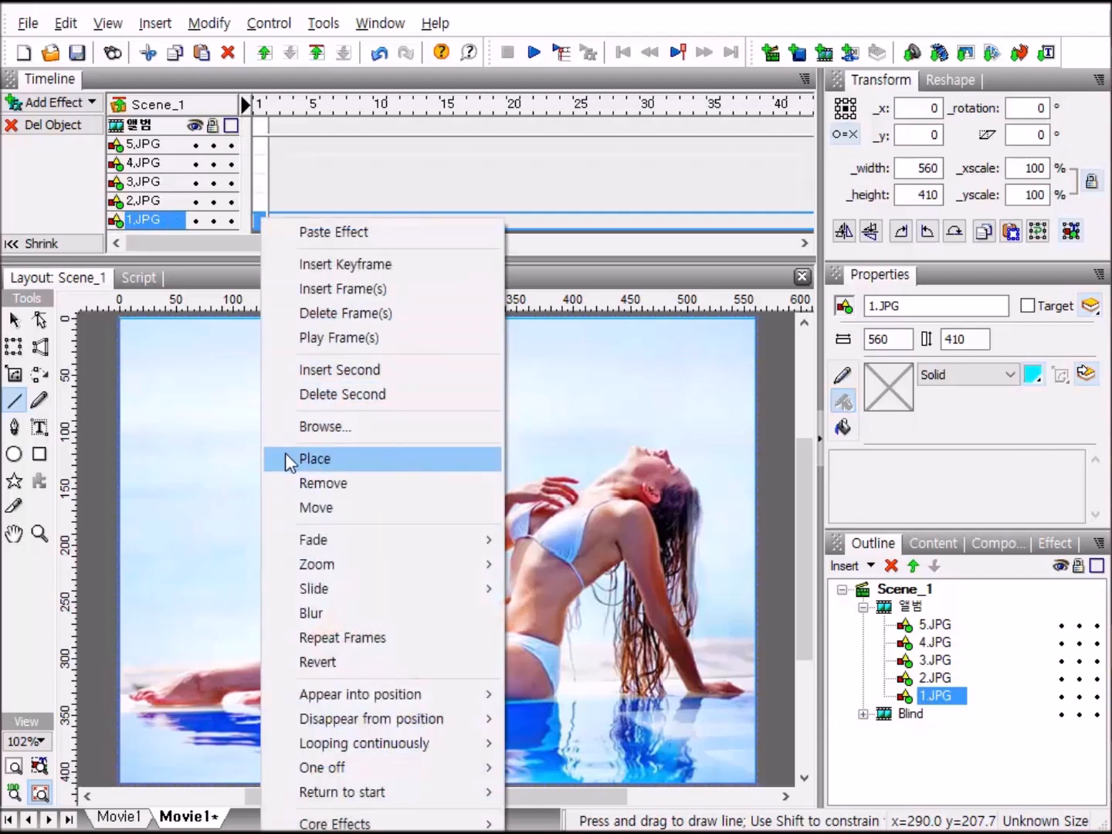
click(371, 456)
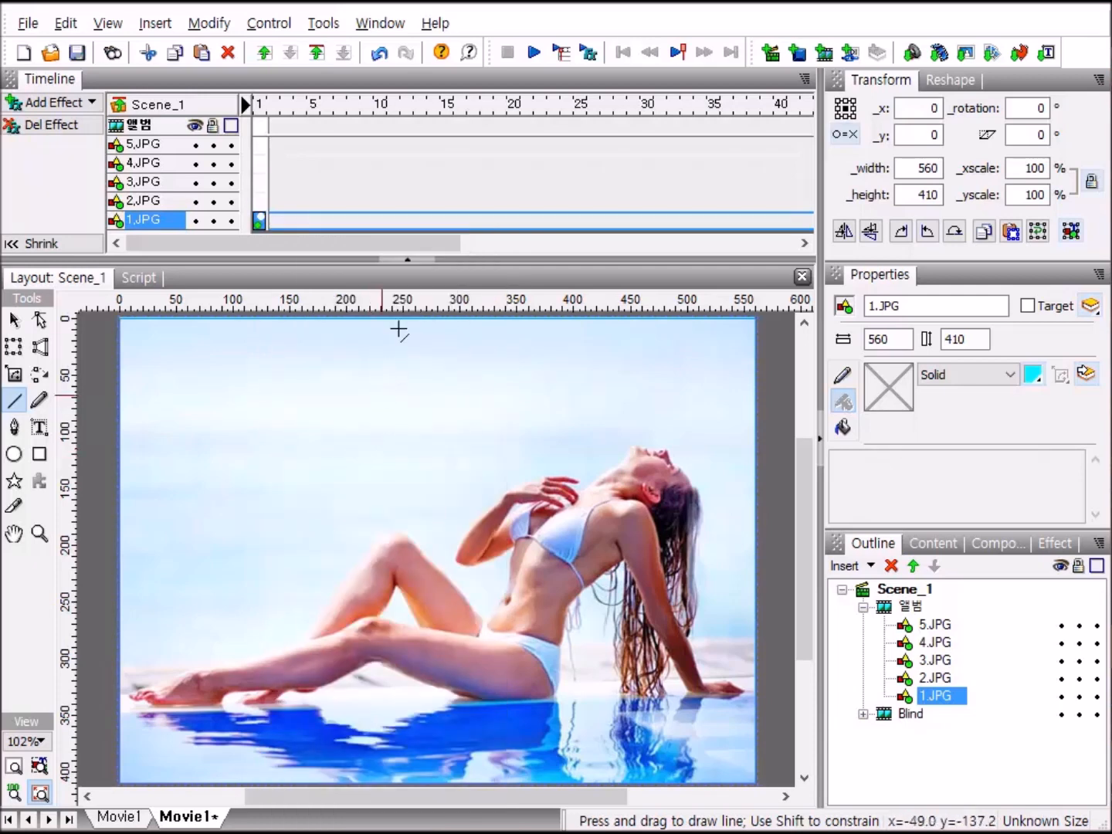
right_click(272, 219)
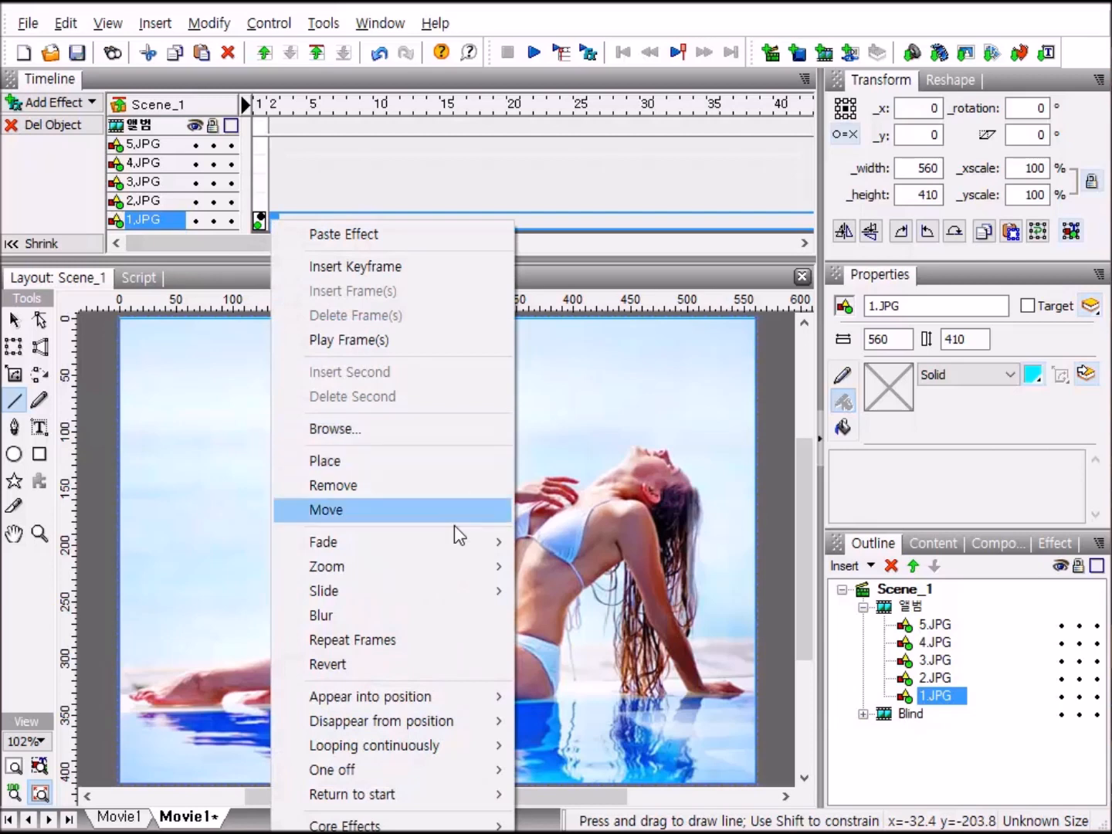
click(391, 480)
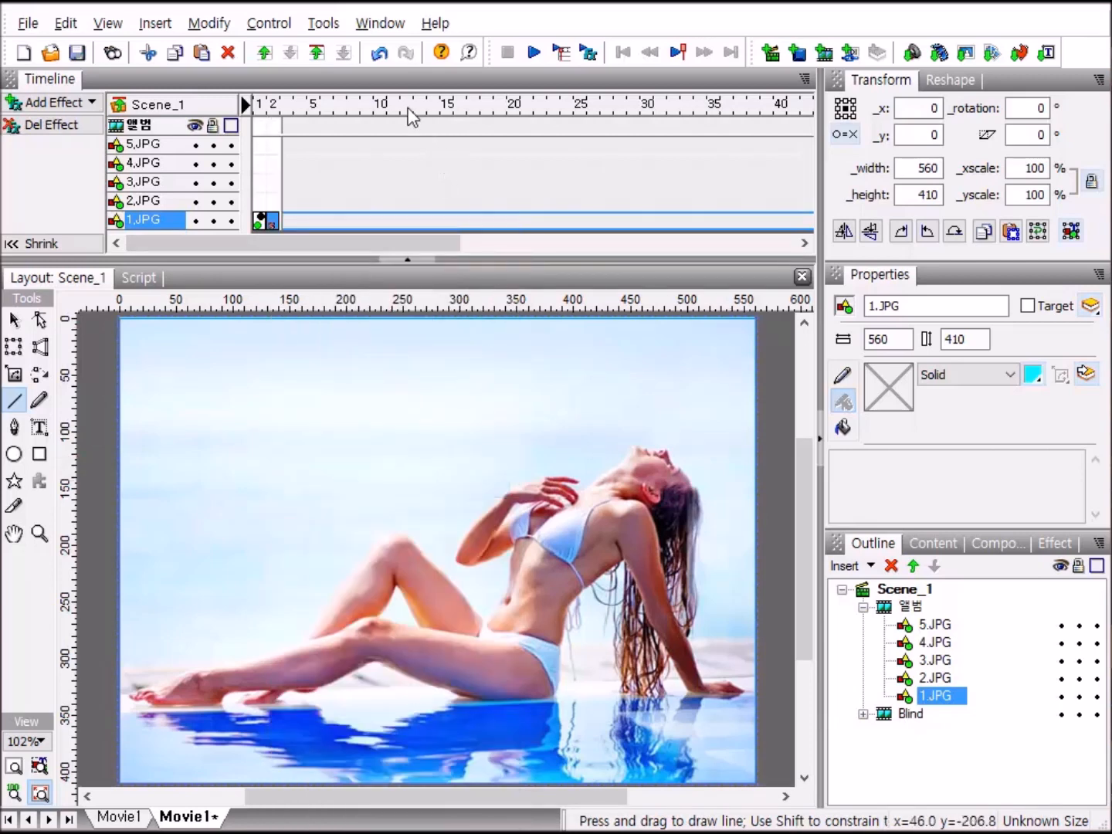
Copy 1.JPG's Place and Remove effects to 2.JPG, 3.JPG and 4.JPG starting at frames 2, 3 and 4, and place 5.JPG at frame 5.
click(262, 225)
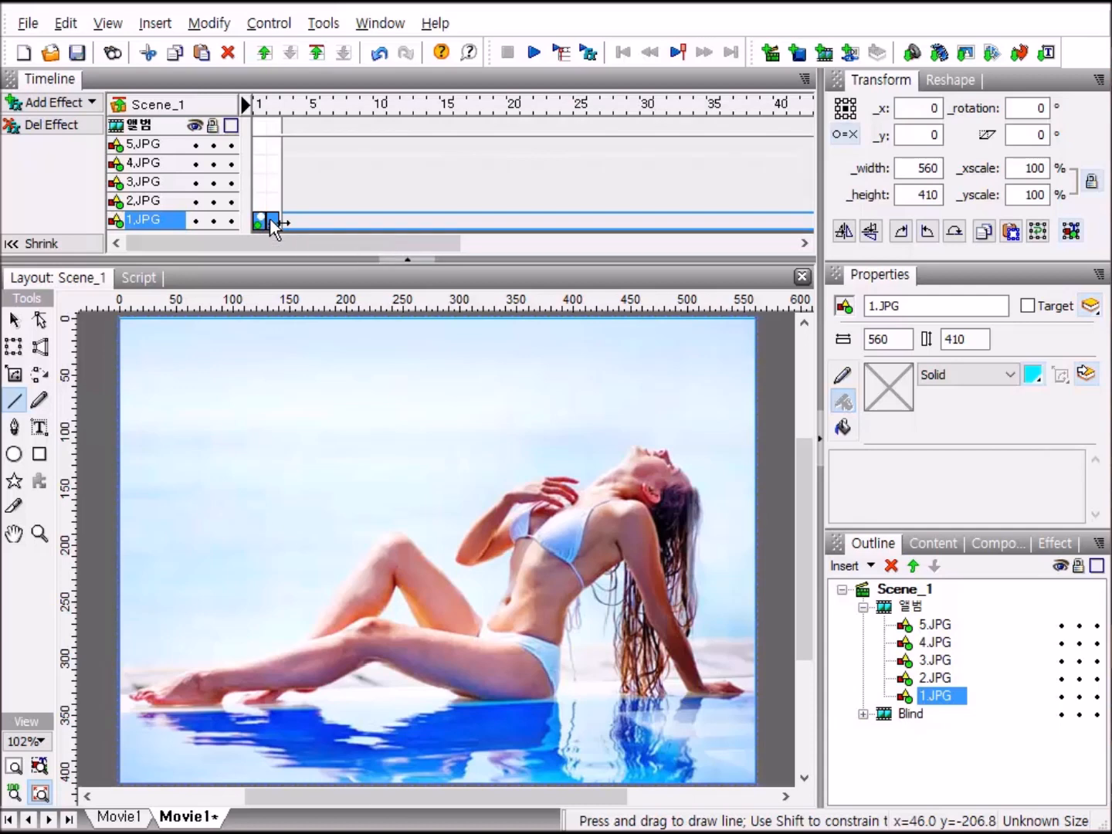
right_click(271, 221)
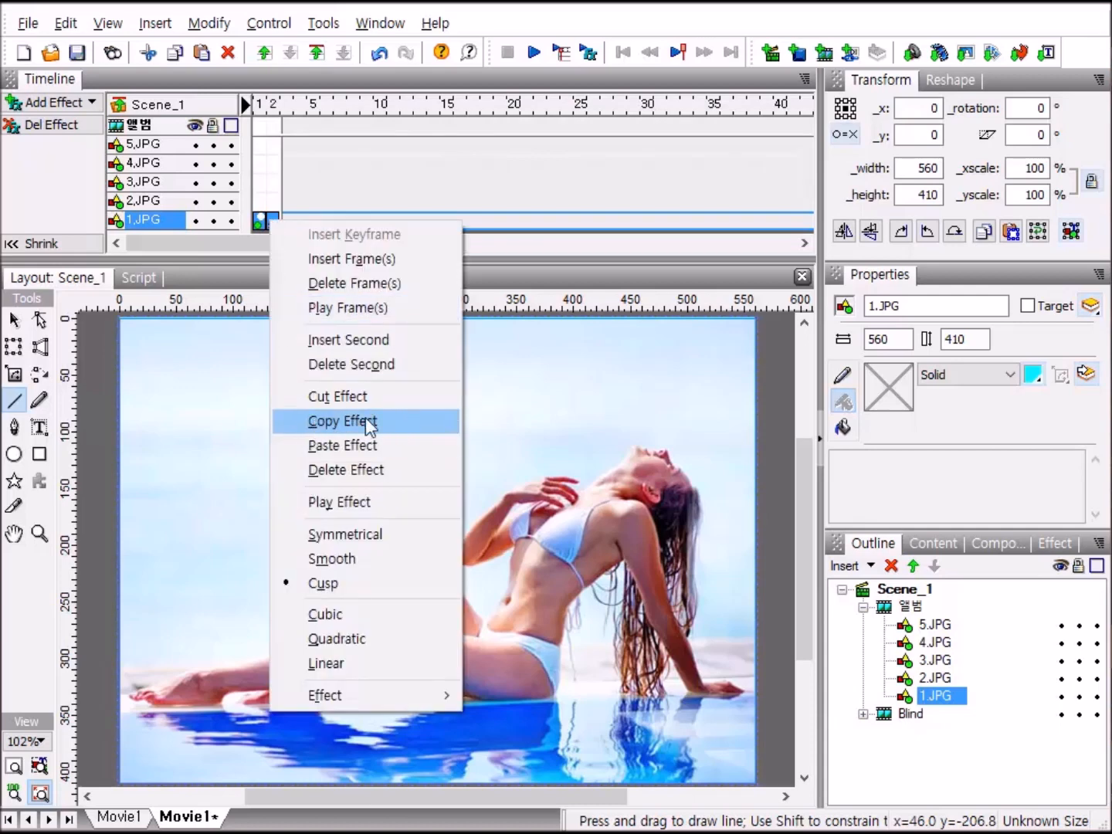
click(404, 421)
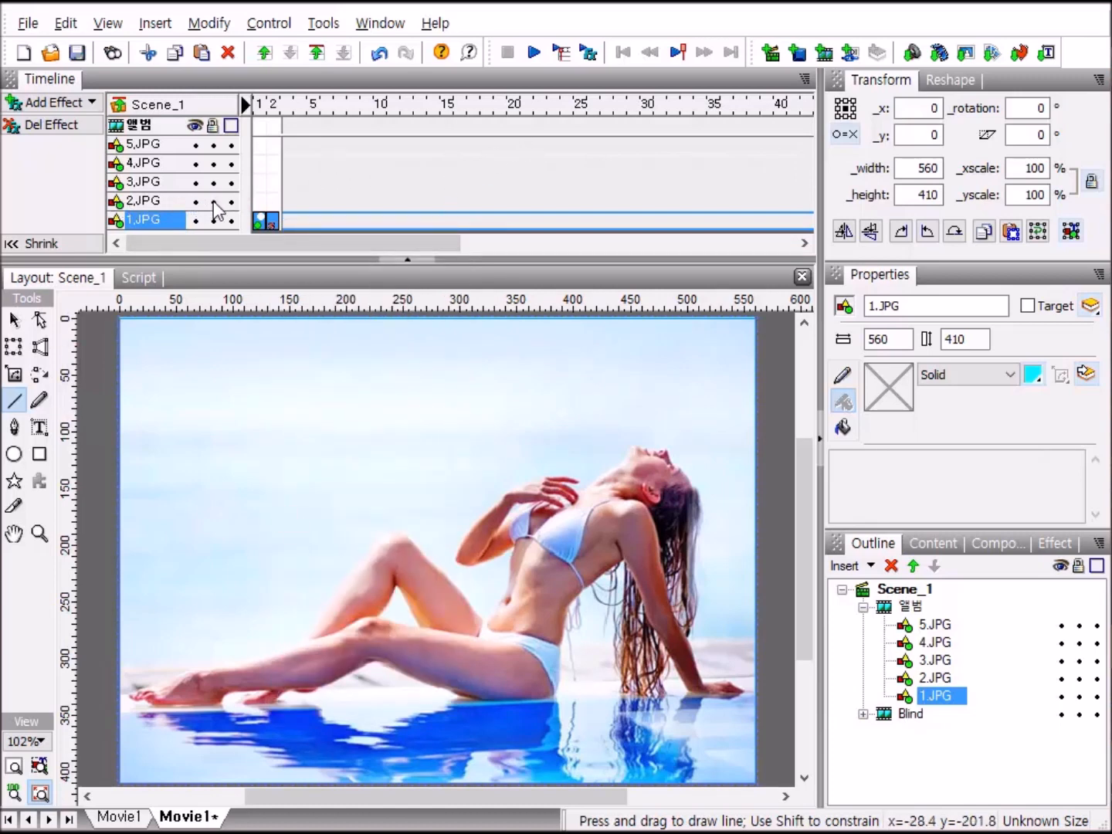
right_click(269, 203)
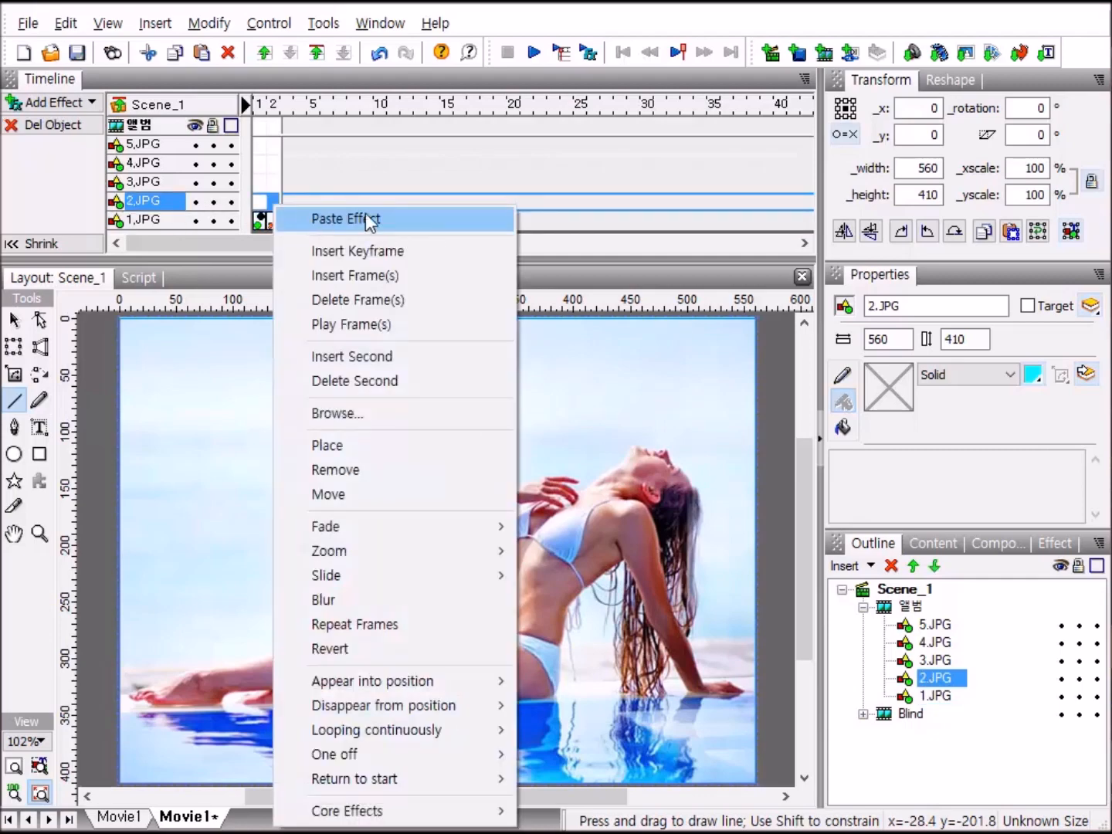
click(397, 218)
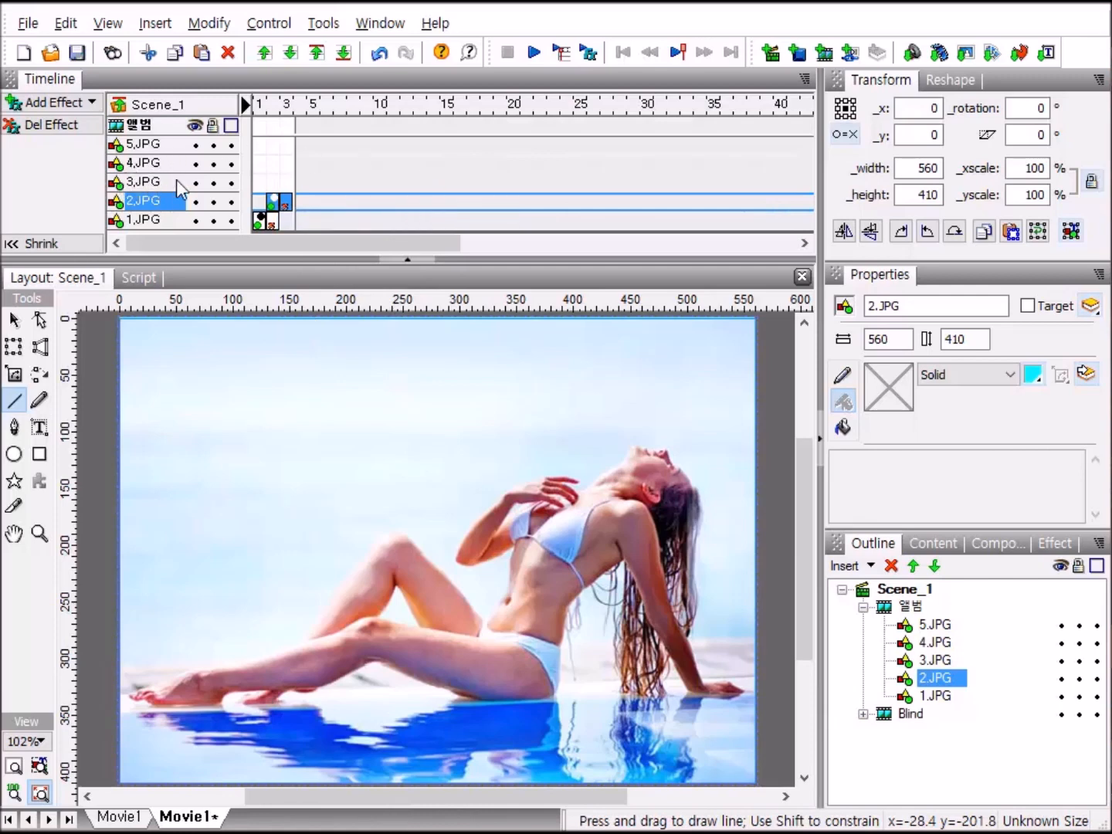
right_click(289, 183)
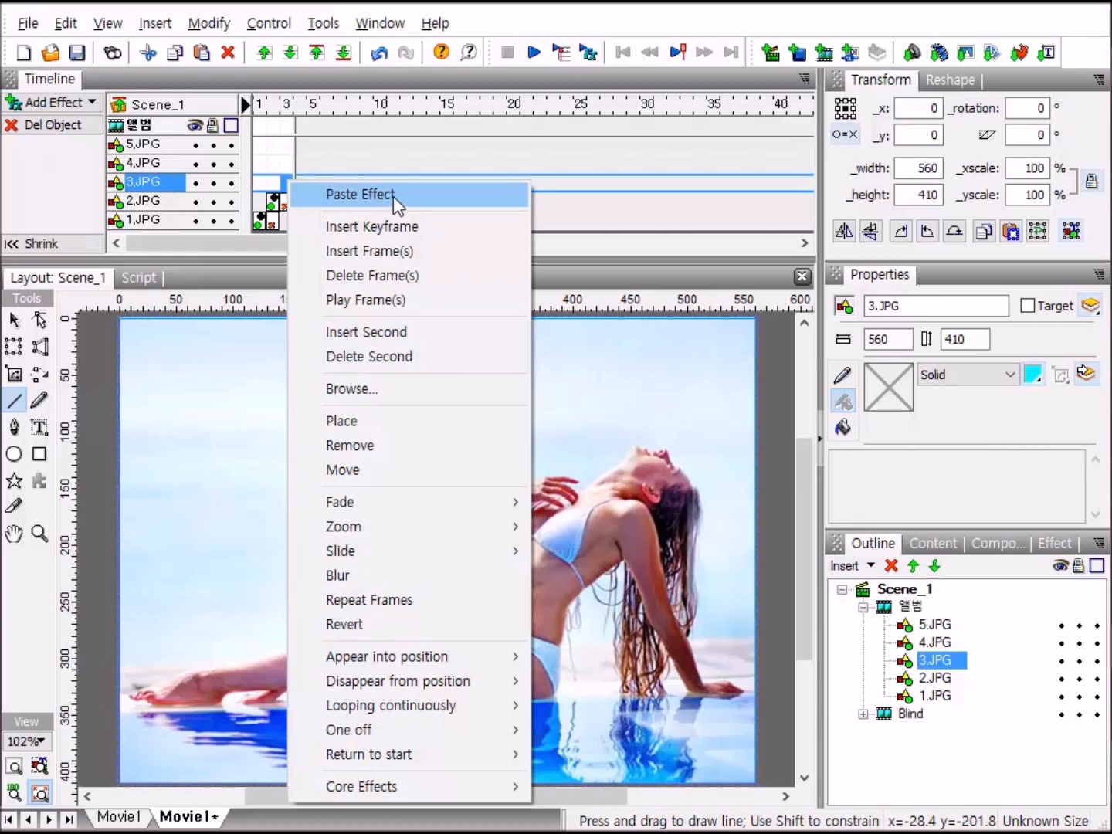
click(393, 196)
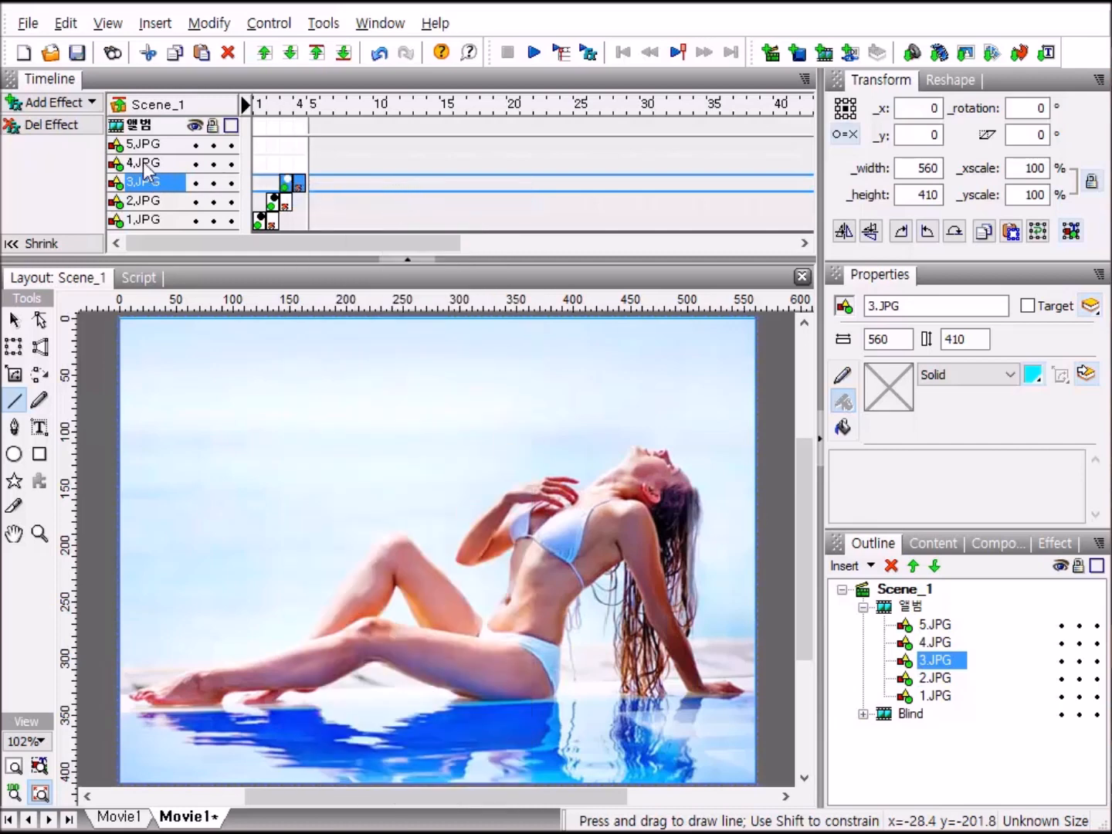
right_click(300, 167)
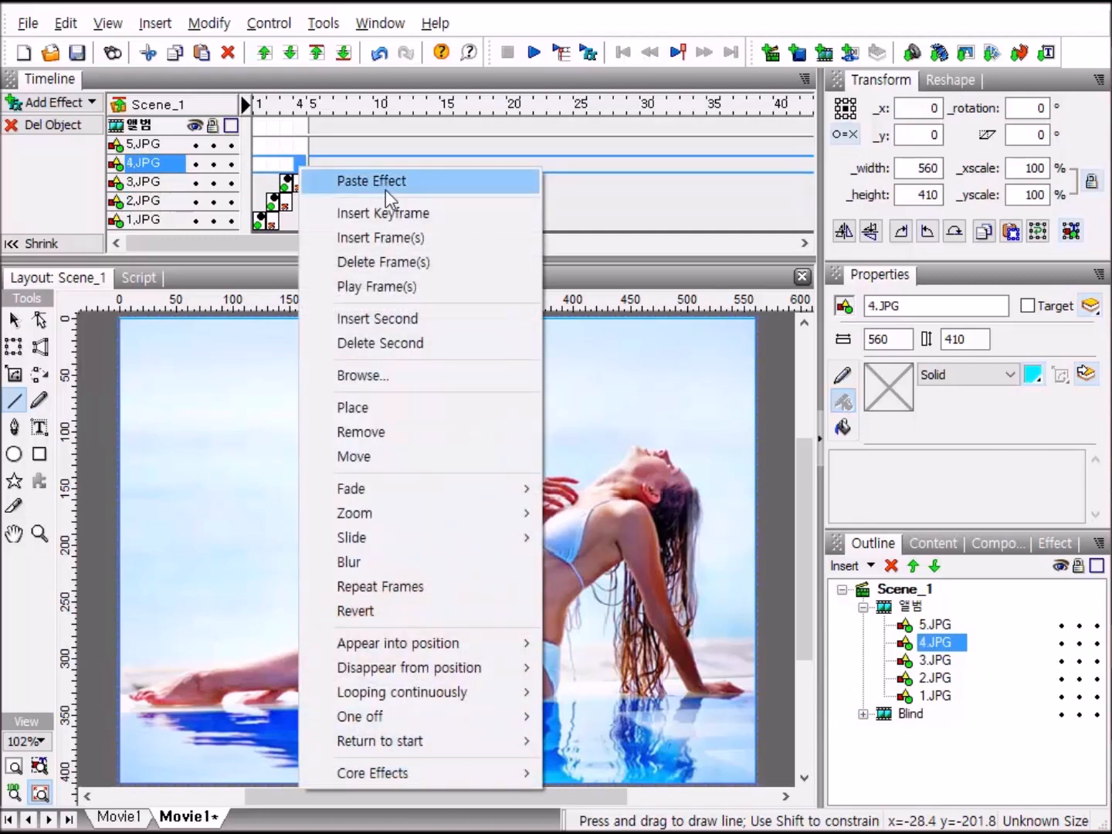
click(386, 190)
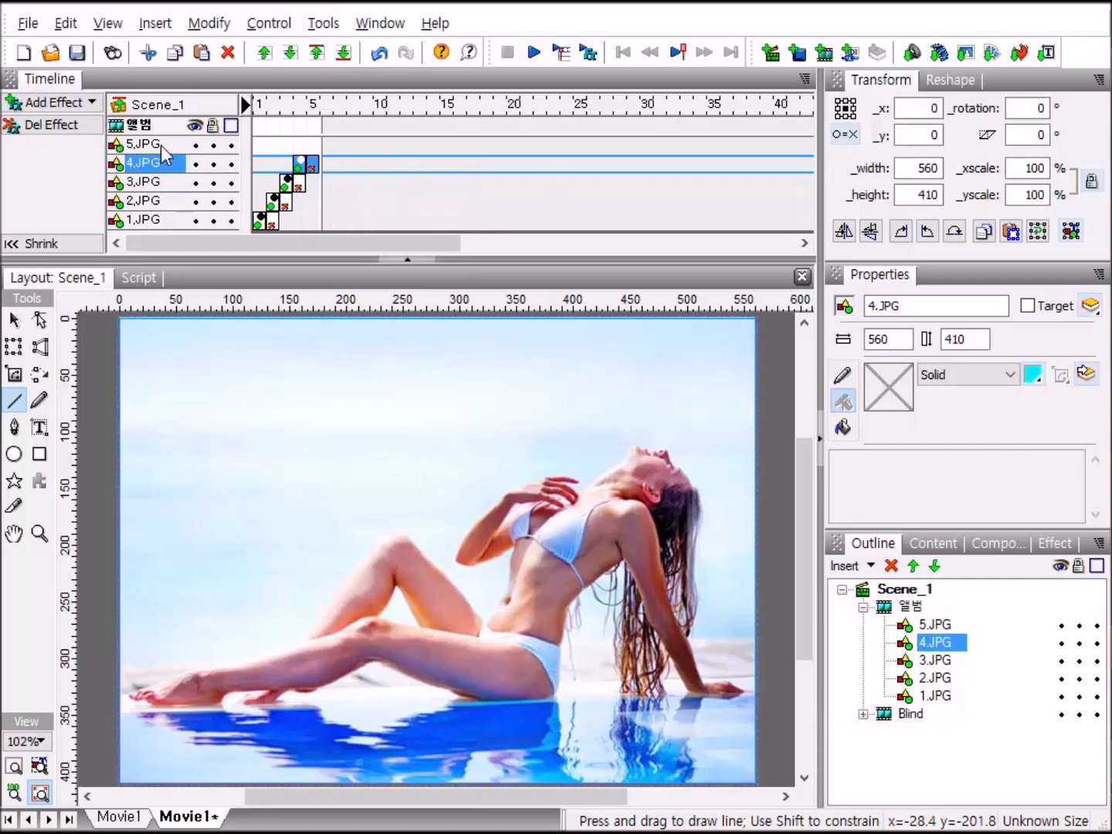
right_click(309, 143)
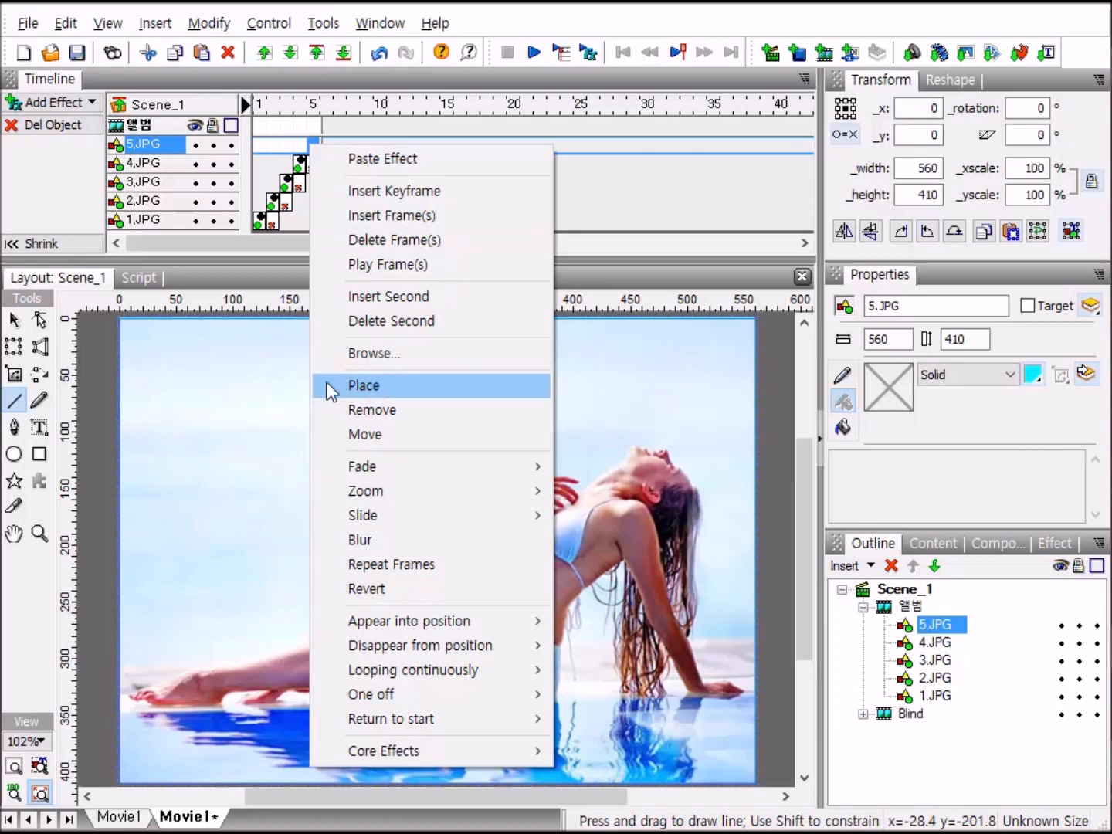
click(402, 393)
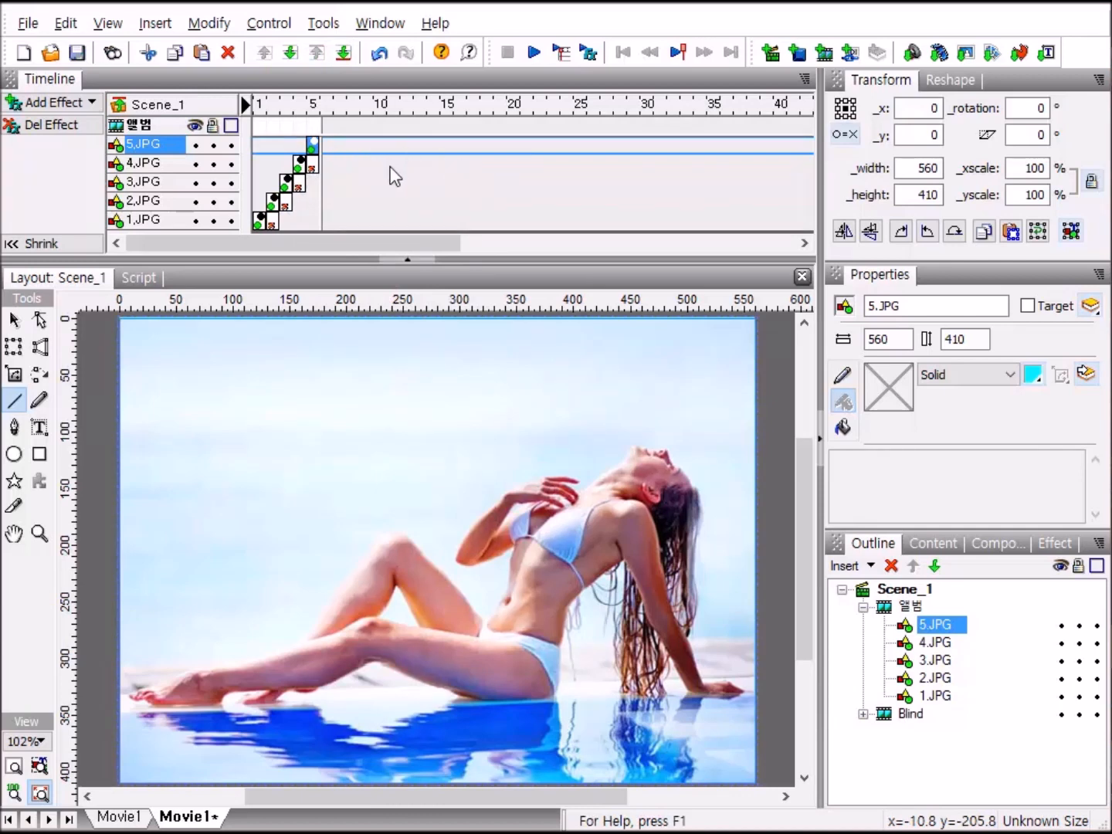
Add a stop() action to each of frames 1 to 5 of the 앨범 movie clip.
right_click(257, 129)
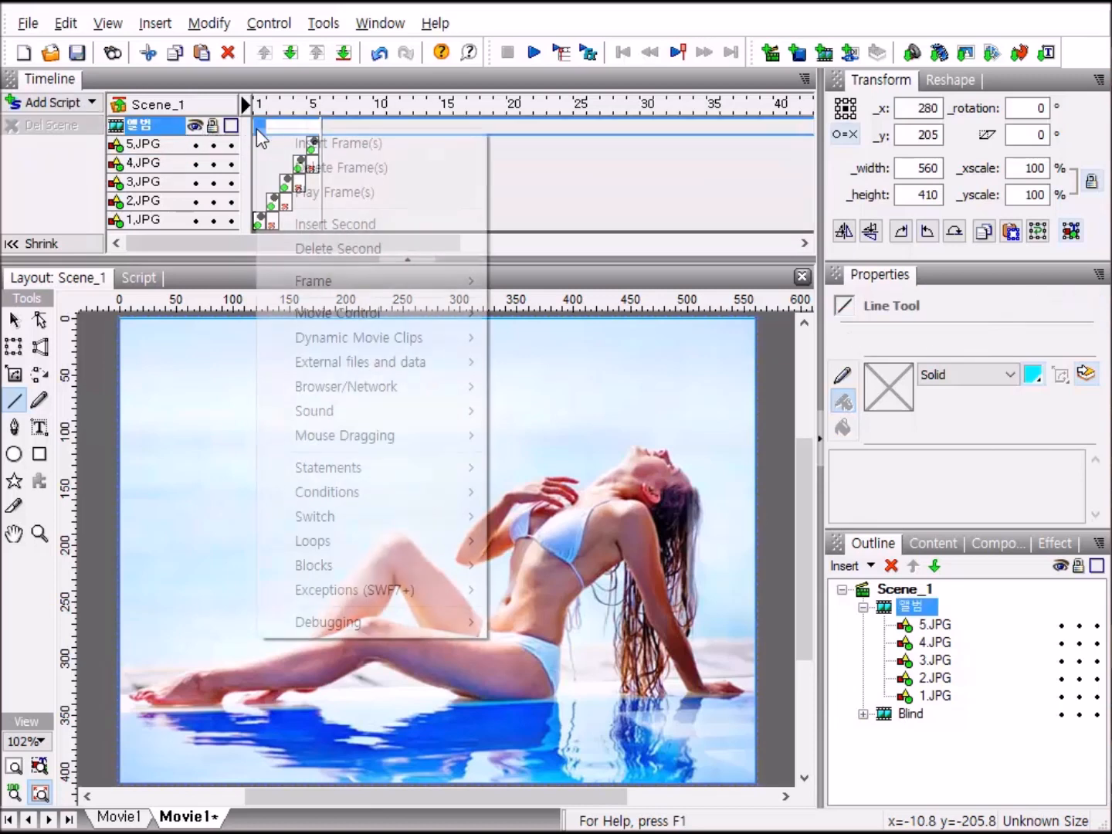
mouse_move(323, 314)
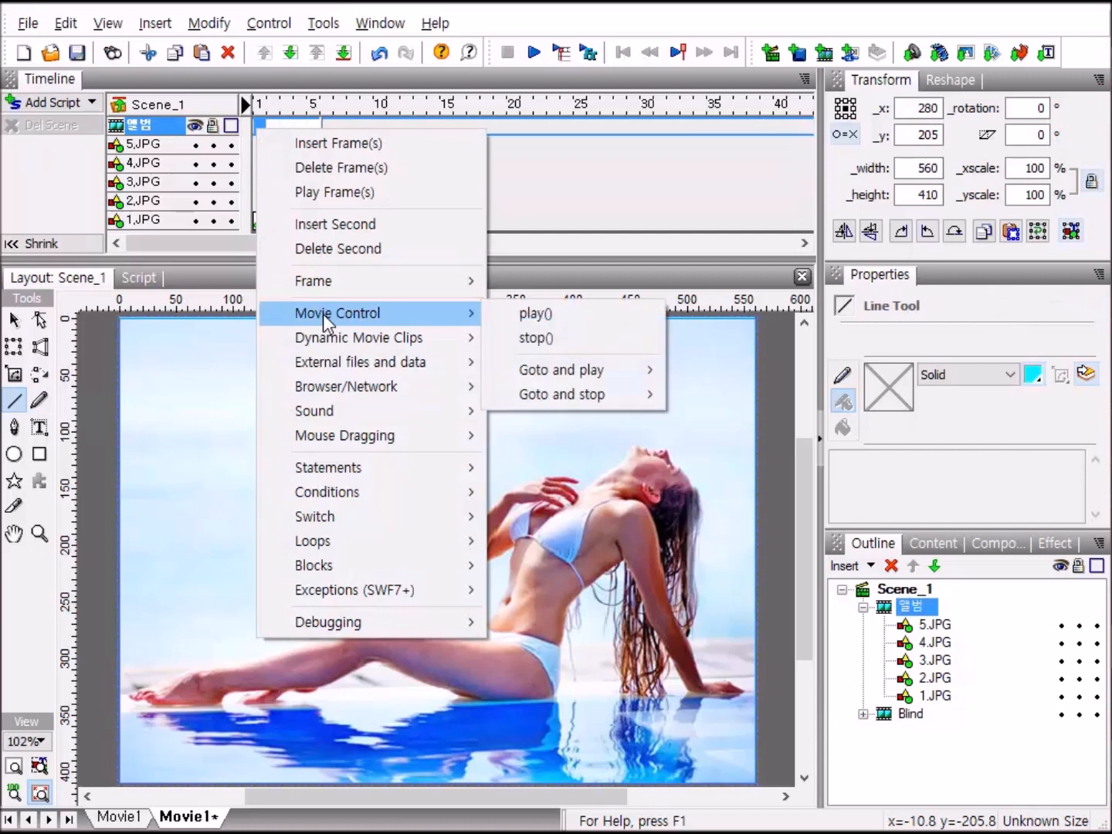
click(569, 343)
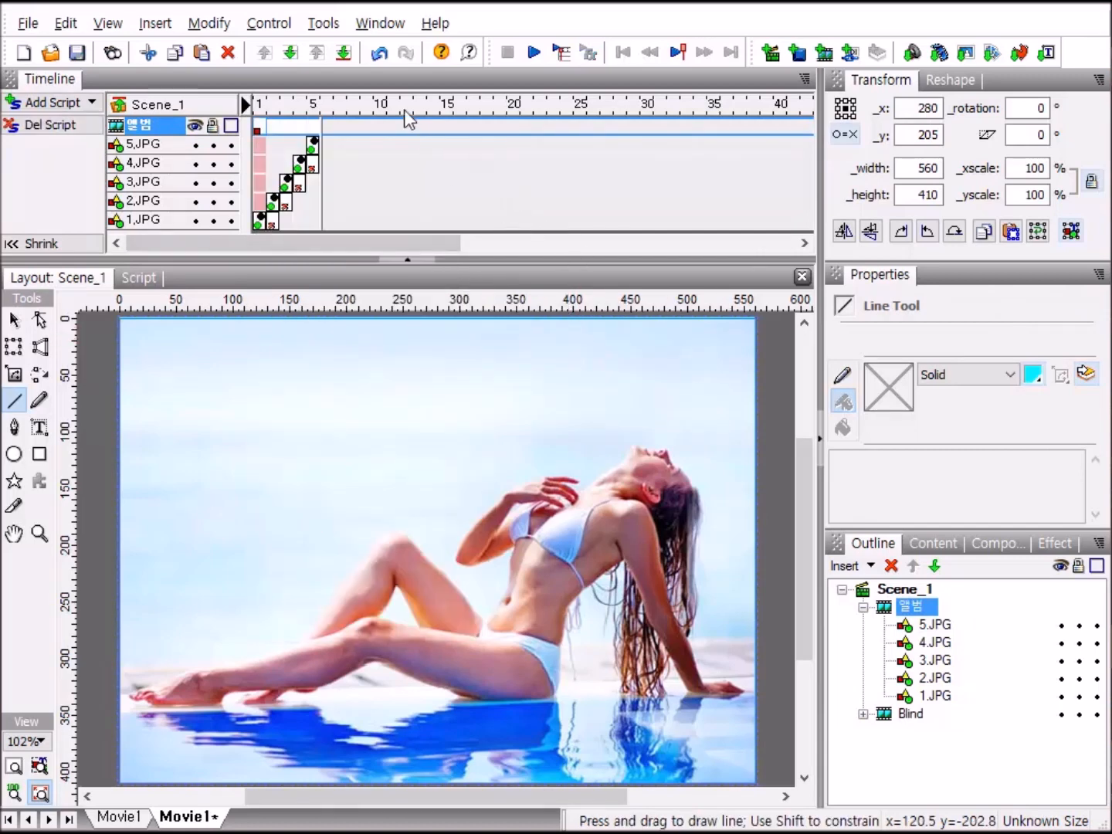
click(276, 130)
right_click(276, 131)
mouse_move(360, 324)
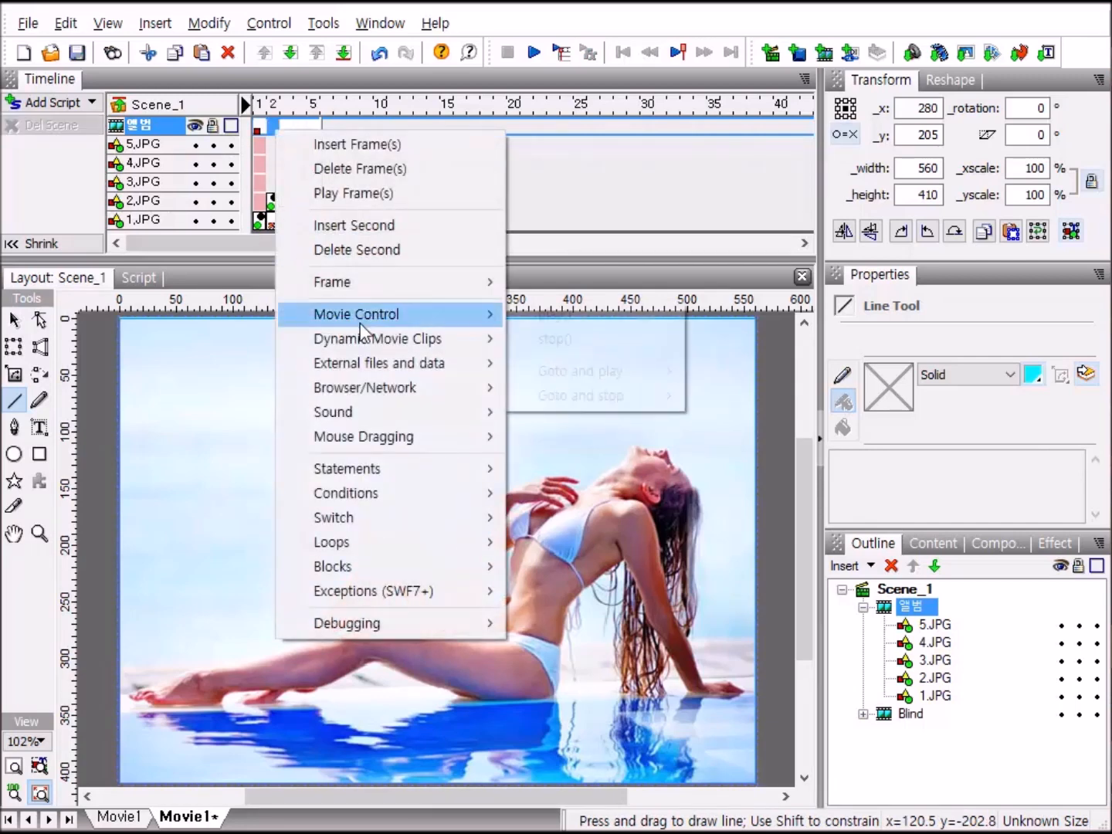
click(540, 338)
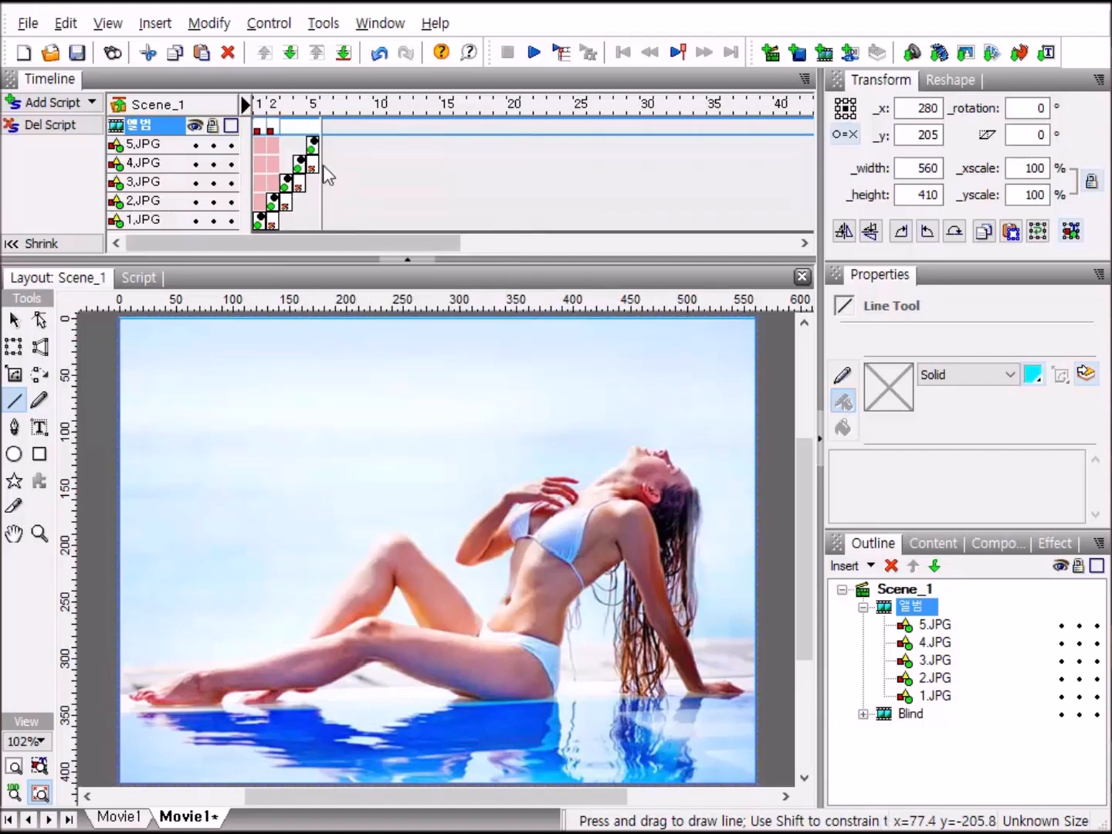
right_click(287, 128)
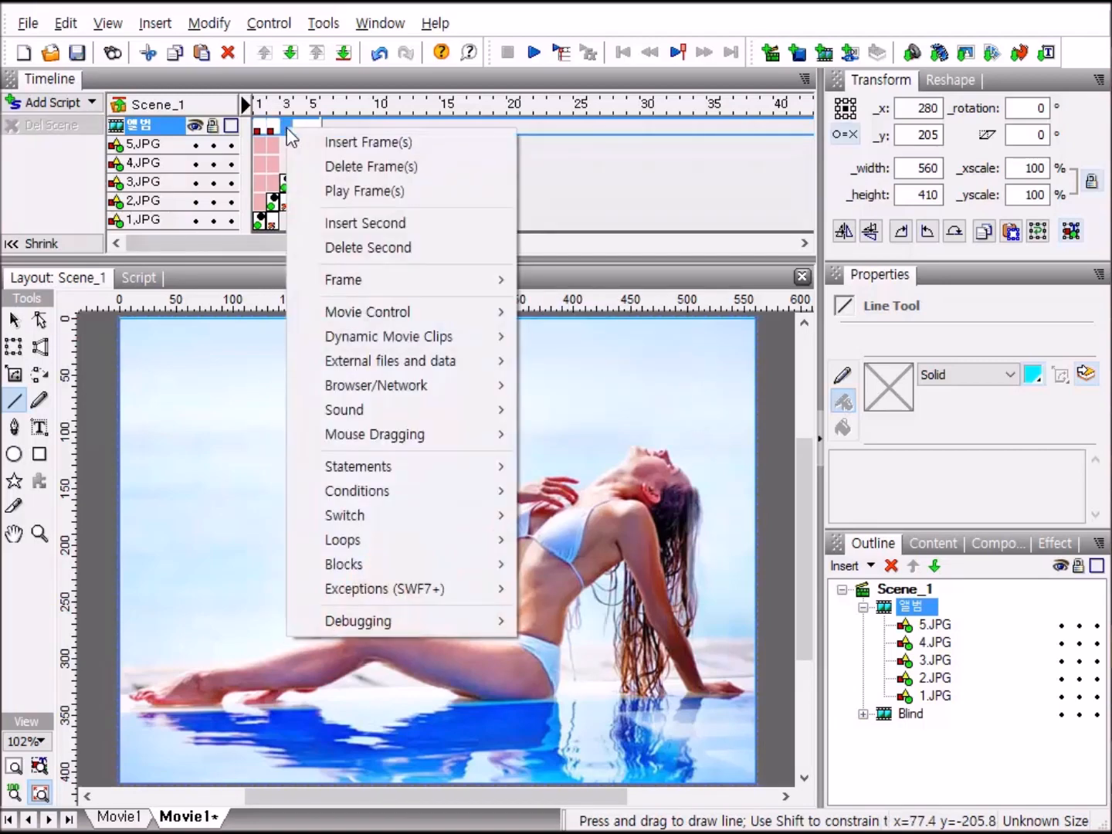
mouse_move(397, 312)
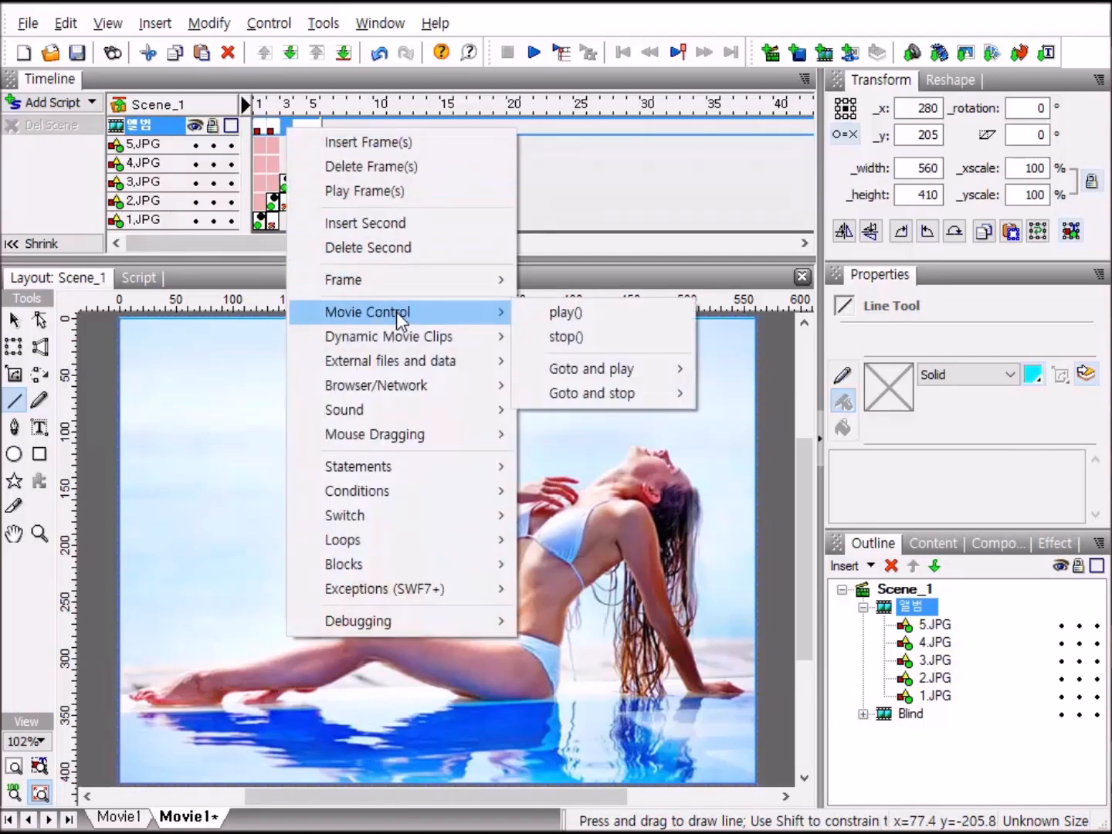
click(566, 336)
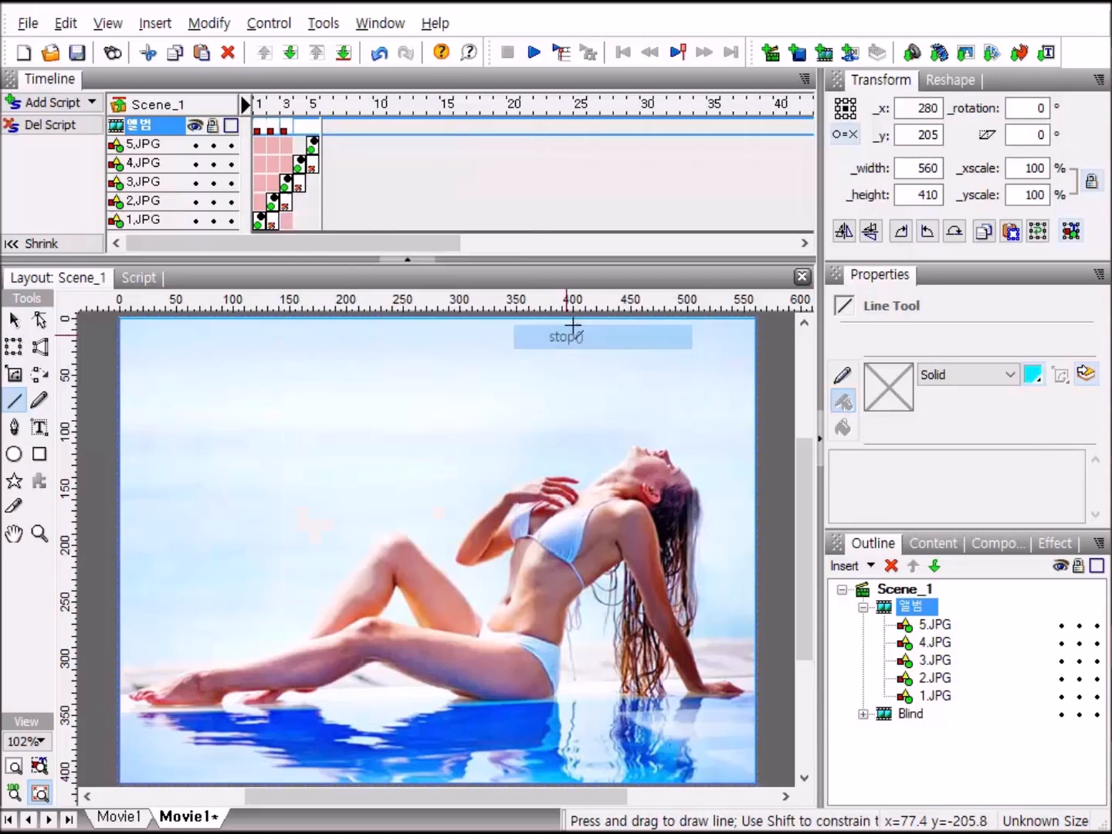
right_click(297, 129)
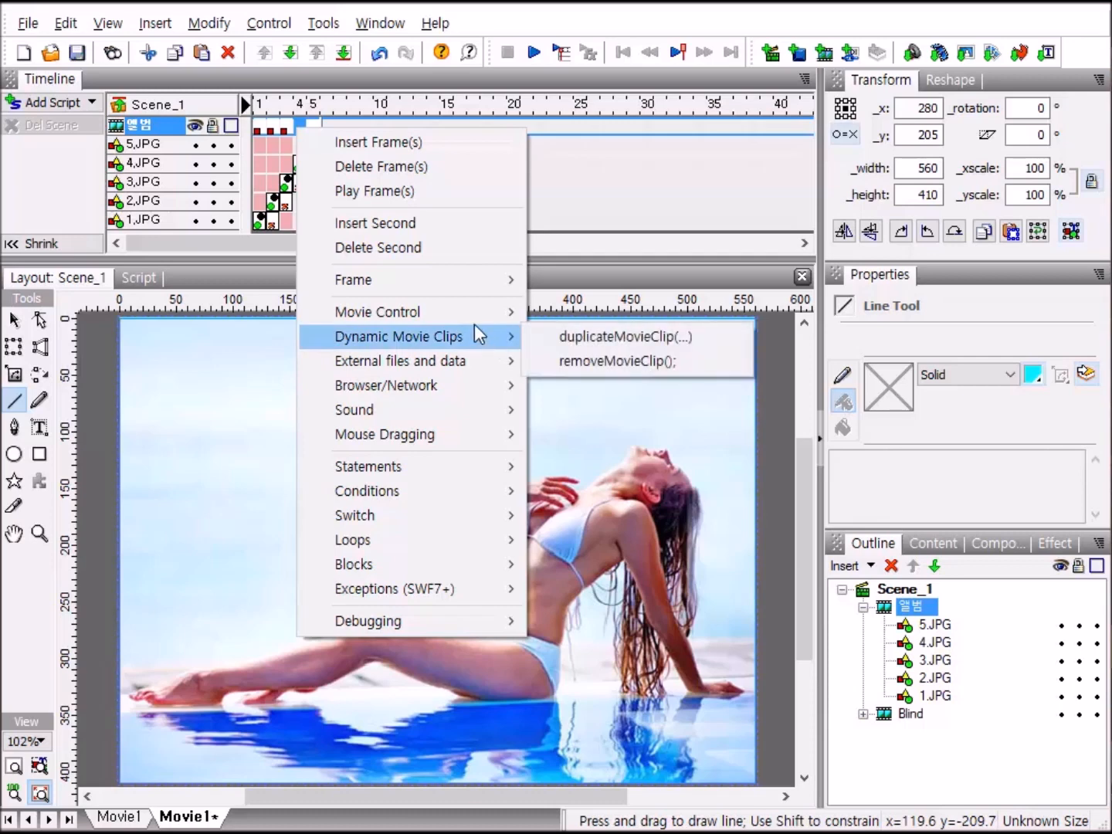
mouse_move(477, 323)
click(561, 337)
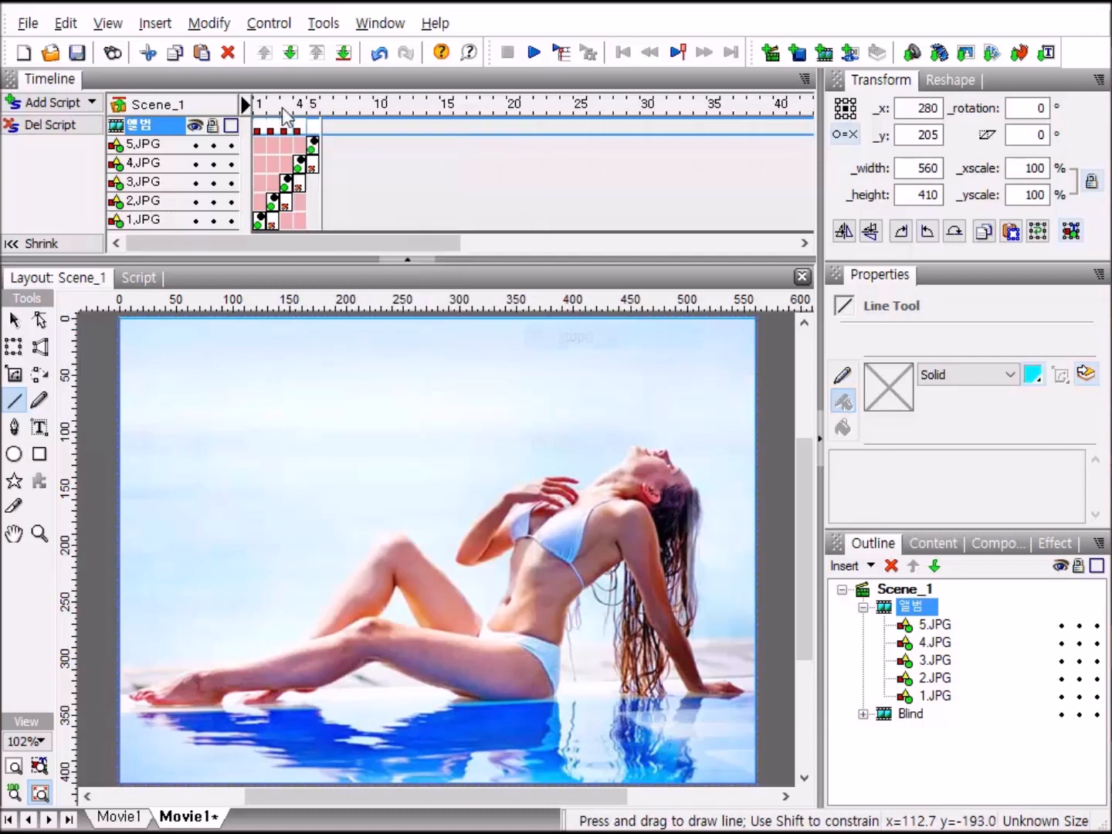
right_click(317, 132)
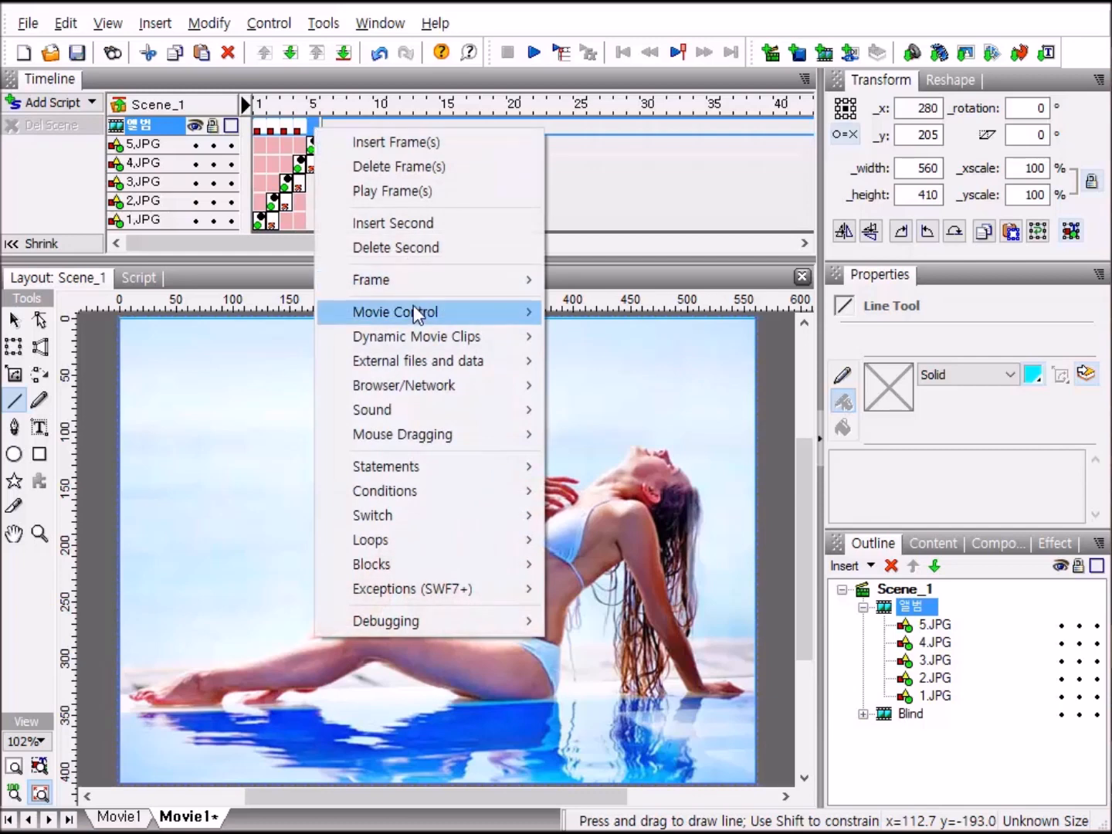
mouse_move(417, 312)
click(594, 335)
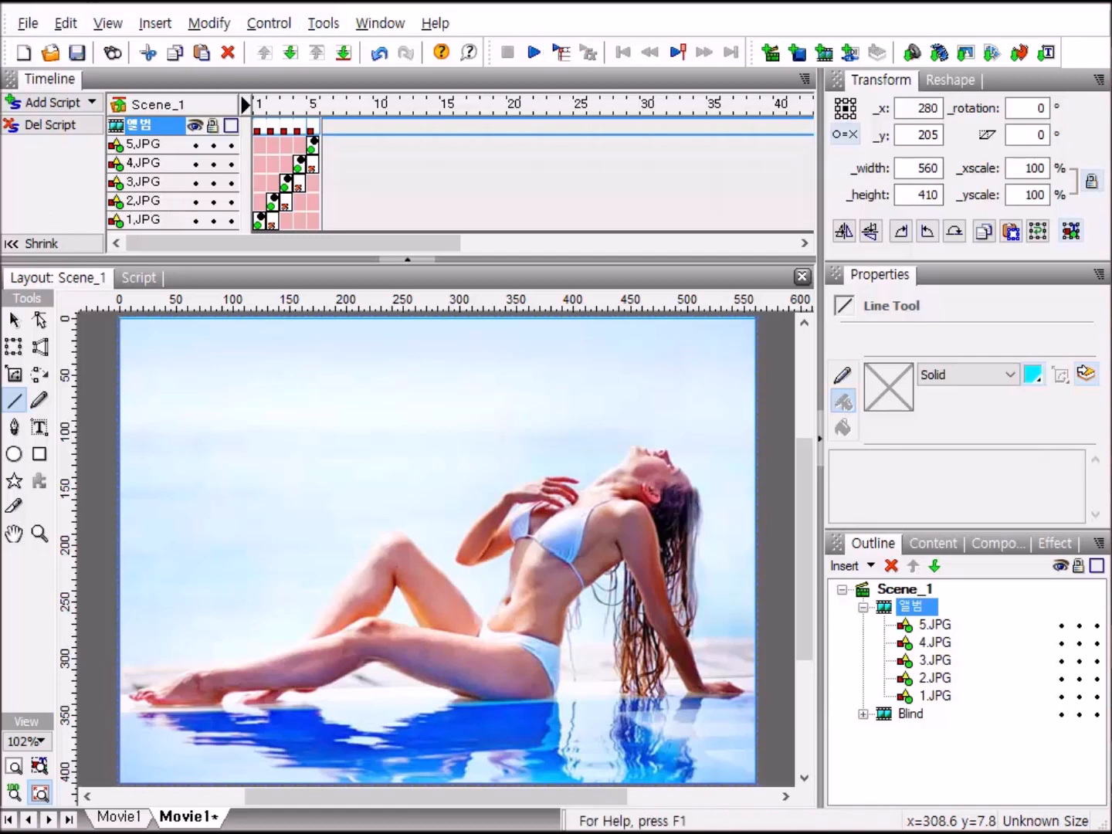
Insert an empty movie clip inside 앨범 and add an onFrame (1) event to its script.
click(156, 24)
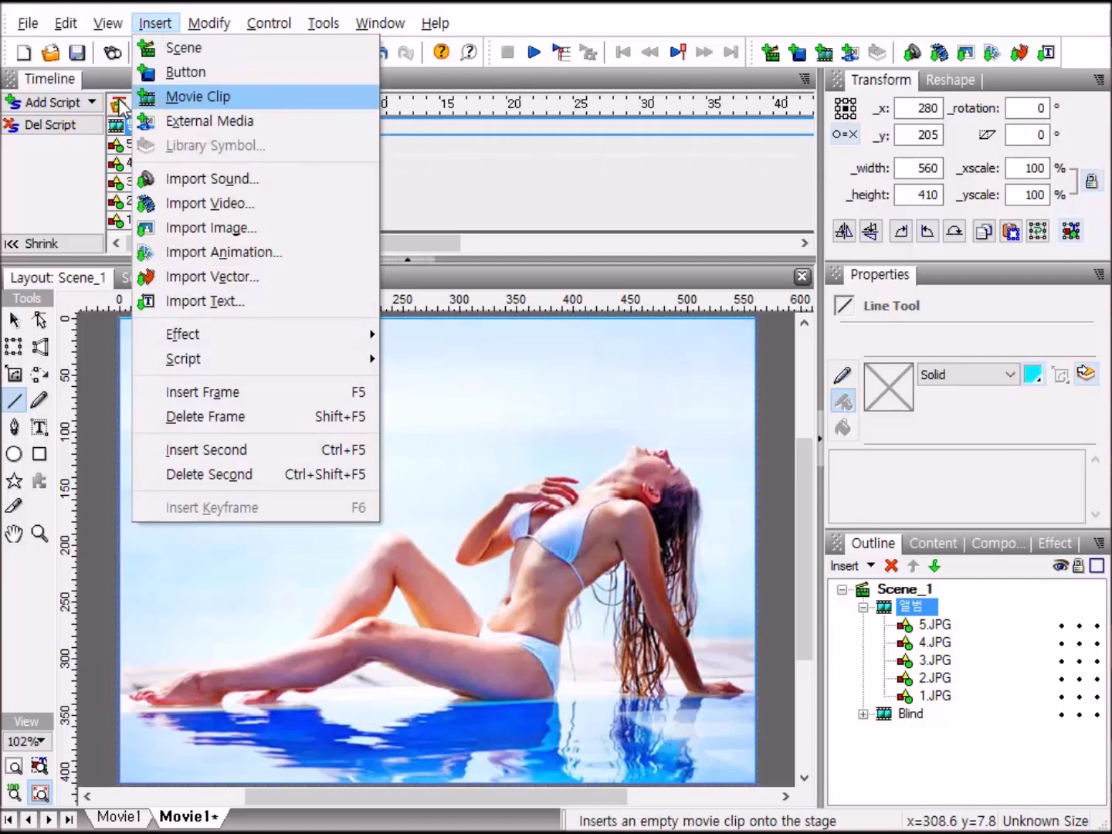
click(255, 100)
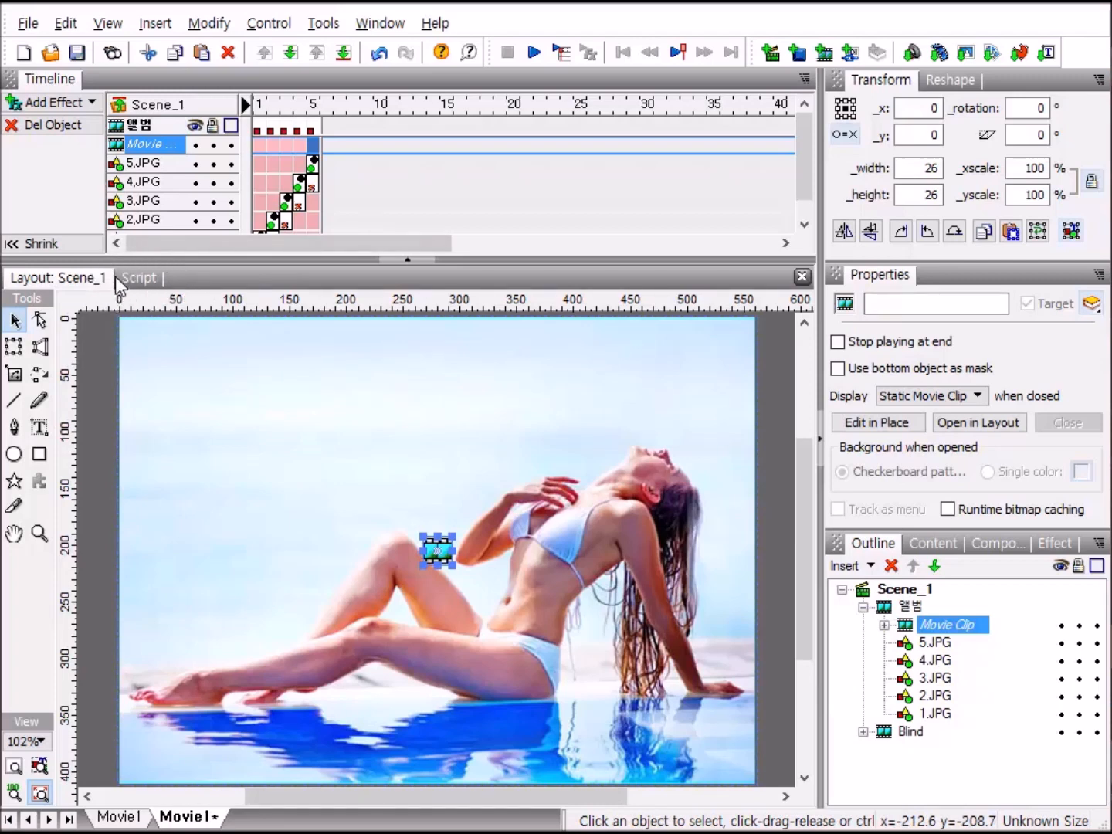
click(140, 278)
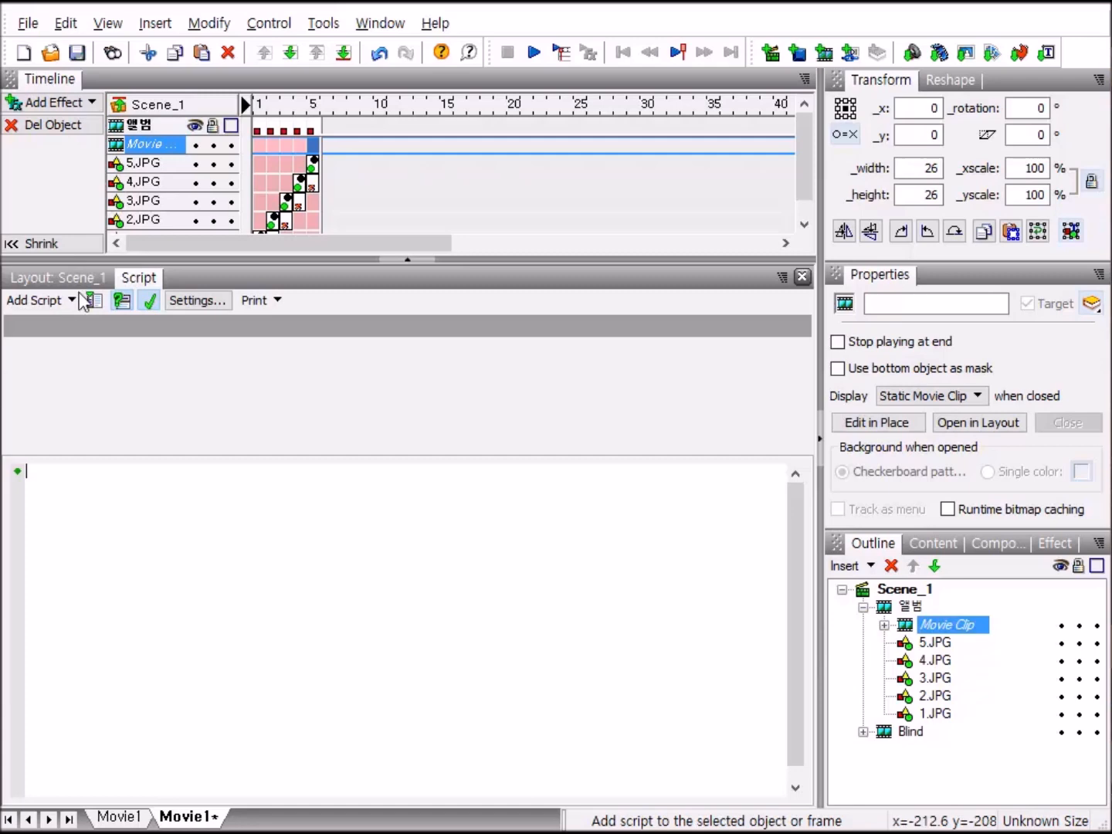
click(41, 301)
mouse_move(54, 326)
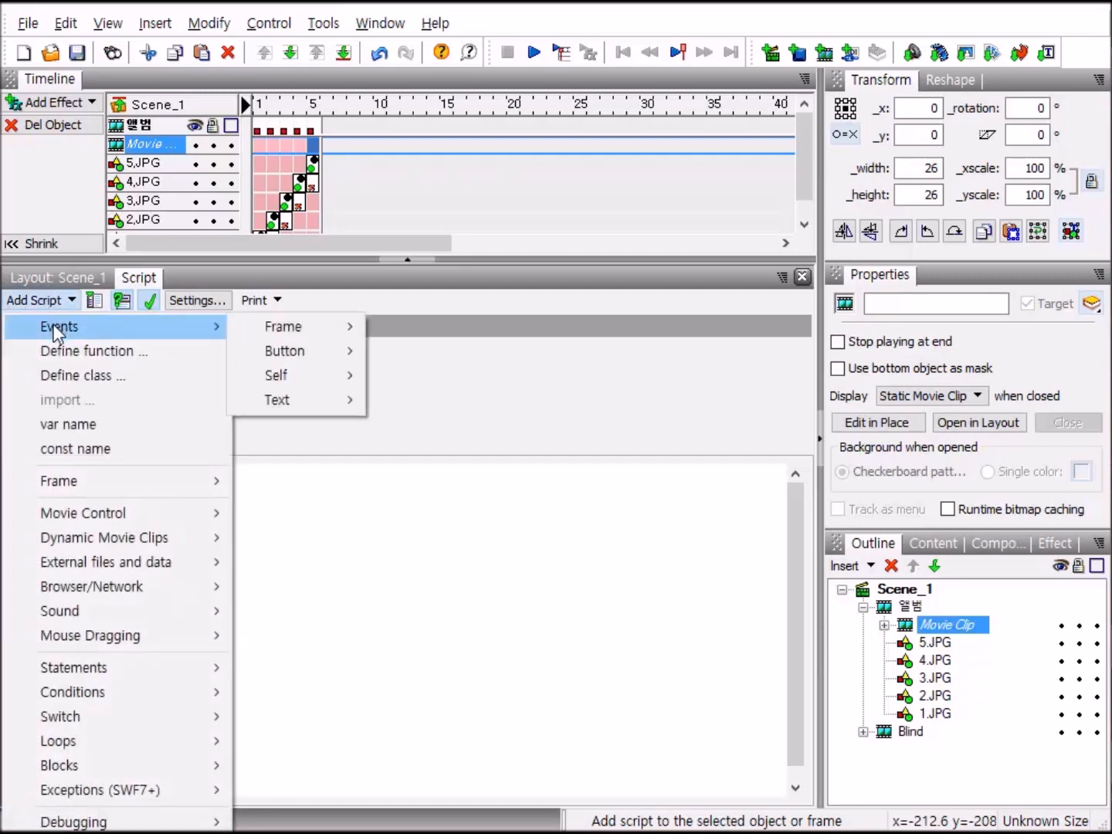
mouse_move(272, 335)
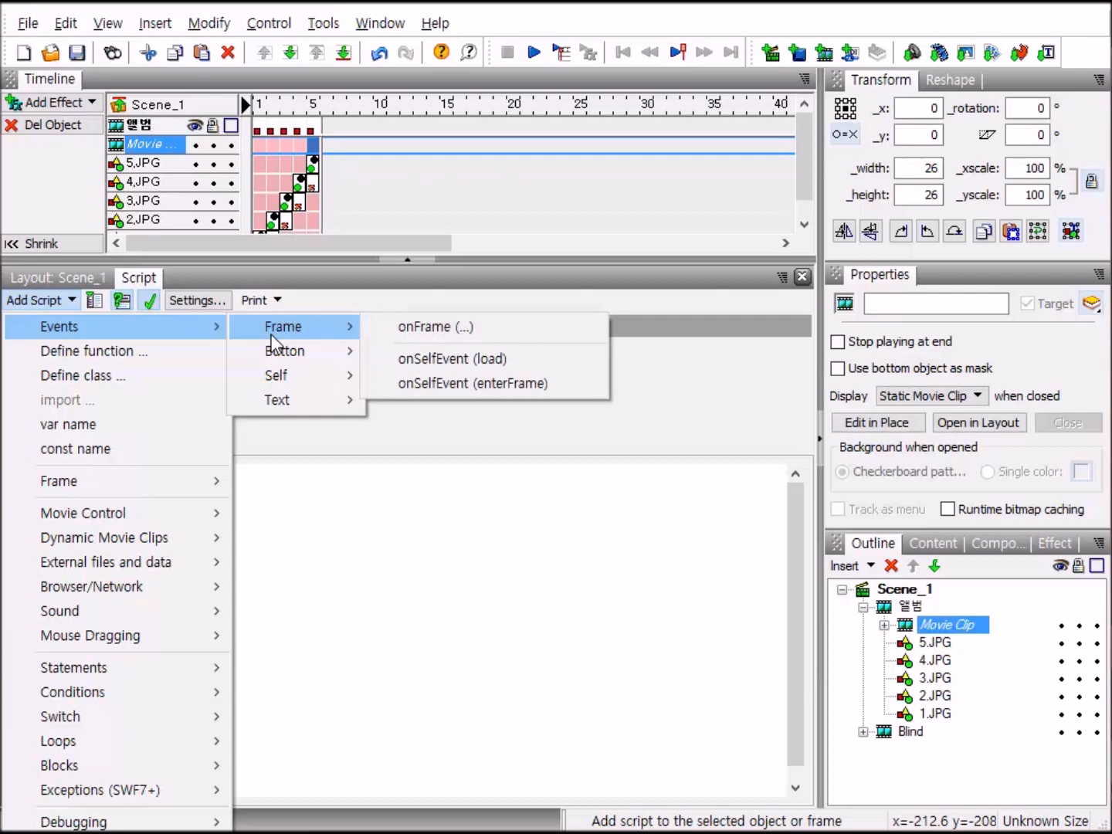
click(413, 330)
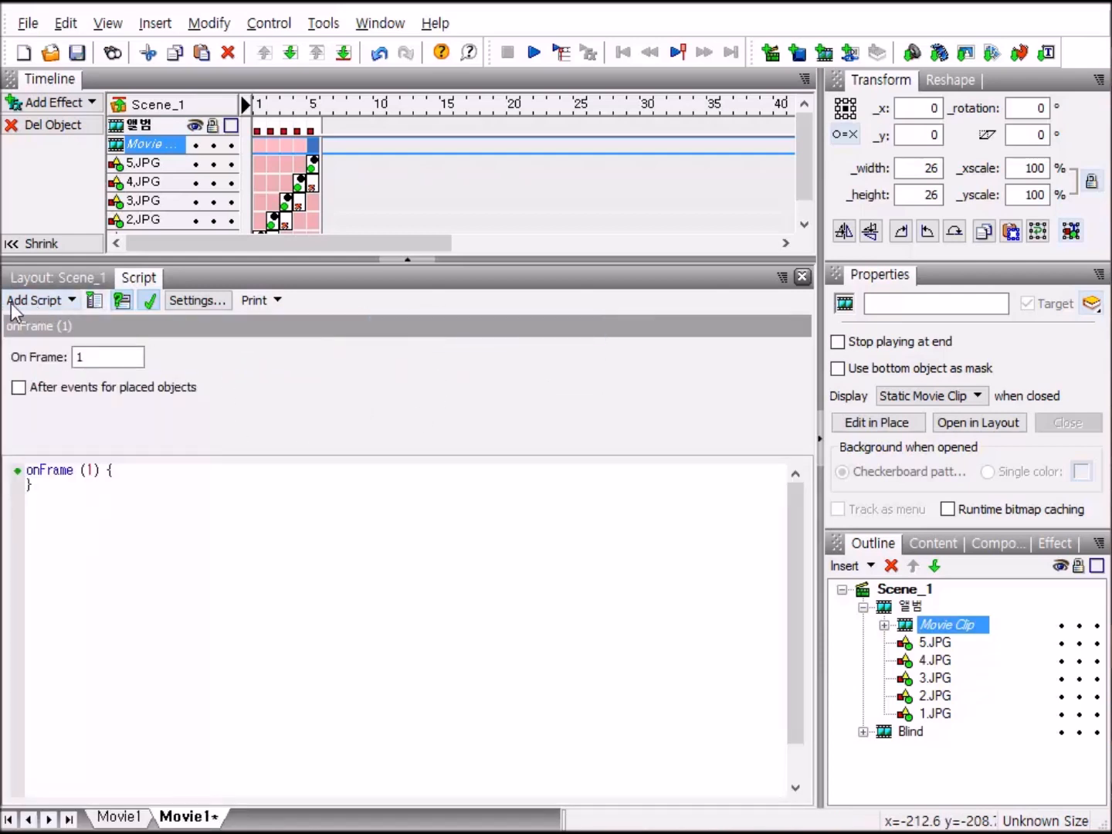
Add a play() action targeting _parent inside the onFrame (1) event of the nested movie clip's script.
click(39, 301)
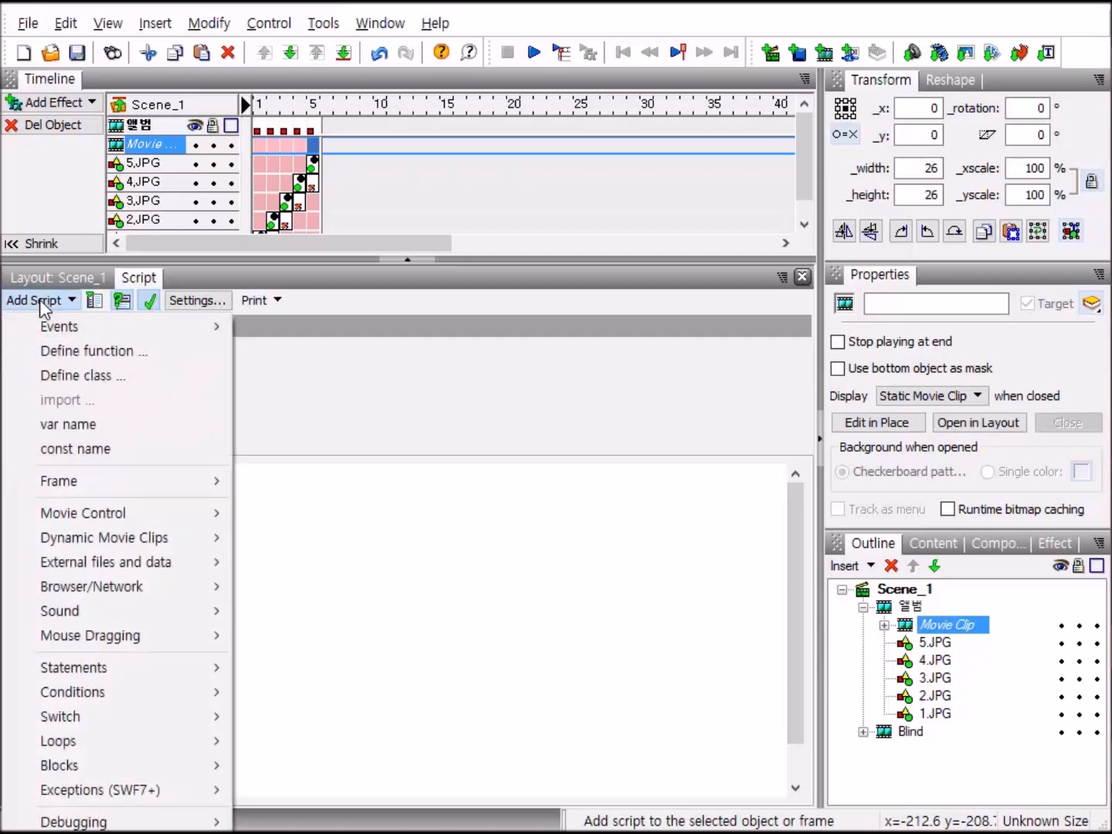
mouse_move(85, 516)
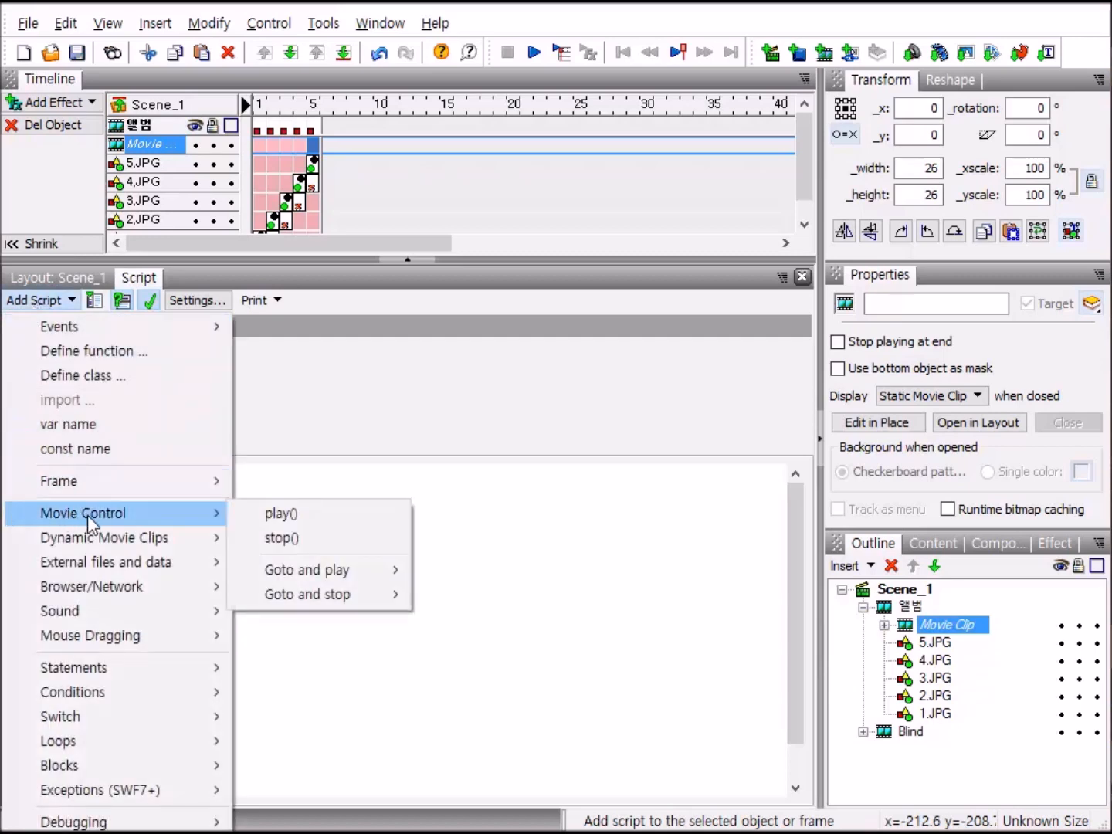
click(314, 511)
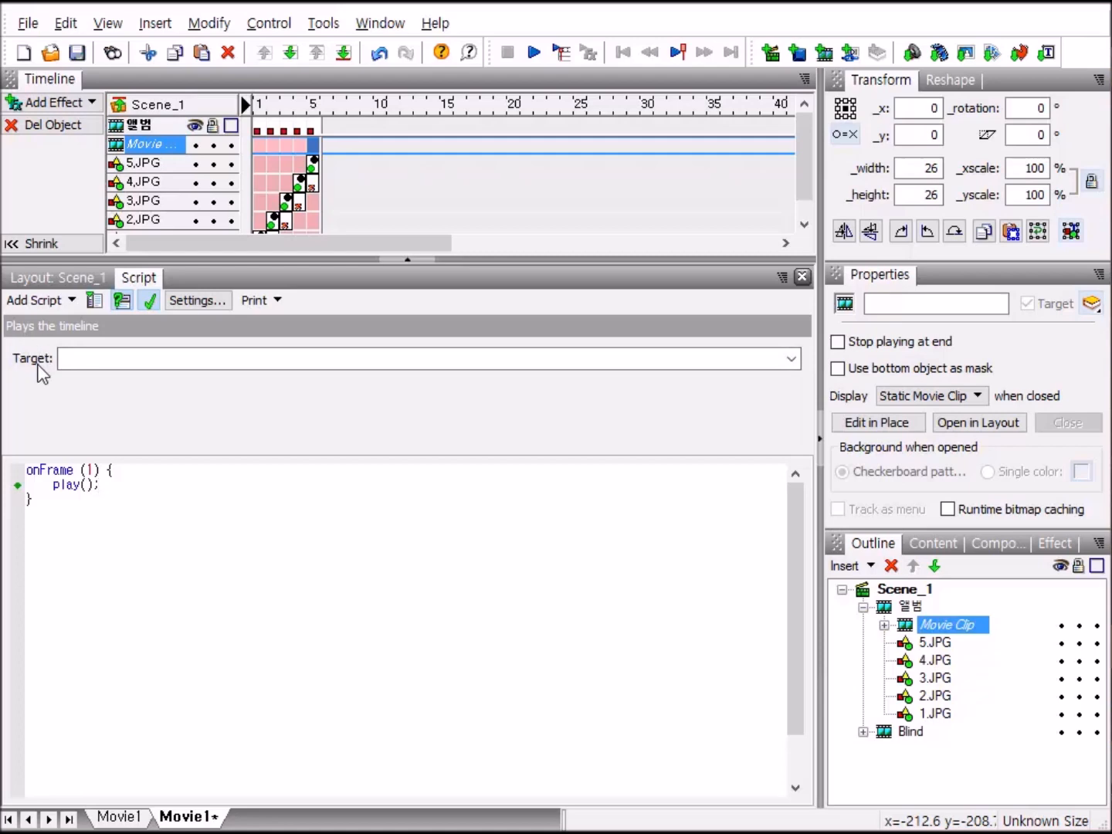
click(123, 303)
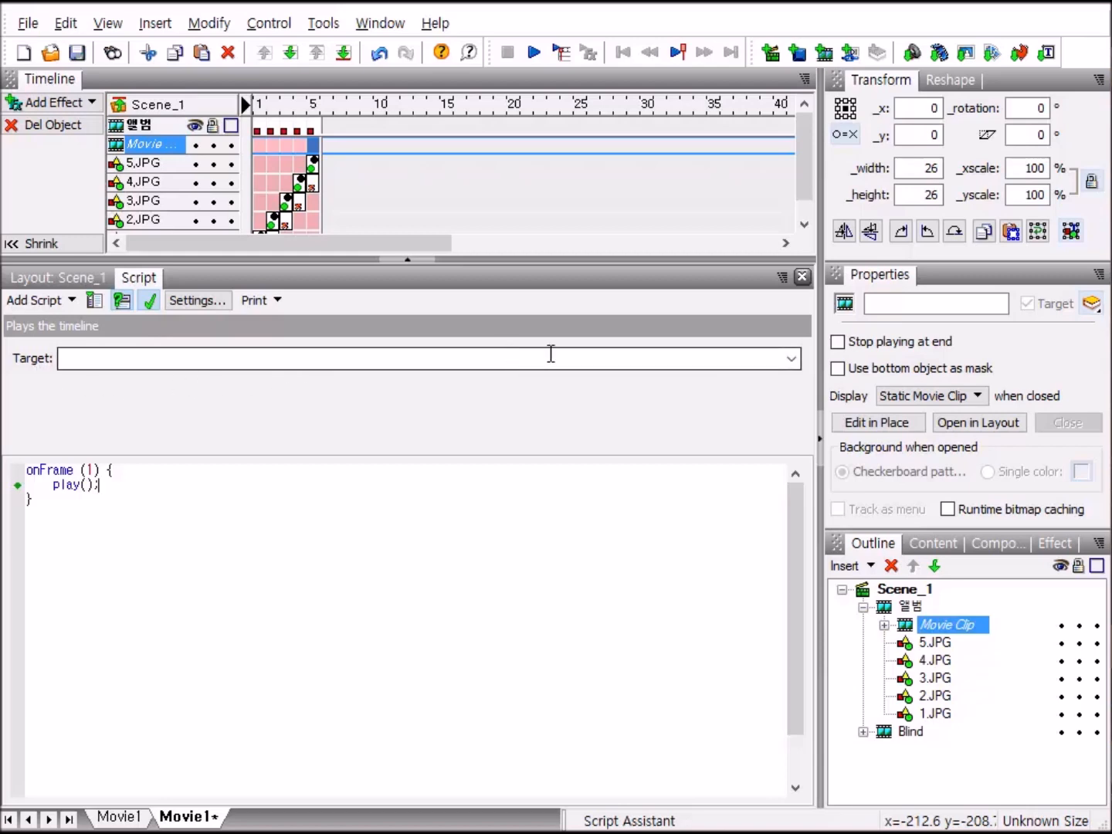
click(792, 358)
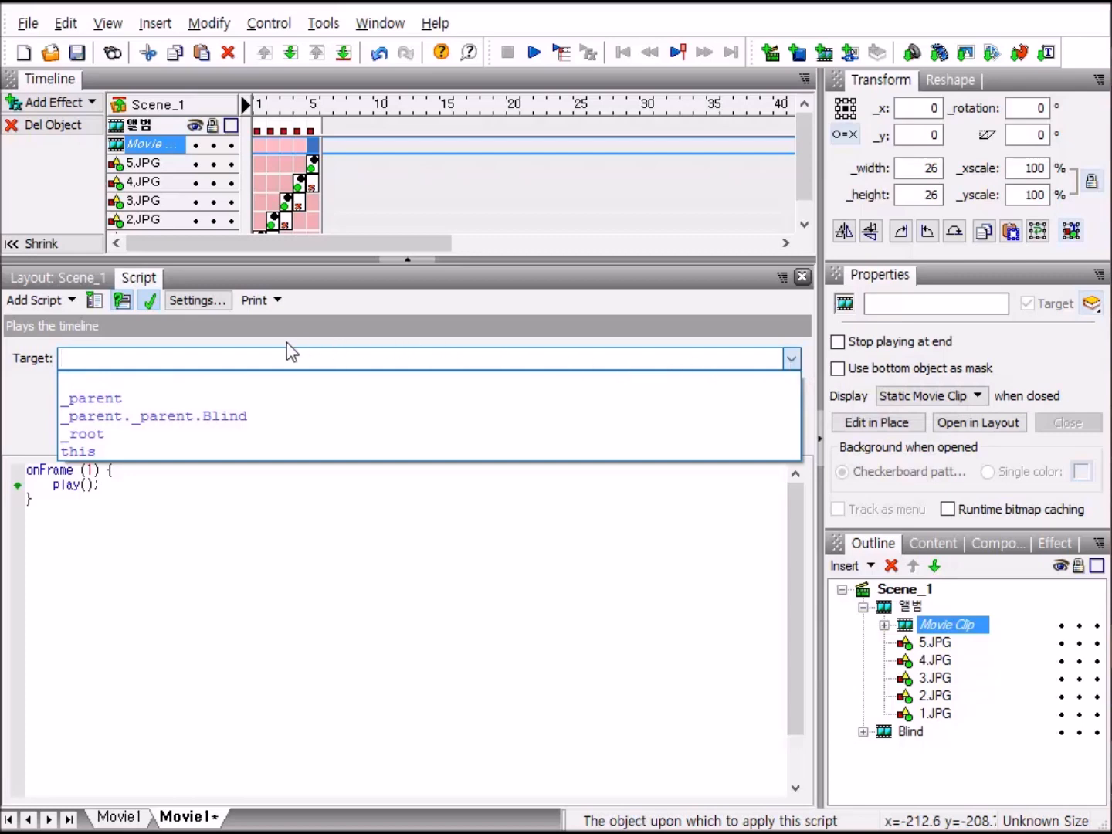
click(123, 392)
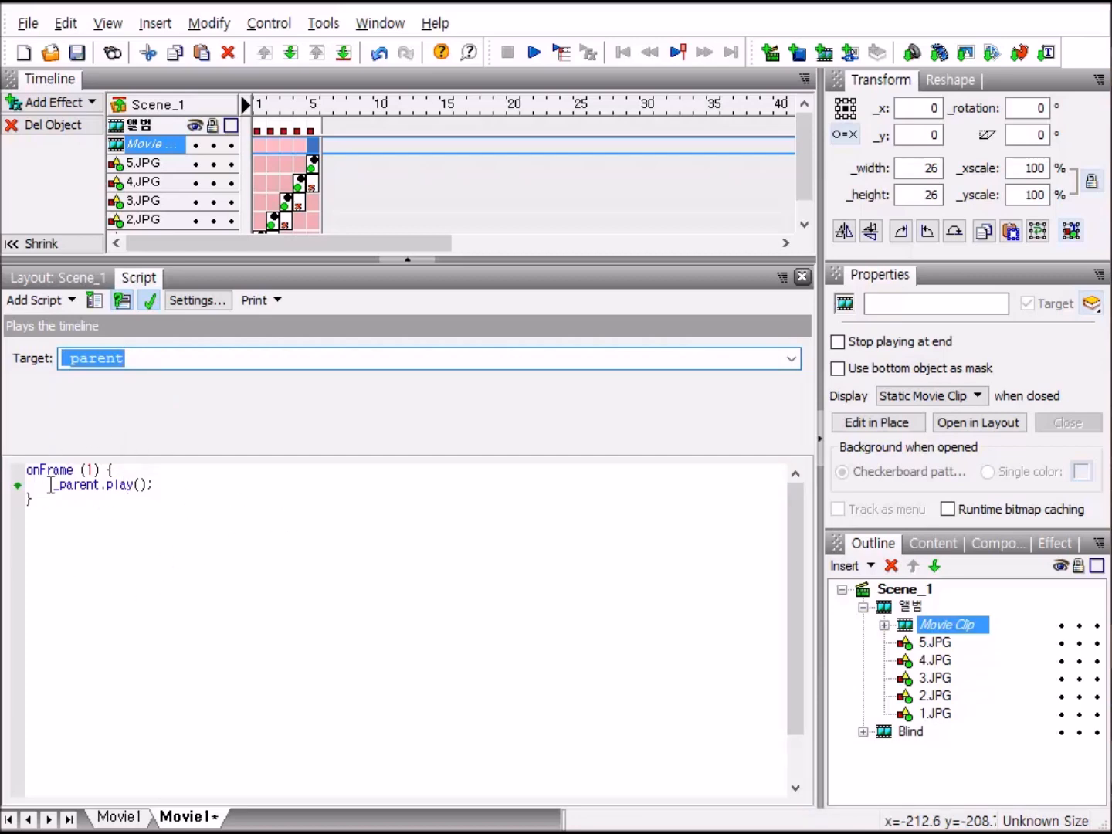
Change the nested clip's onFrame event to run at frame 210 and check the script.
click(115, 468)
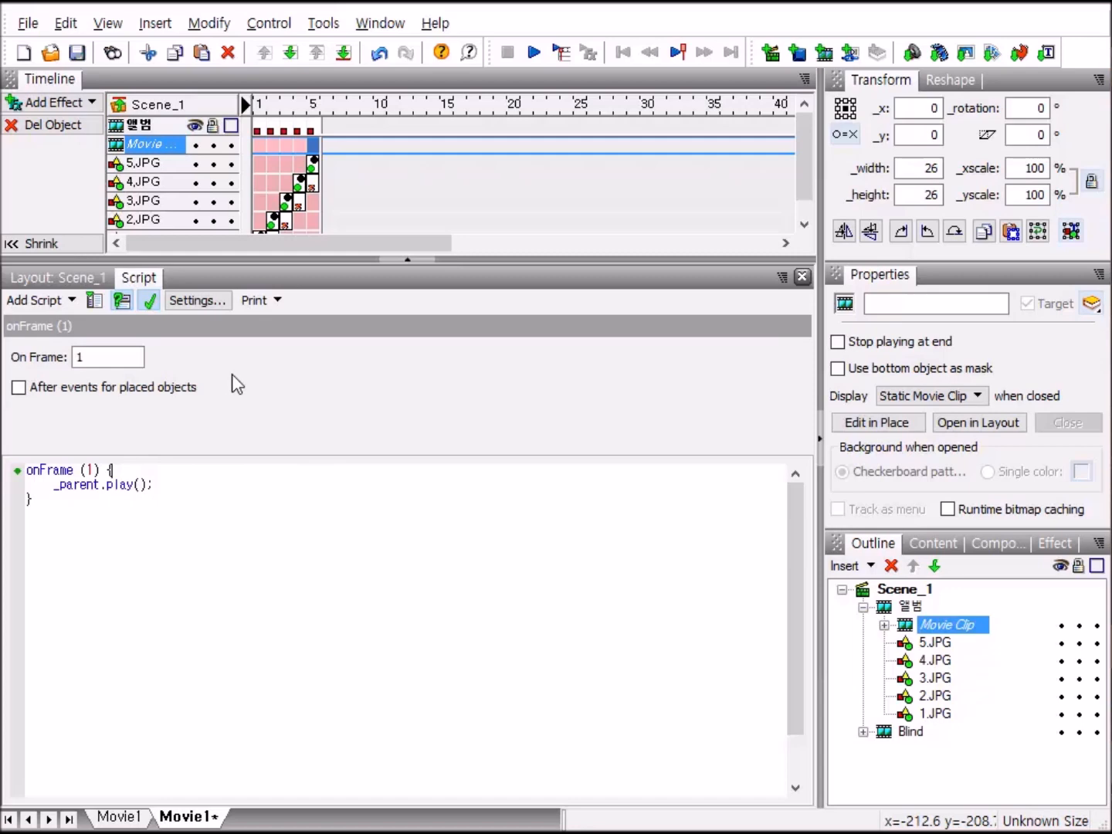
click(98, 356)
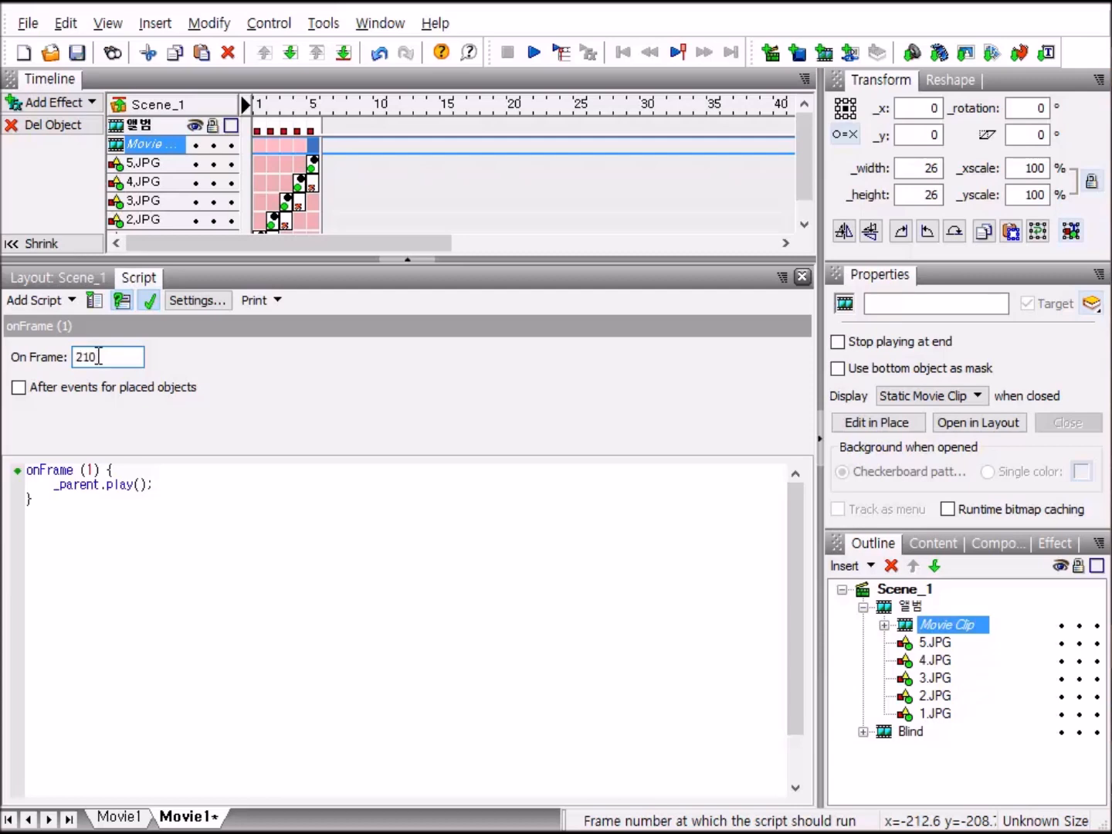
click(153, 300)
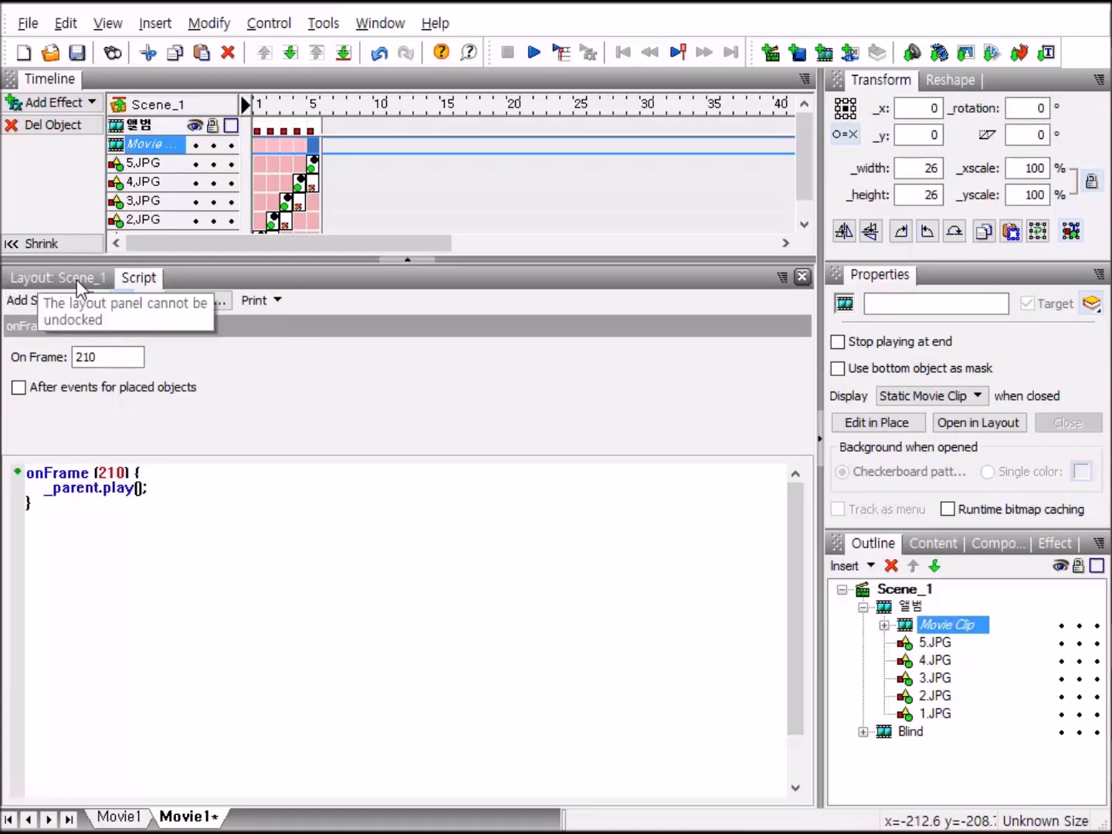
Return to the layout, move the 앨범 movie clip below Blind in the stacking order, and test-play the movie.
click(78, 279)
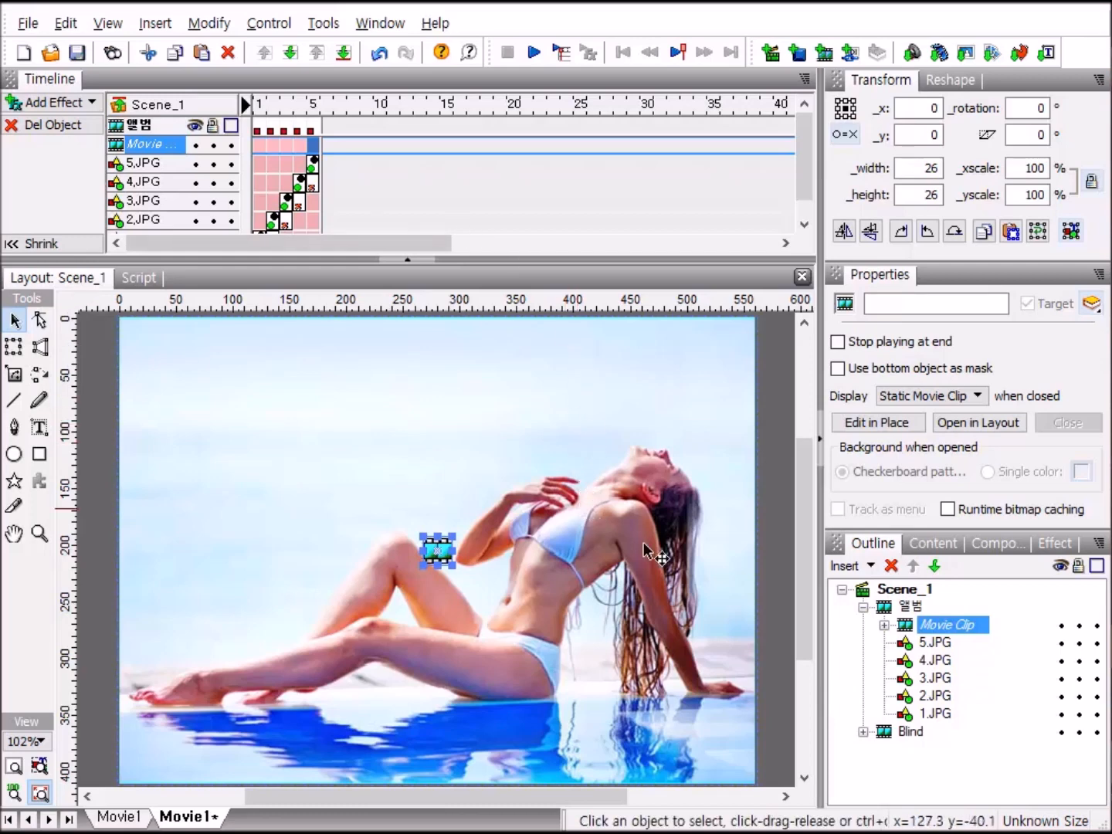
click(863, 608)
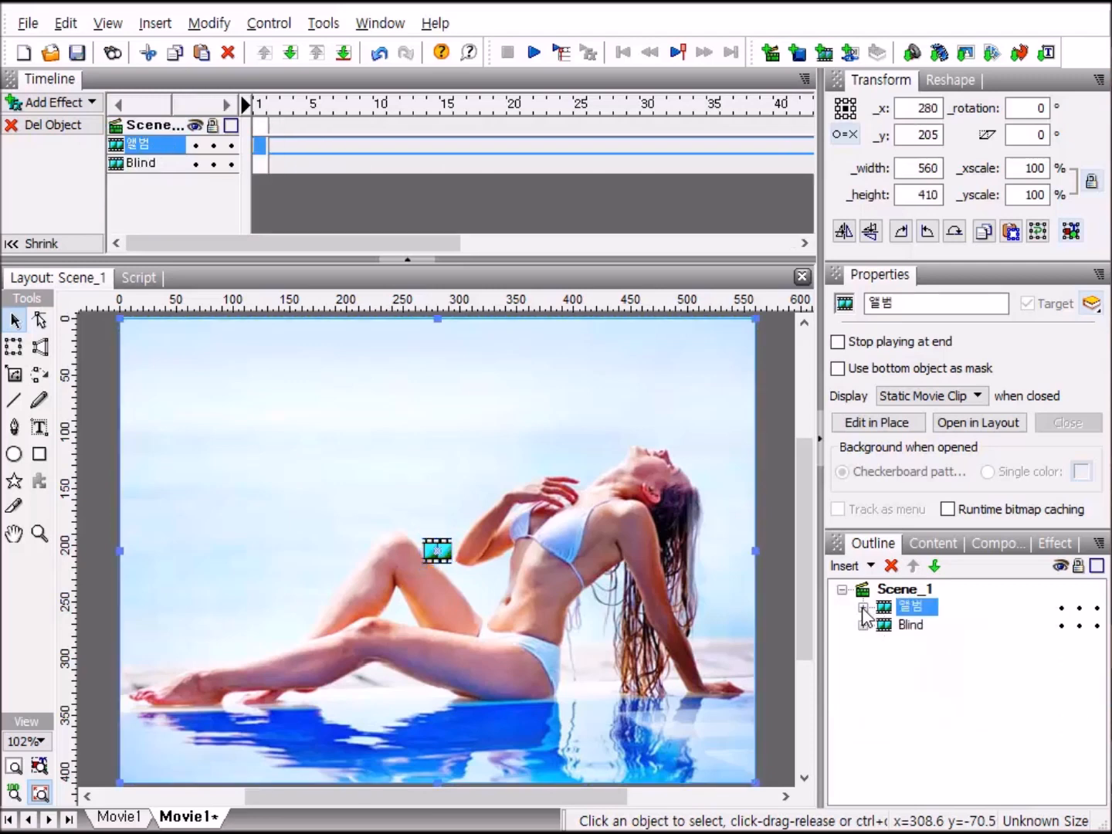
click(936, 567)
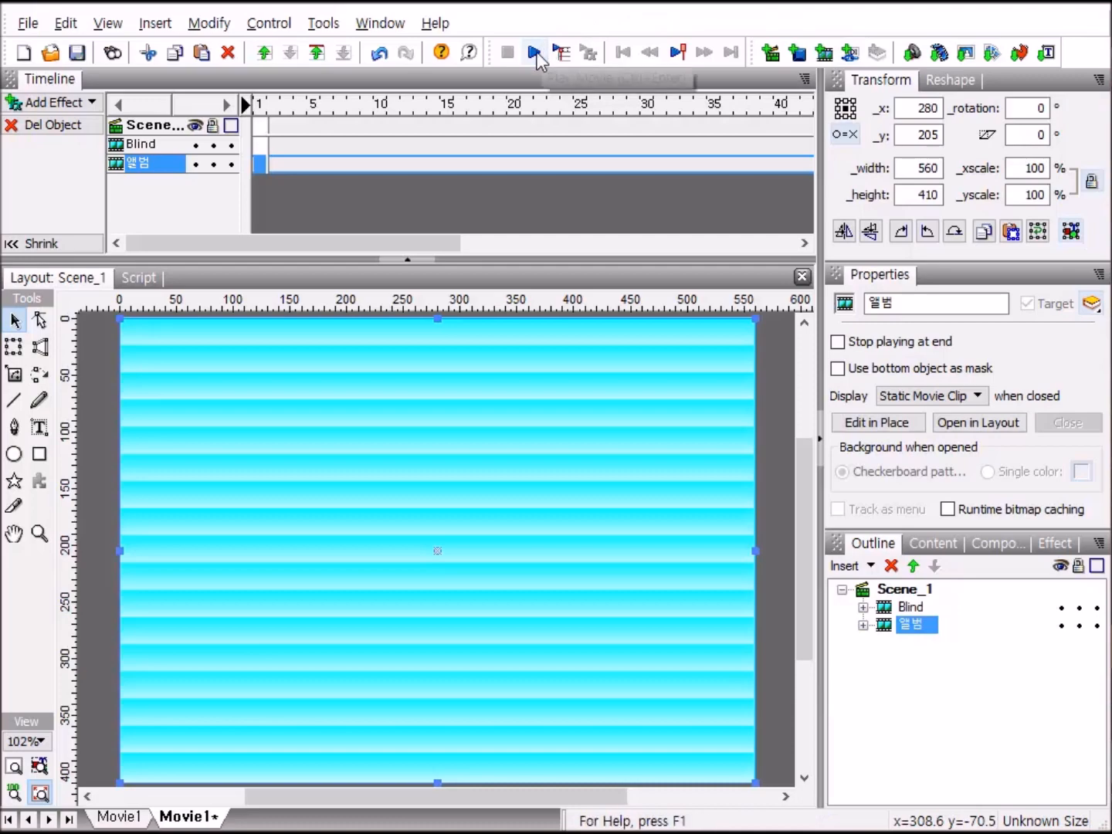
click(535, 52)
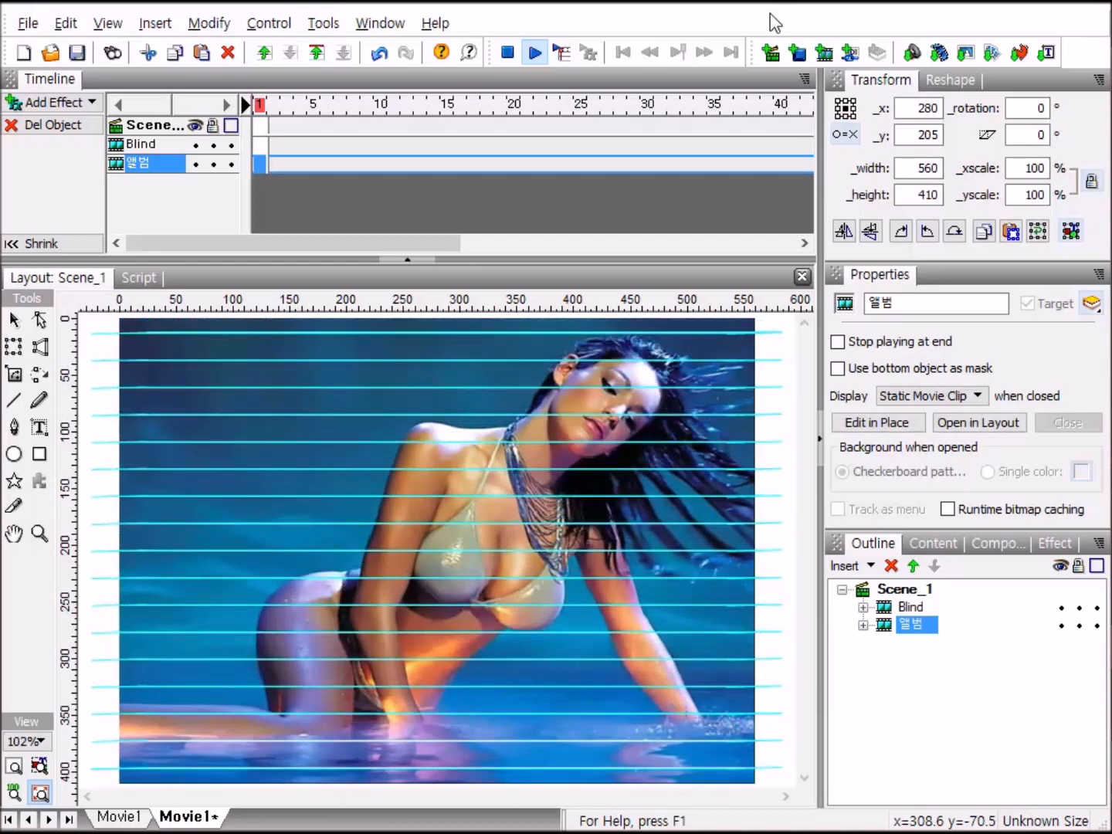
click(507, 52)
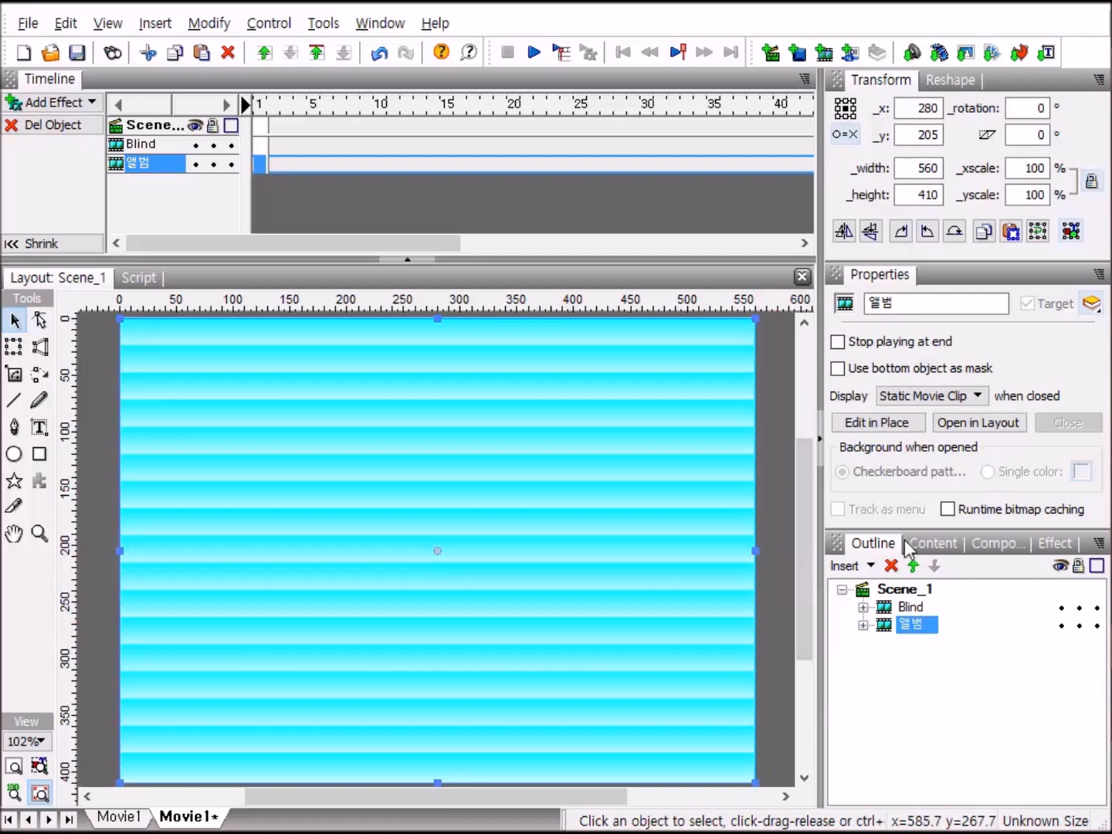
Set up the Line tool for Scene_1 with a continuous line style and a thickness of 3.
click(906, 591)
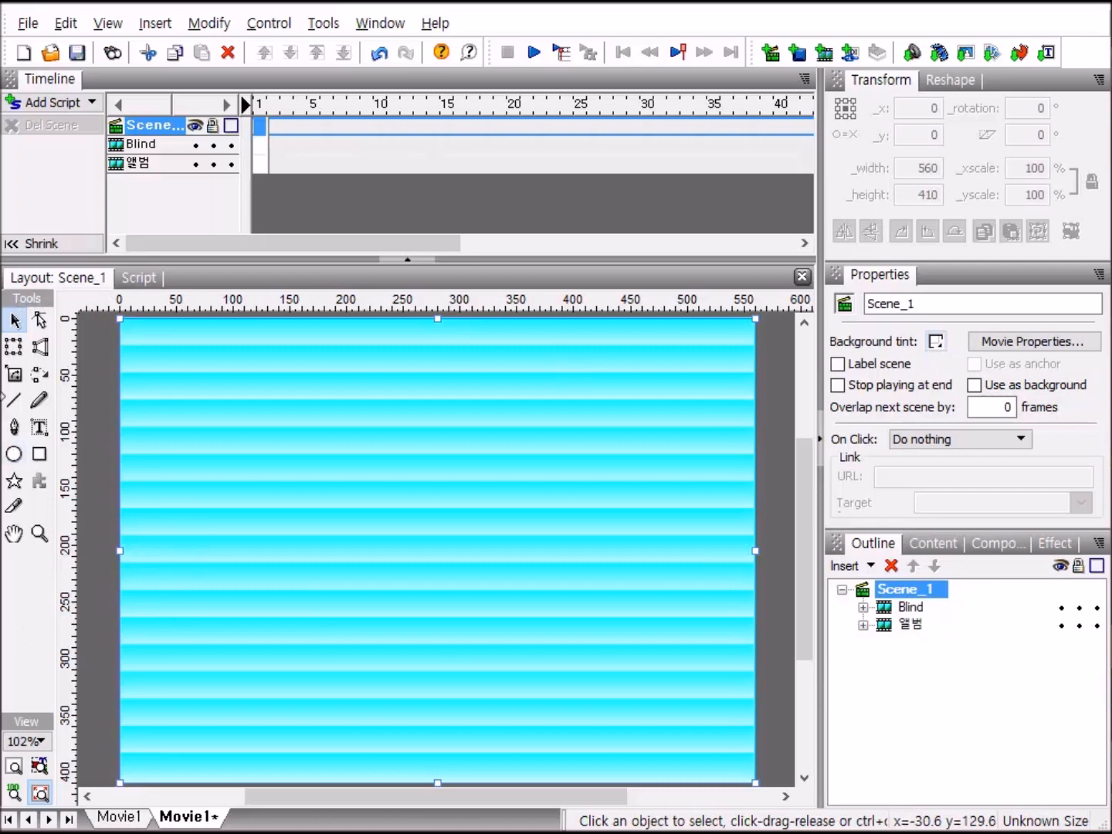
click(17, 407)
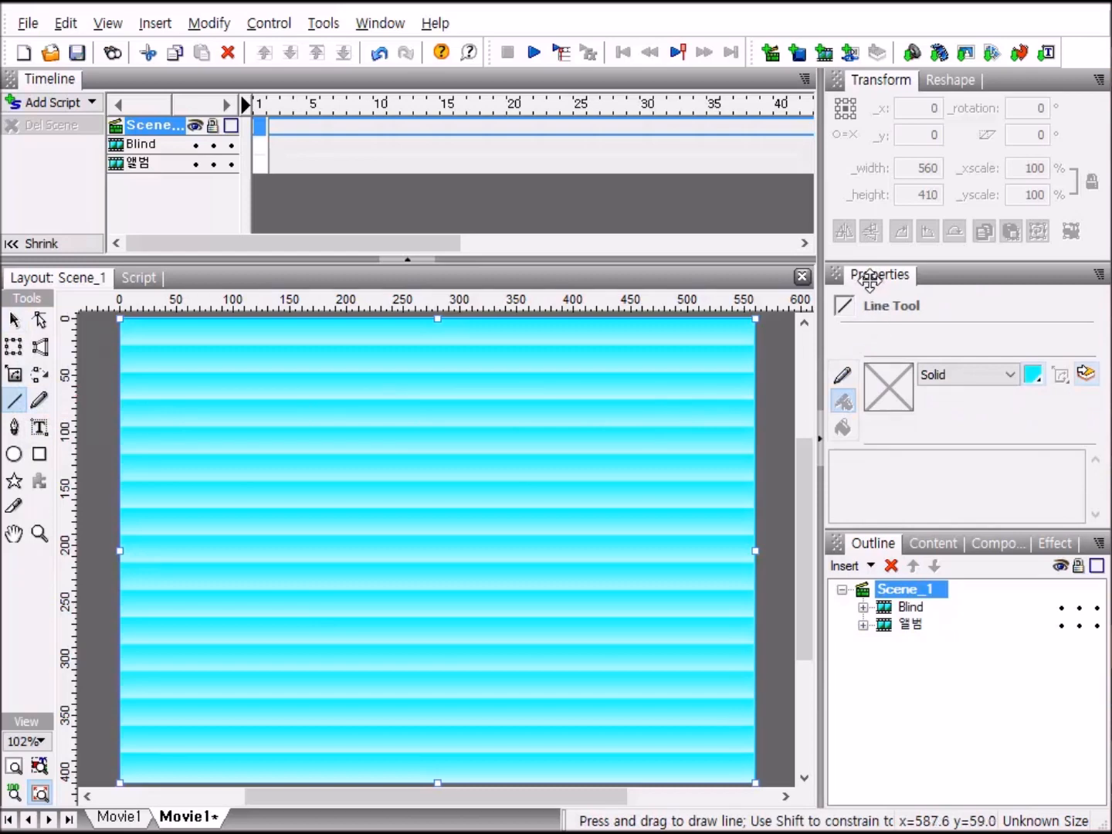
click(844, 378)
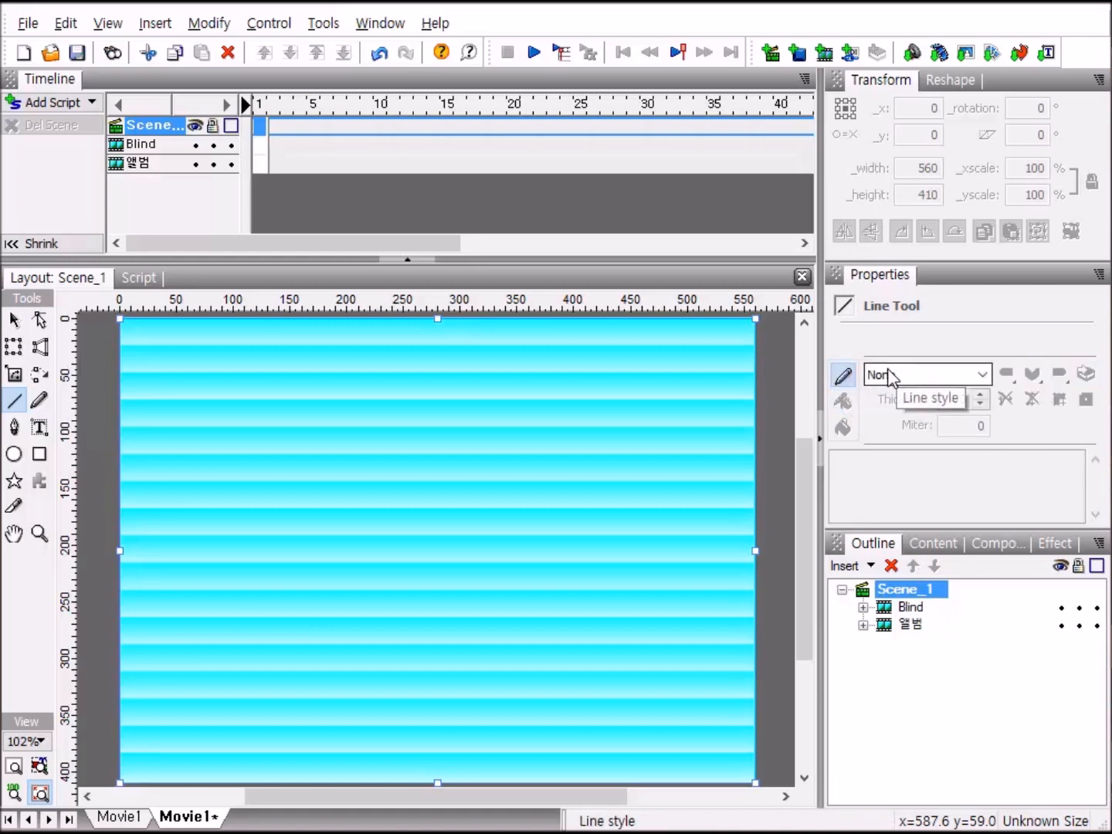
click(984, 374)
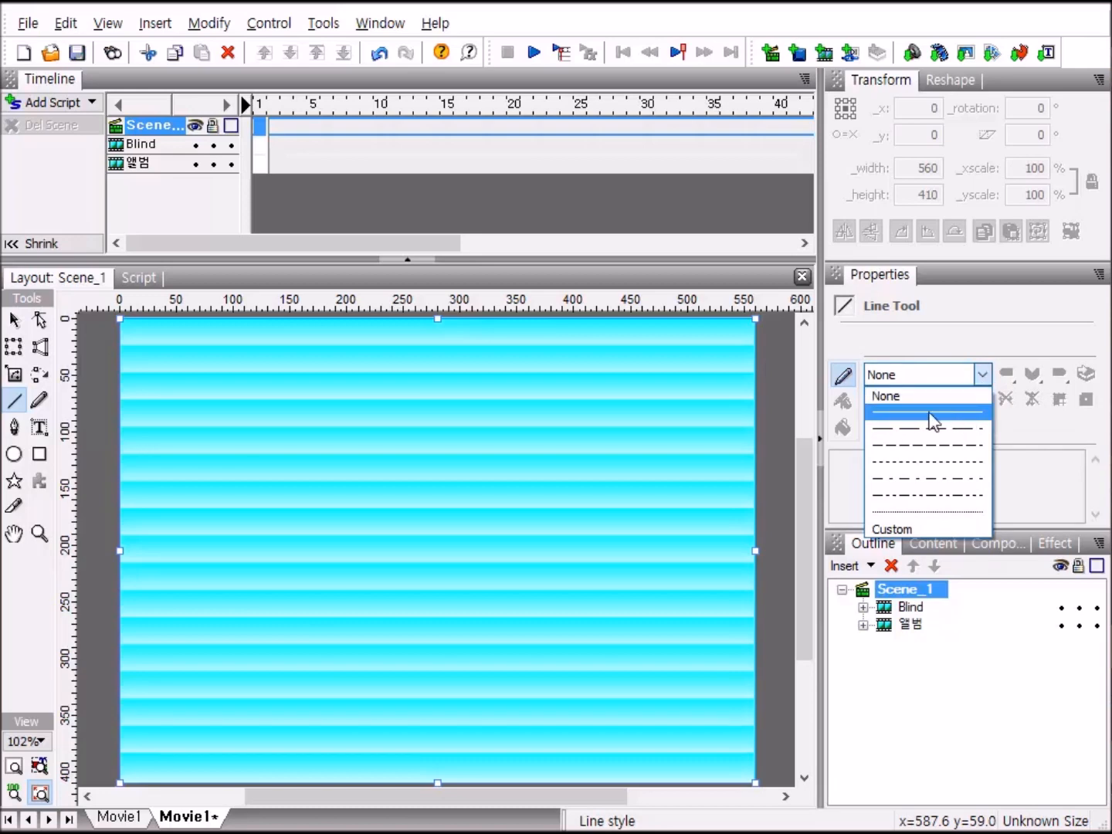
click(937, 408)
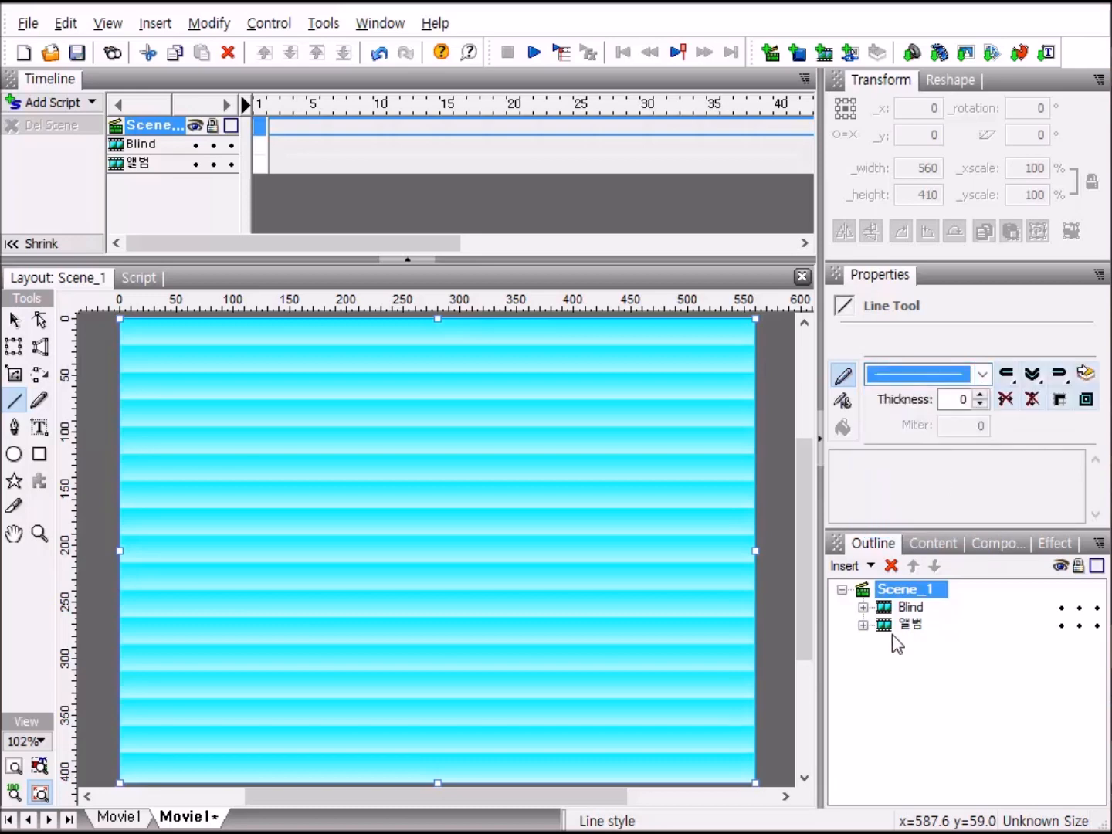
click(971, 400)
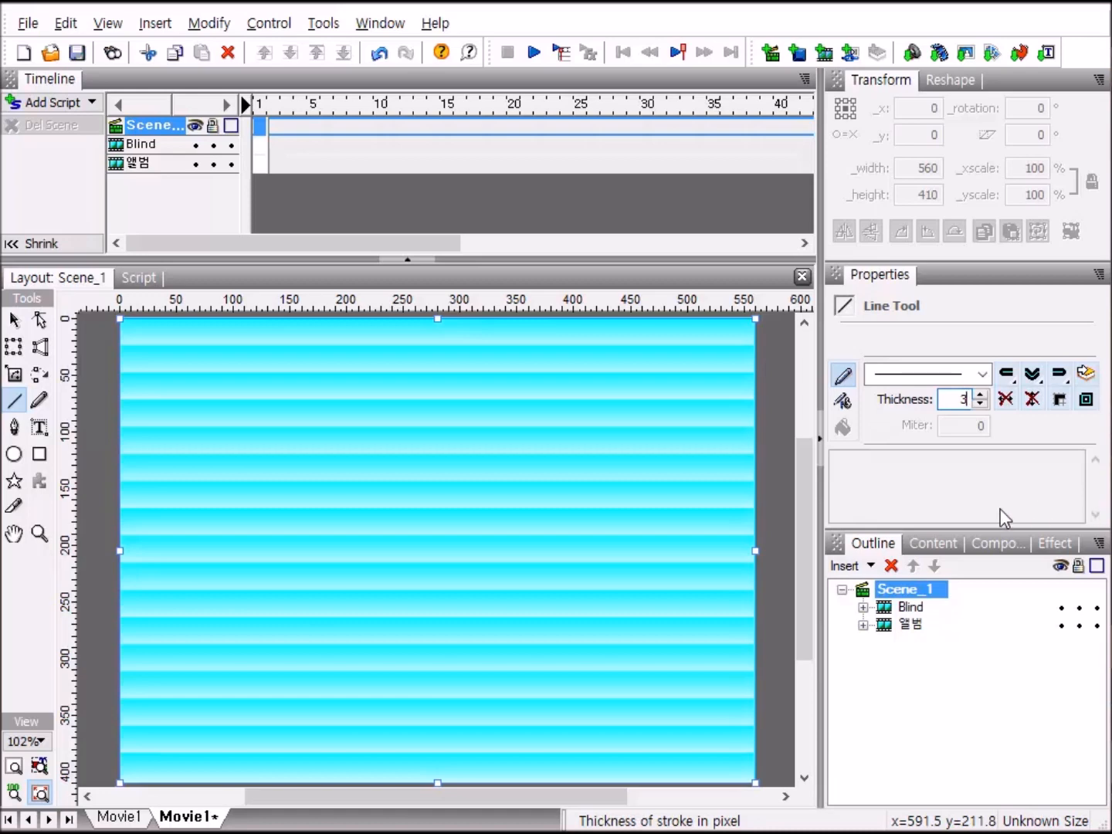
Set the stroke colour to solid red and draw a vertical line about 313 px long down from the stage's upper edge at x about 500.
click(843, 401)
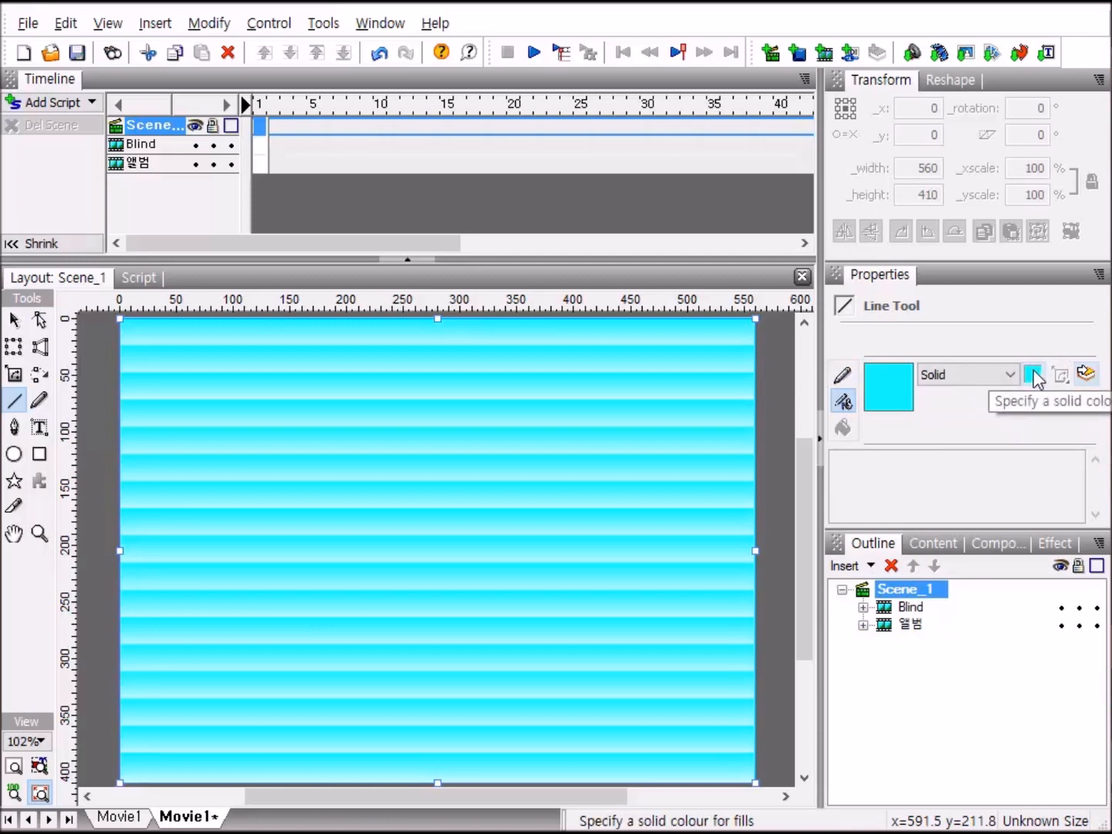
click(1034, 375)
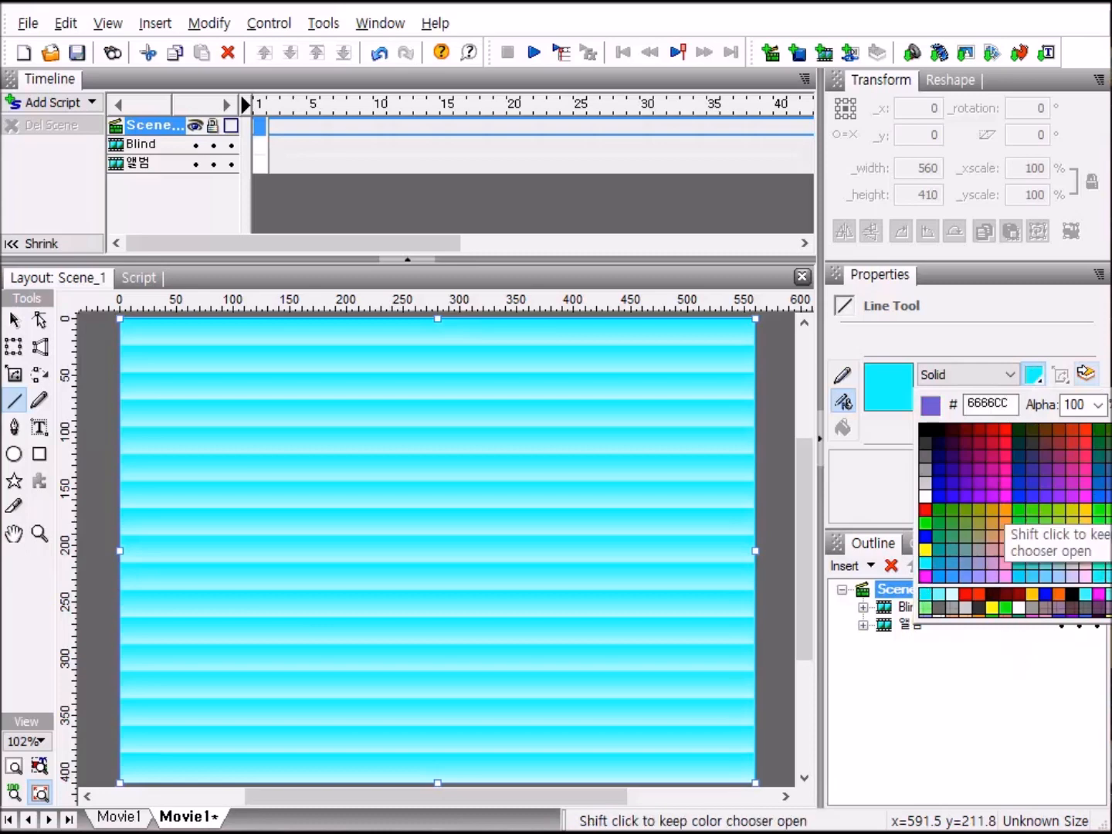
click(1087, 432)
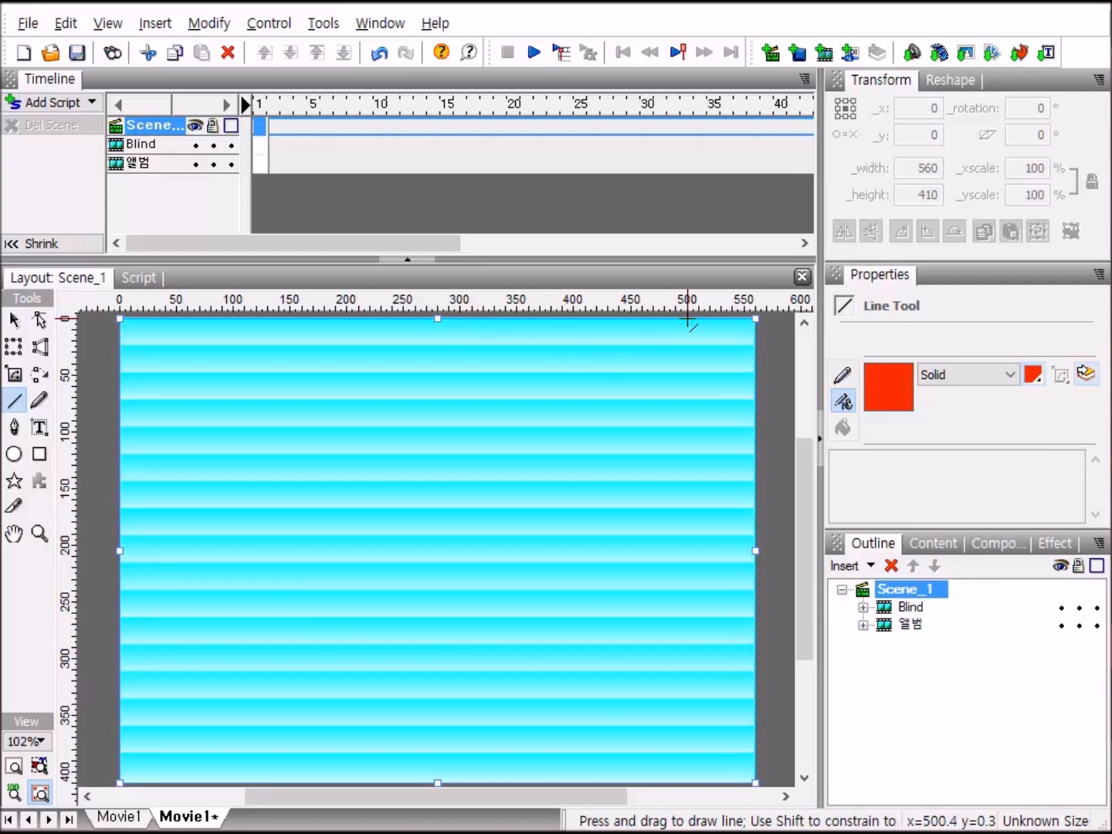
drag(688, 318, 707, 676)
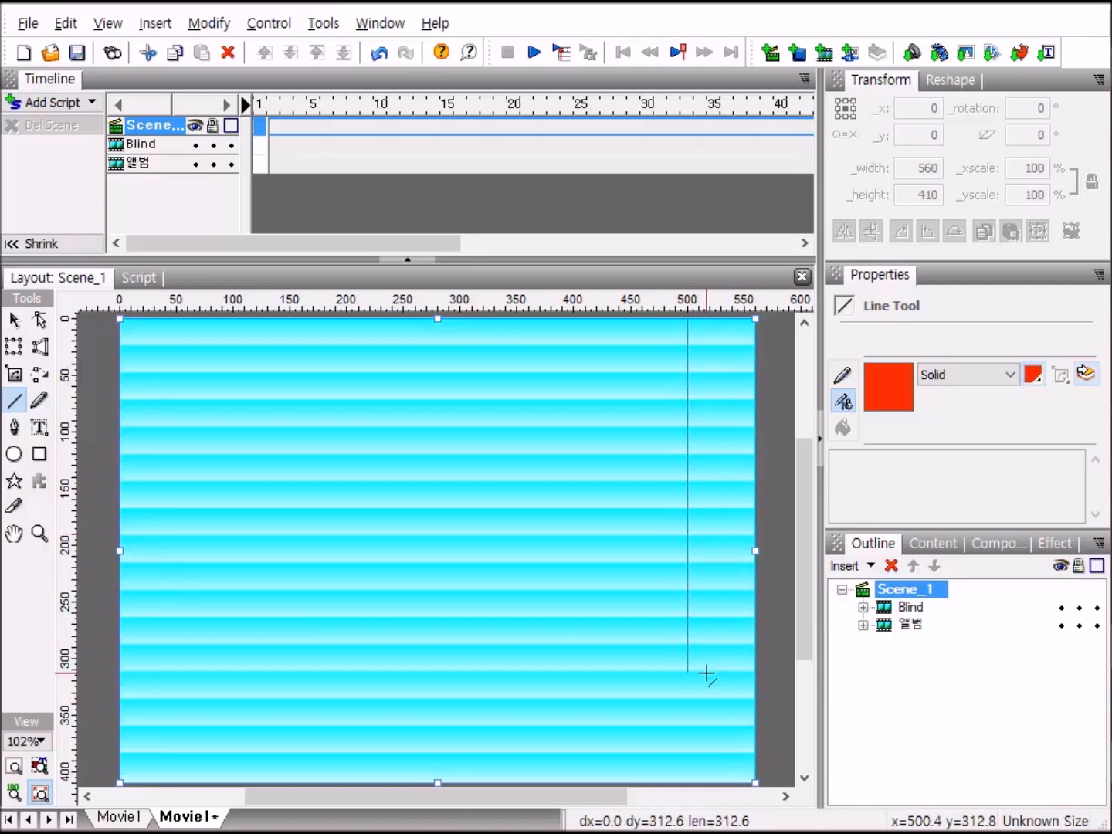
drag(707, 675, 707, 670)
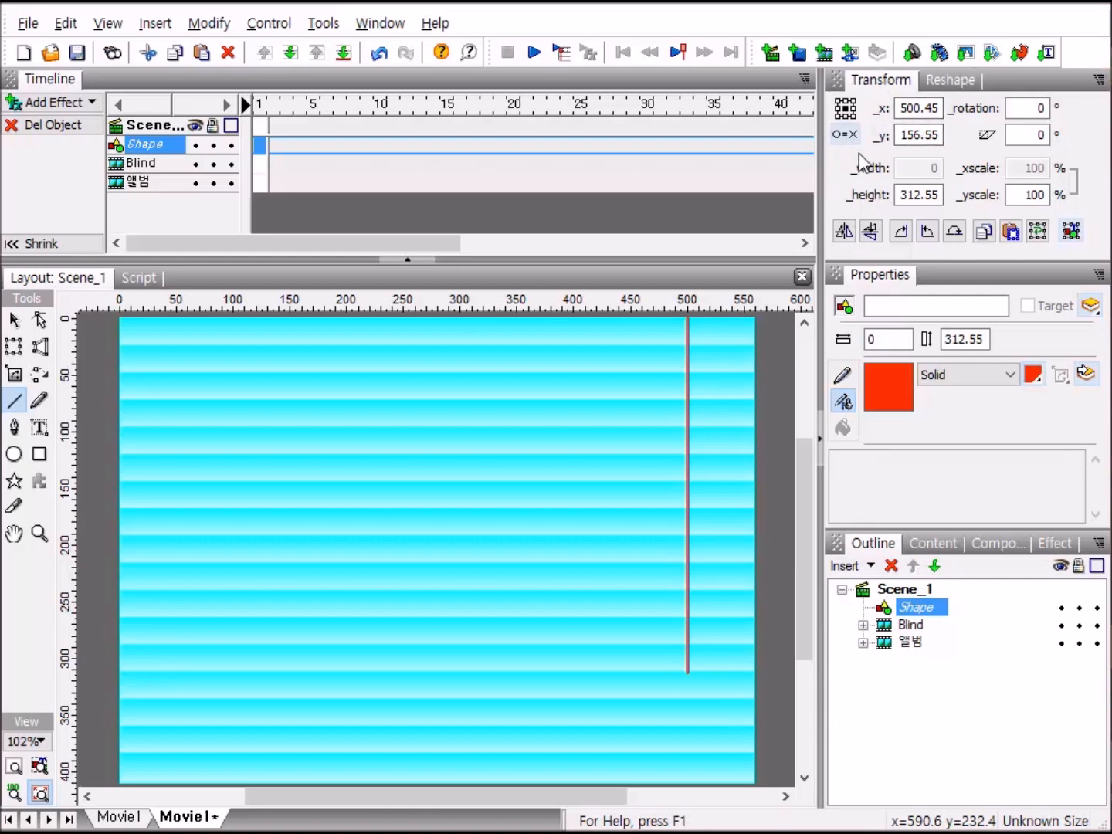
click(846, 110)
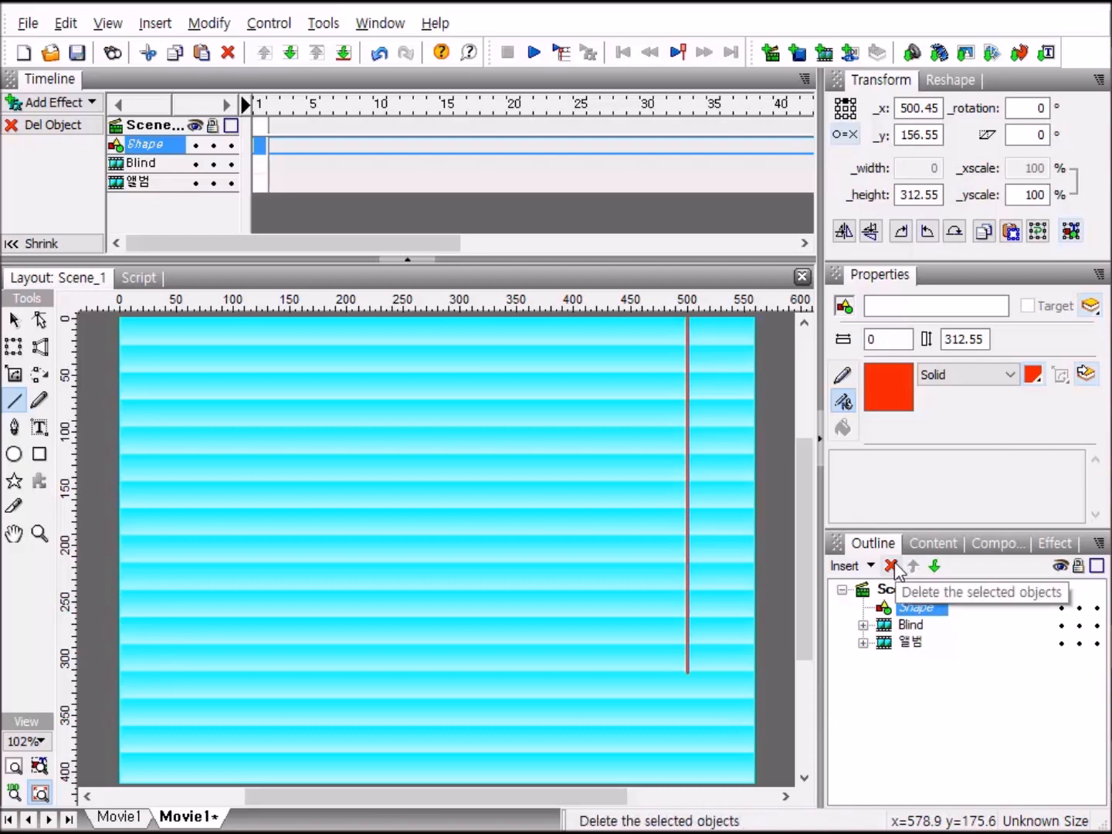
Rename the new red line shape as Line and give it a Place effect at frame 1.
click(918, 610)
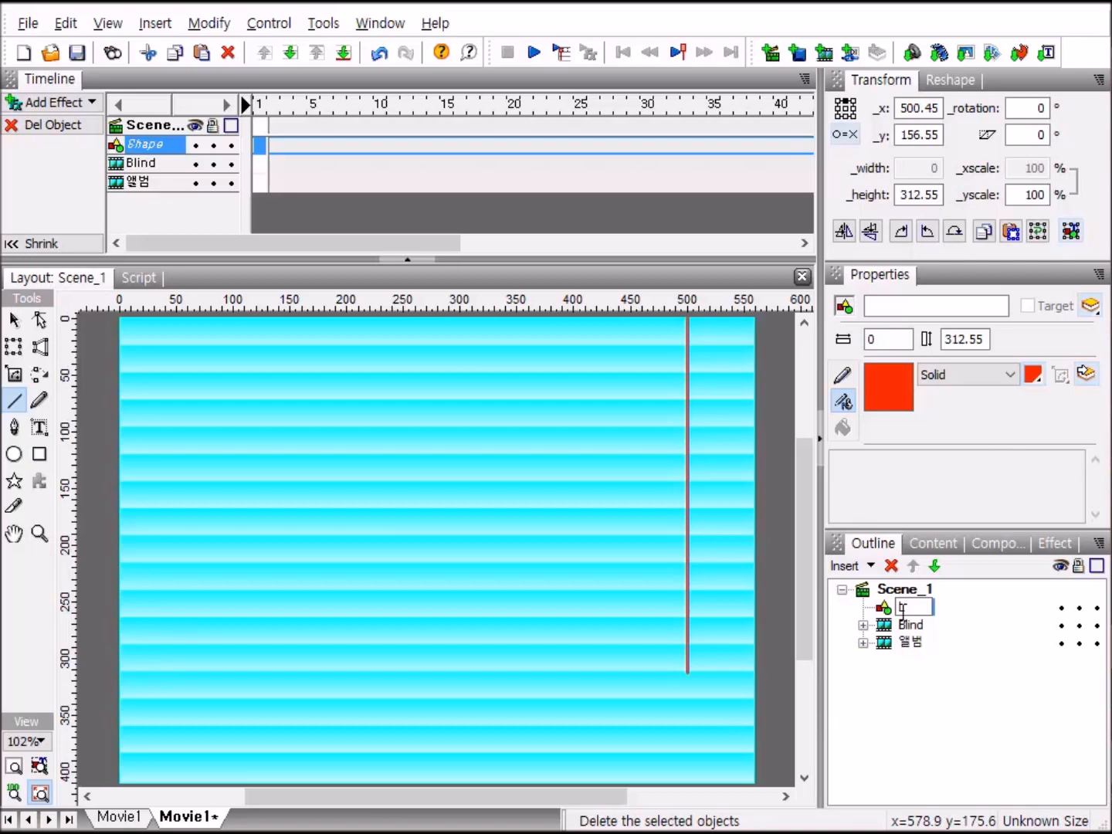
text(e)
key(Return)
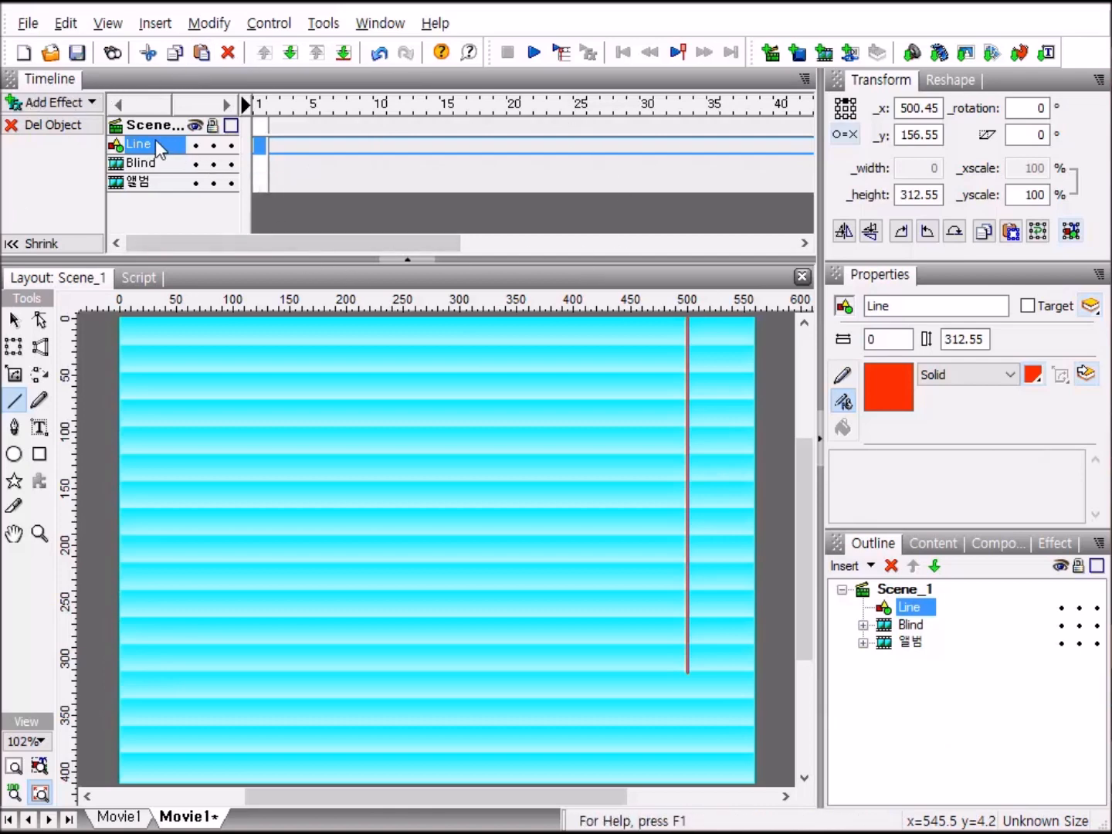
right_click(259, 154)
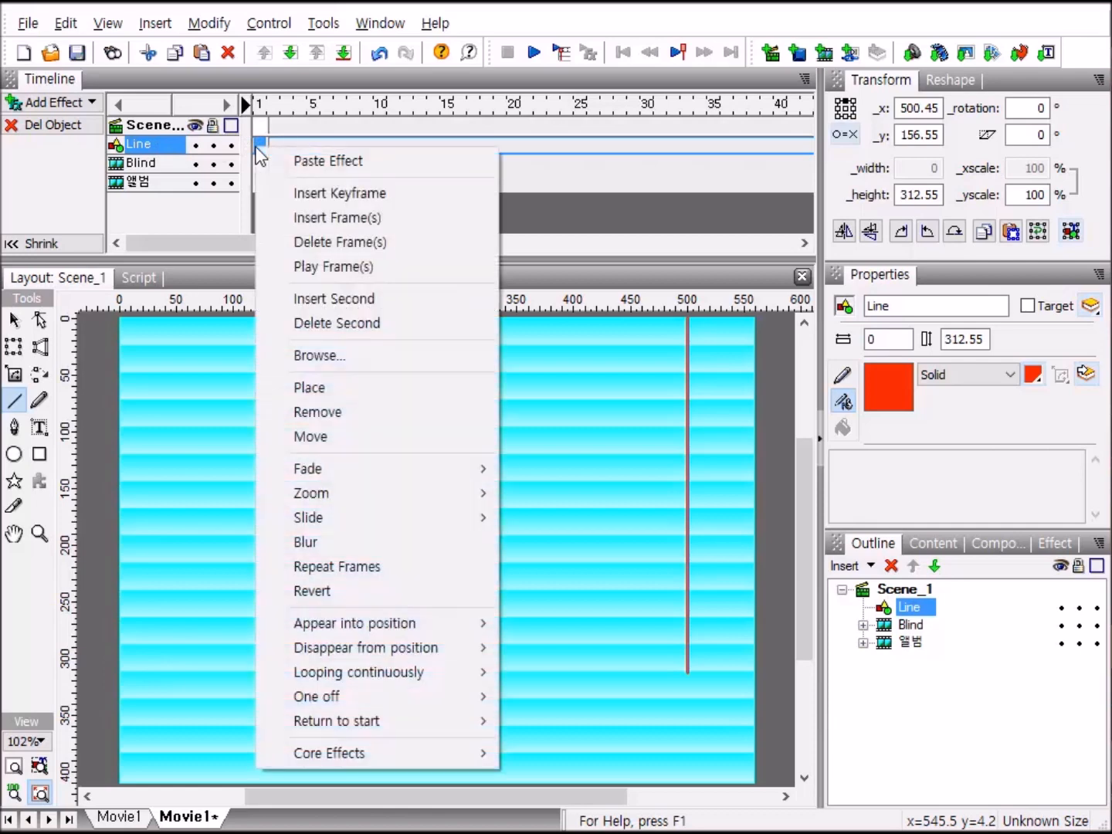
click(328, 388)
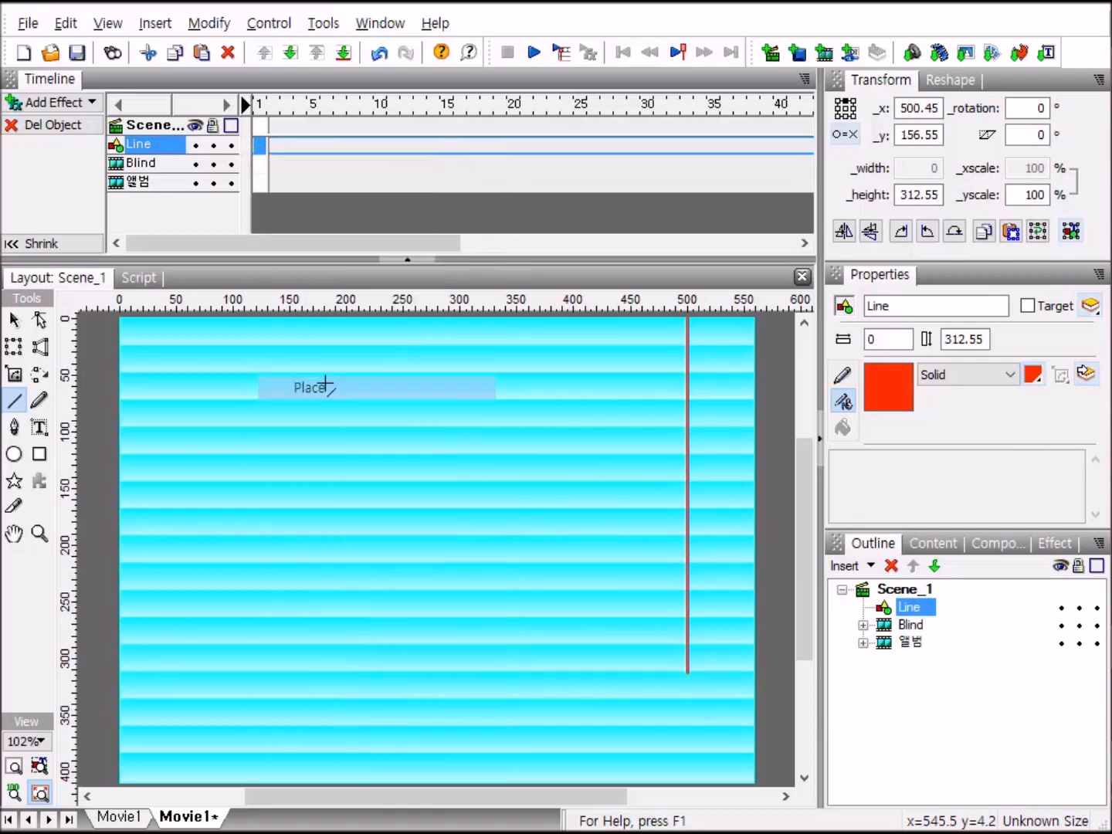
Position Line at x 500 and y 0 in frame 1.
click(262, 108)
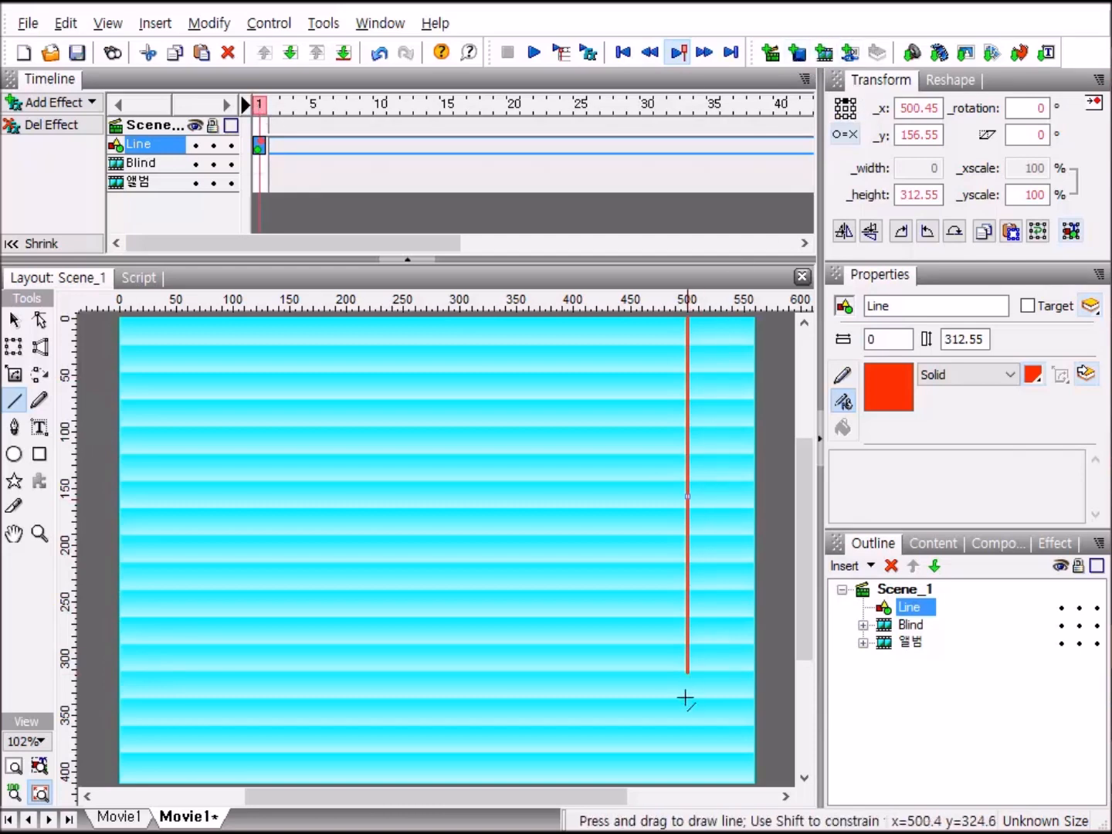
click(940, 109)
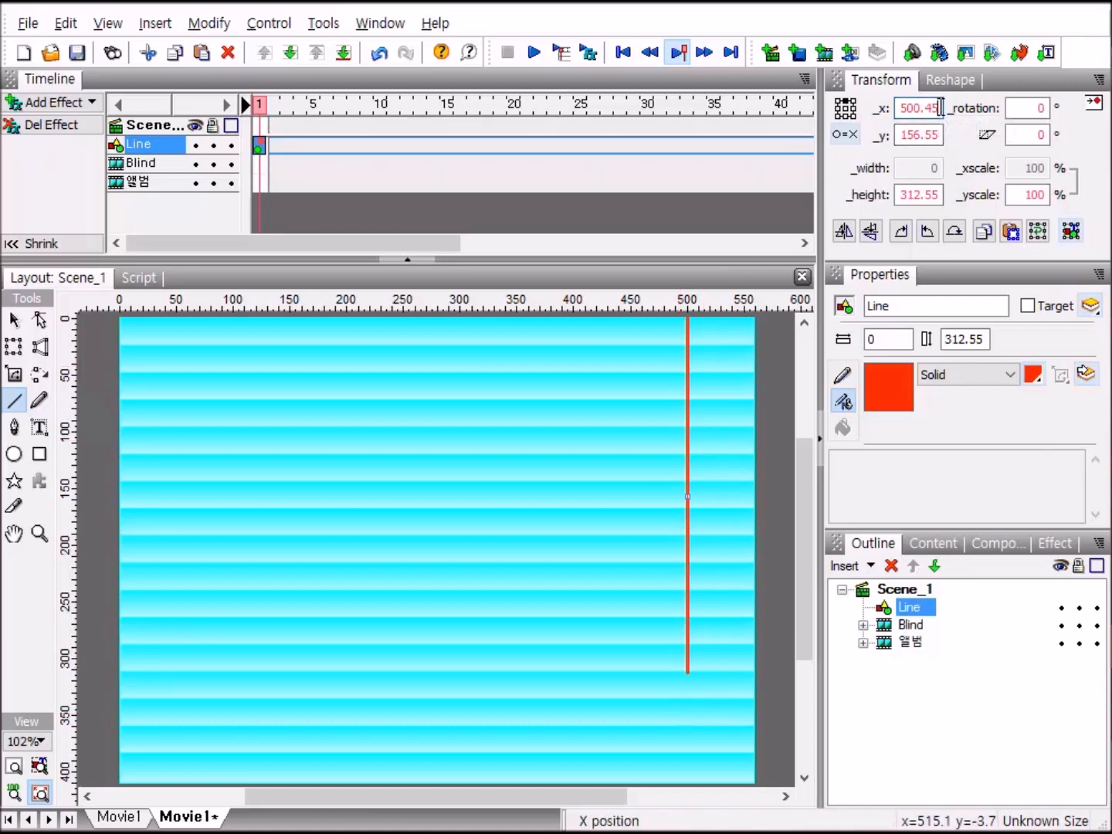
key(BackSpace)
key(BackSpace)
key(Tab)
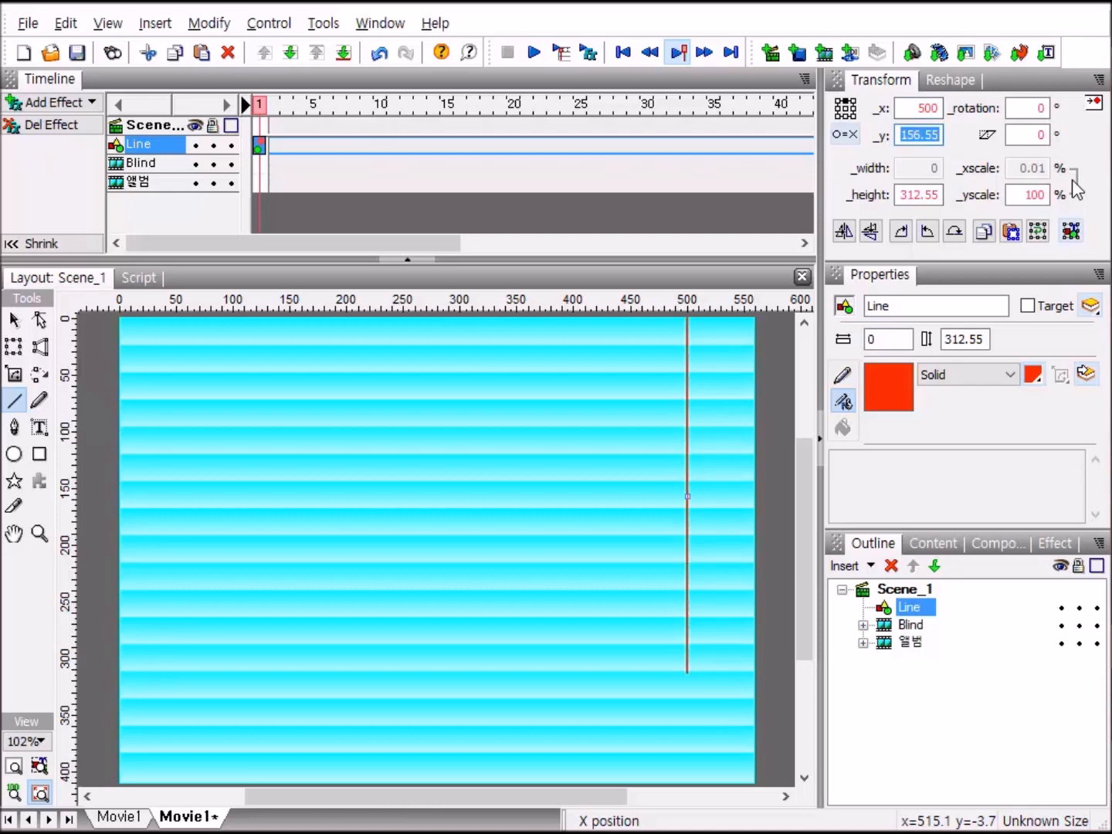
text(0)
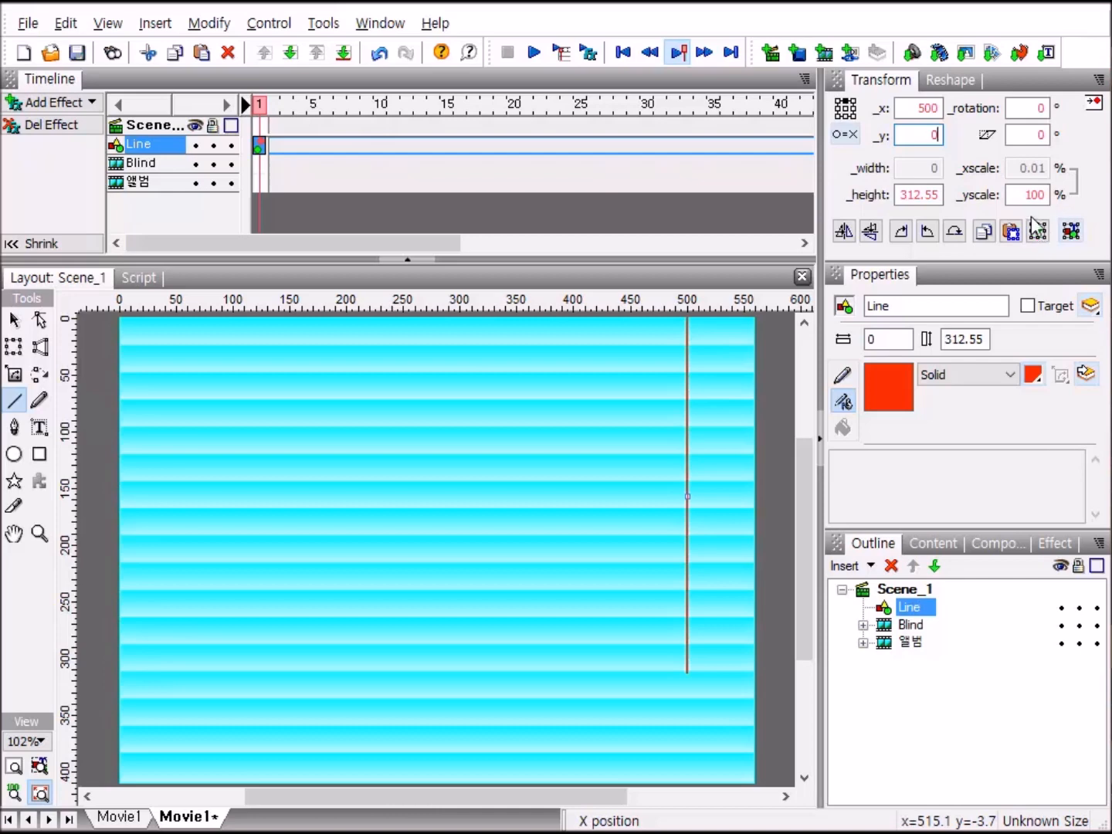
key(Tab)
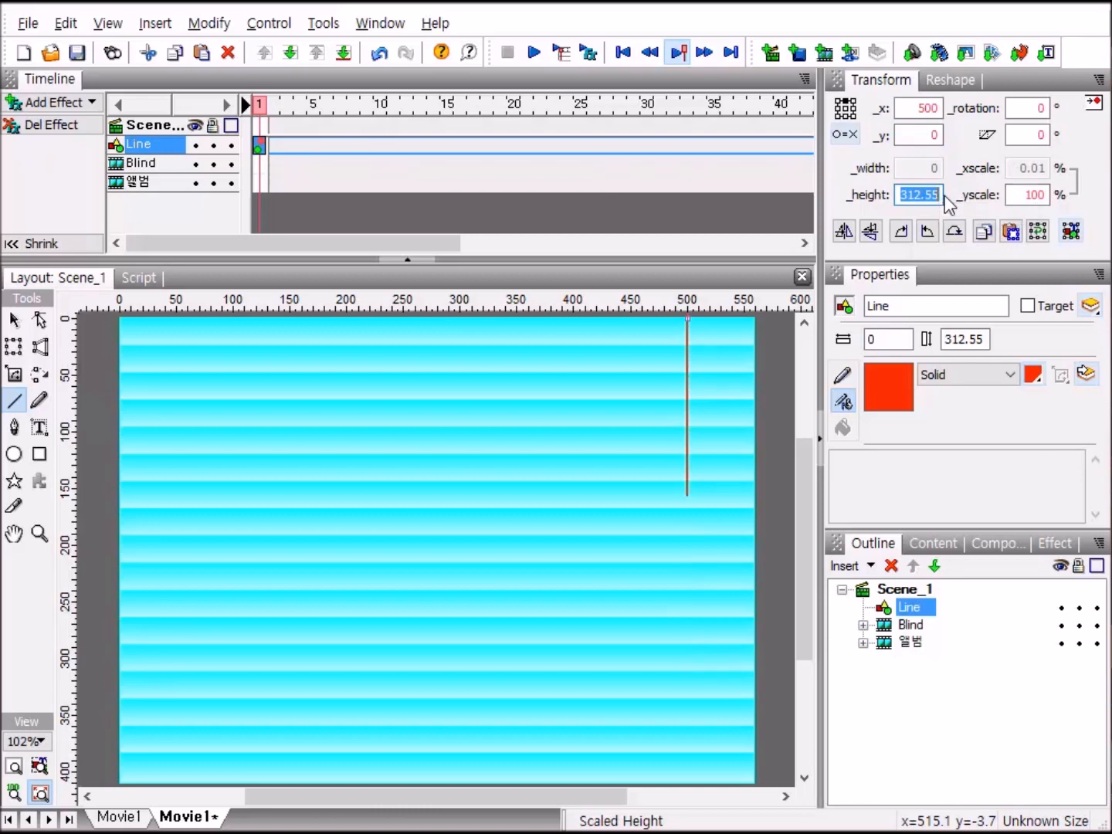
Set Line's height to 600 in frame 1 and give it a 30-frame Move effect starting at frame 10.
text(600)
key(Return)
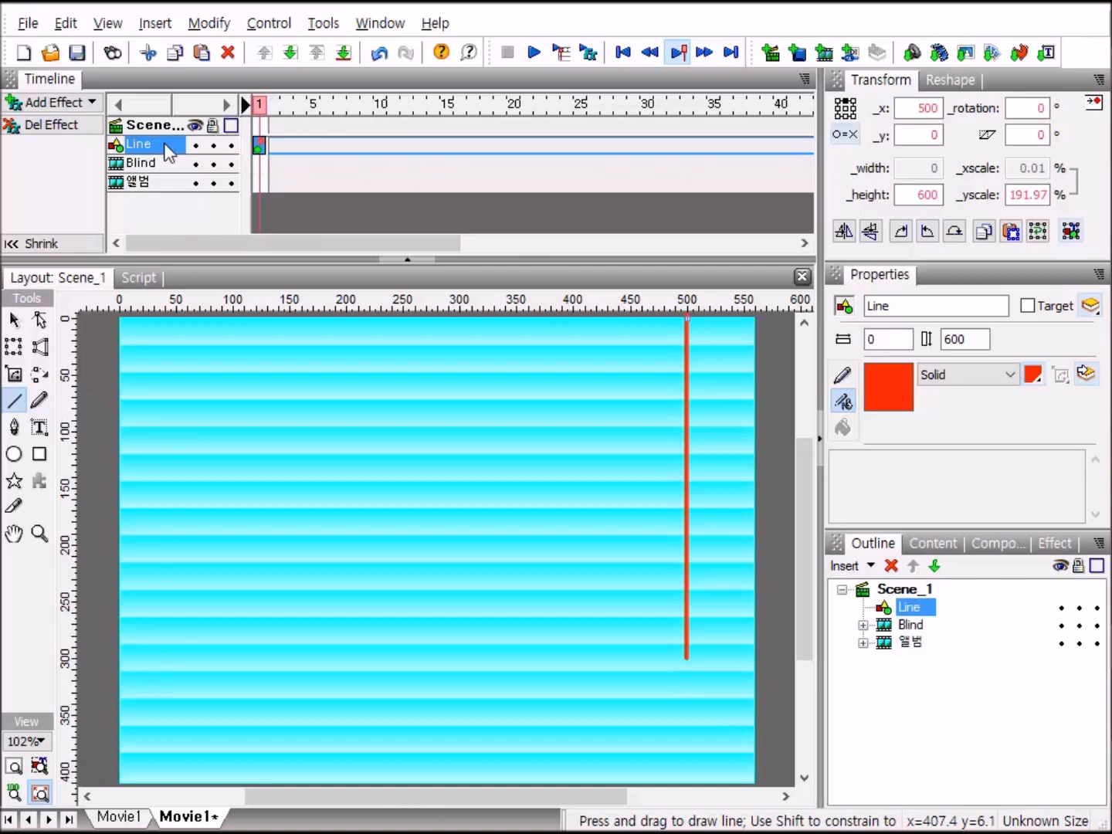
click(381, 145)
right_click(386, 150)
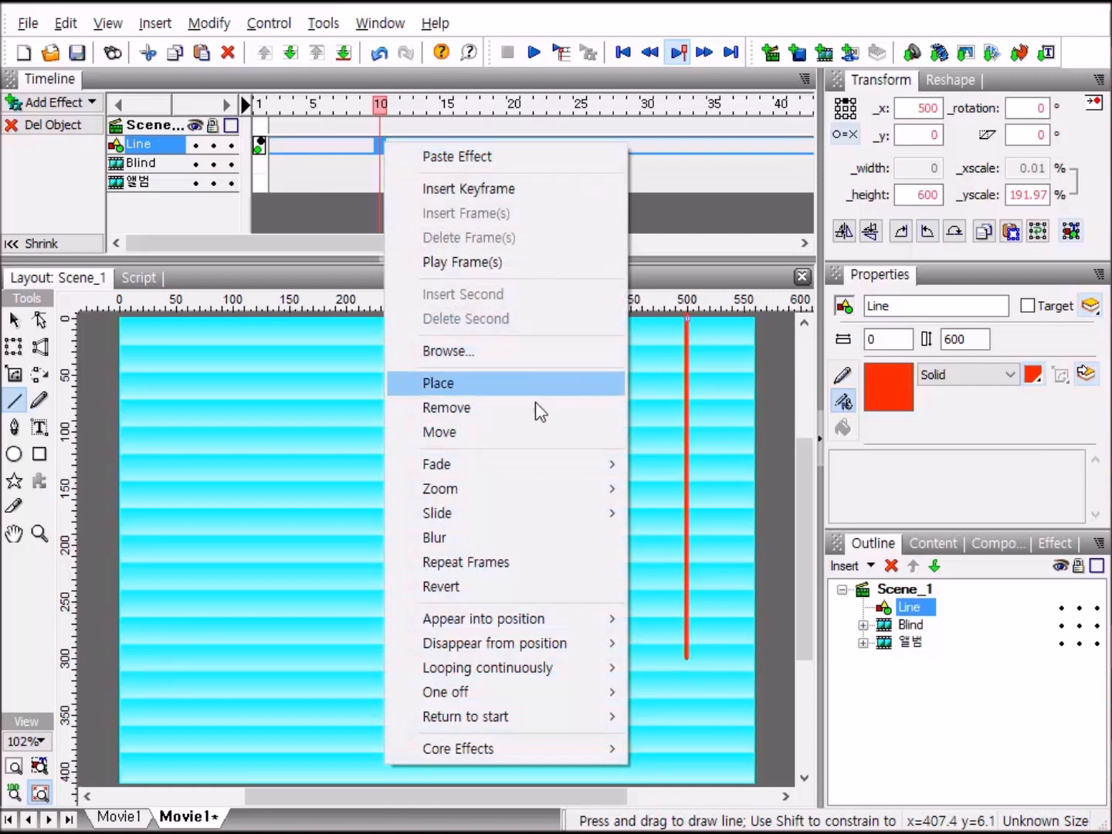
click(480, 429)
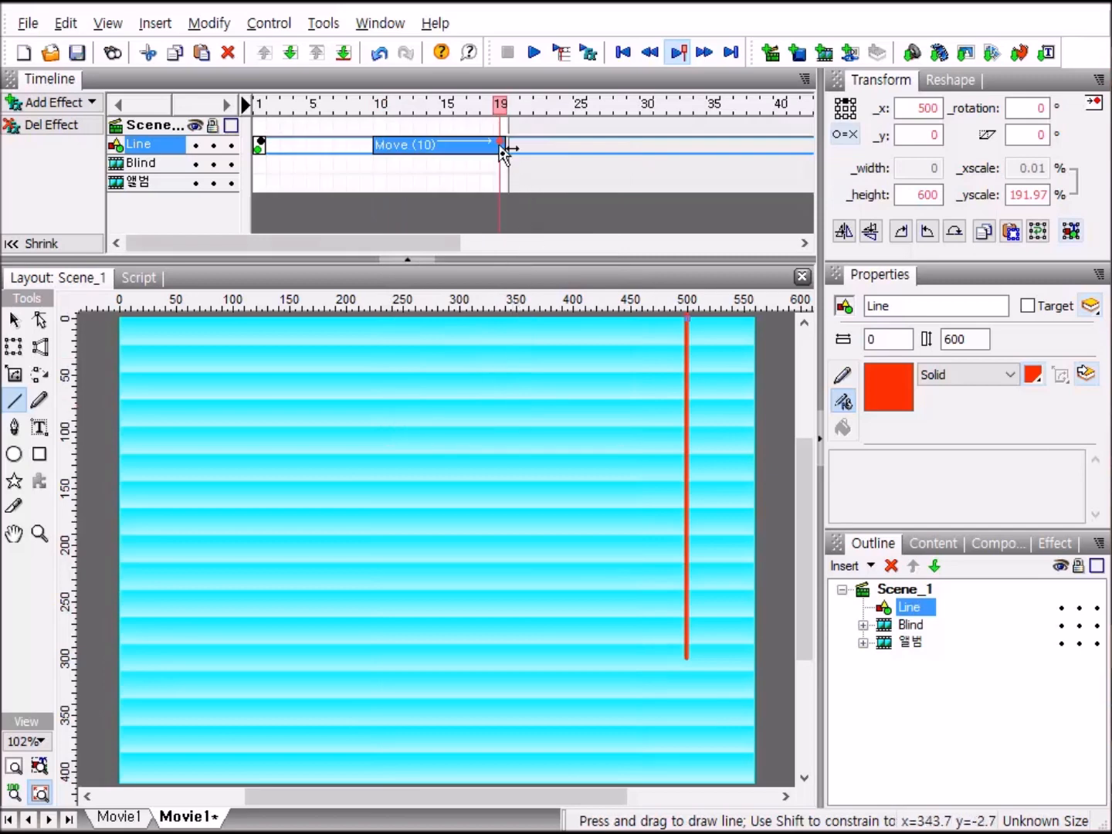
drag(507, 144, 772, 139)
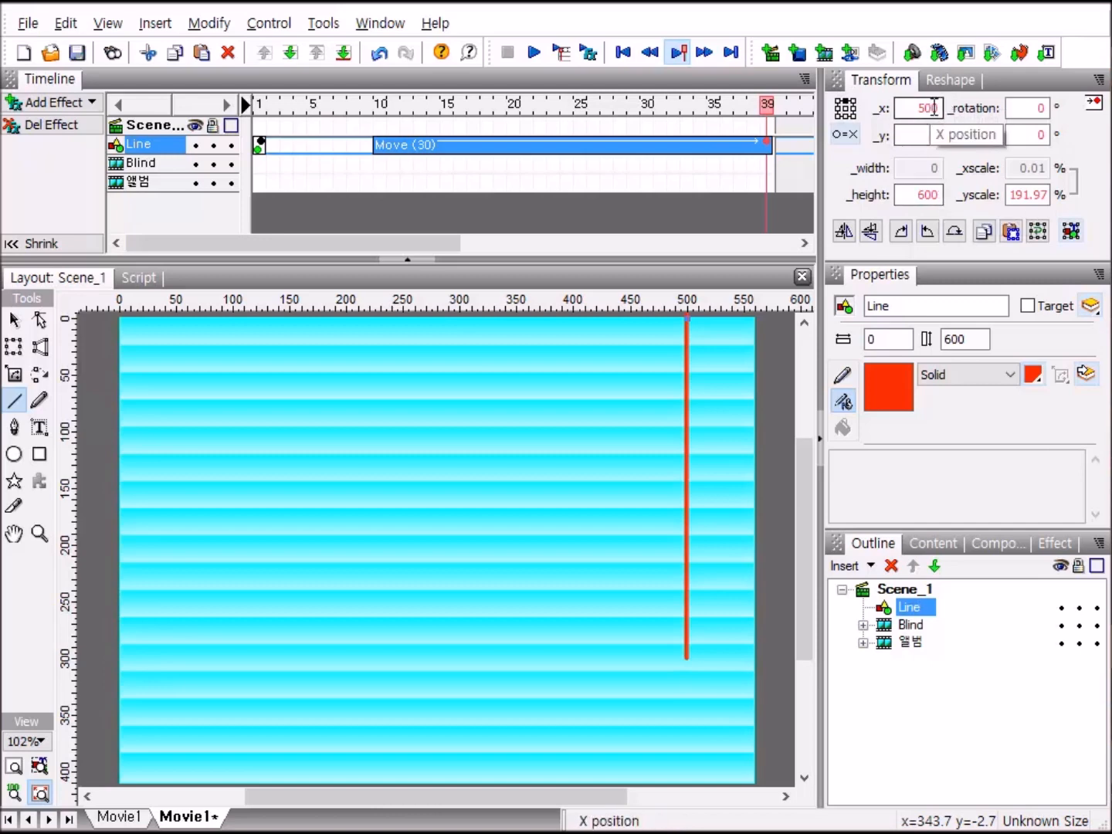
Set Line's height to 50 at the end of the Move effect in frame 39.
click(941, 196)
key(BackSpace)
key(BackSpace)
key(BackSpace)
text(50)
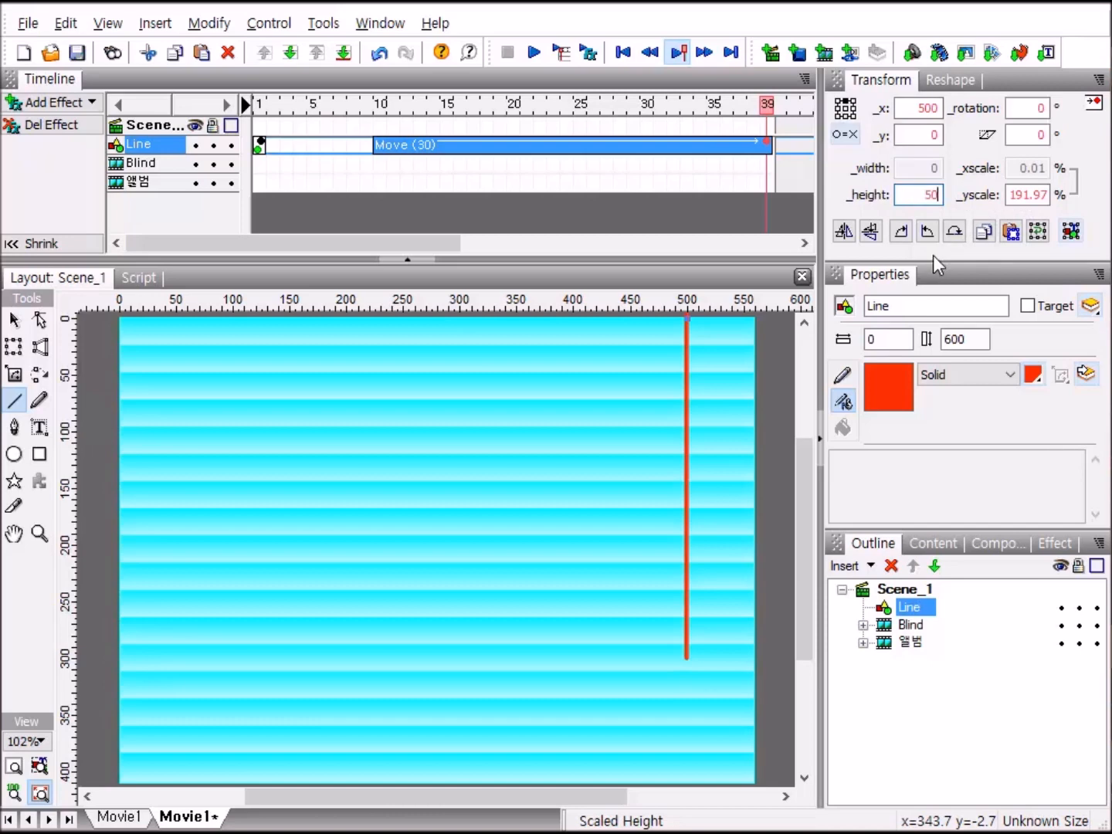
Give Line a second Move effect starting at frame 150 and extend it to 30 frames.
click(414, 243)
drag(414, 245, 699, 257)
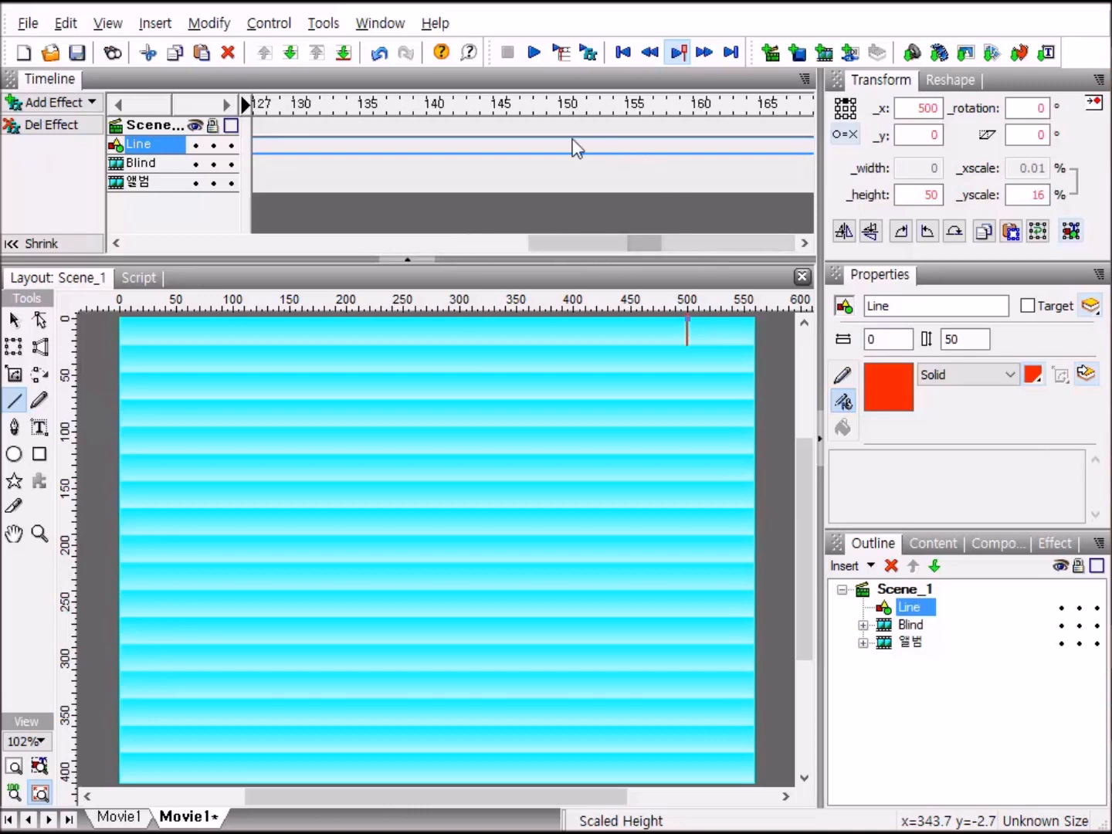
click(567, 145)
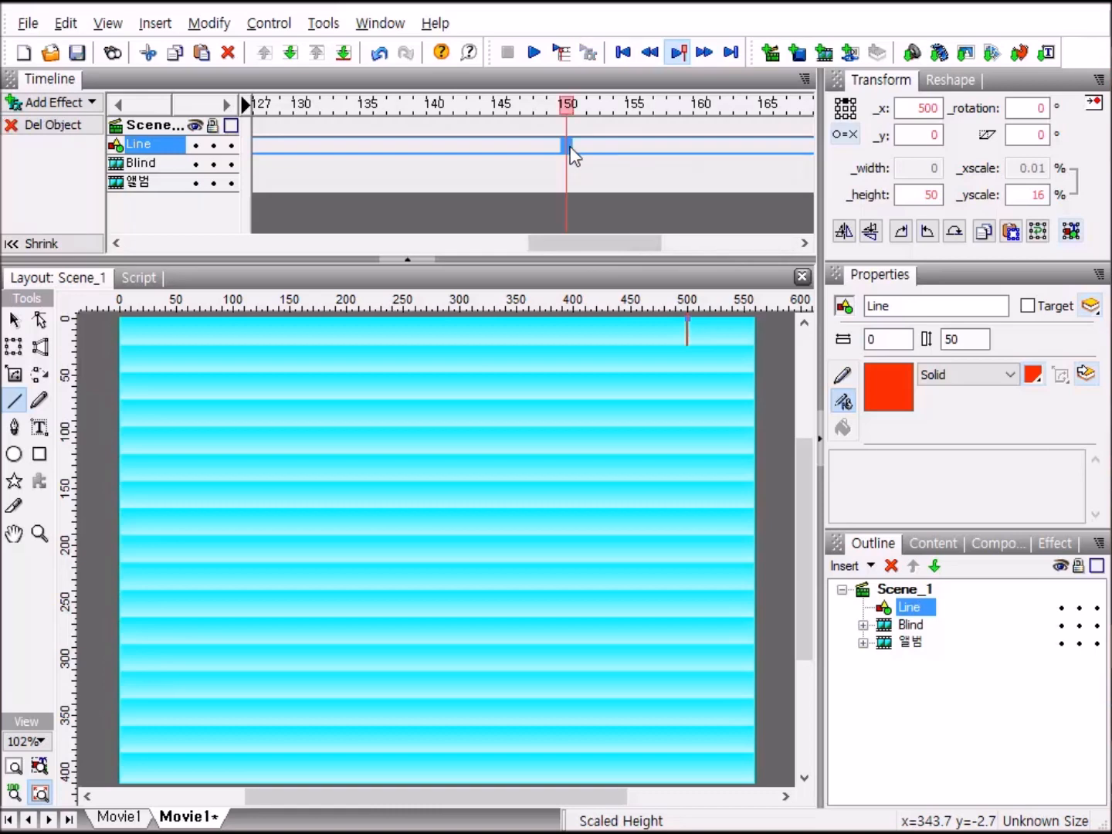
right_click(571, 148)
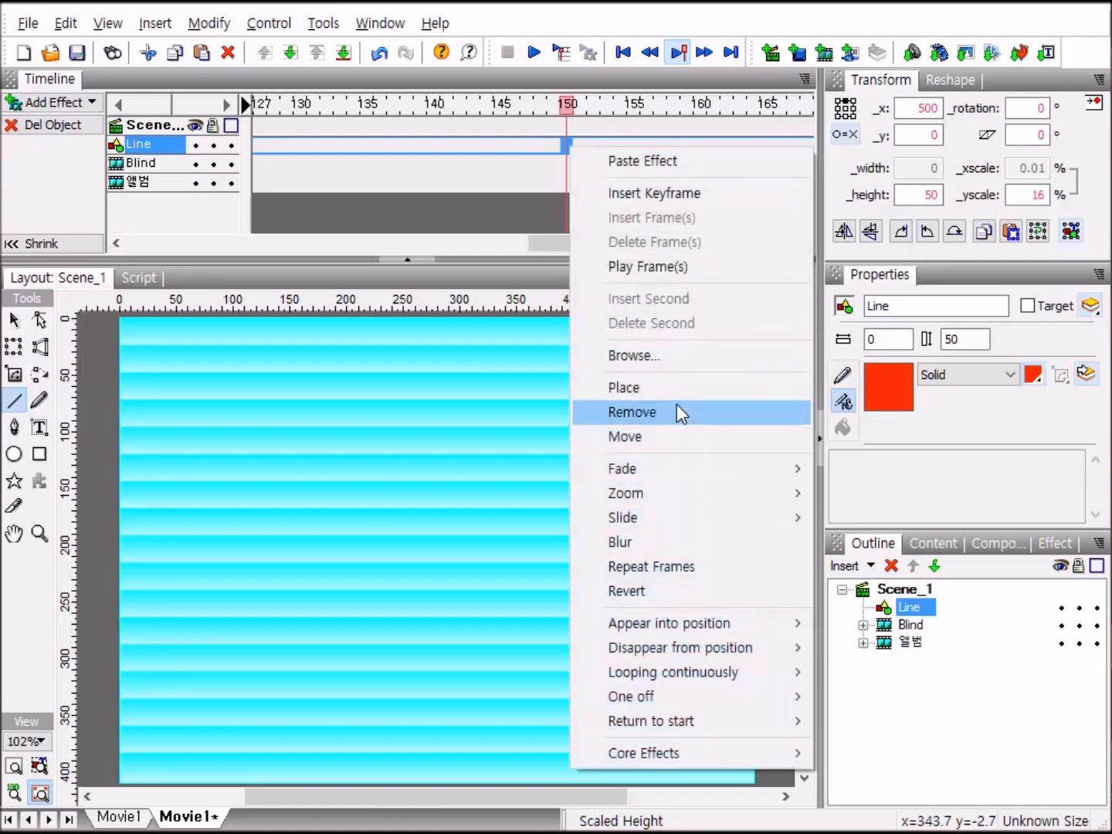
click(663, 439)
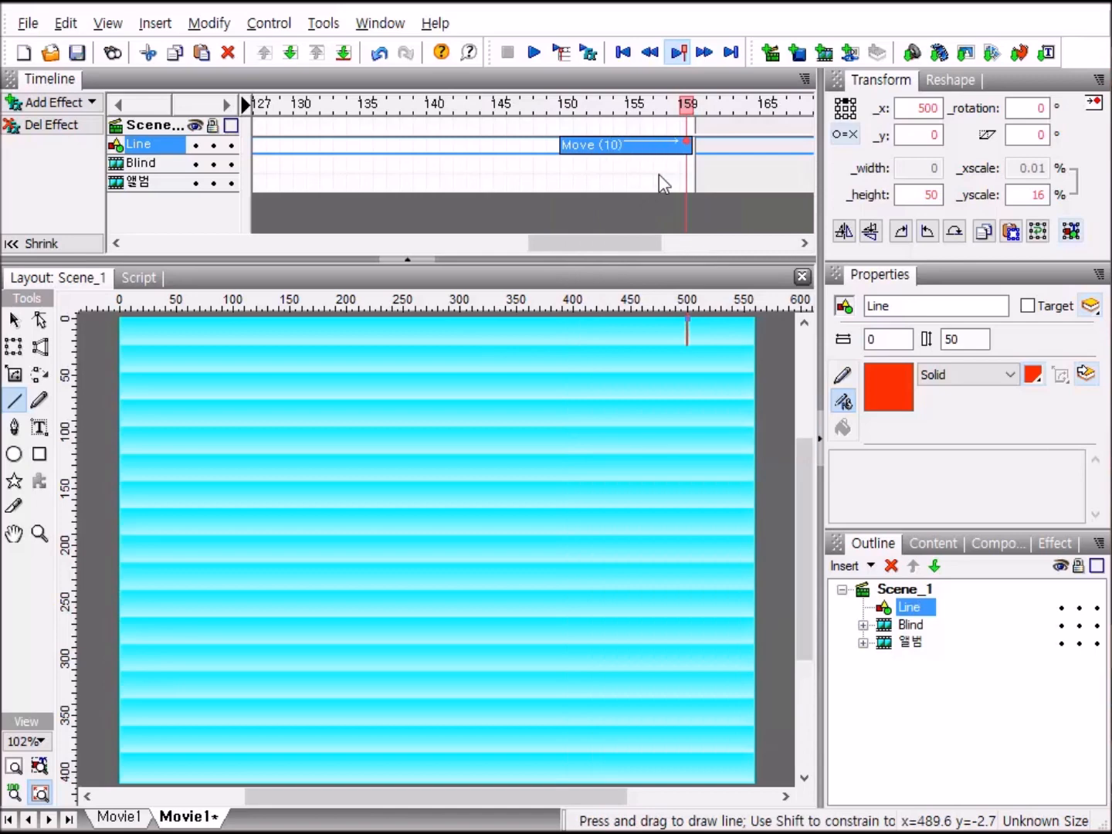
mouse_move(591, 240)
mouse_down()
mouse_move(637, 245)
mouse_move(610, 245)
mouse_up()
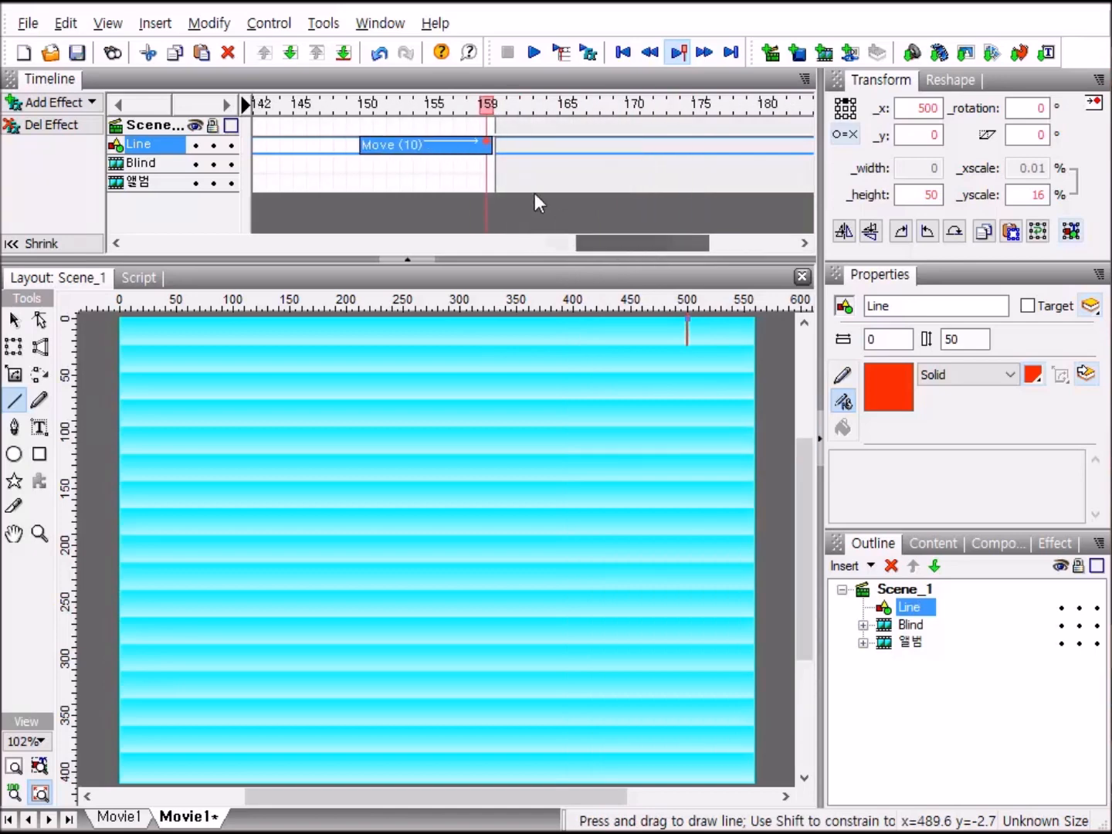
drag(488, 147, 755, 156)
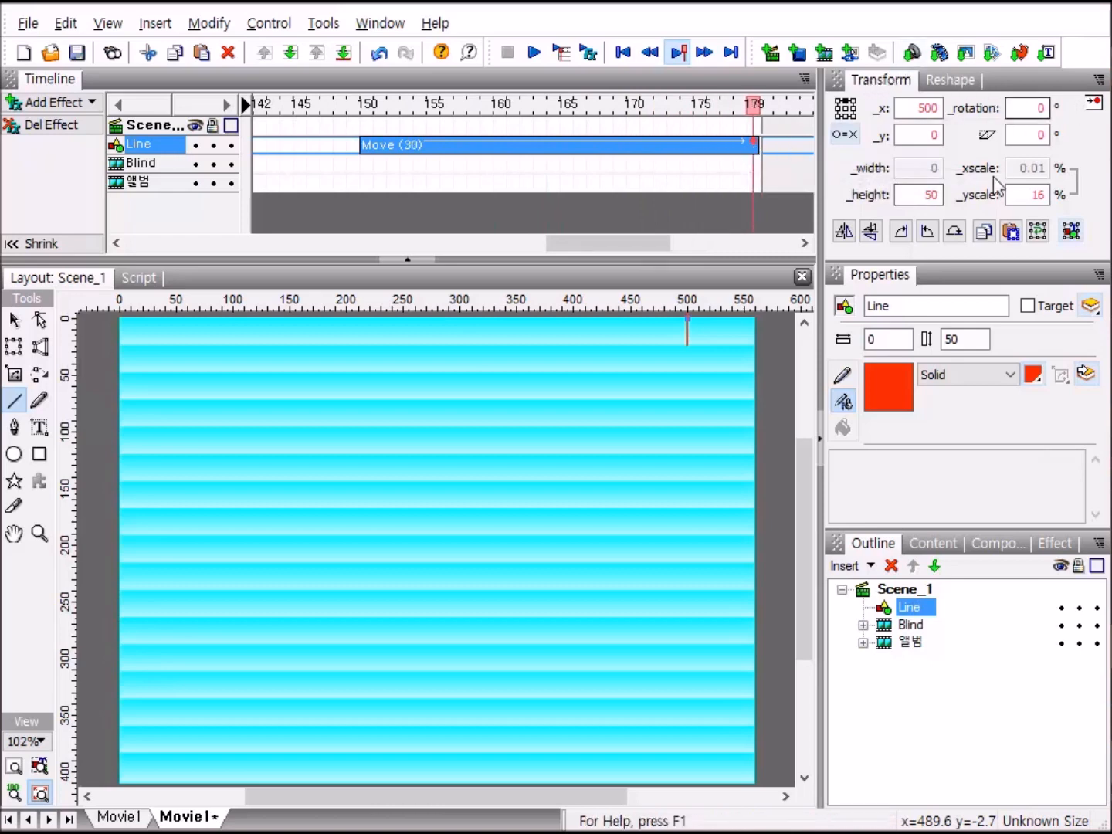
Set Line's height to 600 at frame 179 and add a Place effect to it at frame 210.
click(942, 192)
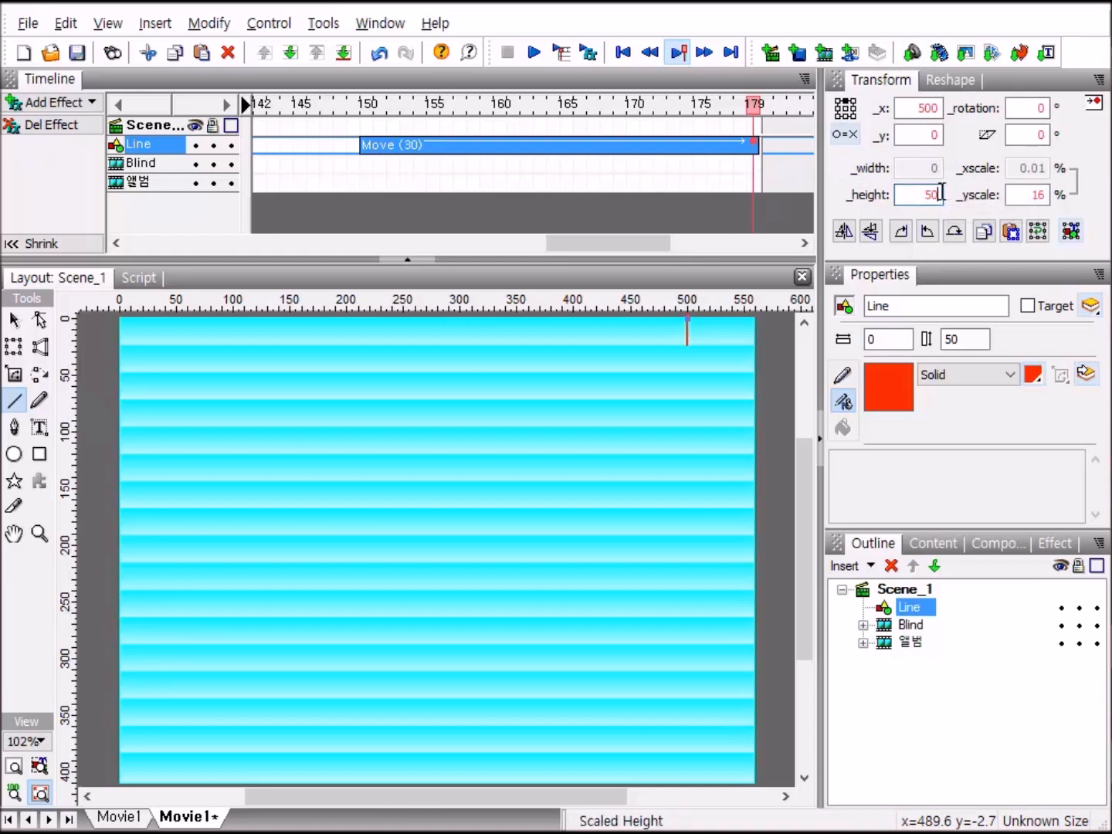
key(BackSpace)
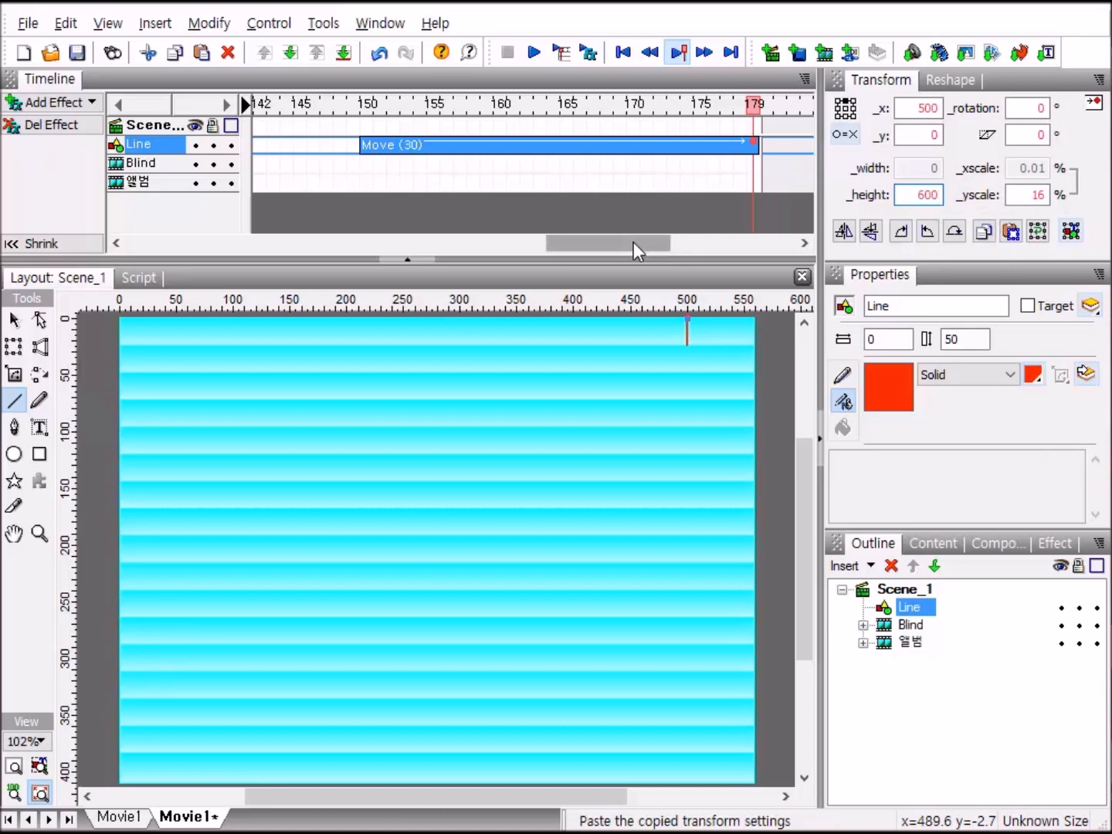
drag(622, 242, 724, 249)
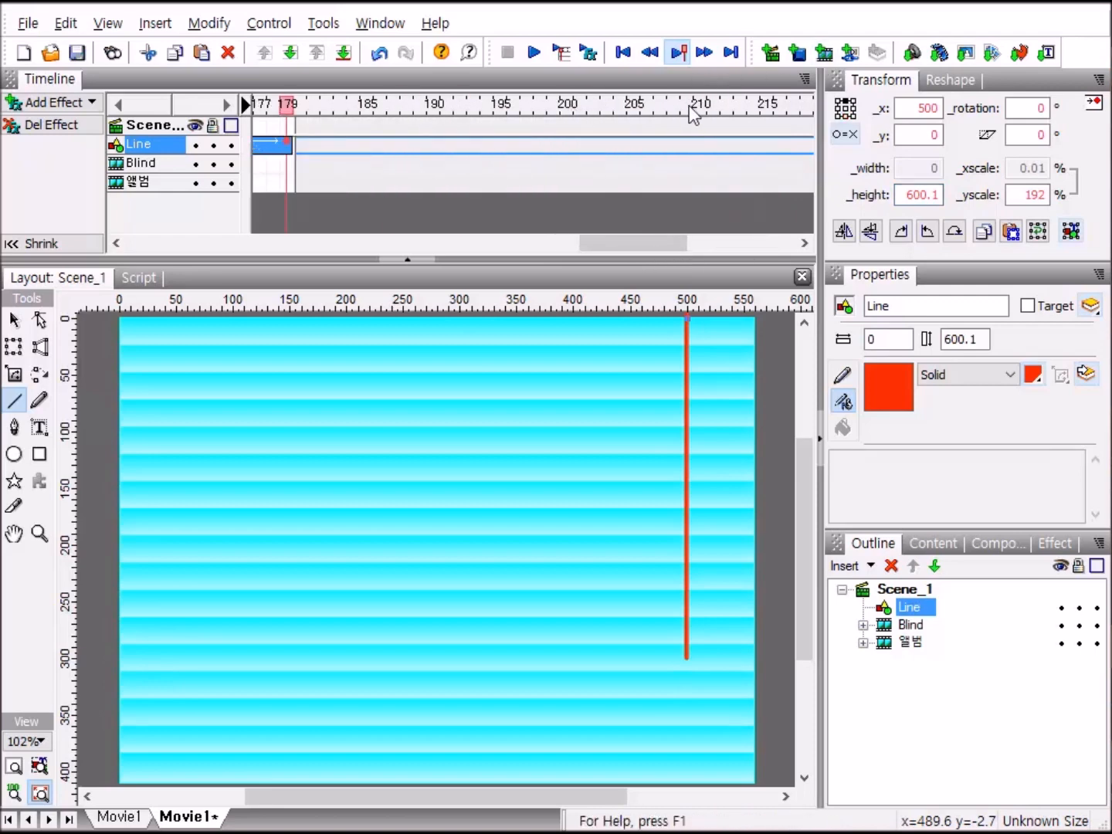
click(703, 138)
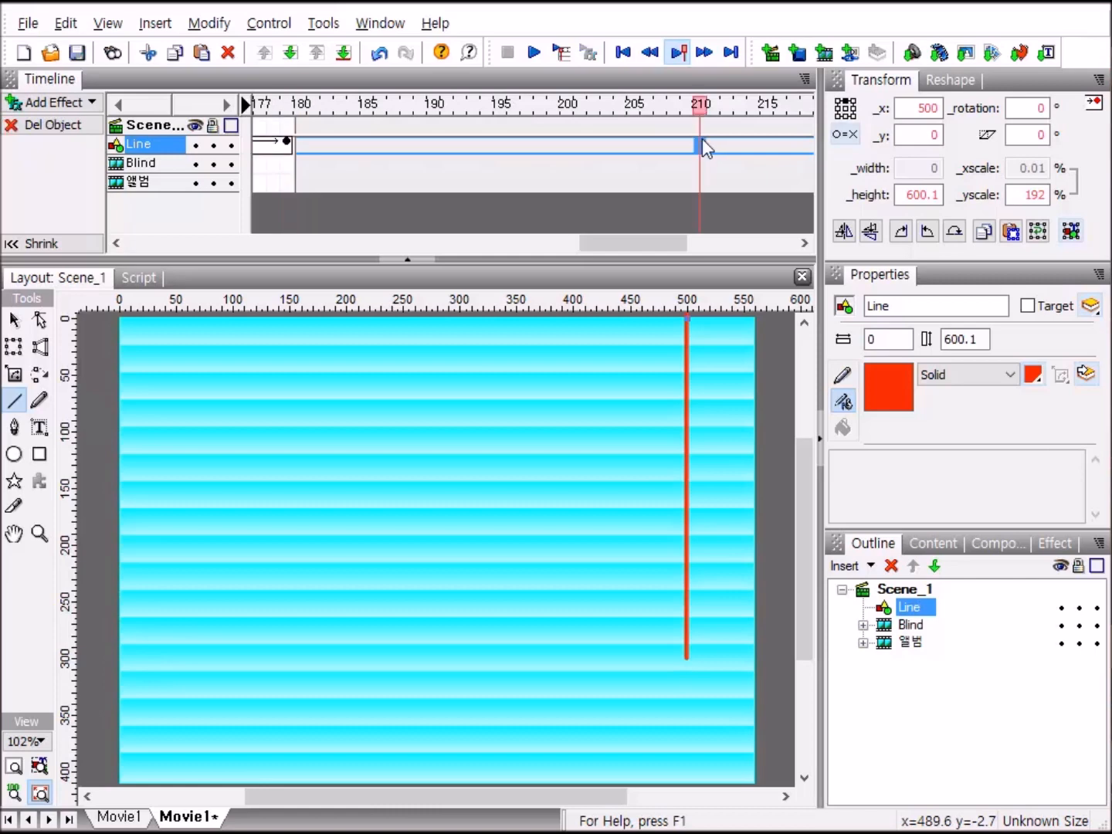
right_click(702, 138)
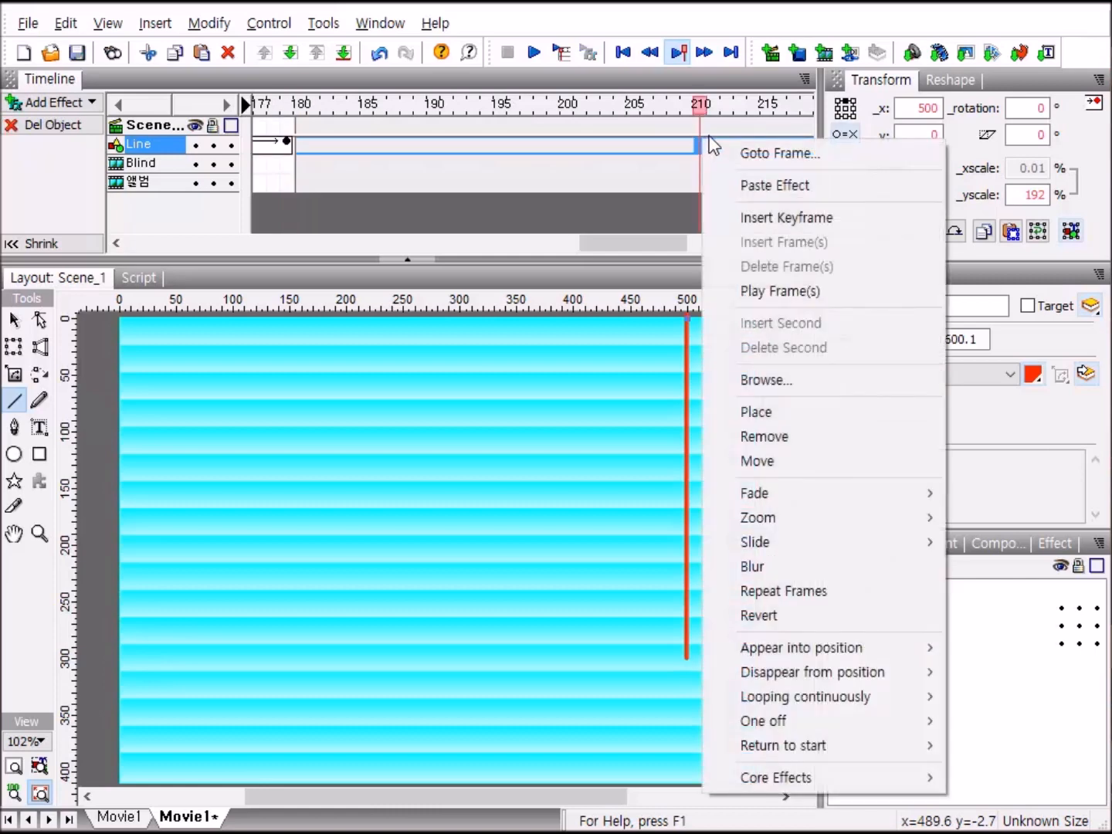
click(798, 415)
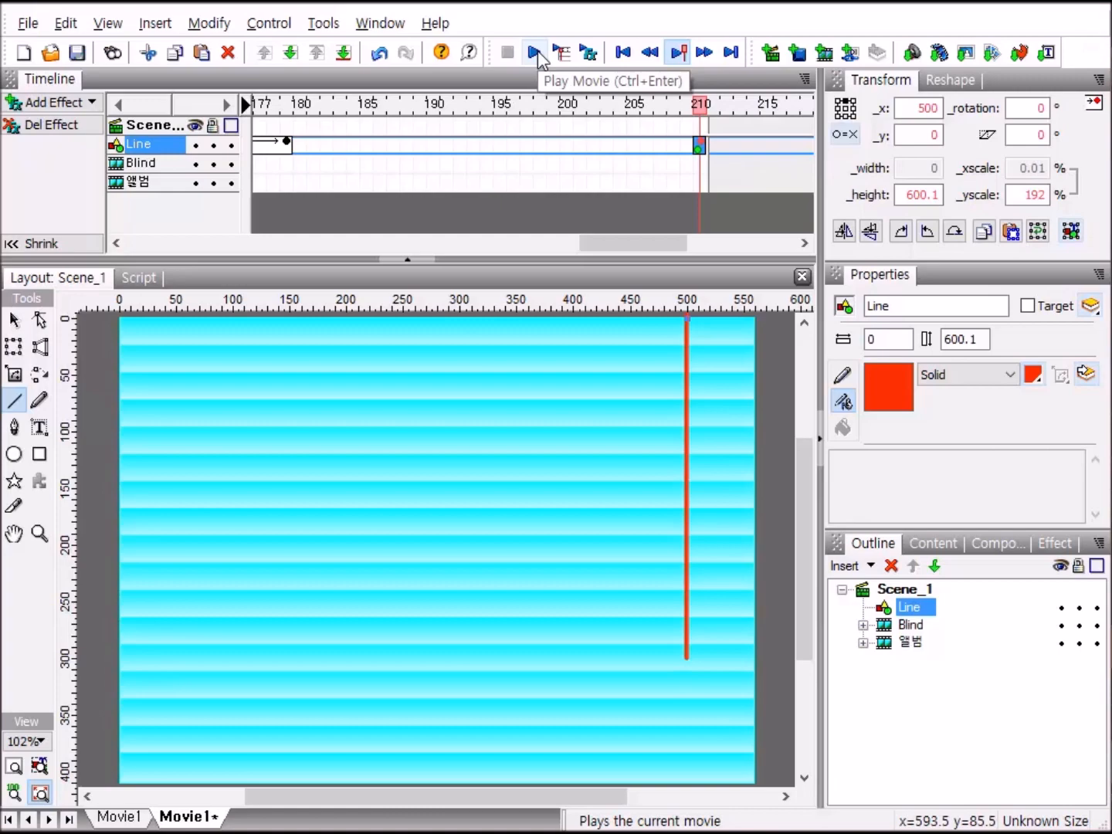
Play the movie to check the pull line together with the blind and album, and stop playback.
click(537, 54)
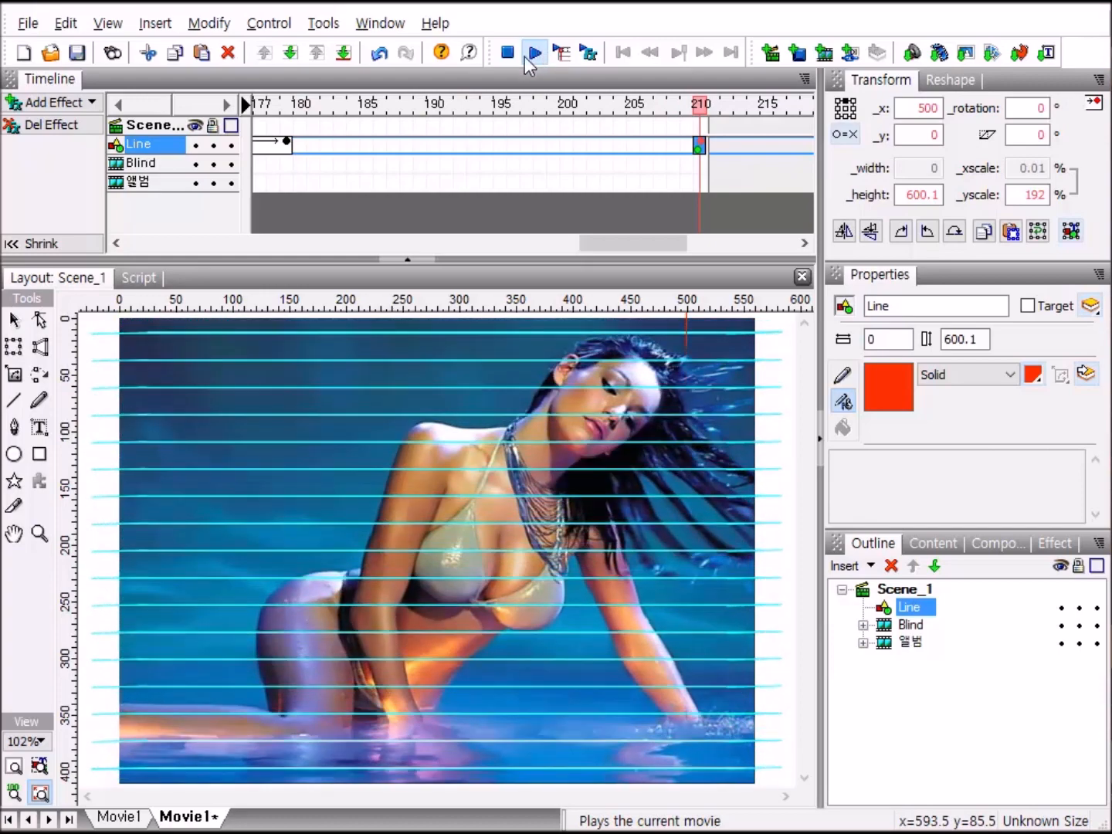
click(502, 56)
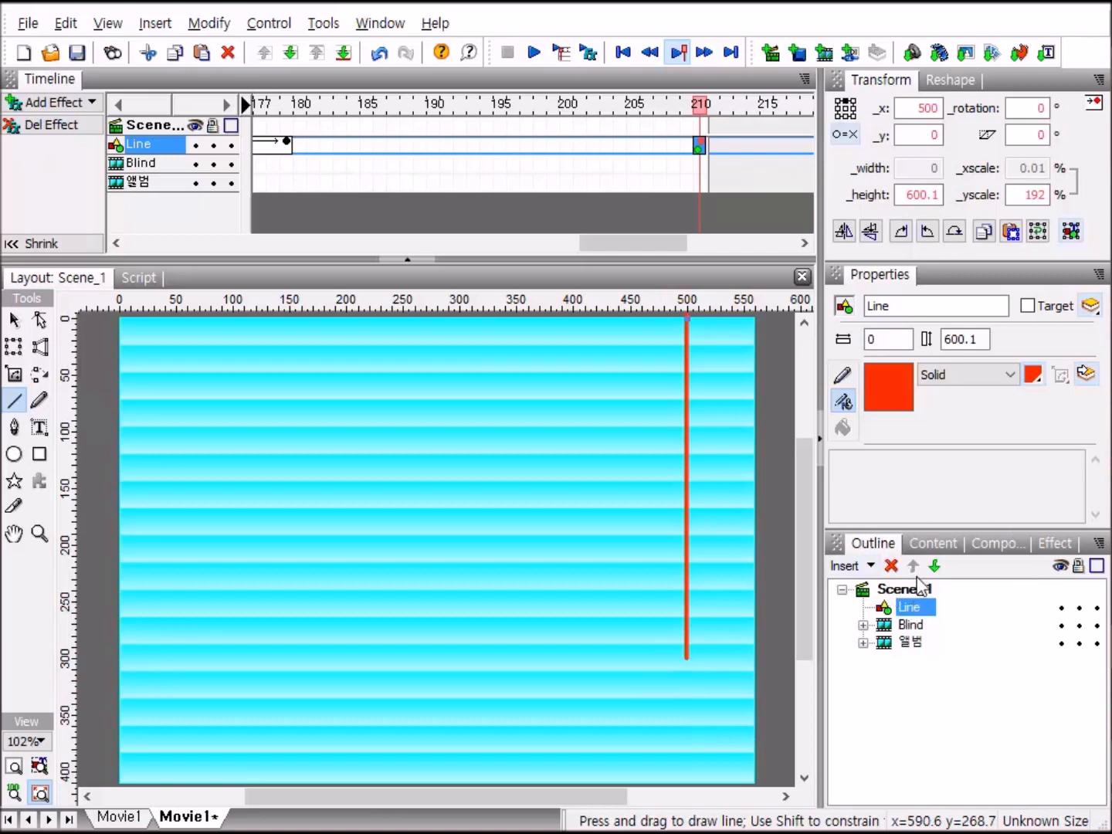
Draw a 2D Heart autoshape about 122.5 px wide and high in Scene_1, left of the stage centre.
click(899, 596)
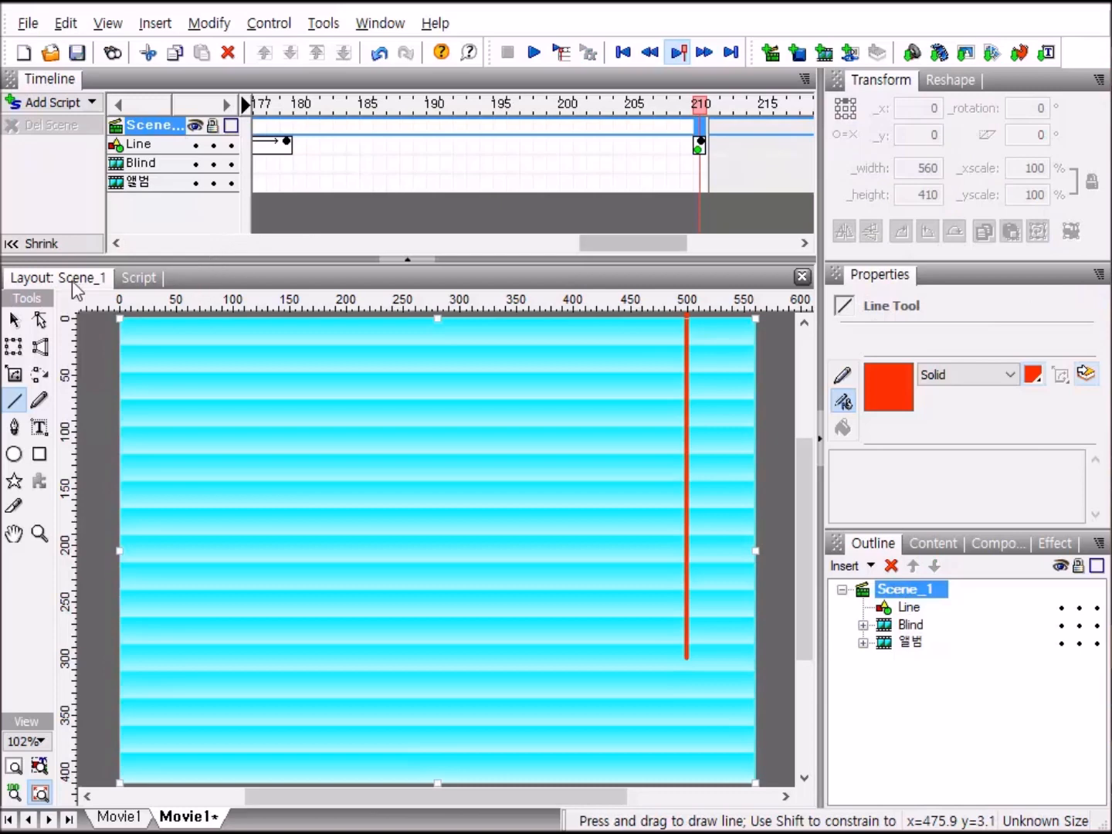
click(14, 485)
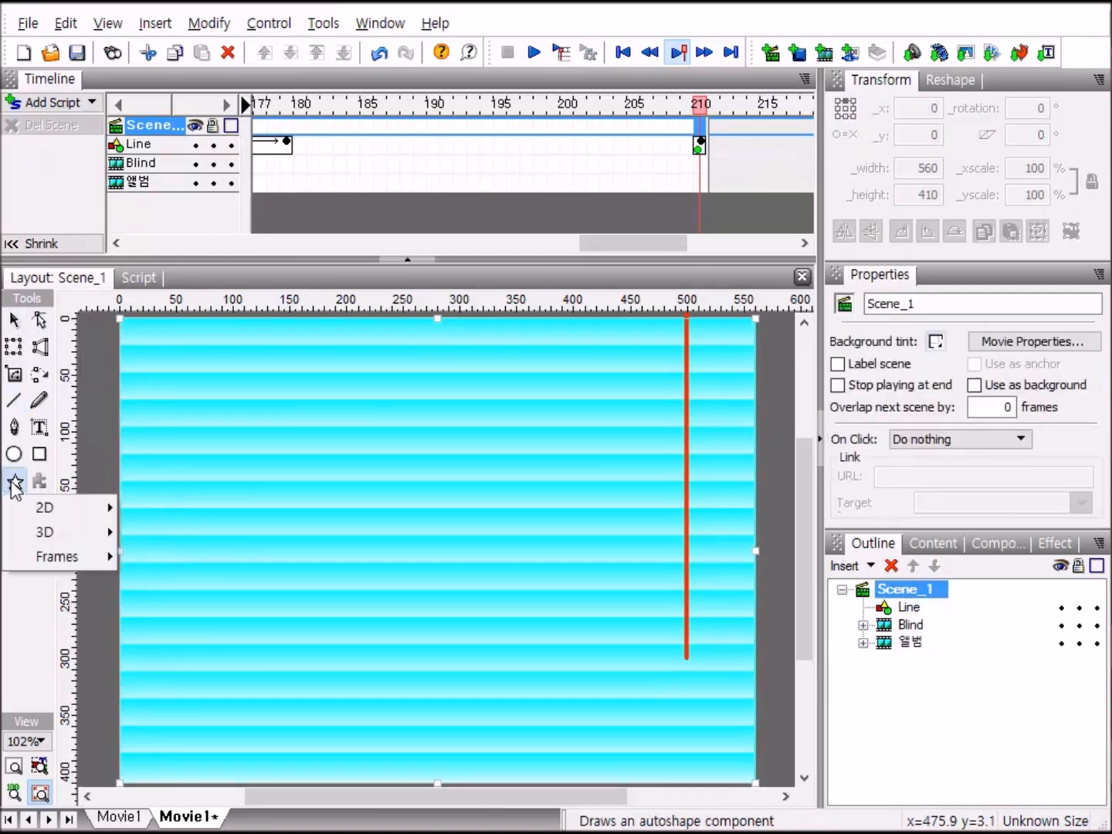
mouse_move(44, 508)
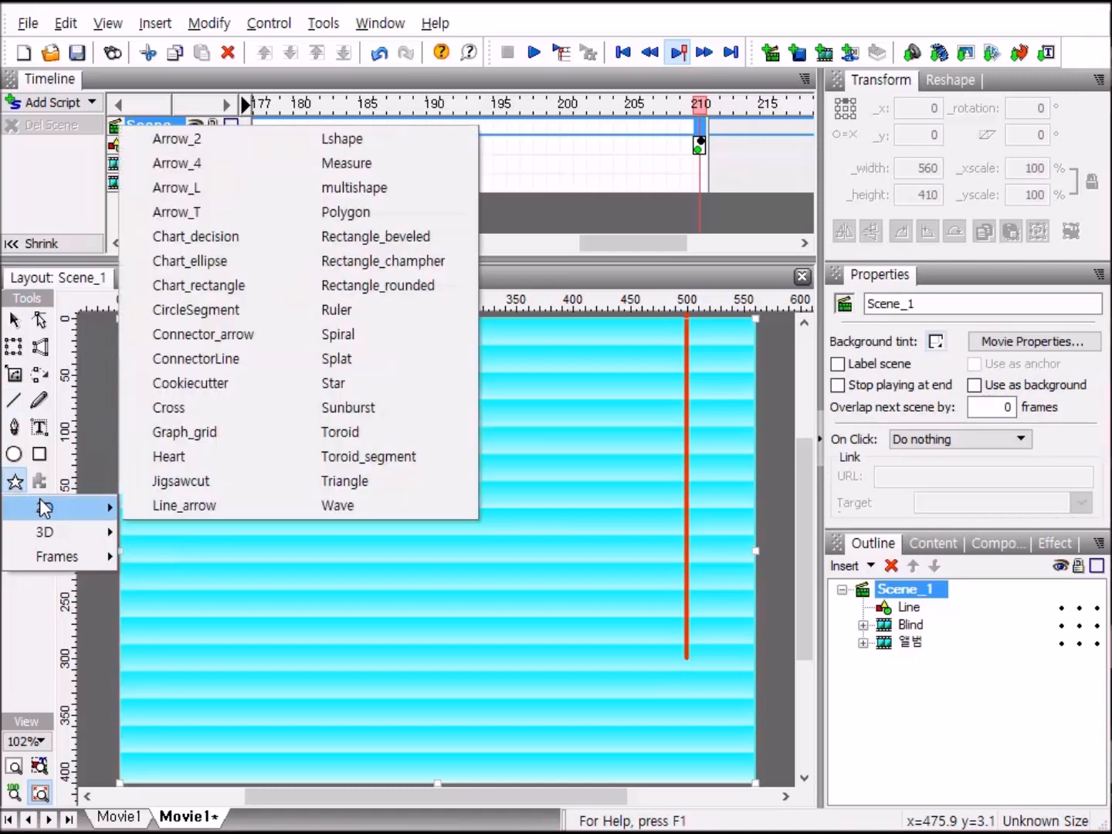
click(167, 456)
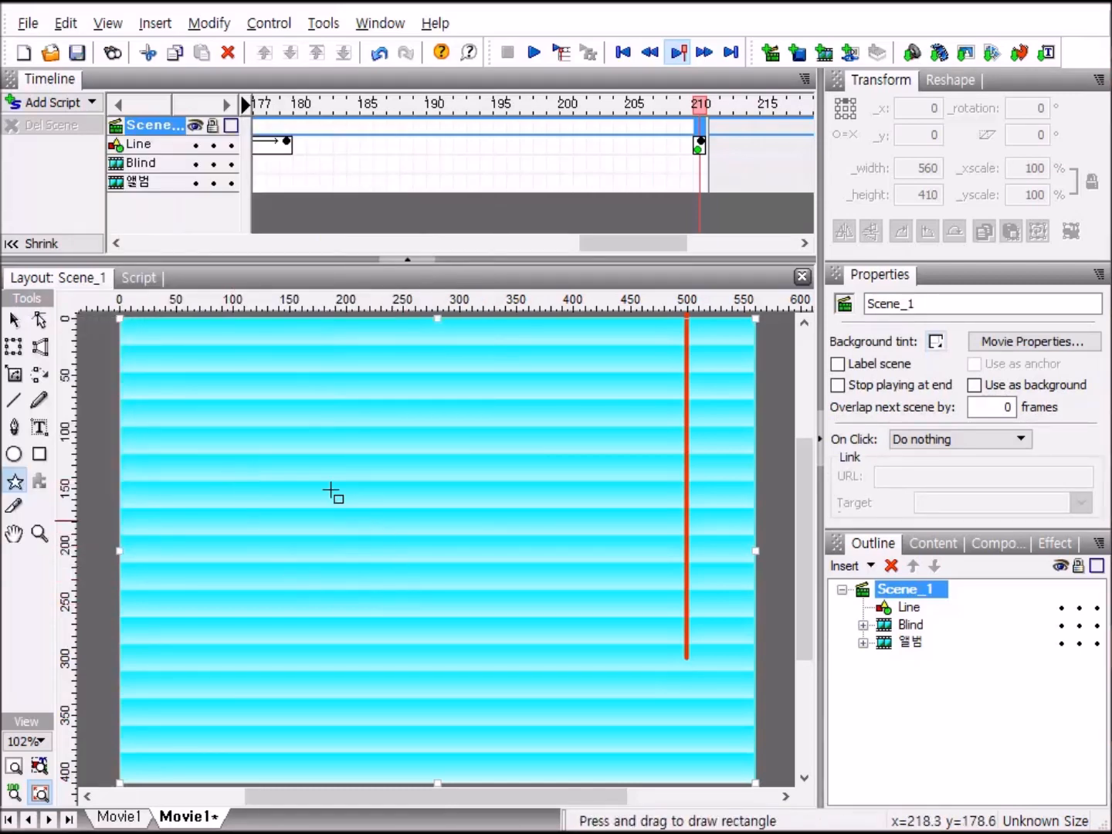
drag(251, 452, 388, 588)
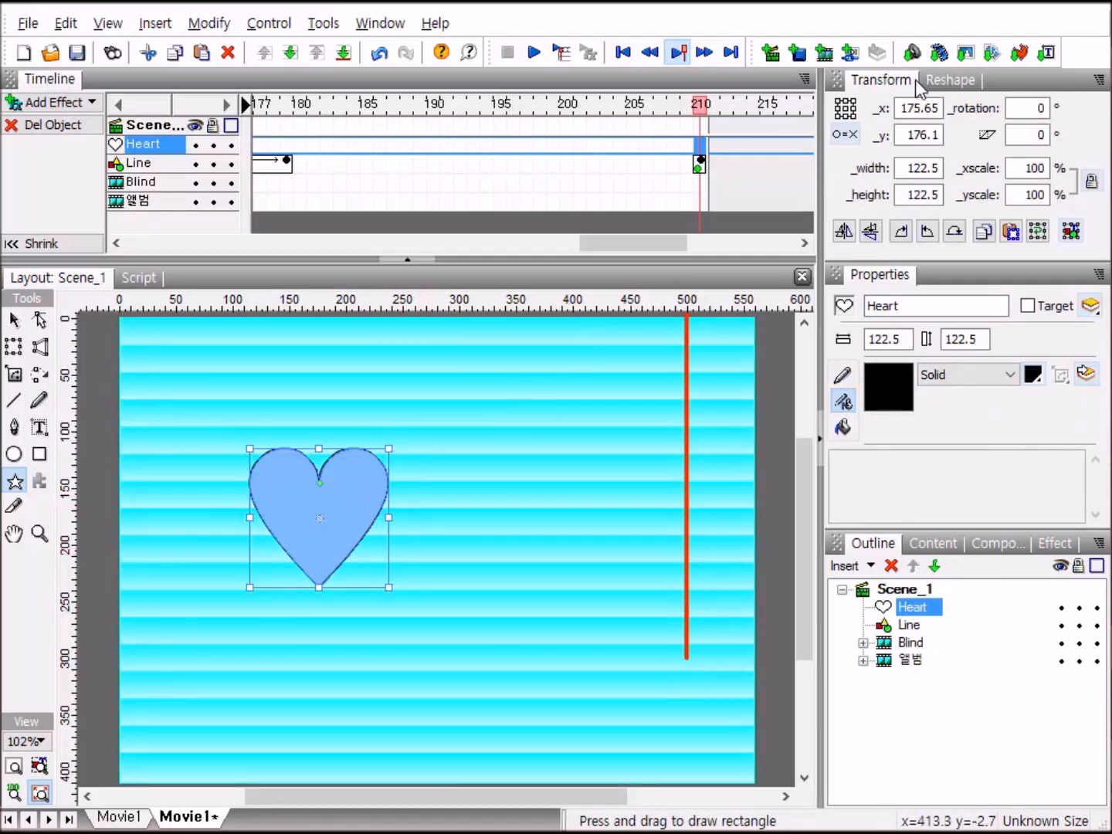
Set the heart's width and height to 100.
click(940, 169)
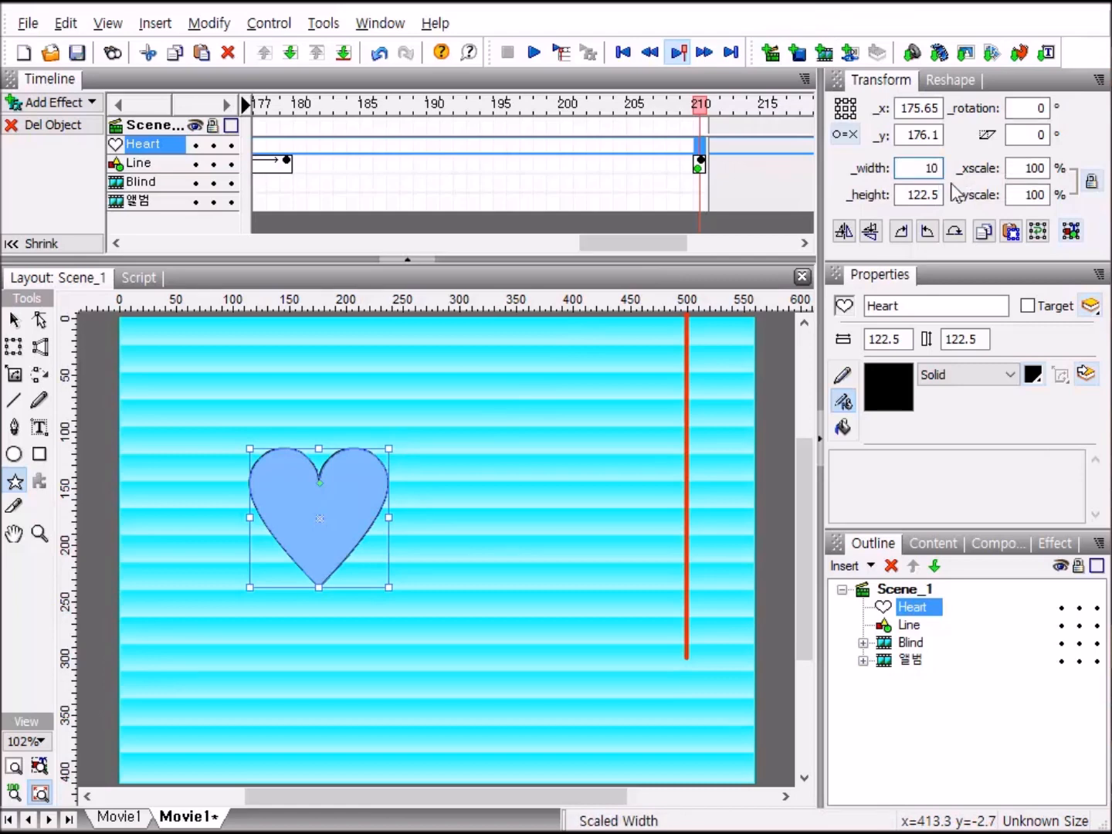
key(Tab)
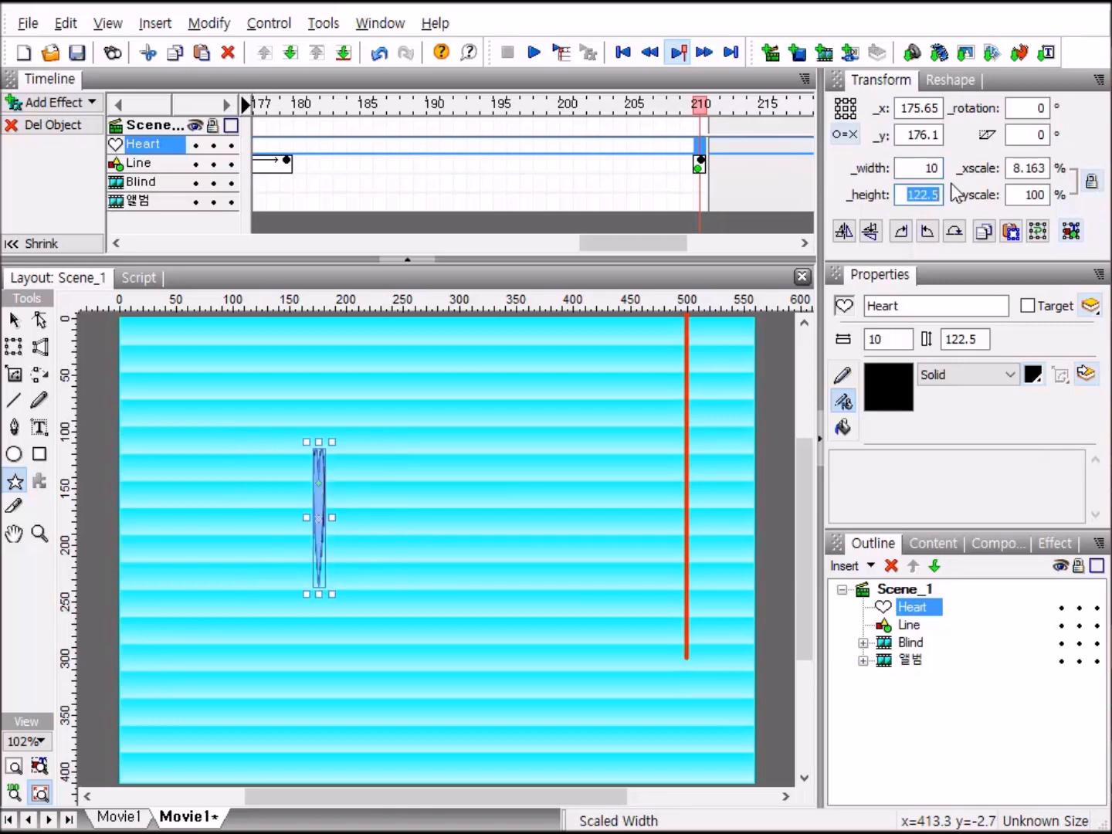
text(1)
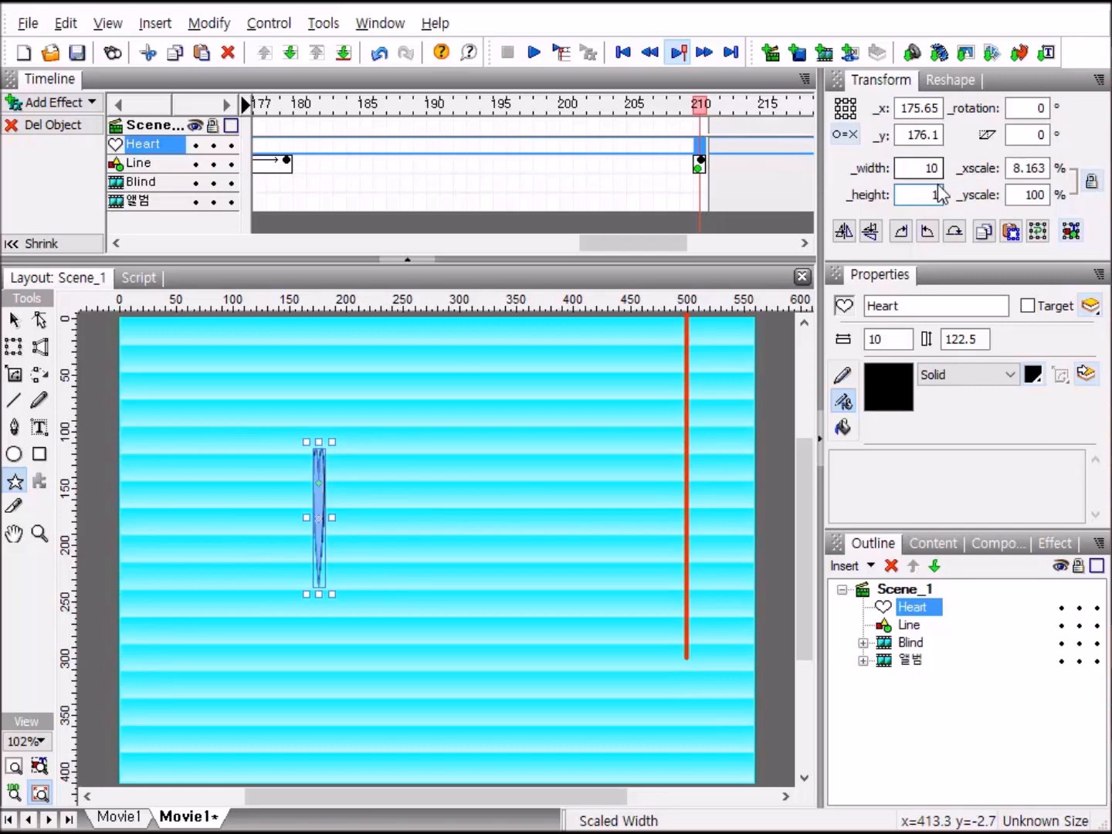
click(933, 168)
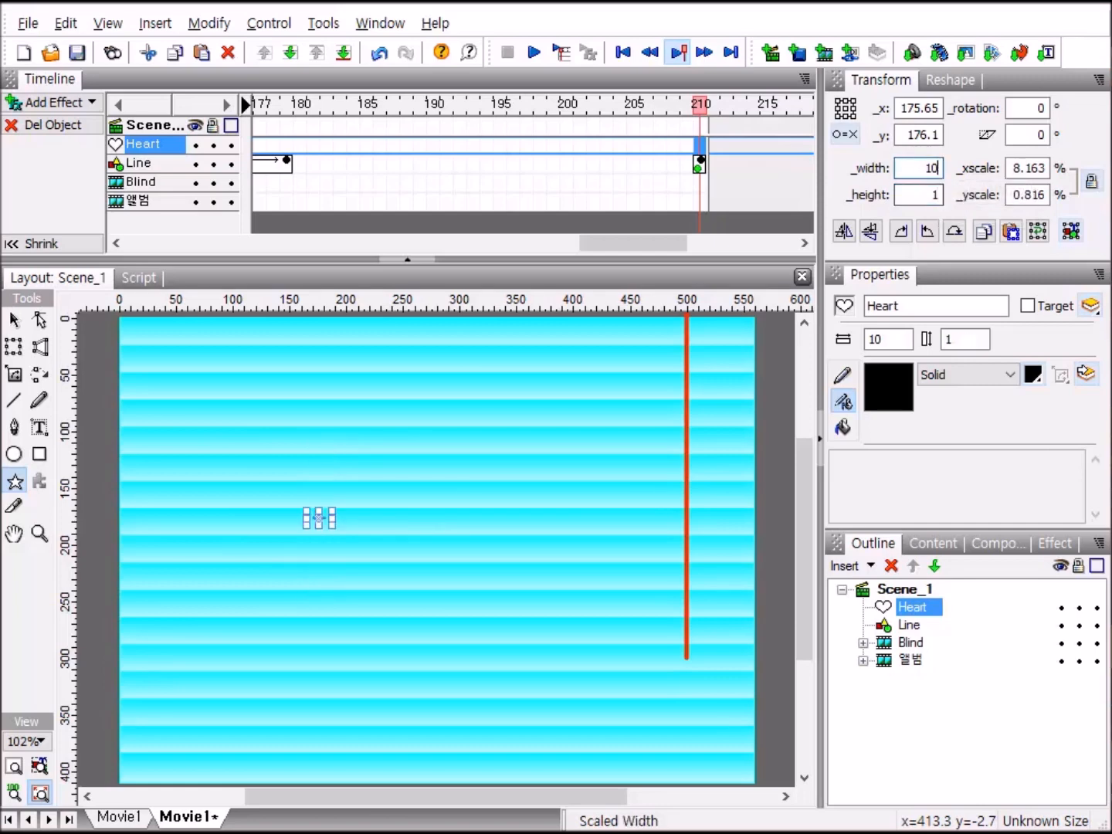
text(0)
key(Tab)
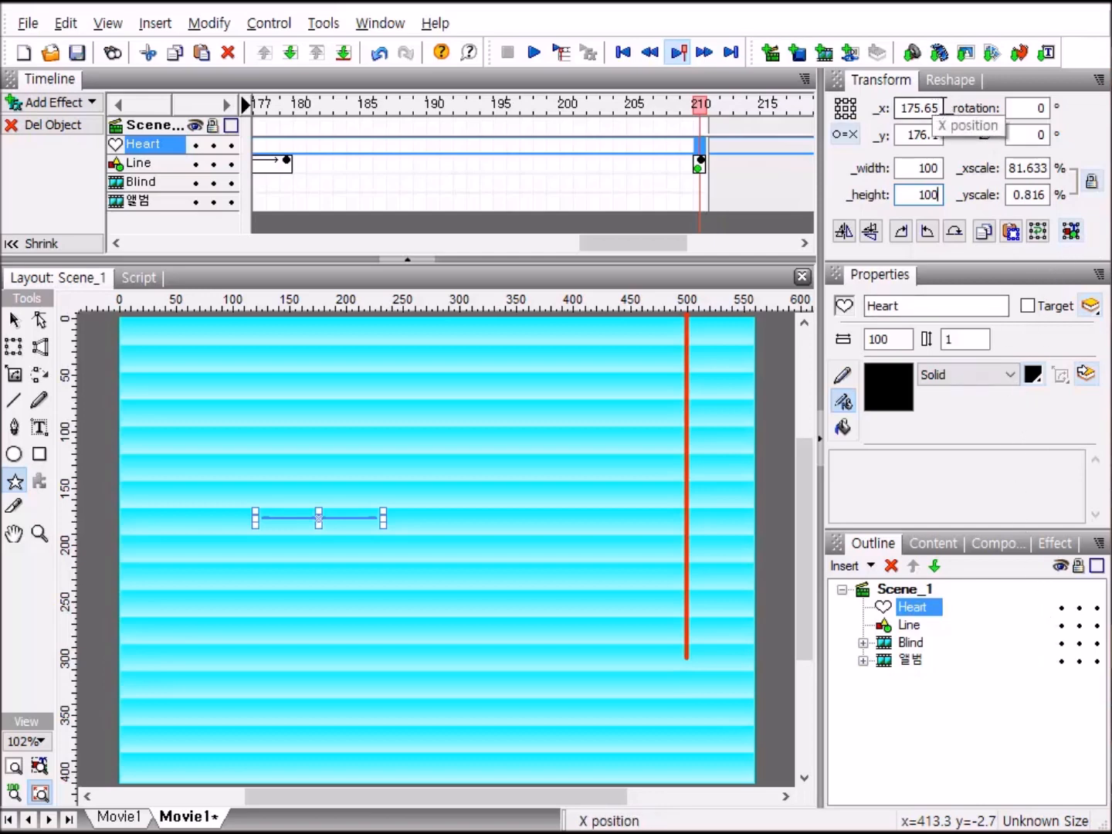
text(00)
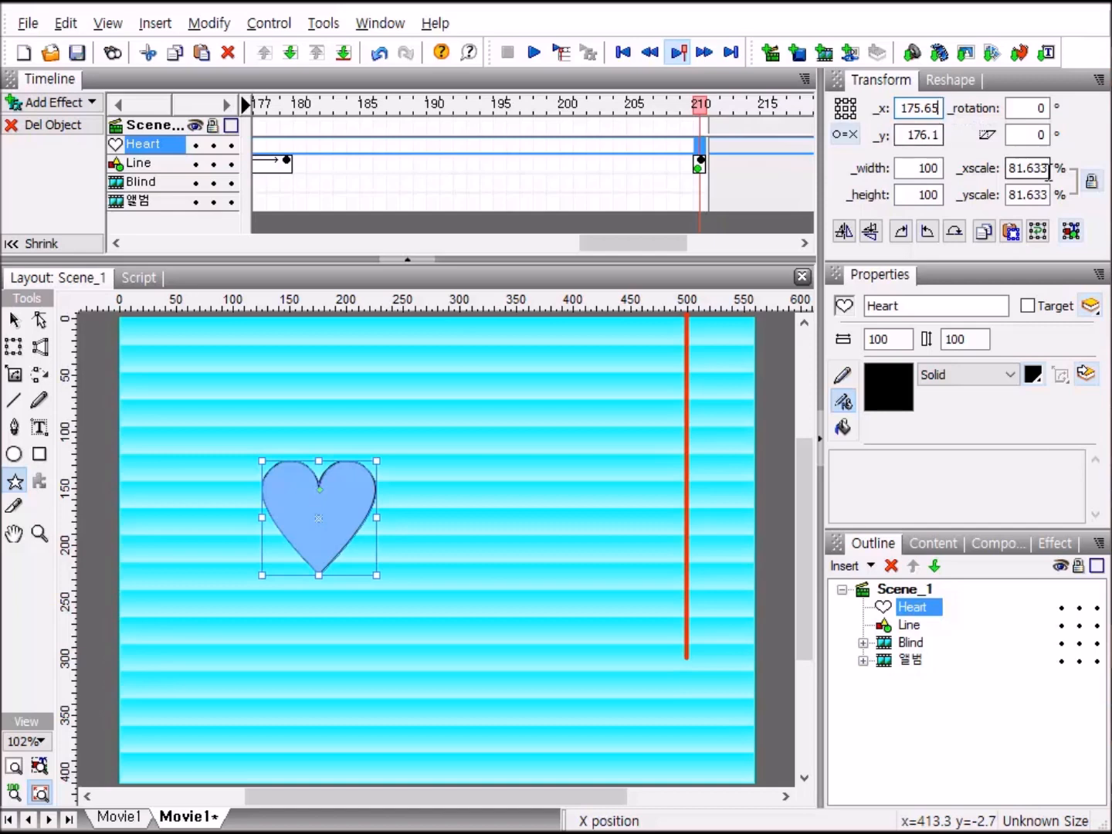
Position the heart at x 200 and y 200.
key(BackSpace)
key(BackSpace)
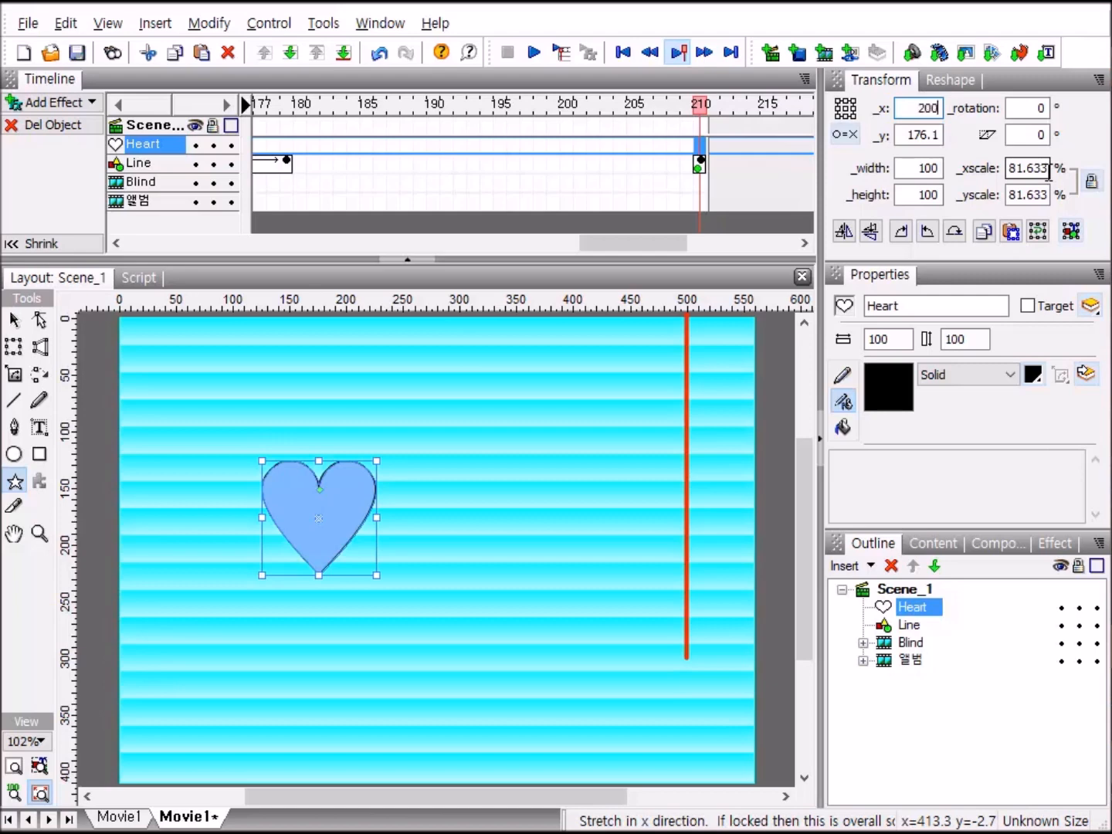
key(Tab)
text(2)
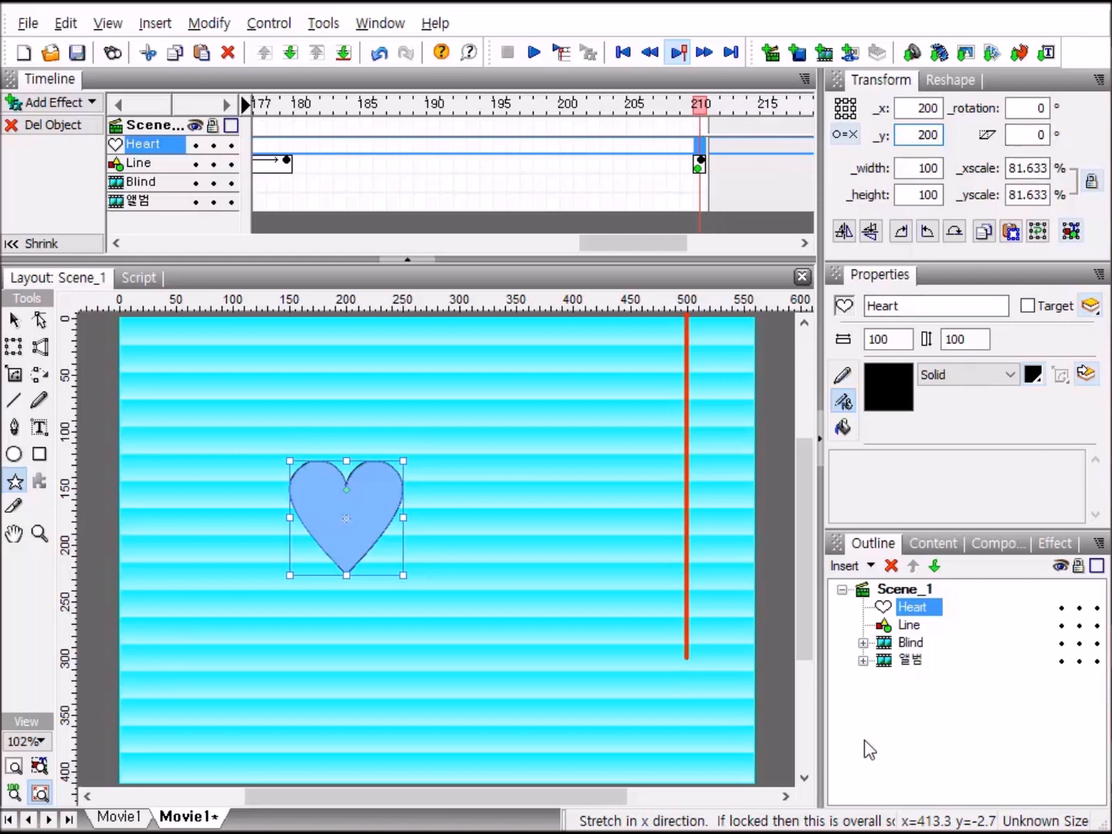
key(Return)
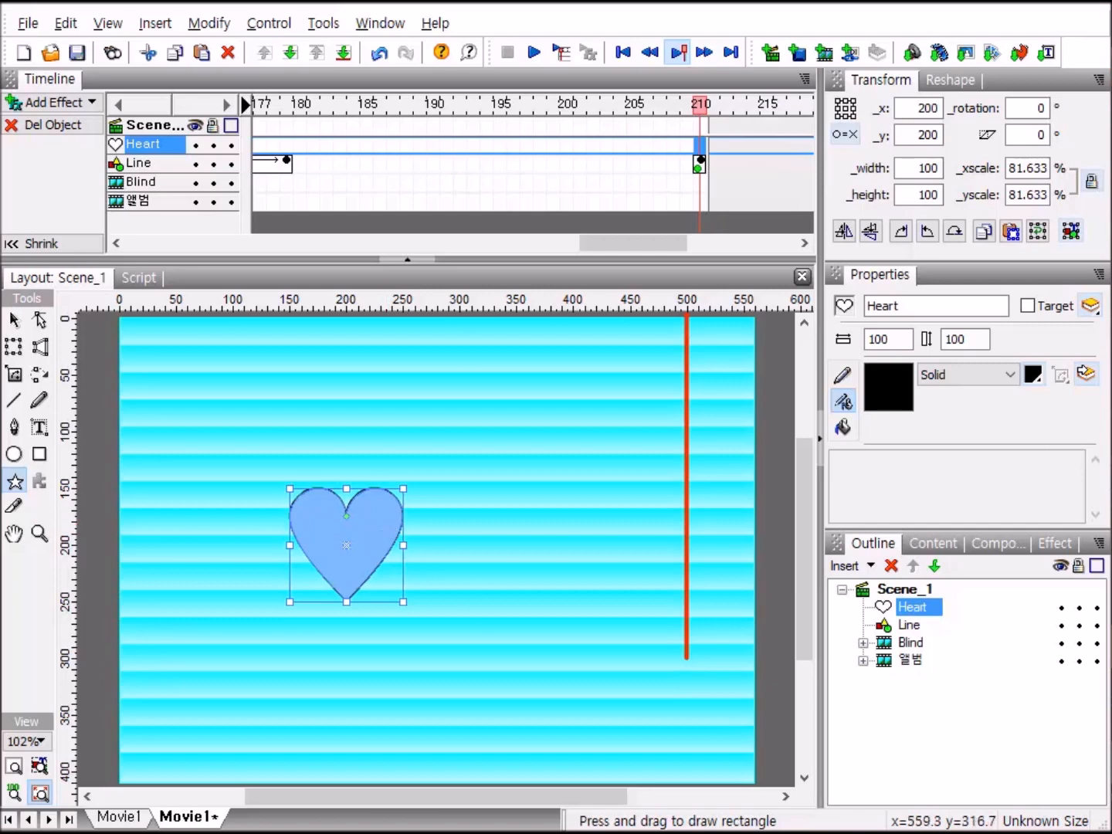
Give the heart a solid red fill in place of its current fill colour.
click(844, 429)
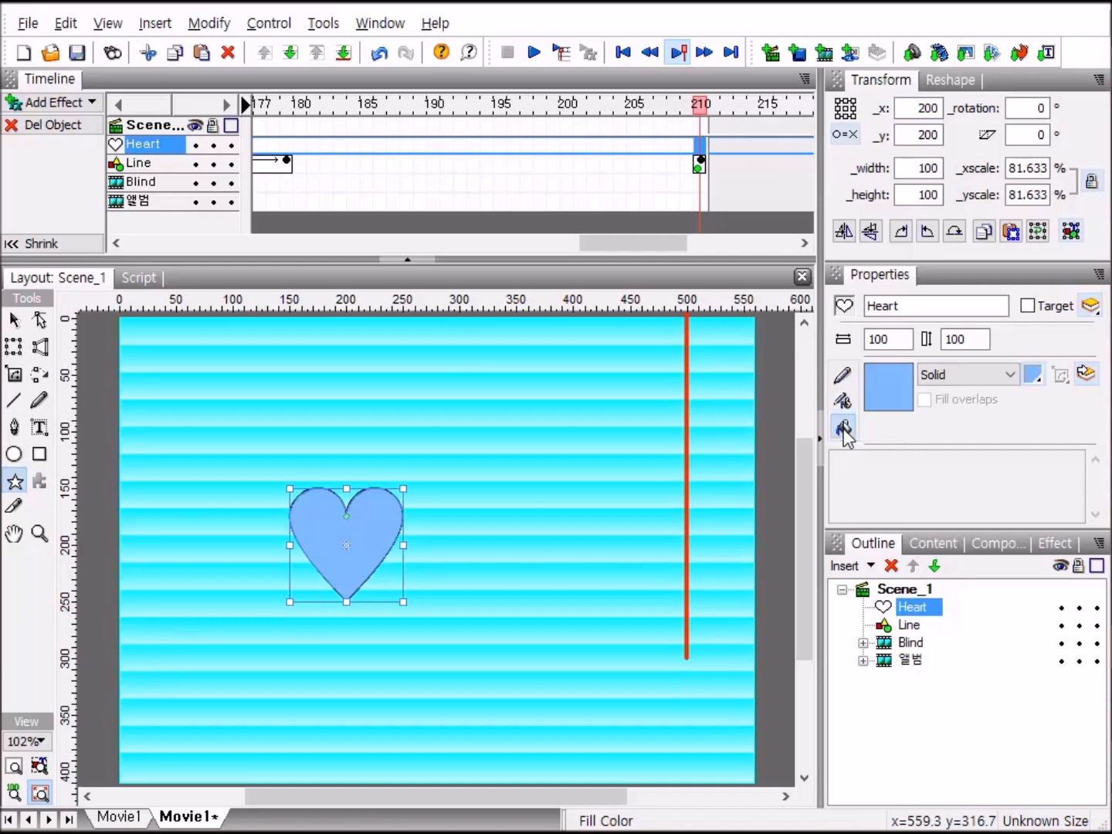
click(1012, 377)
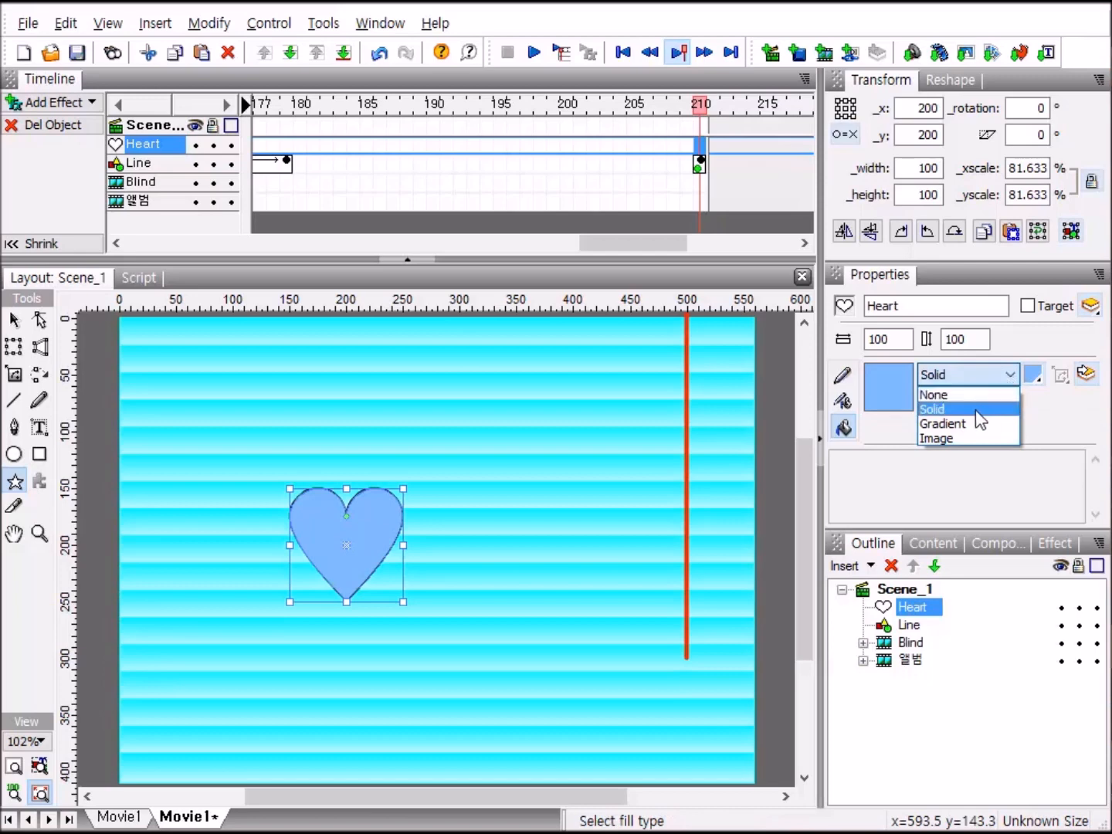
click(971, 410)
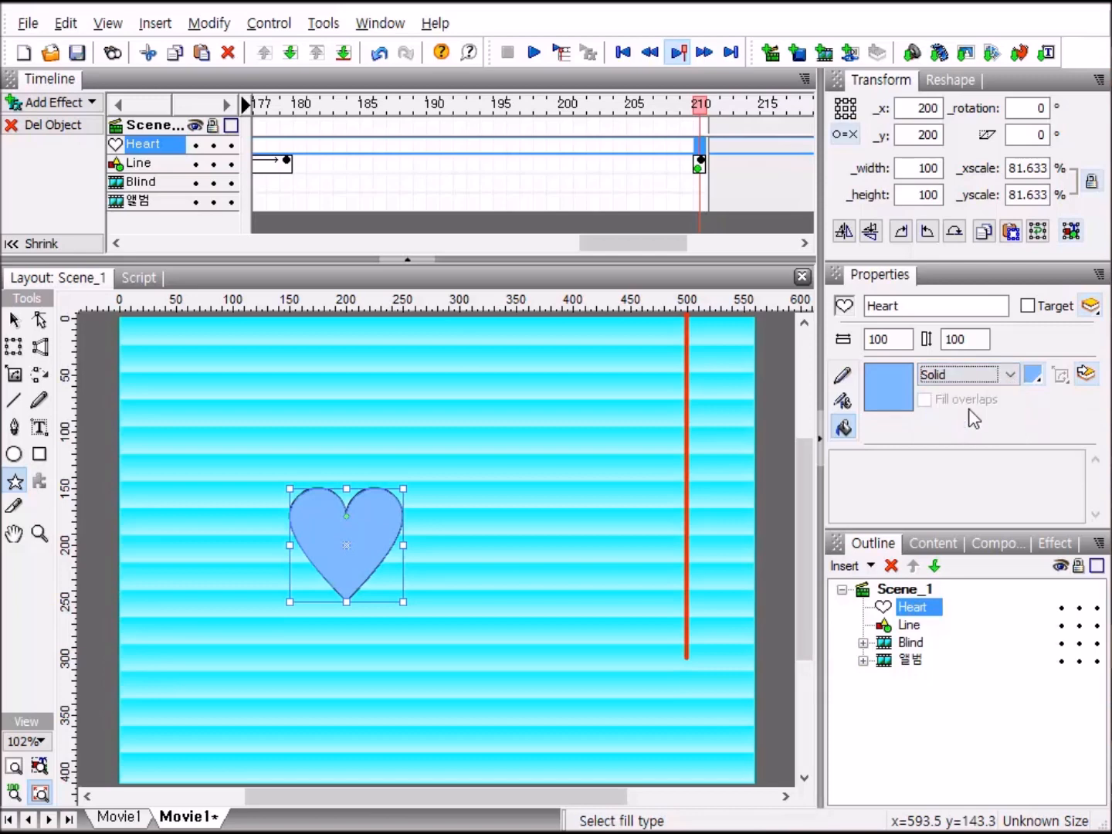
click(1036, 376)
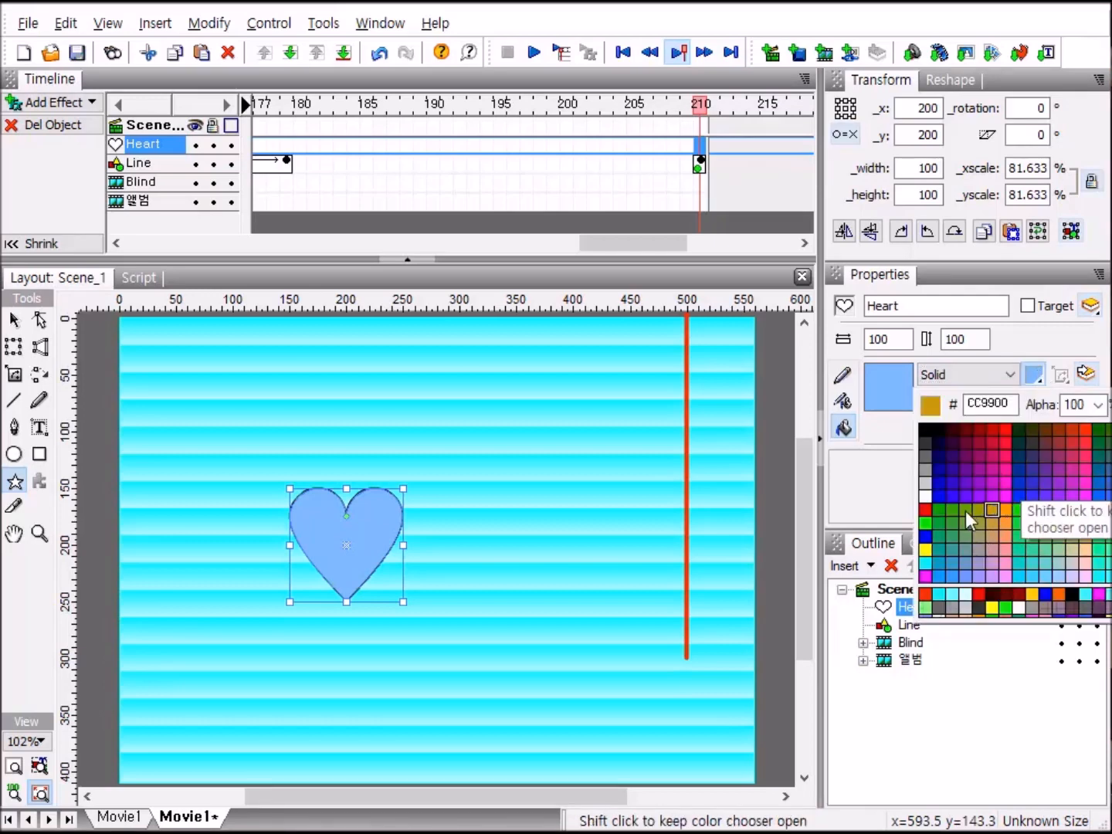
click(926, 510)
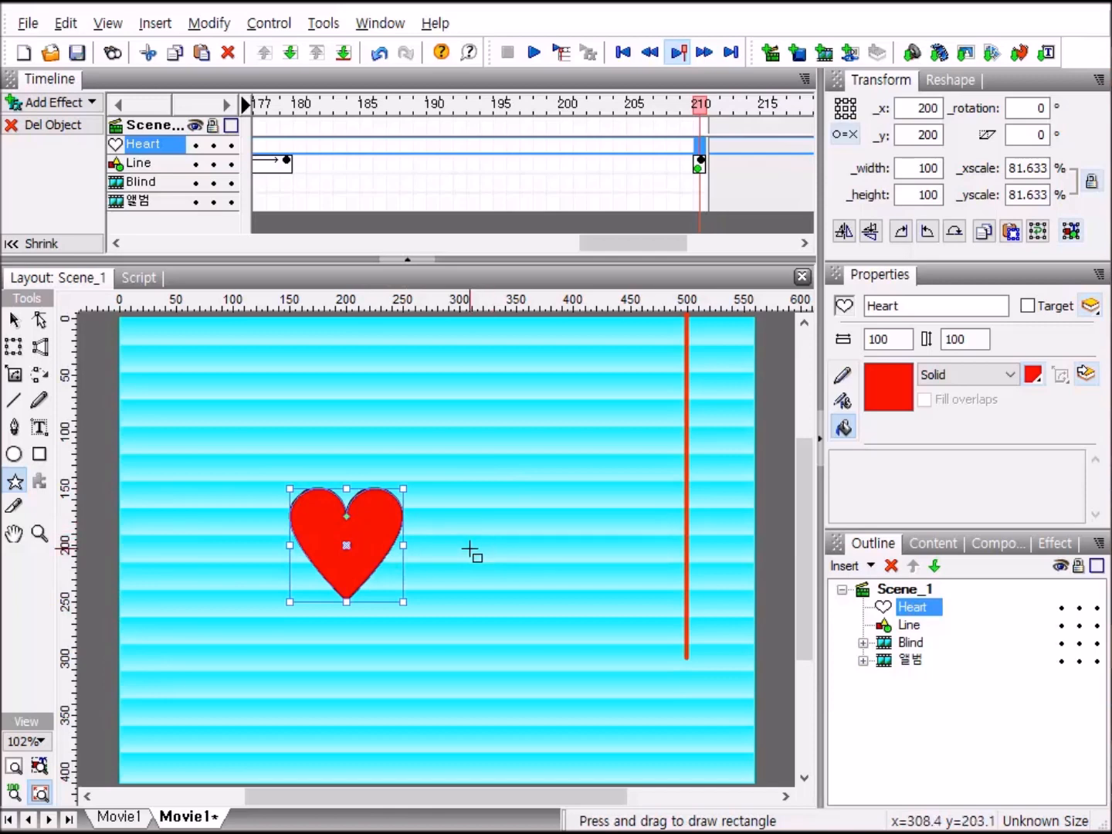
Duplicate the red heart and position the copy at x 200 and y 200, directly over the original.
key(v)
key(a)
key(v)
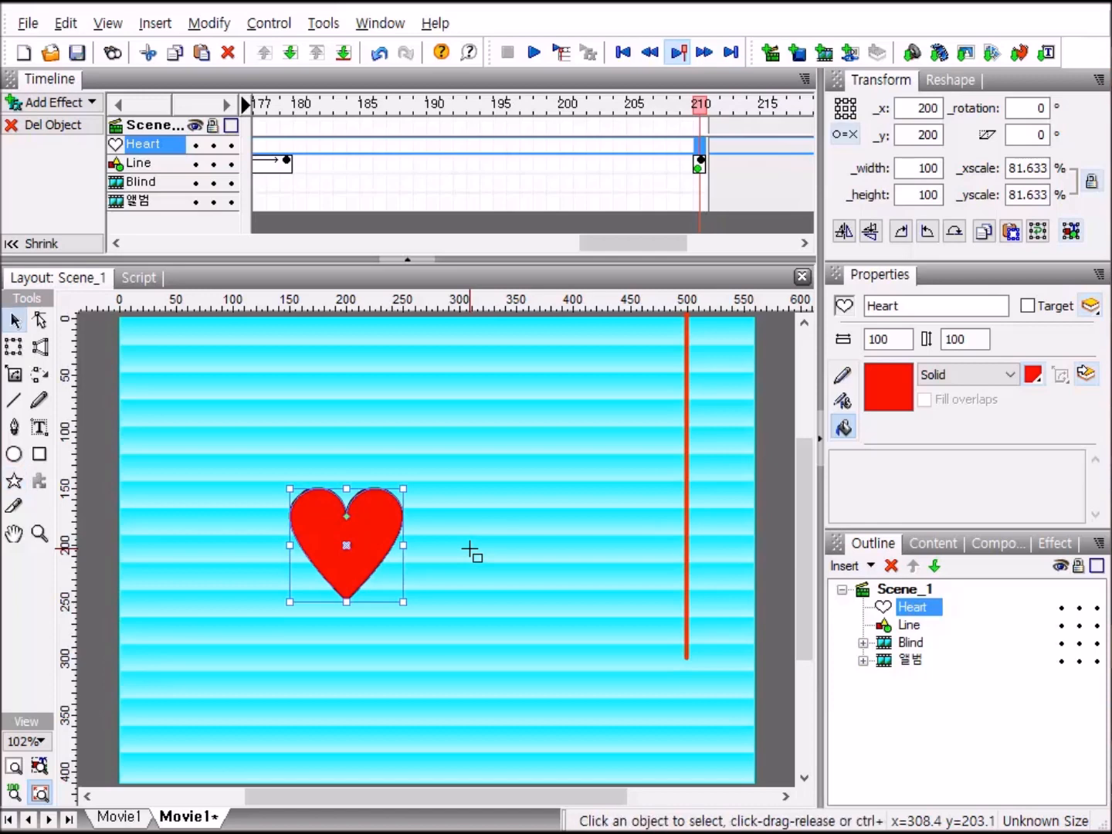
key(ctrl+d)
key(a)
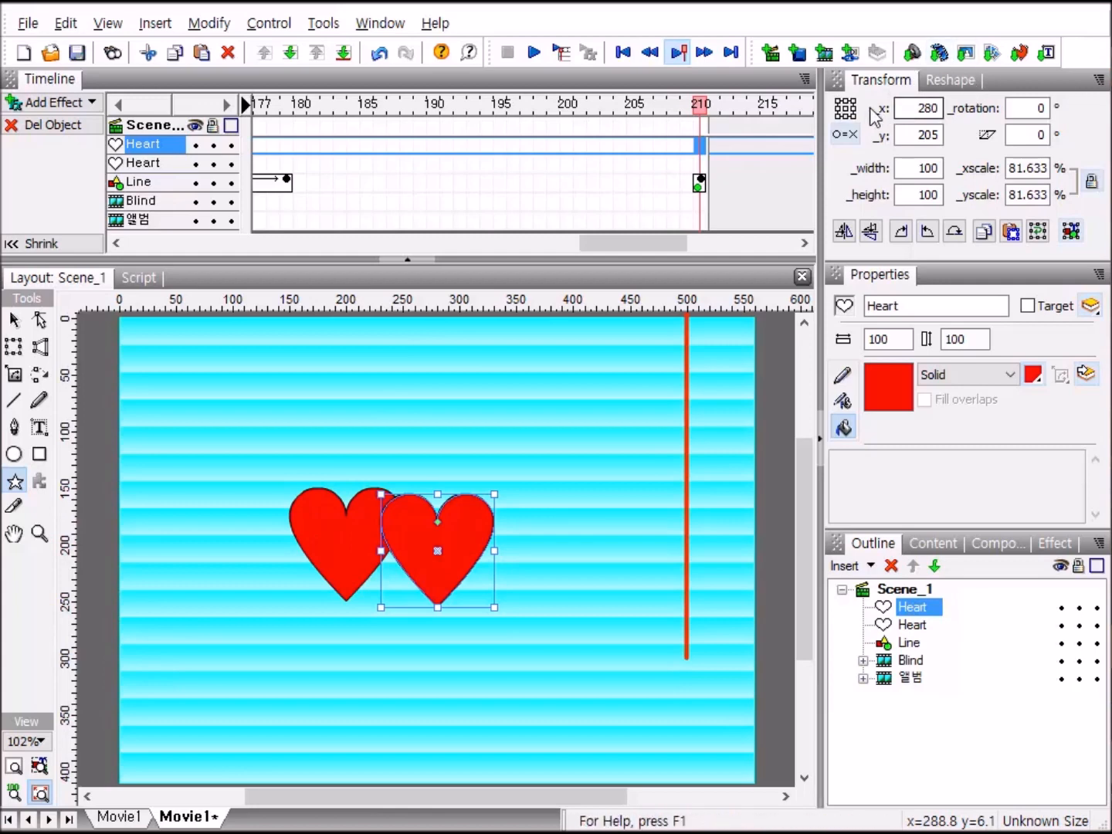
click(942, 113)
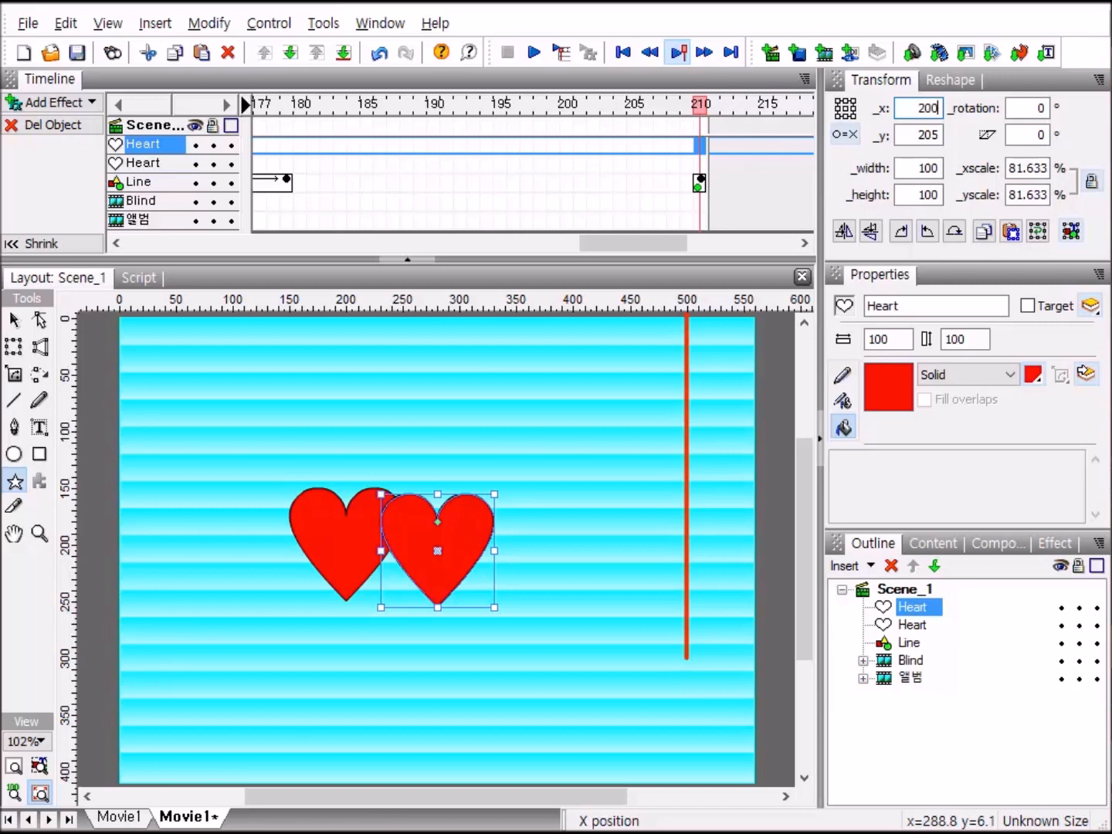
key(Tab)
text(20)
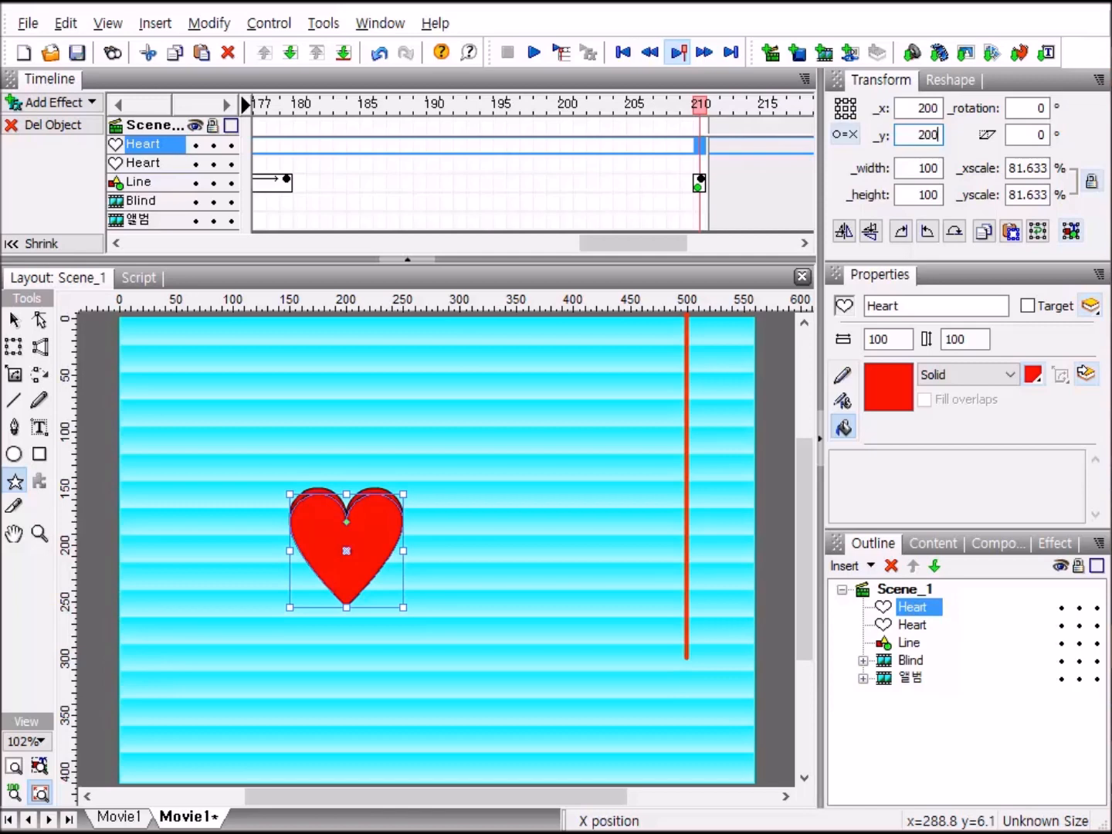
key(Return)
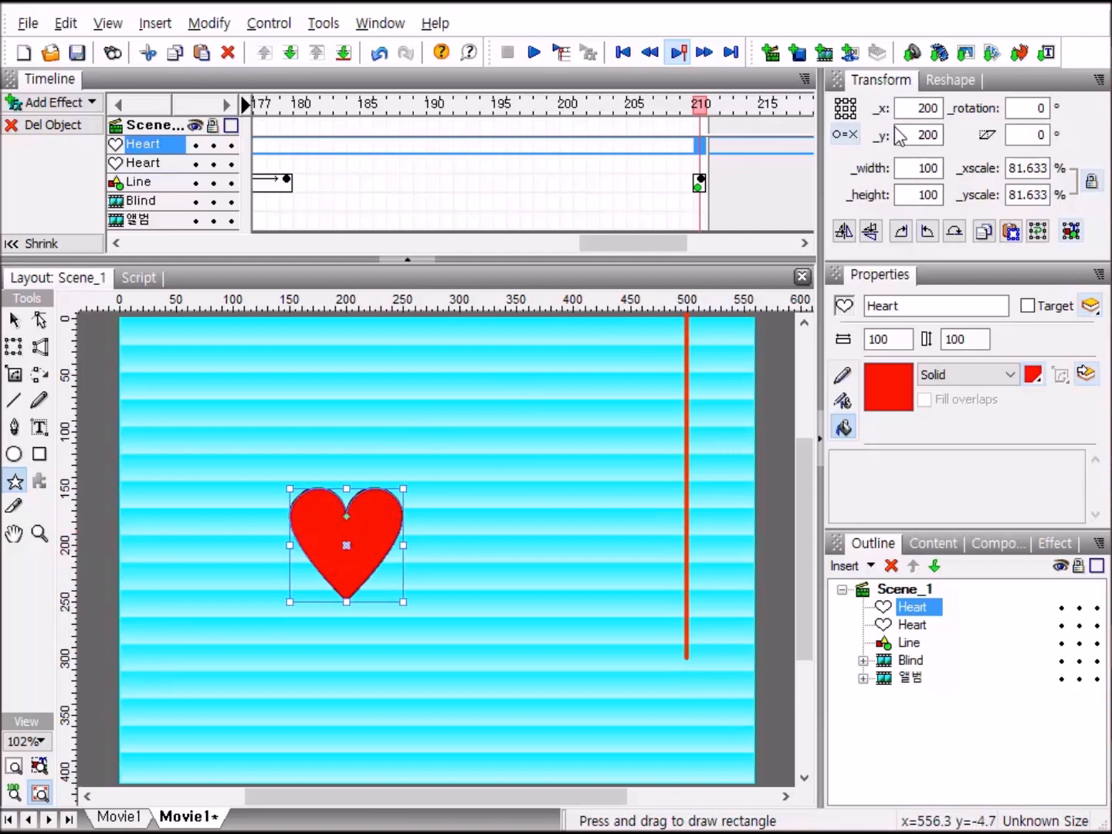
Set the duplicated heart's width and height to 70.
click(940, 167)
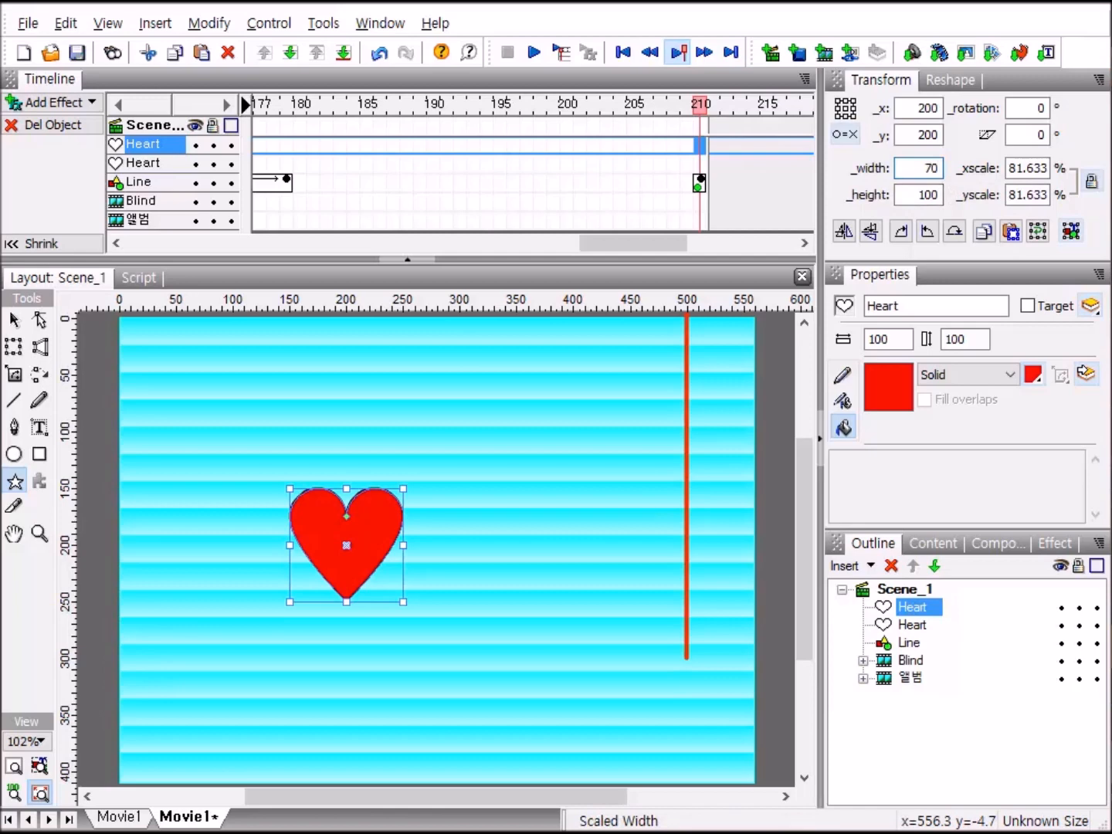
key(Tab)
text(7)
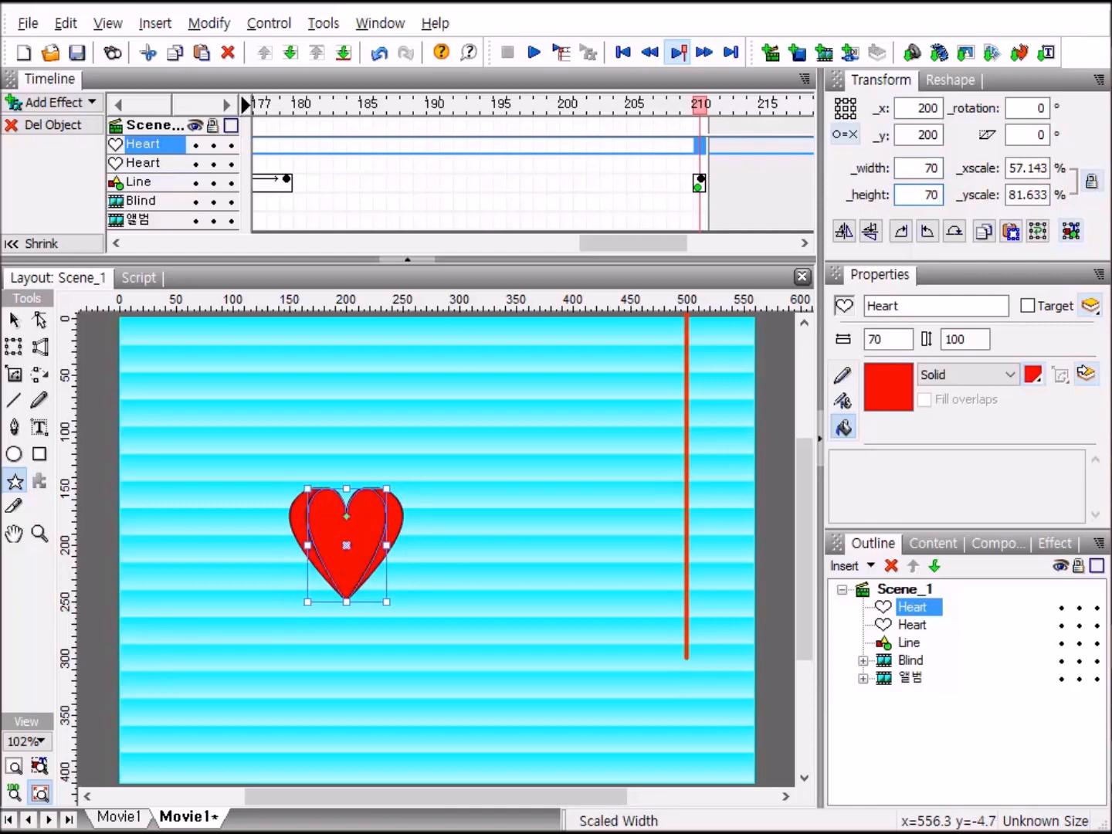
key(Return)
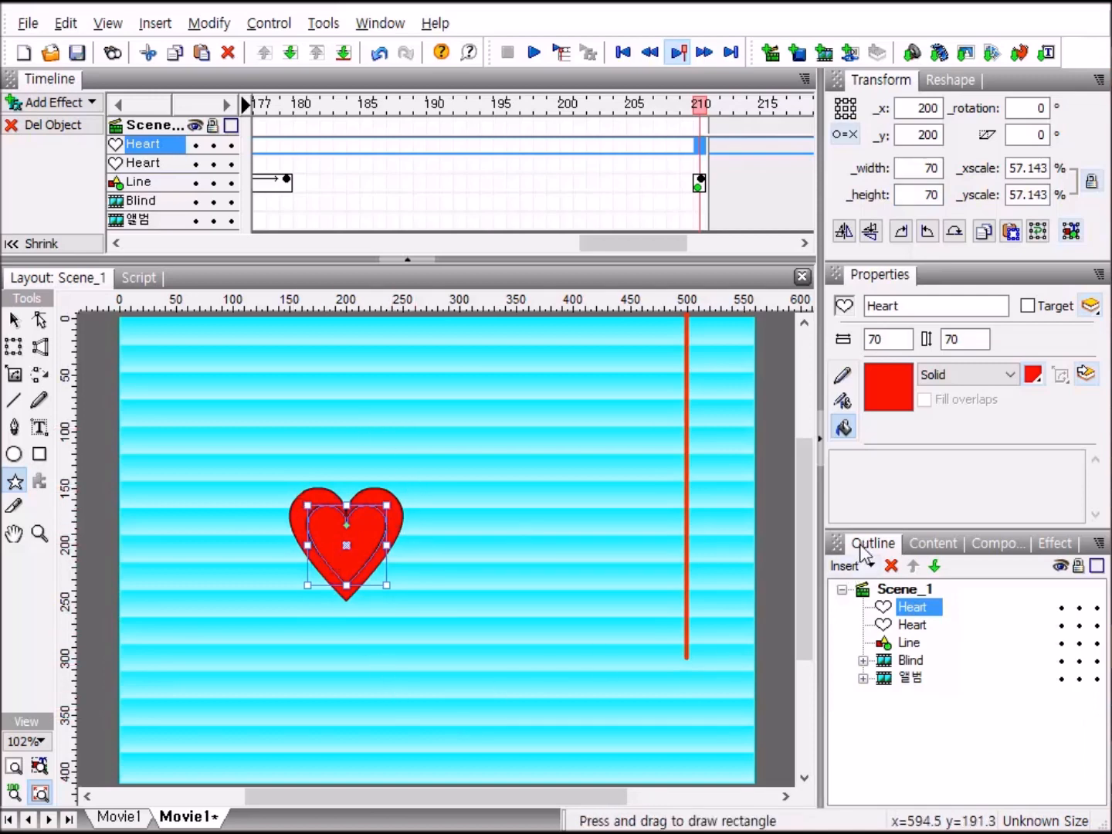
Select both hearts and apply the Subtract shape operation to cut the smaller one out of the larger one.
shift+click(912, 626)
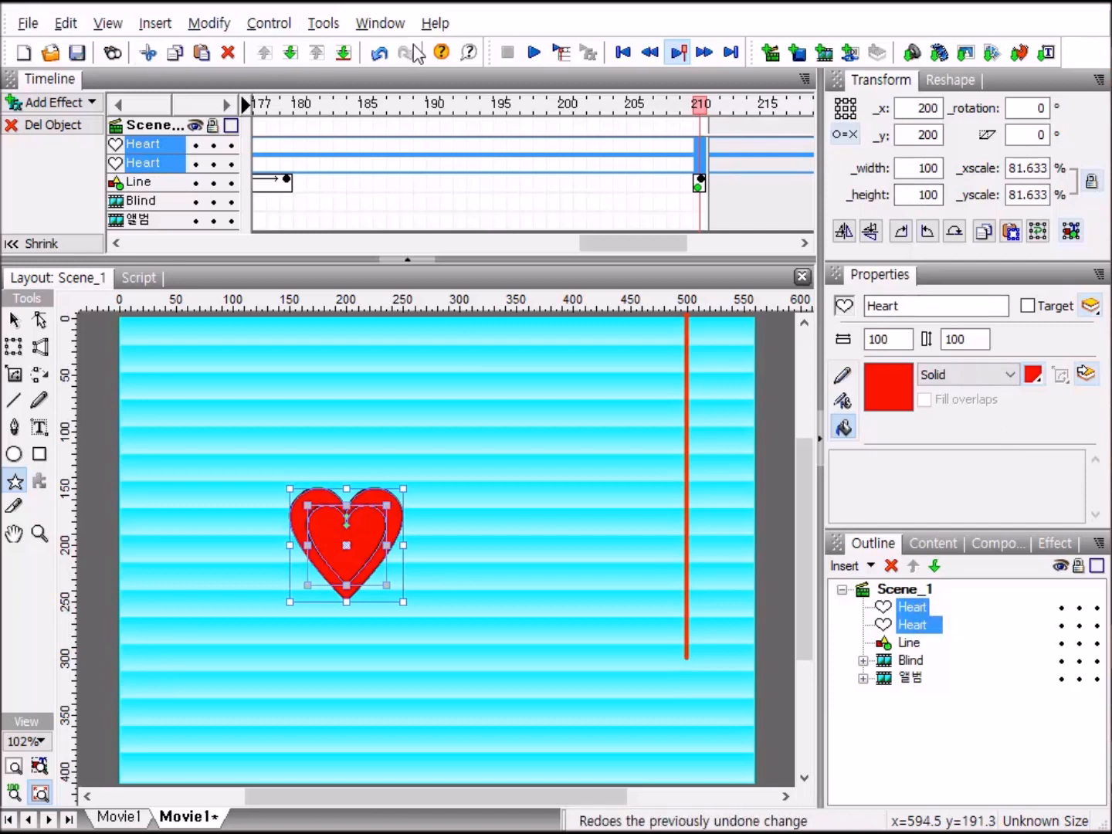
click(212, 28)
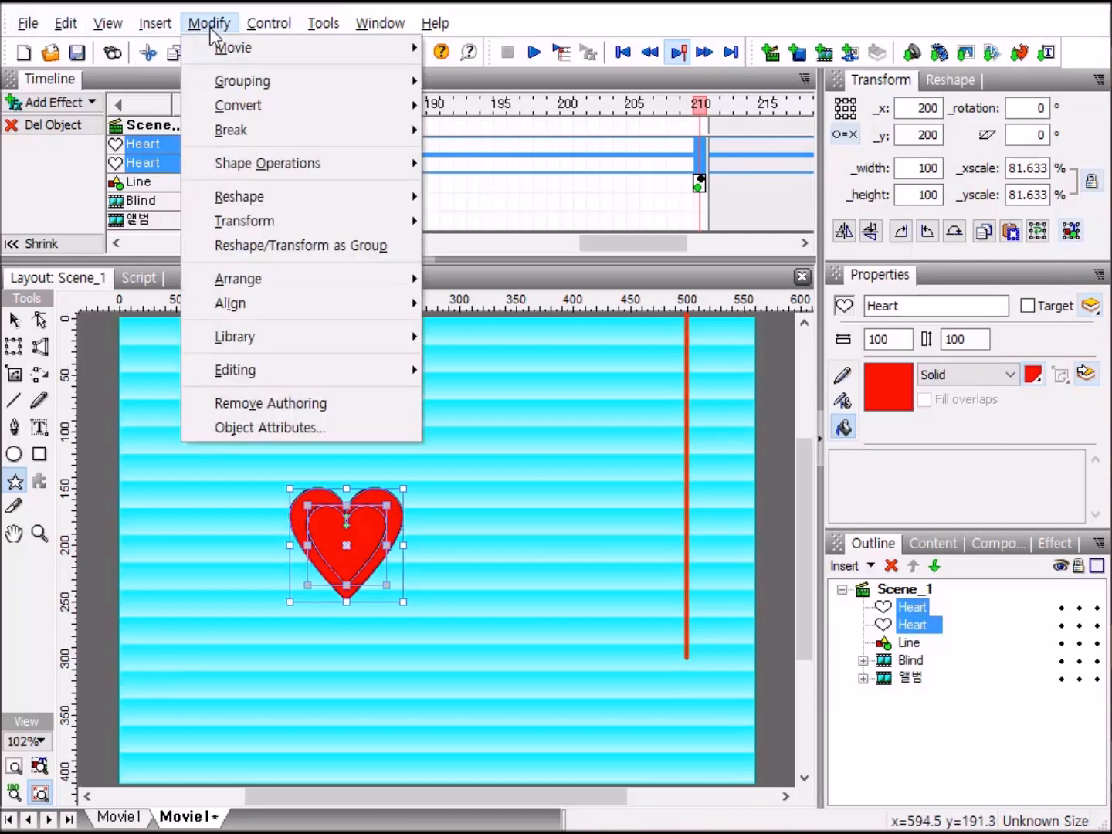
mouse_move(242, 171)
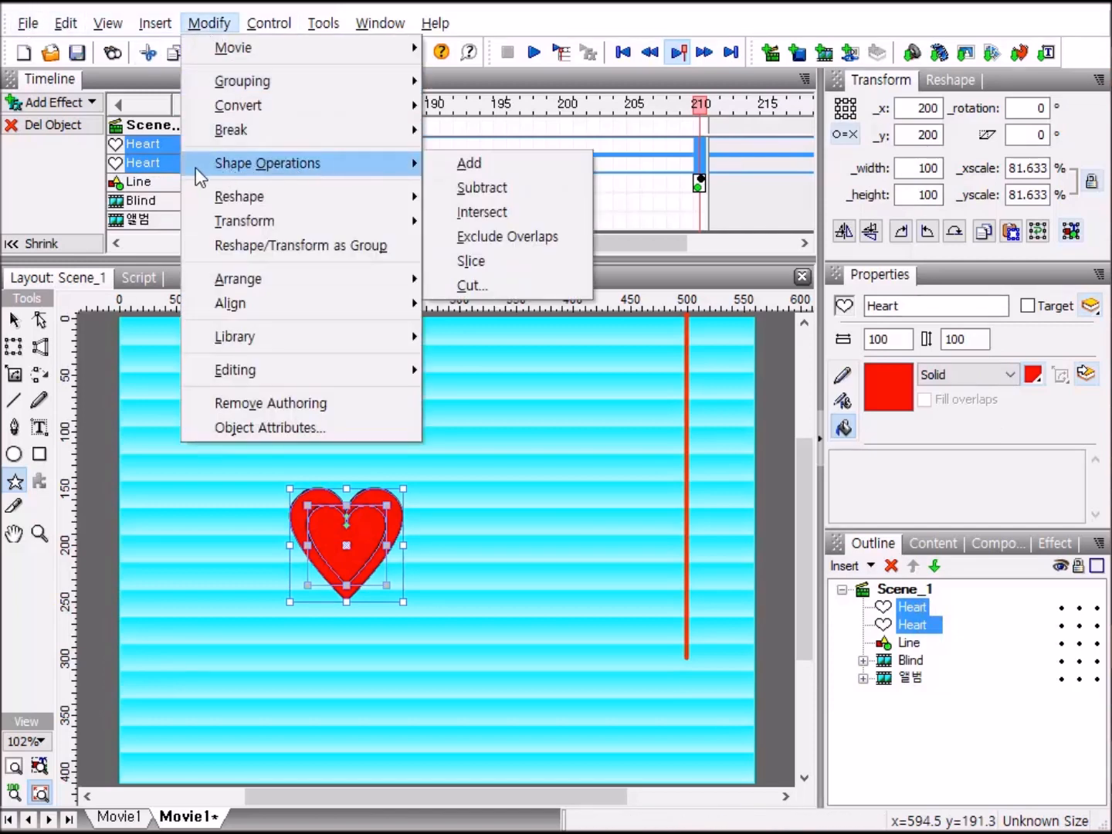
click(548, 191)
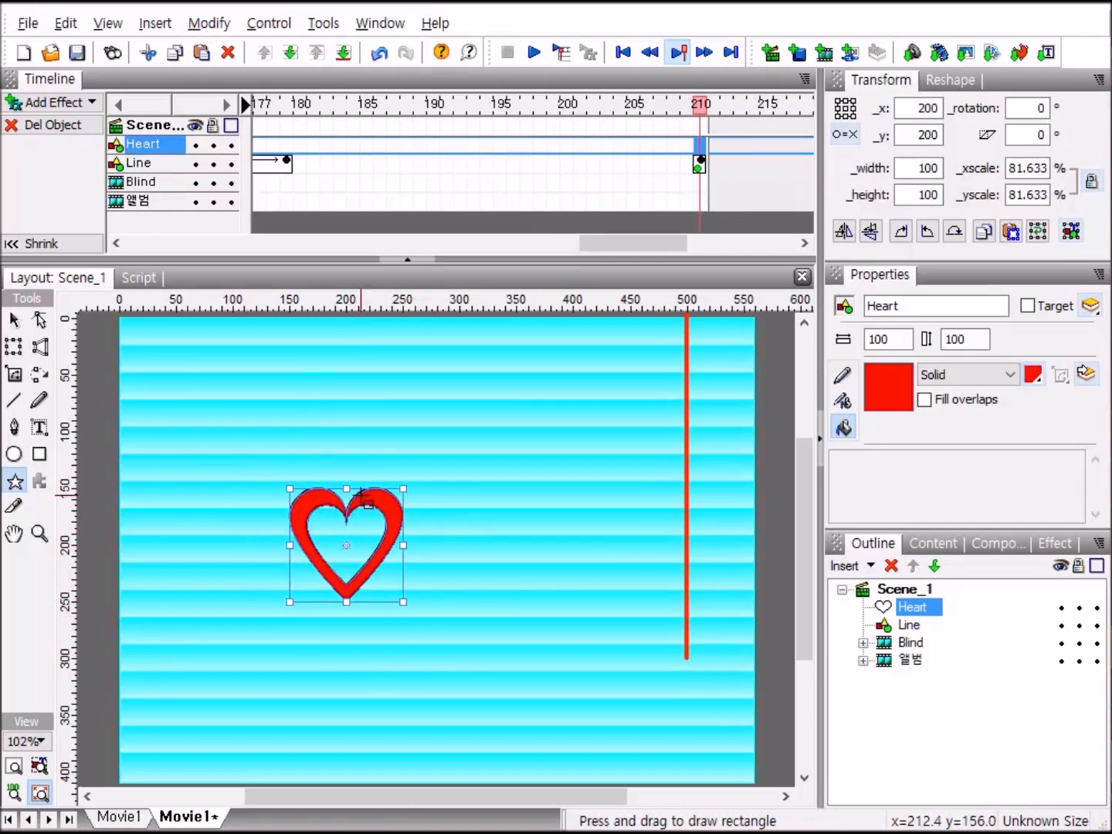
Resize the hollow heart to a width of 30 and a height of 50.
click(942, 169)
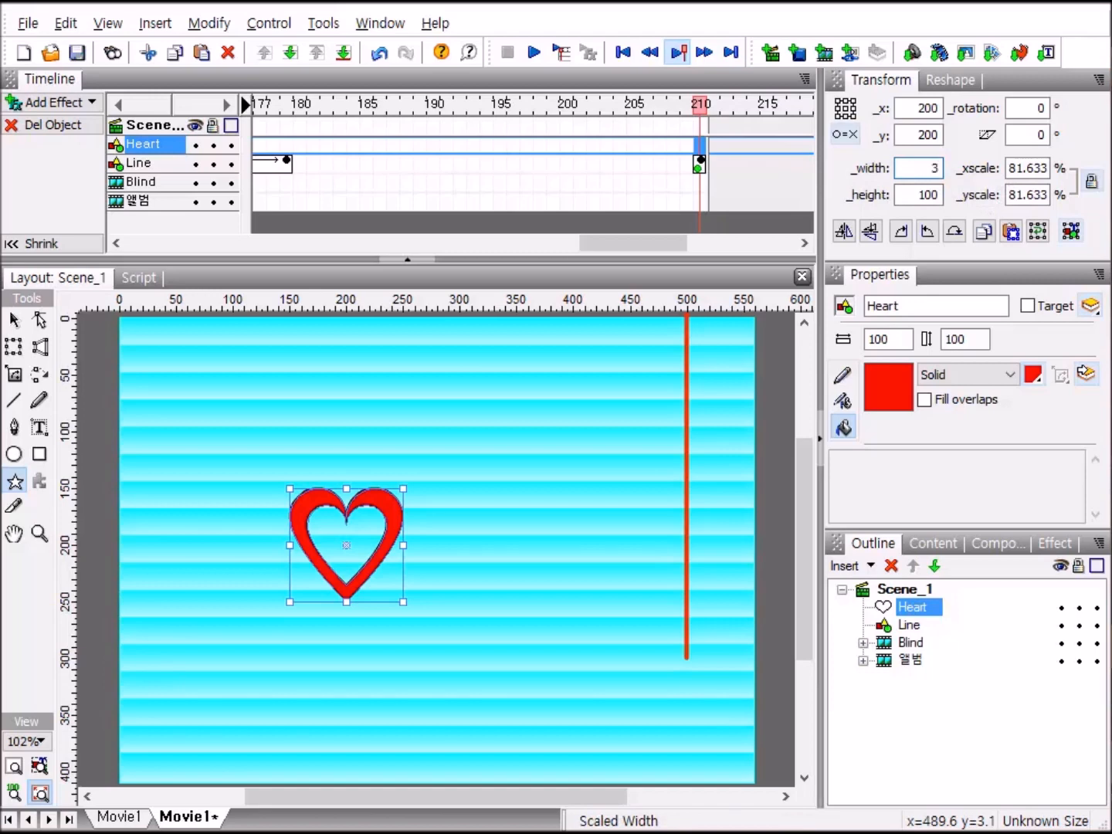
key(Tab)
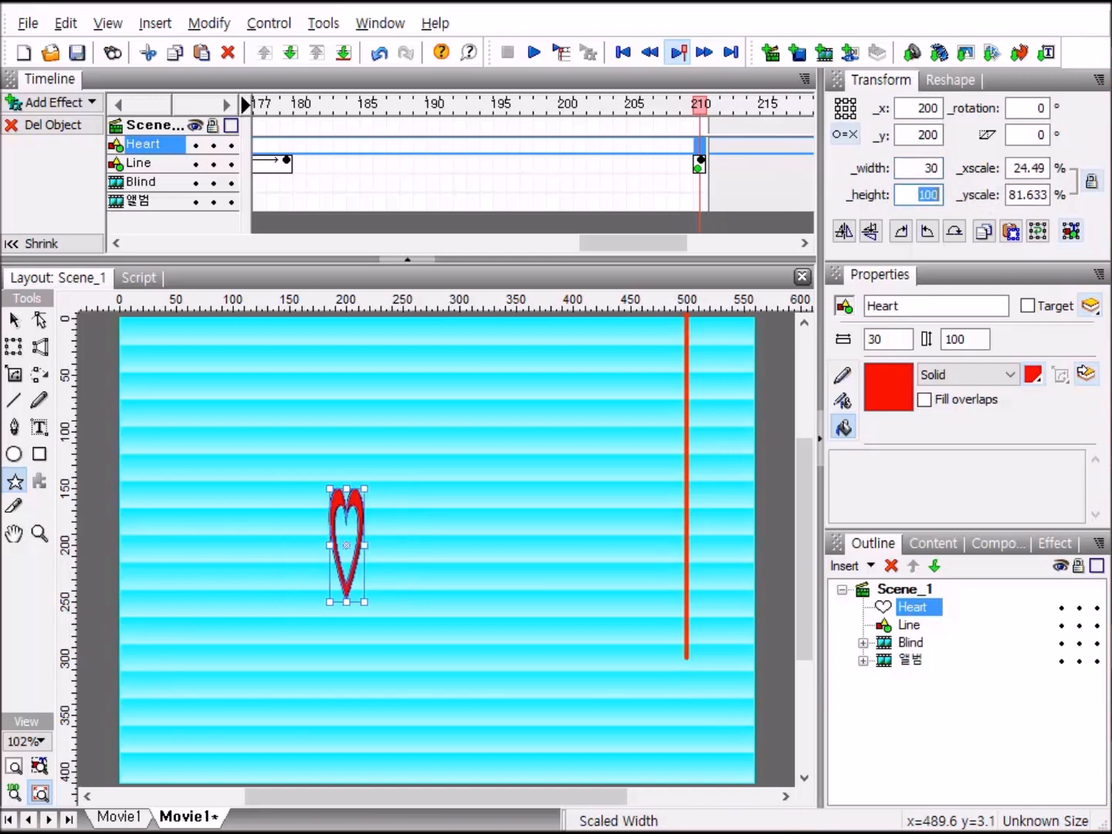
text(50)
key(Return)
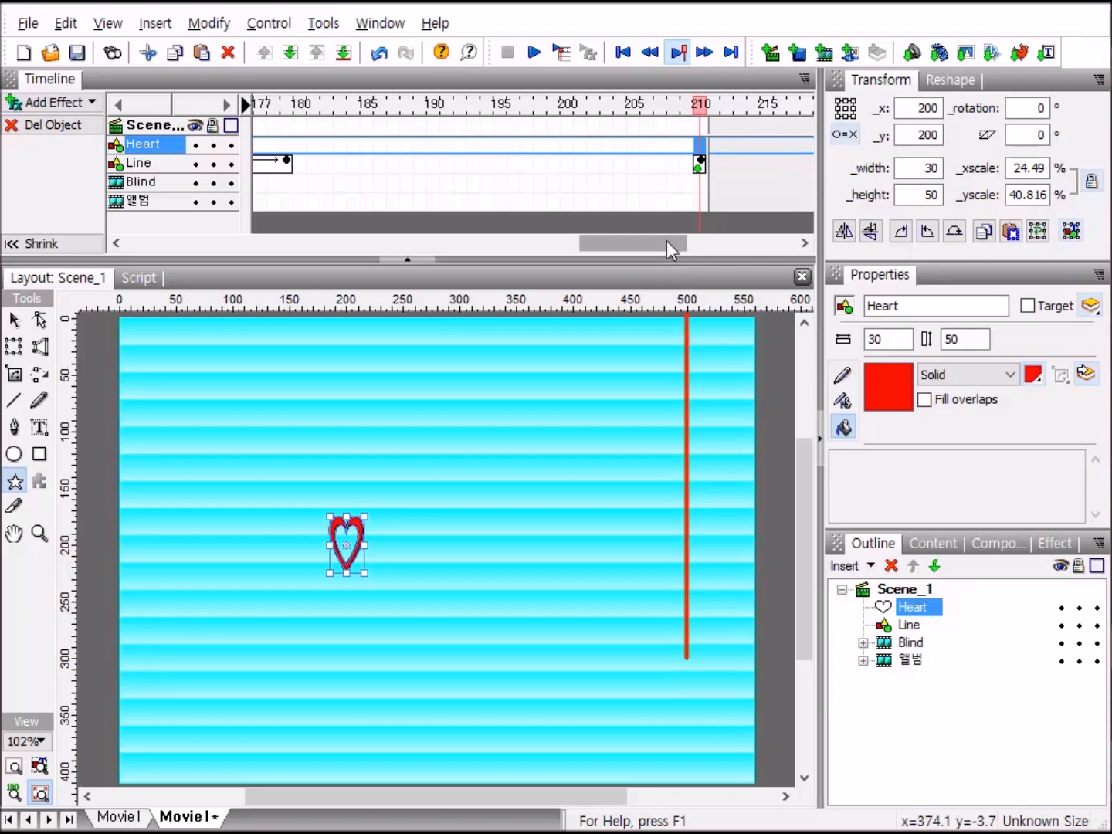
Add a Place effect for the heart at frame 1 of Scene_1.
drag(665, 240, 155, 236)
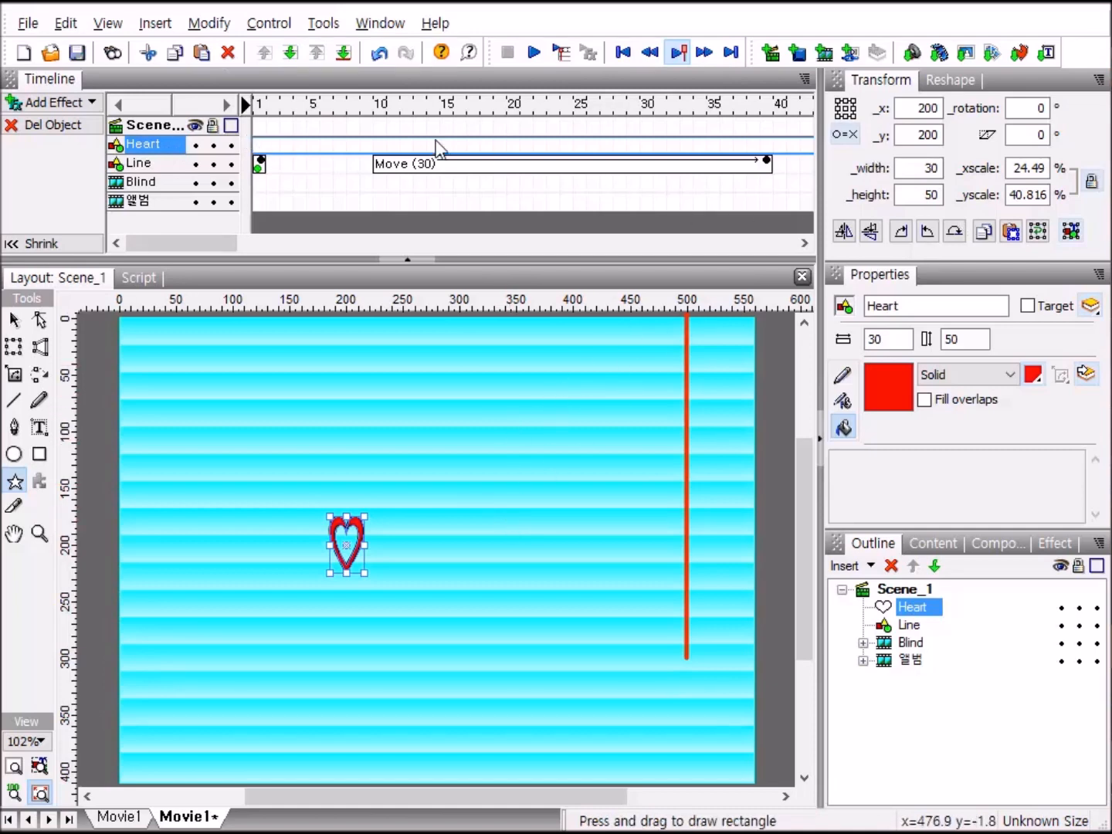
right_click(256, 144)
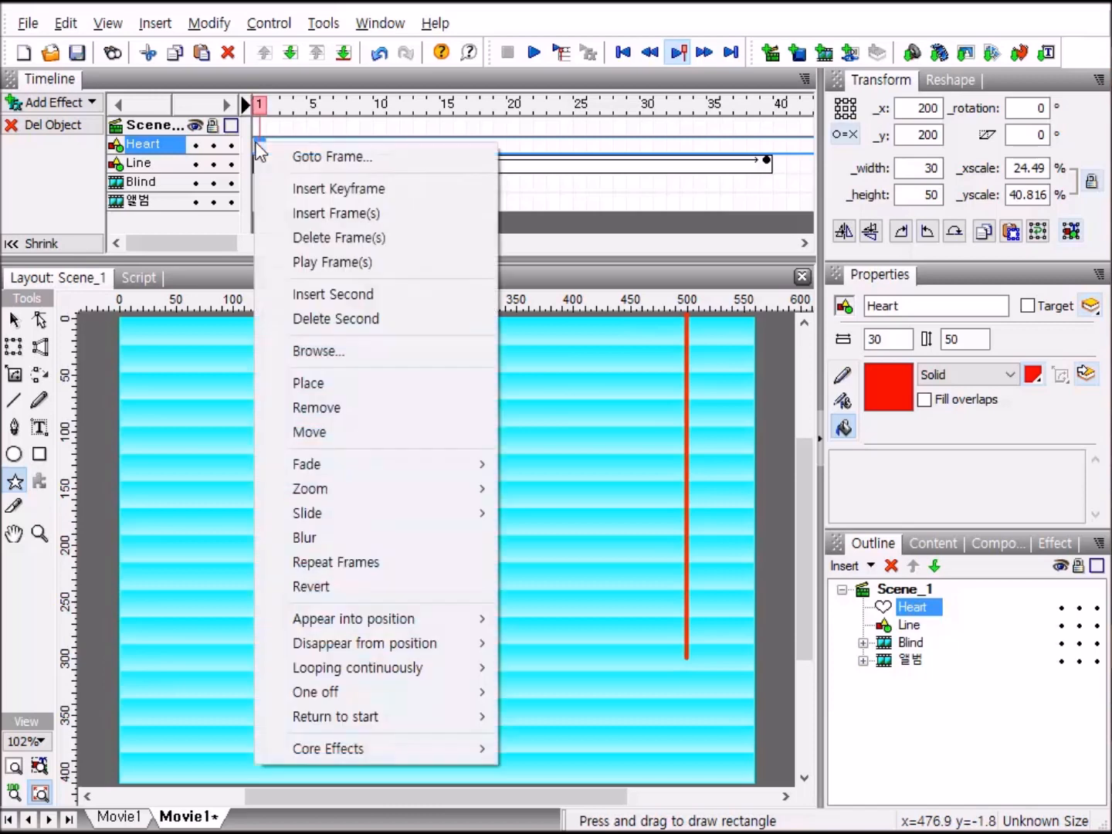
click(312, 386)
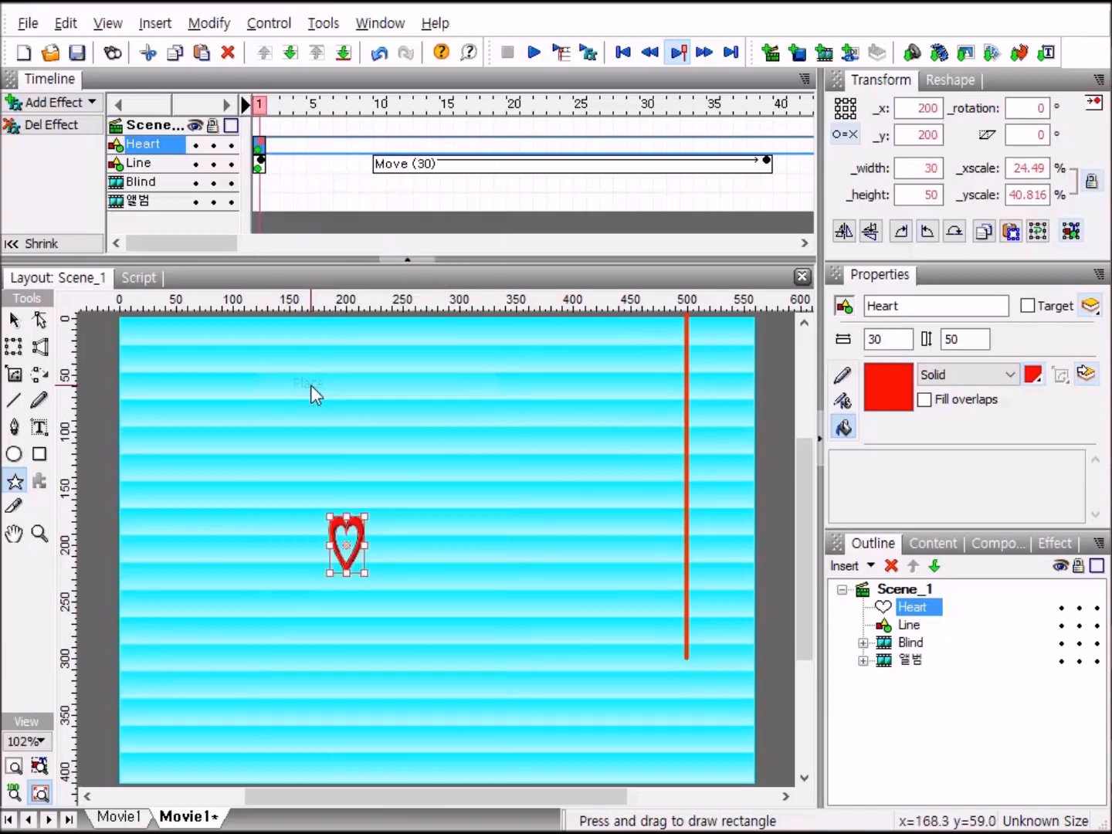
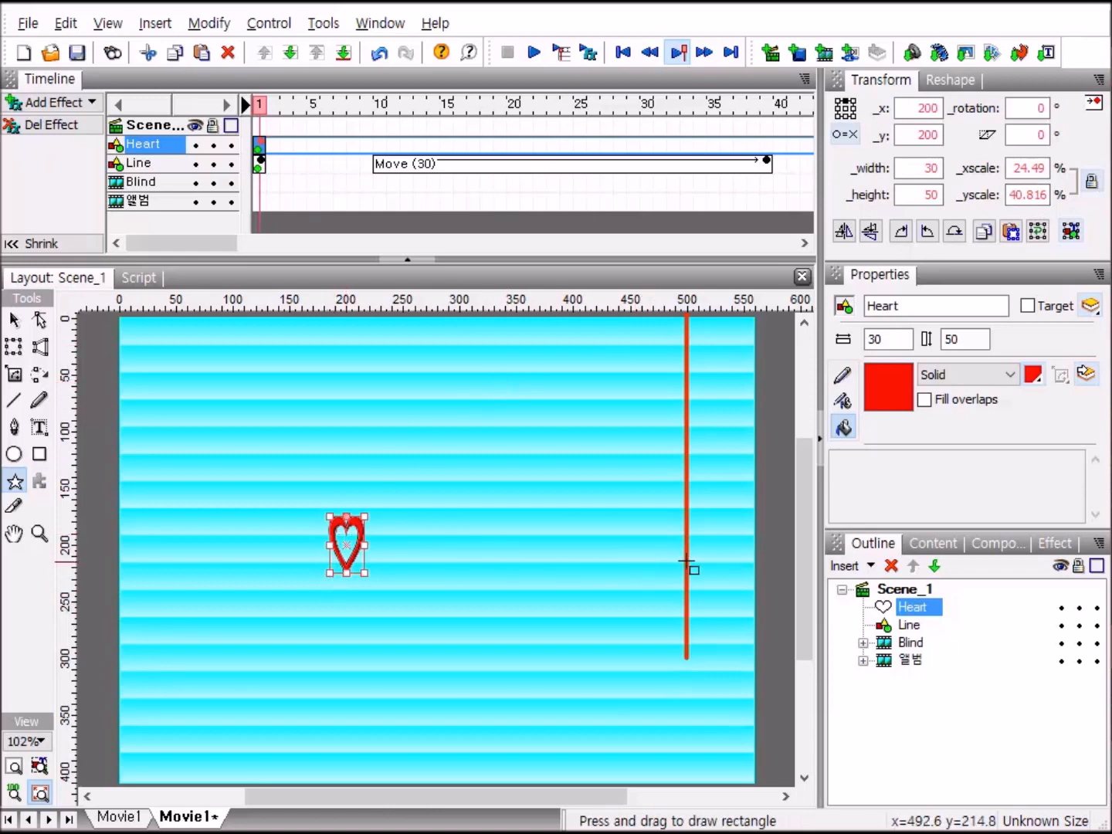
Position the heart at x 500 and y 320 in frame 1, at the lower end of the pull line.
click(928, 108)
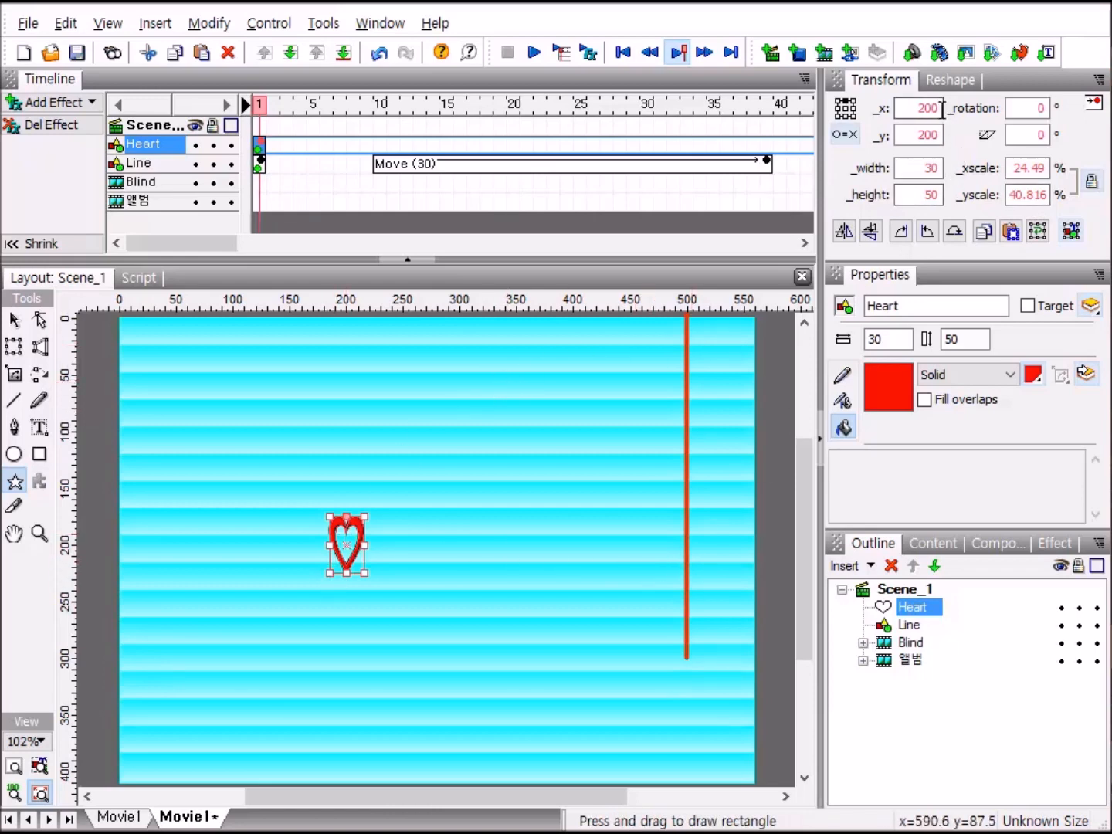
key(BackSpace)
key(BackSpace)
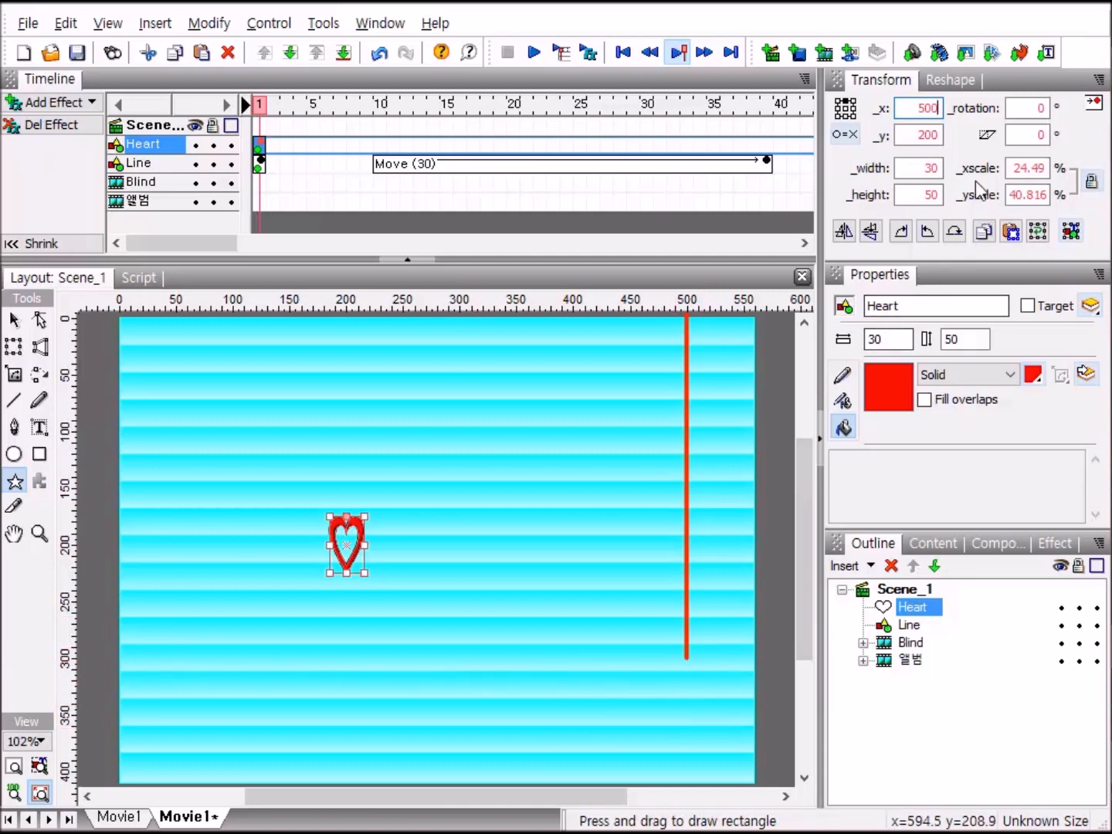
click(940, 135)
key(BackSpace)
key(BackSpace)
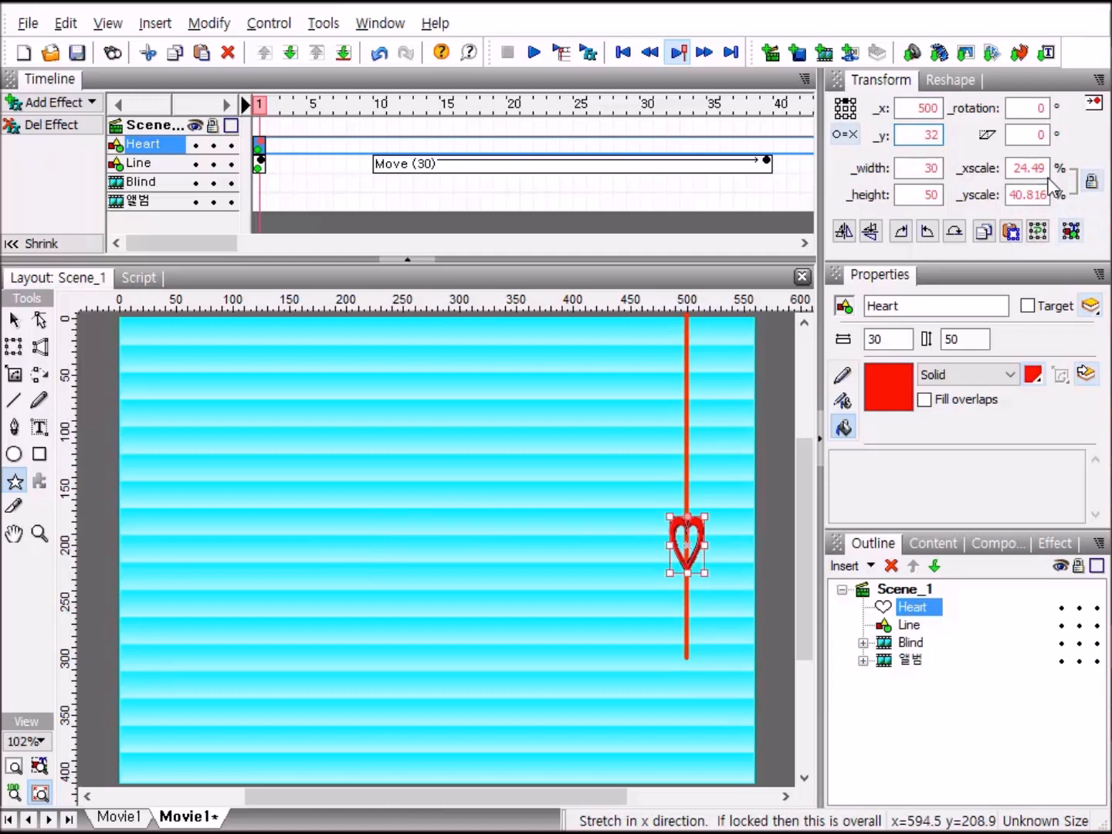
text(0)
key(Return)
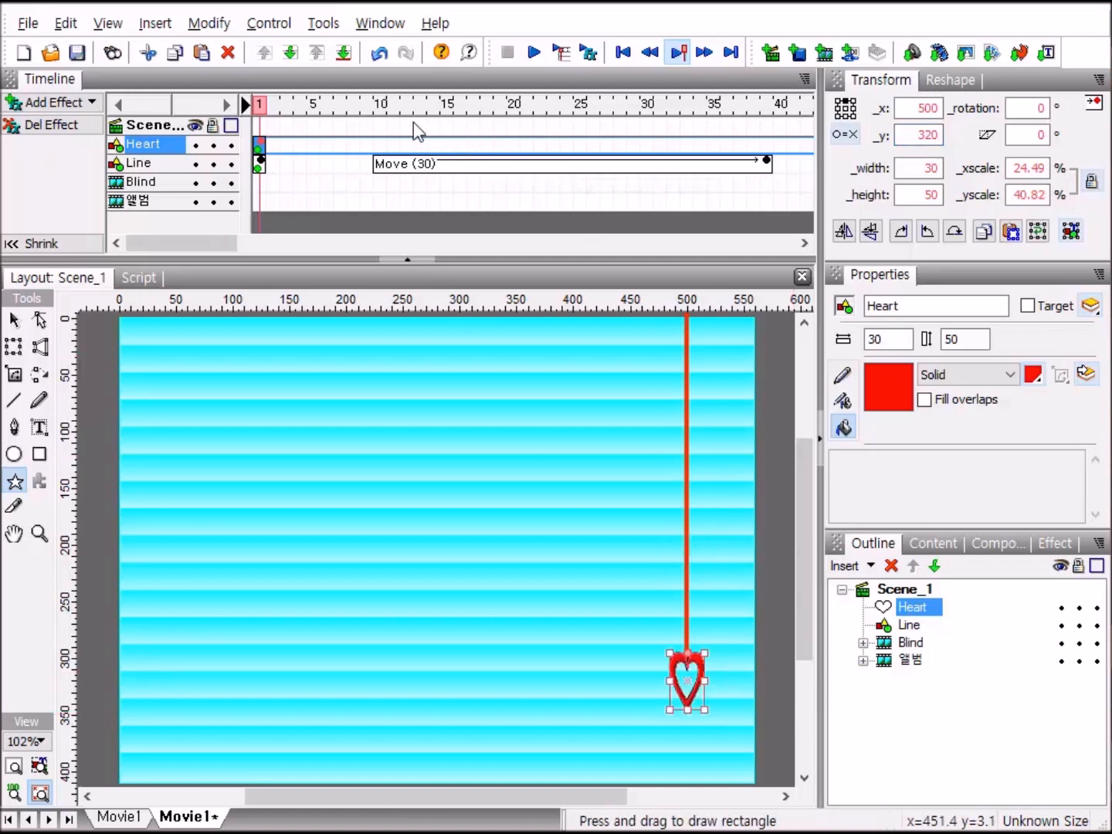
Add a 30-frame Move effect to the heart from frame 10 to frame 39, ending at y 45.
click(381, 144)
right_click(382, 145)
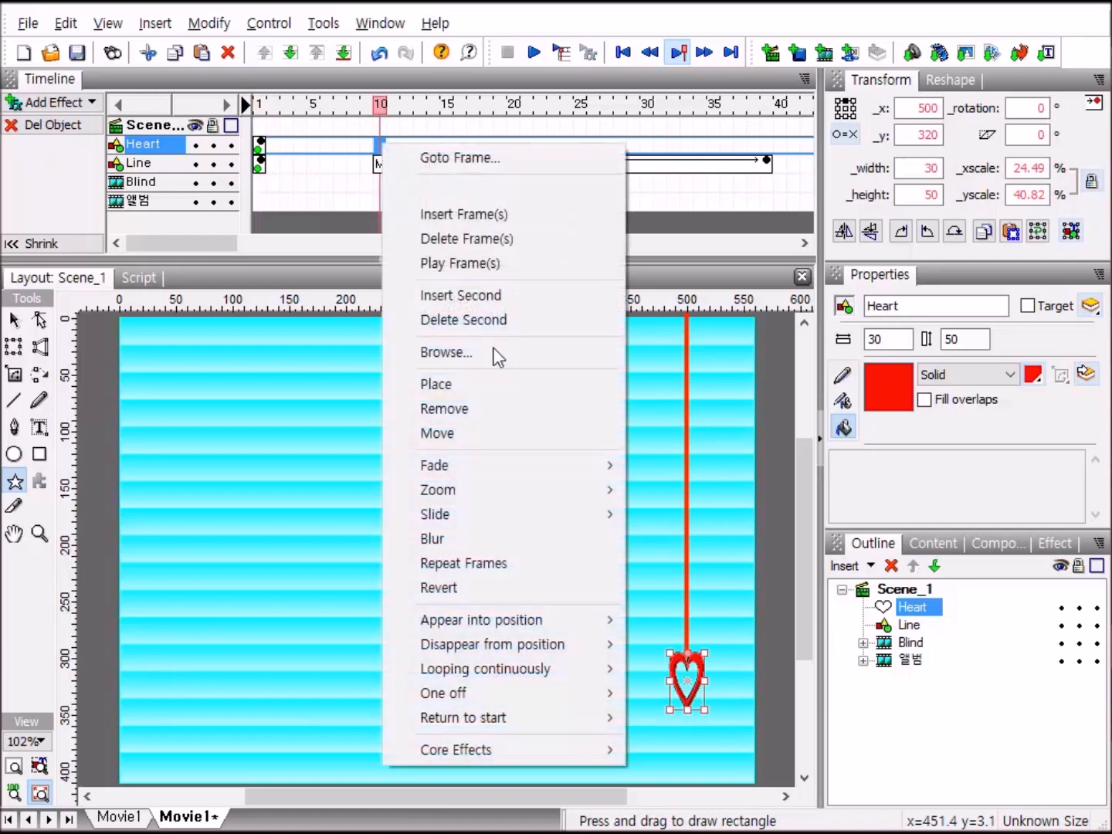
click(503, 431)
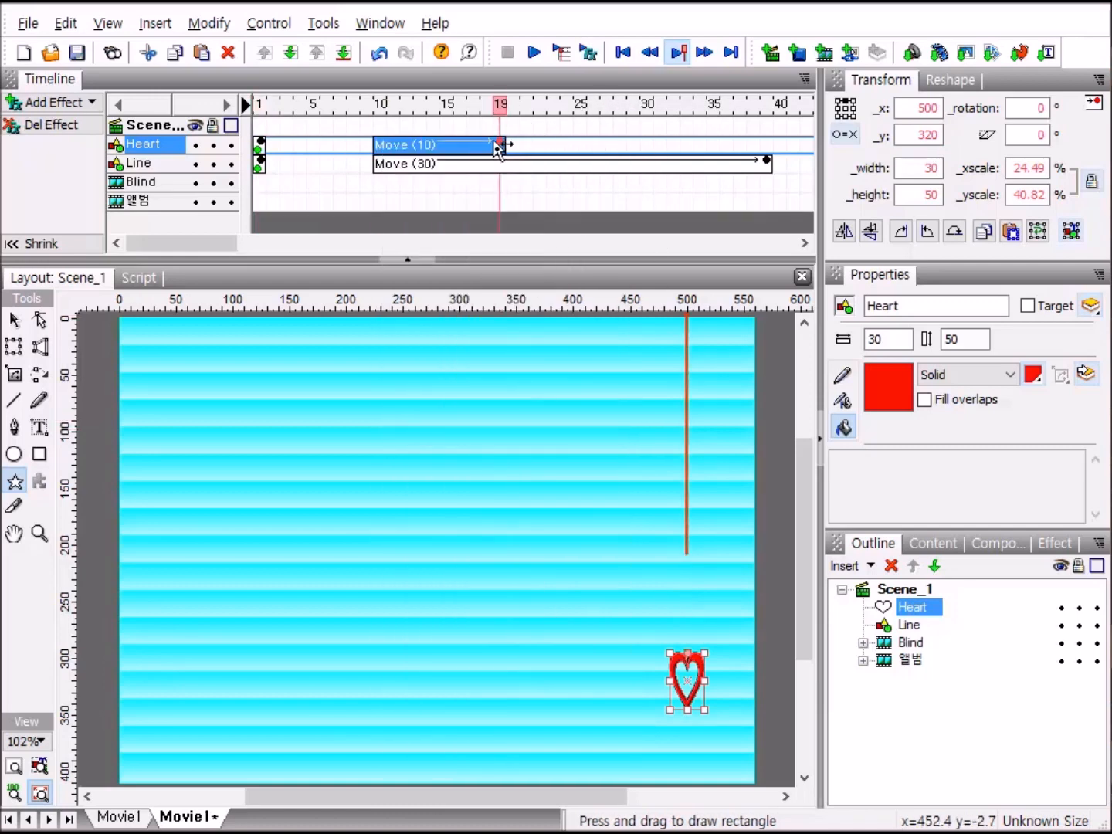
drag(500, 147, 764, 198)
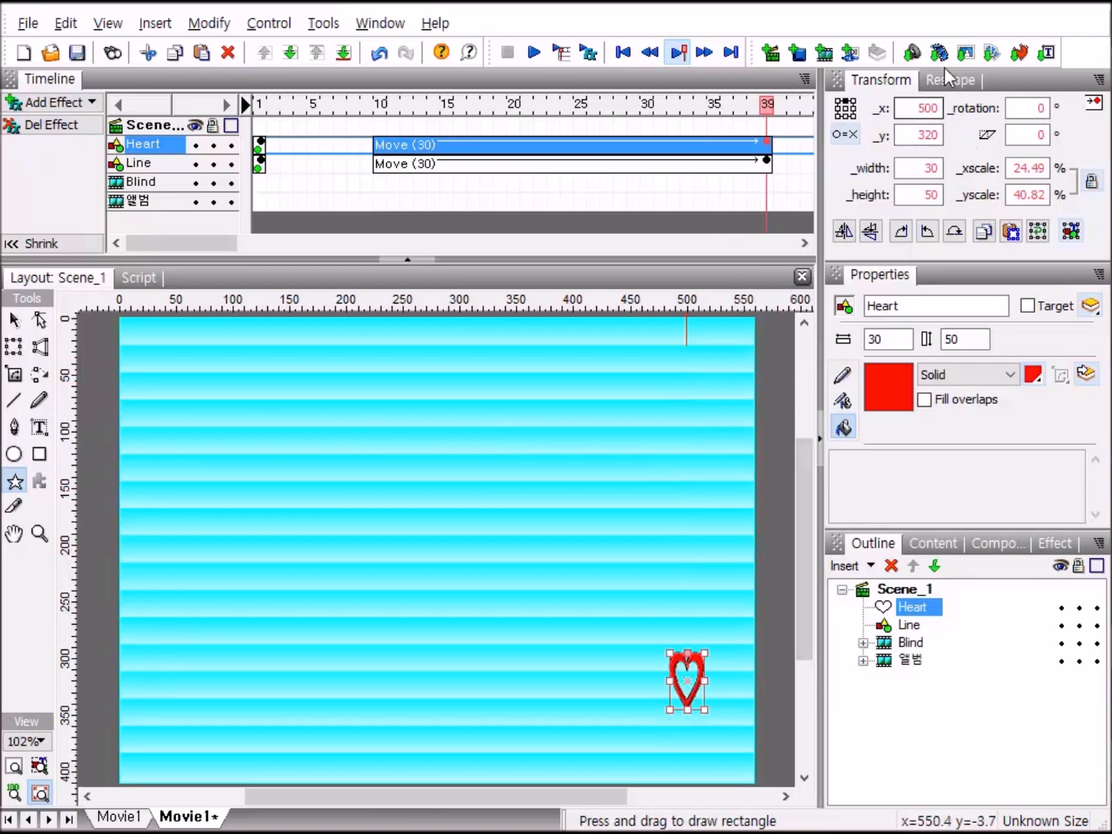
click(940, 134)
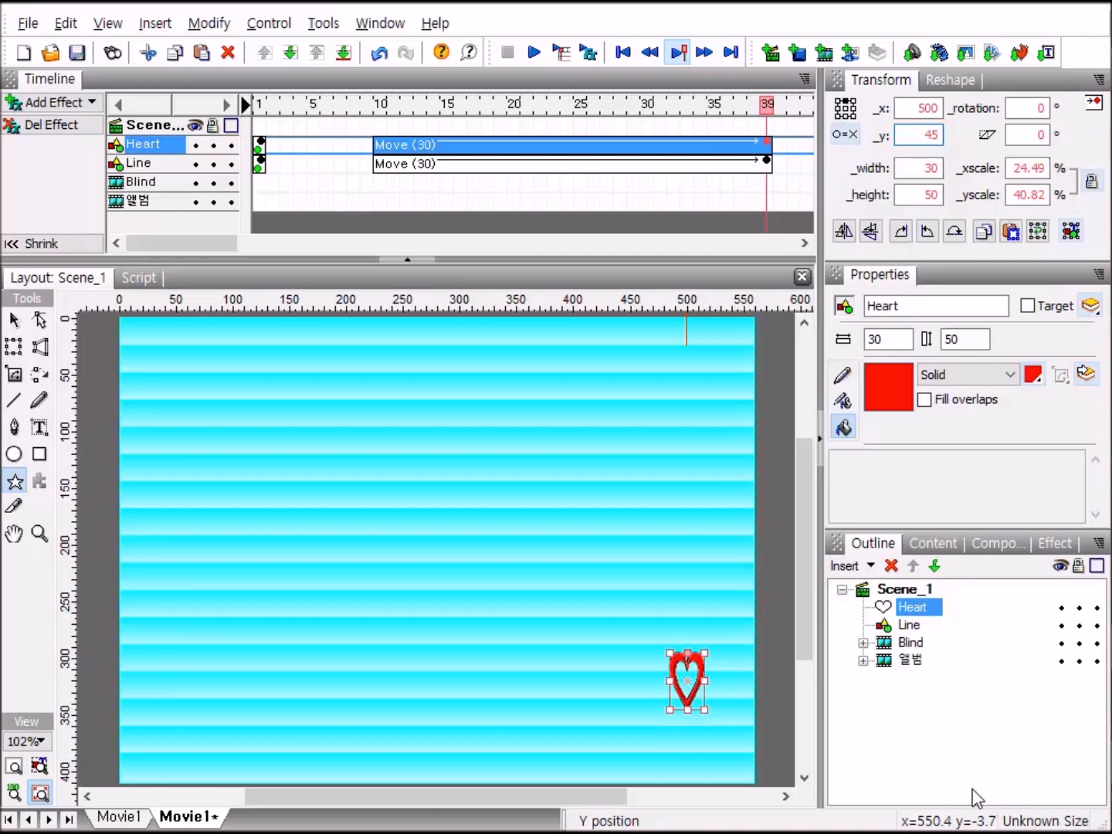
key(Return)
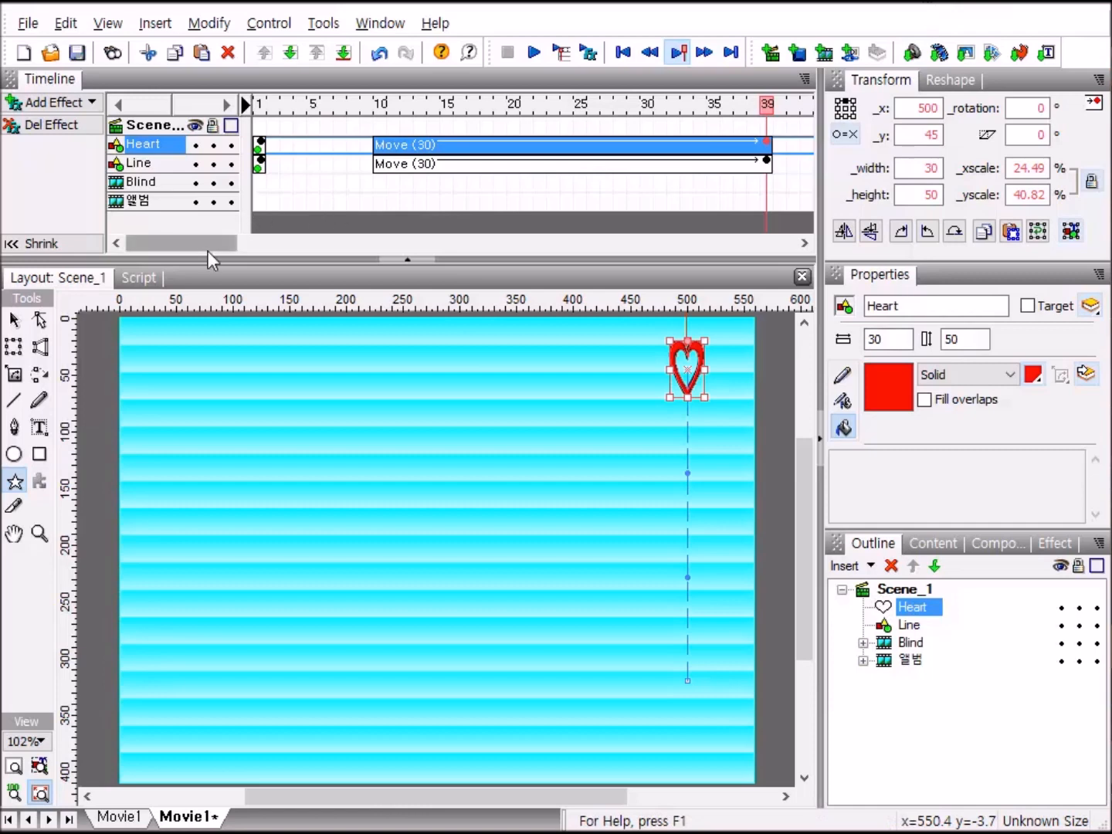
Add a Move effect to the heart at frame 150 and extend it to 30 frames, ending at frame 179.
drag(208, 251, 530, 245)
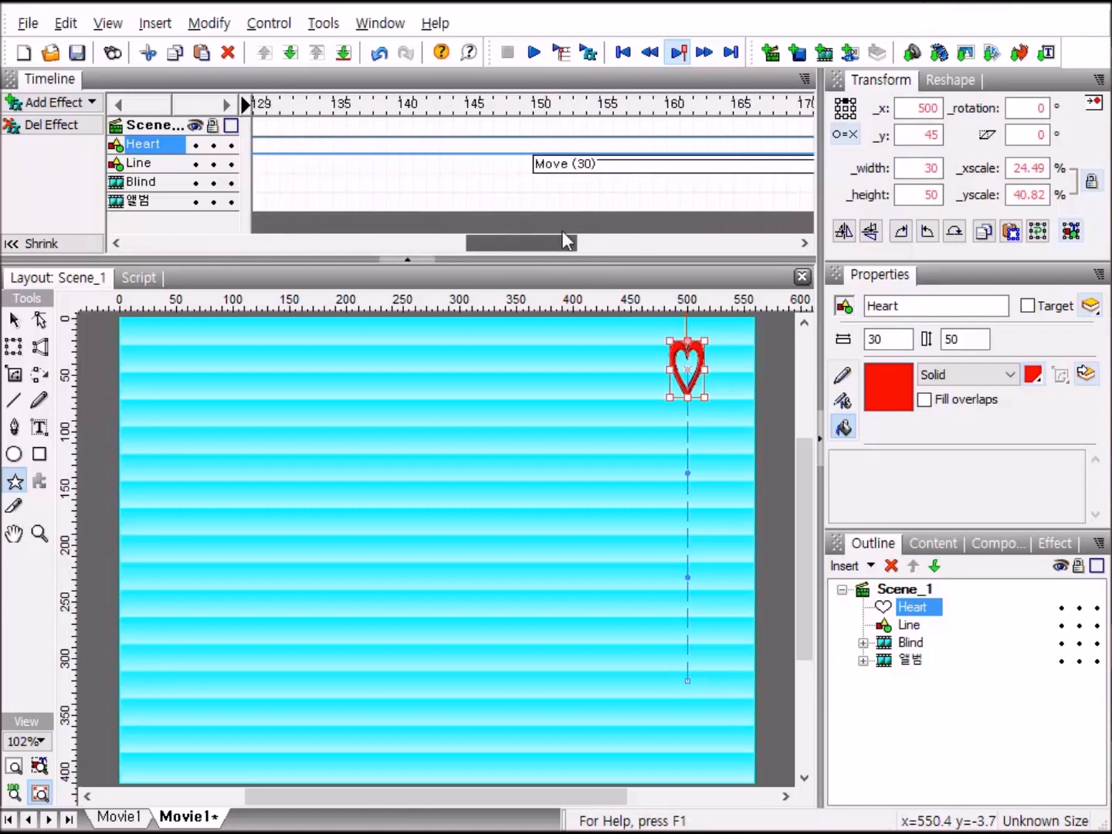
click(538, 145)
right_click(539, 144)
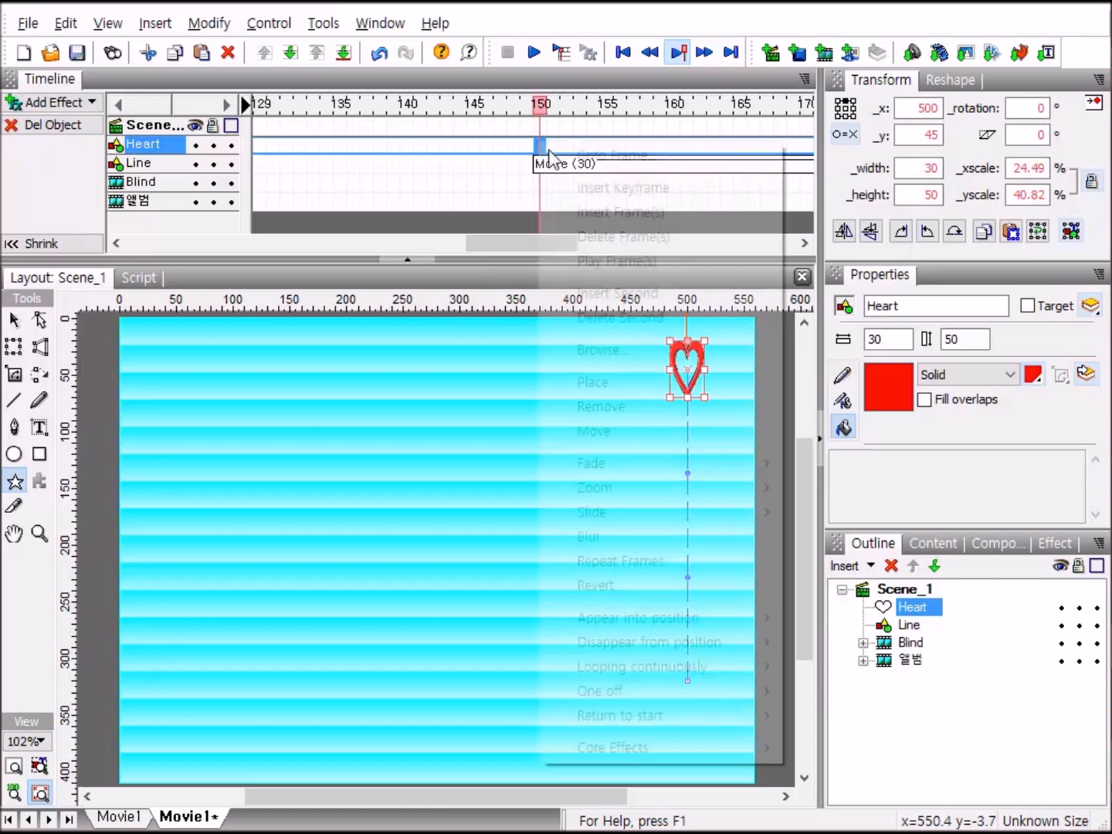
click(618, 432)
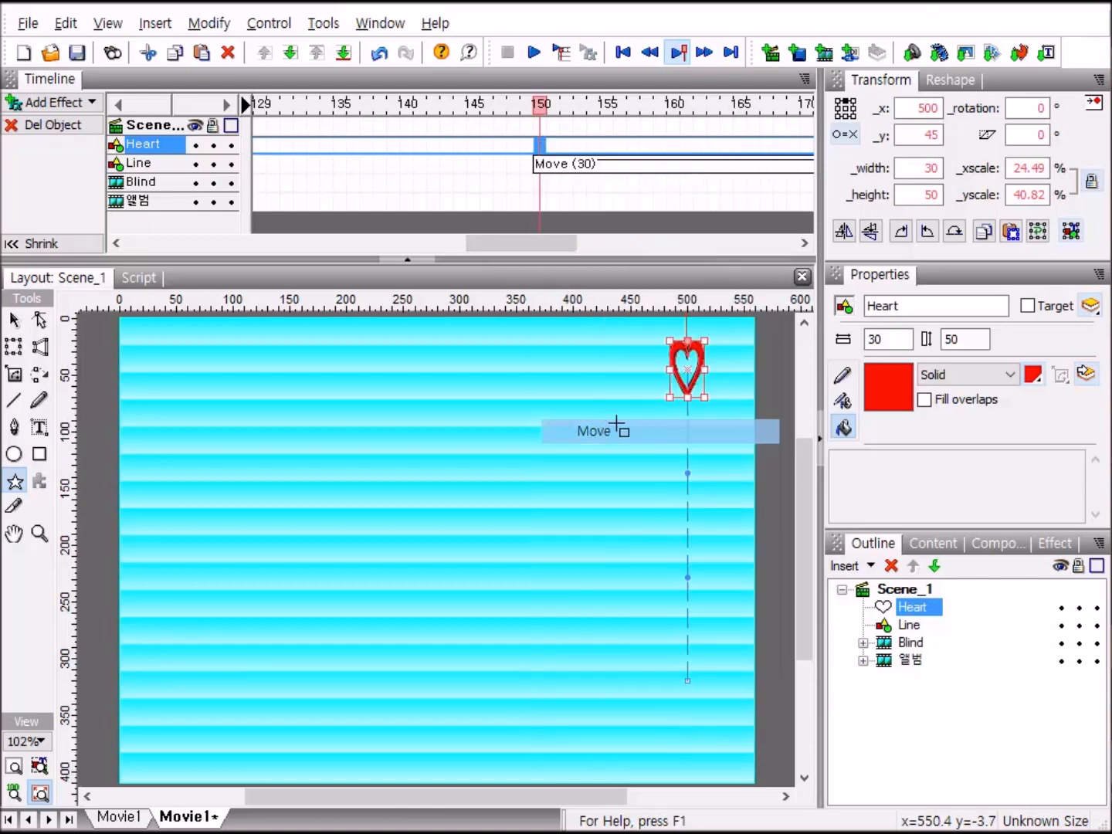
drag(569, 236, 612, 242)
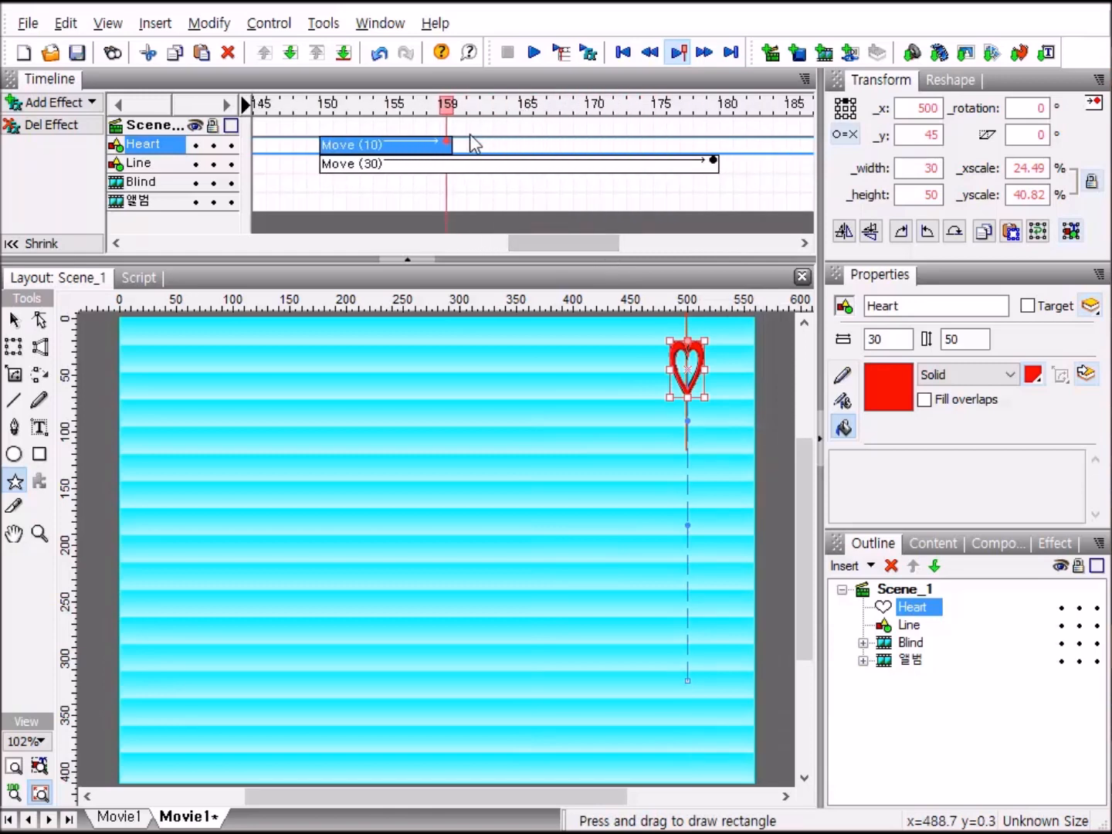
drag(492, 159, 714, 217)
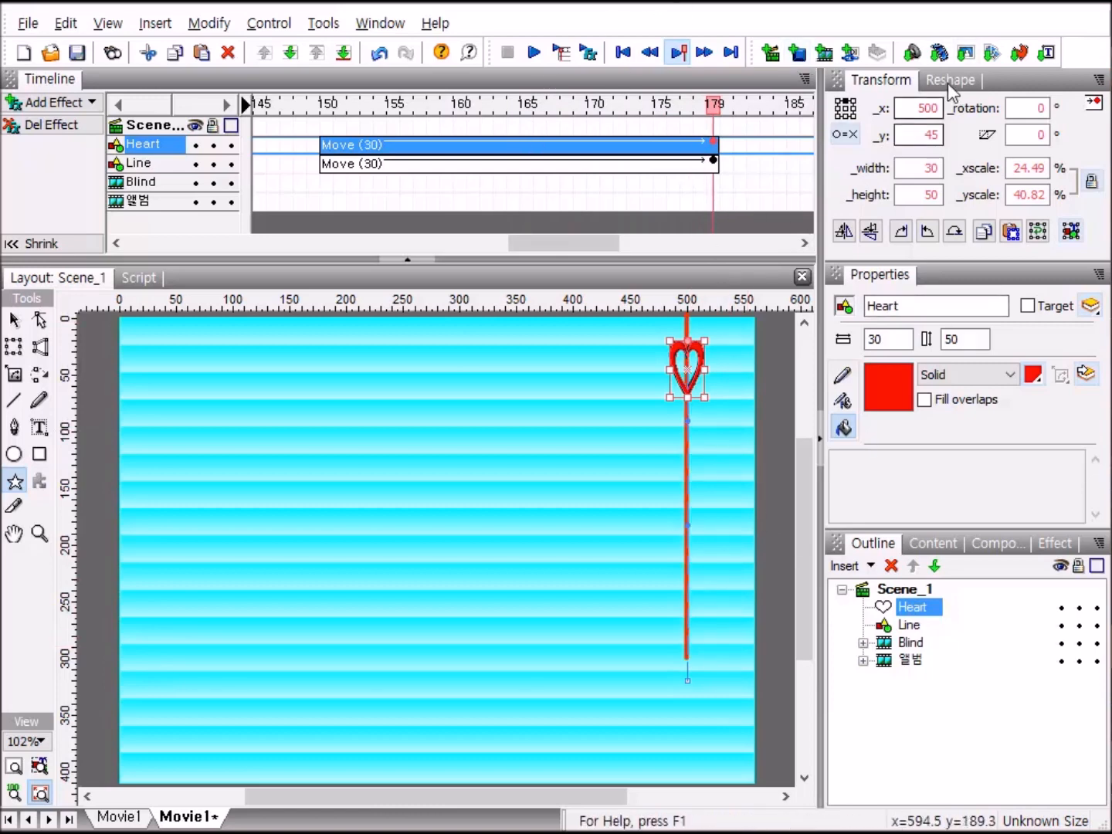
Set the heart's y position to 320 at the end of the second Move effect.
click(940, 136)
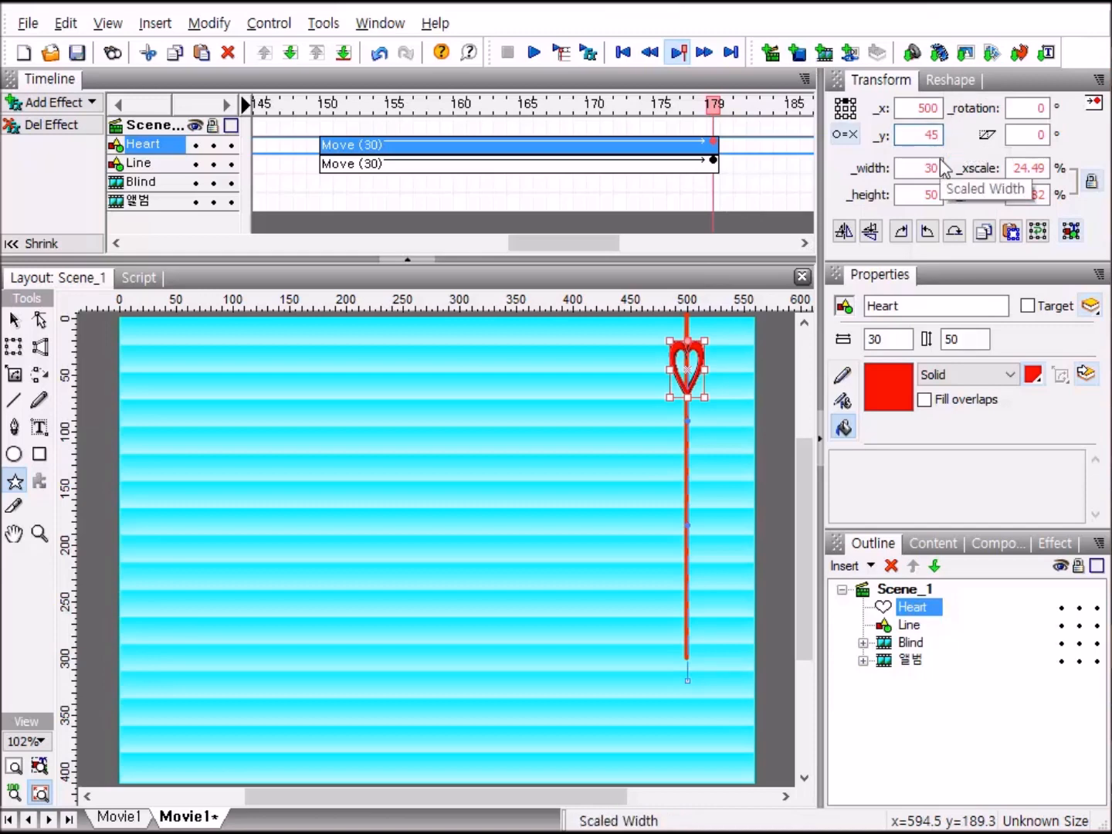
key(BackSpace)
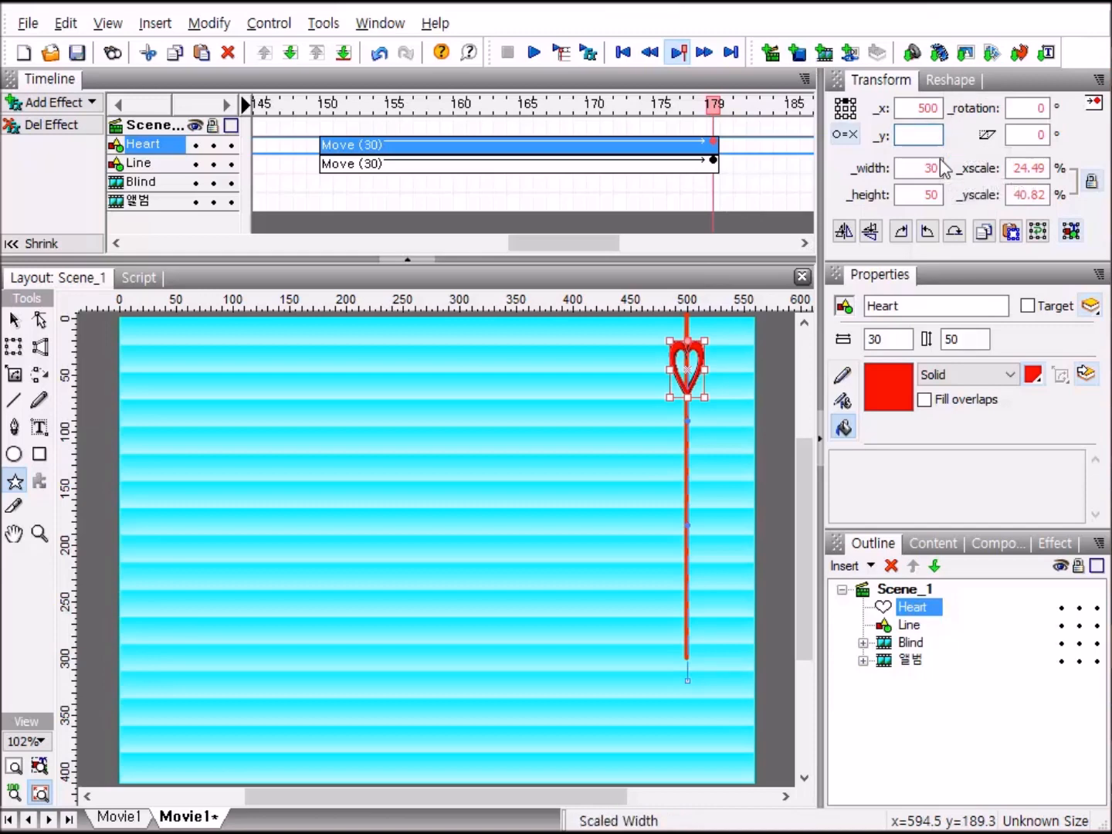
text(320)
key(Return)
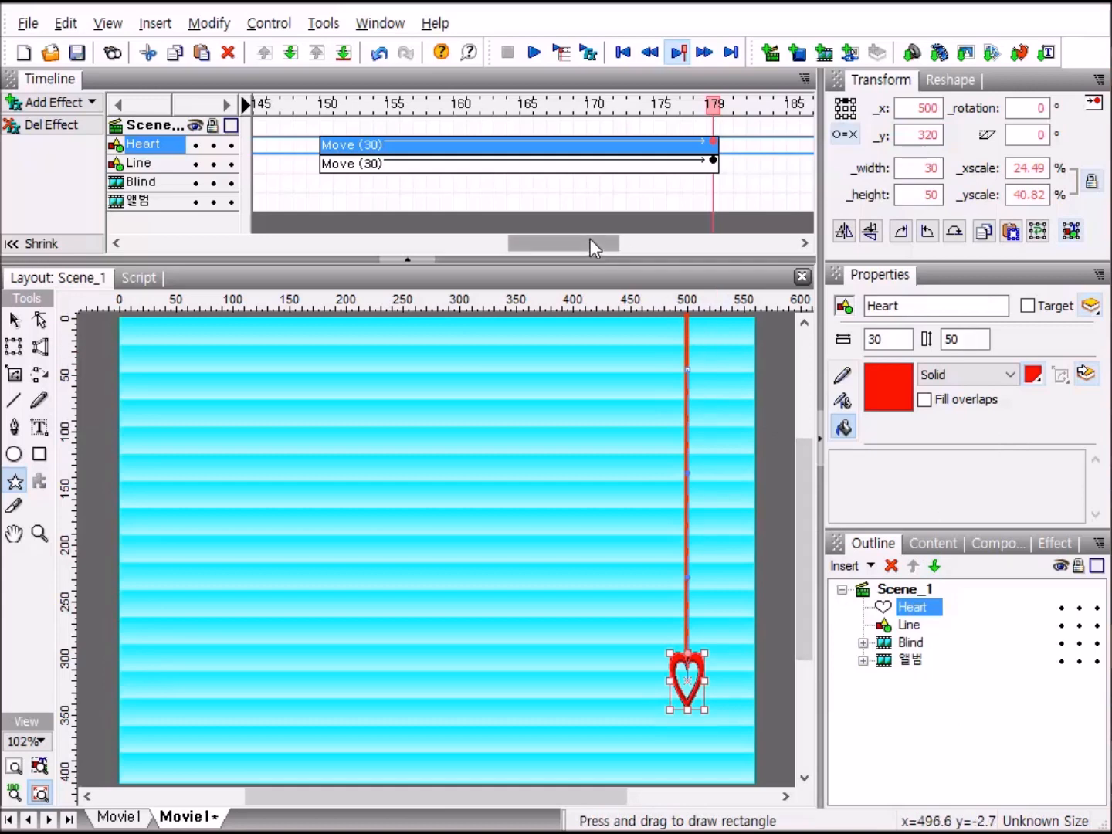
Add a Place effect for the heart at frame 210, matching the line's last keyframe.
drag(590, 239, 655, 245)
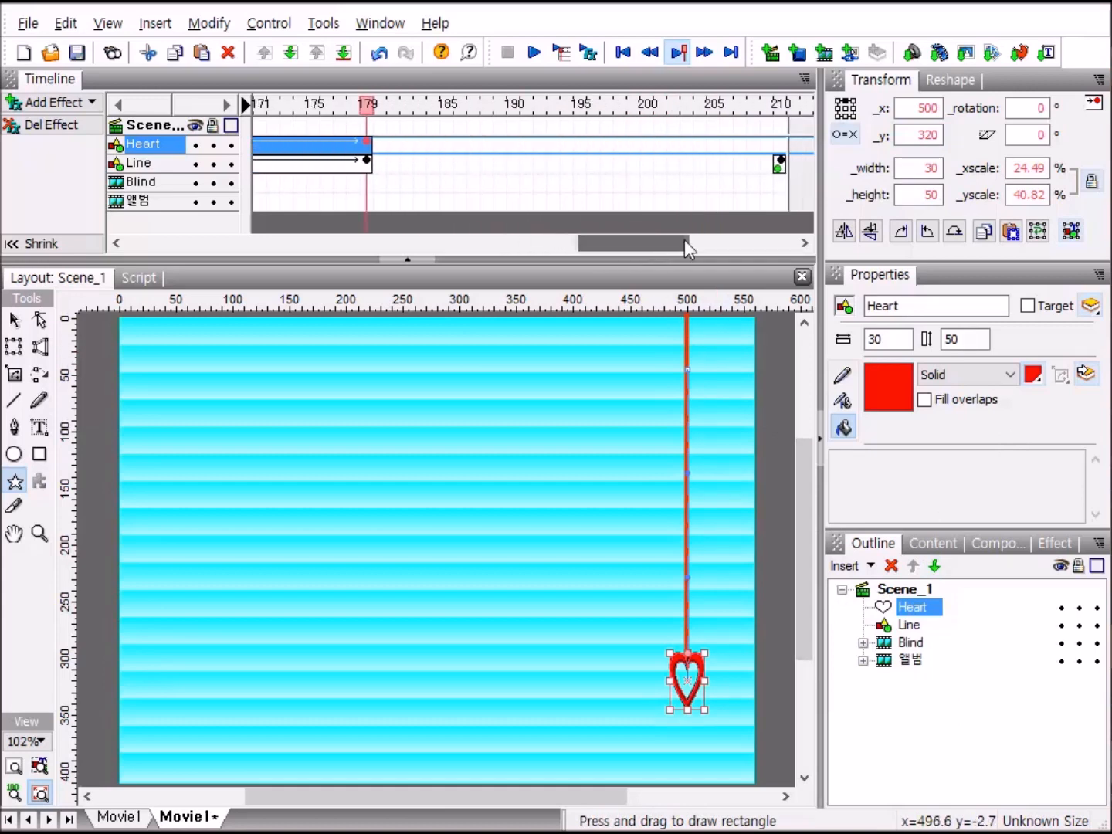
click(782, 146)
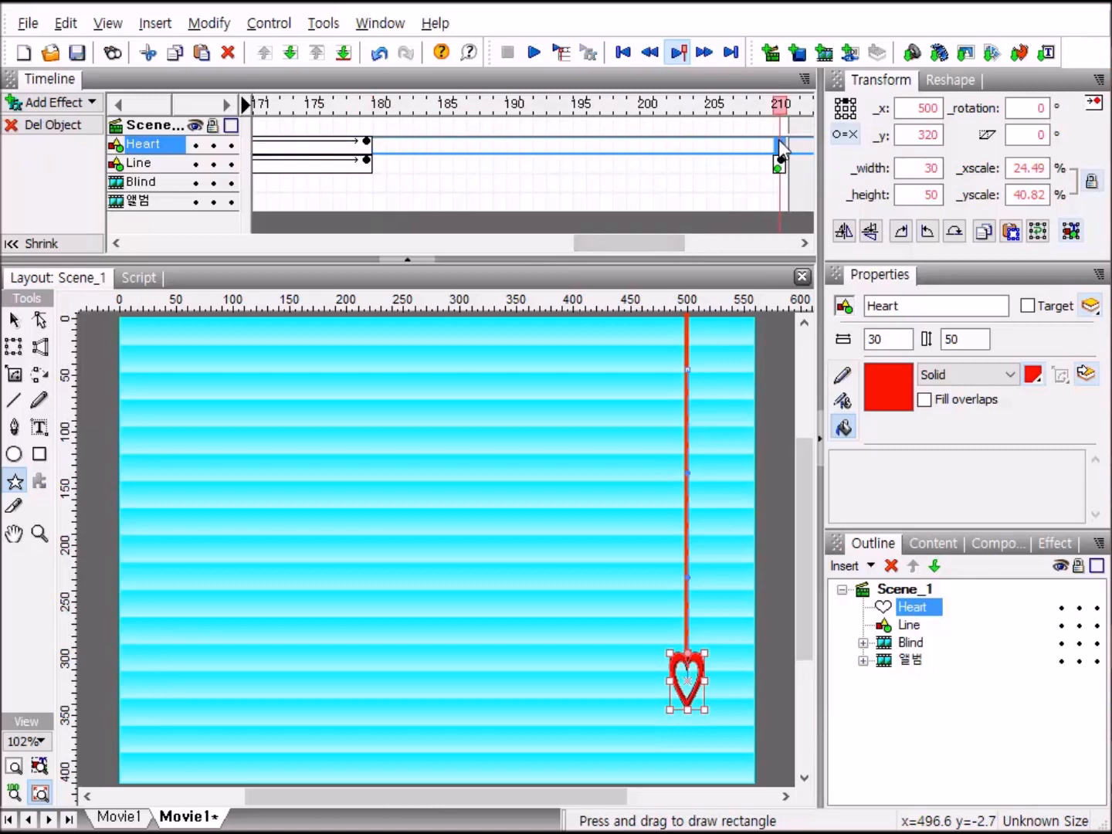
right_click(781, 143)
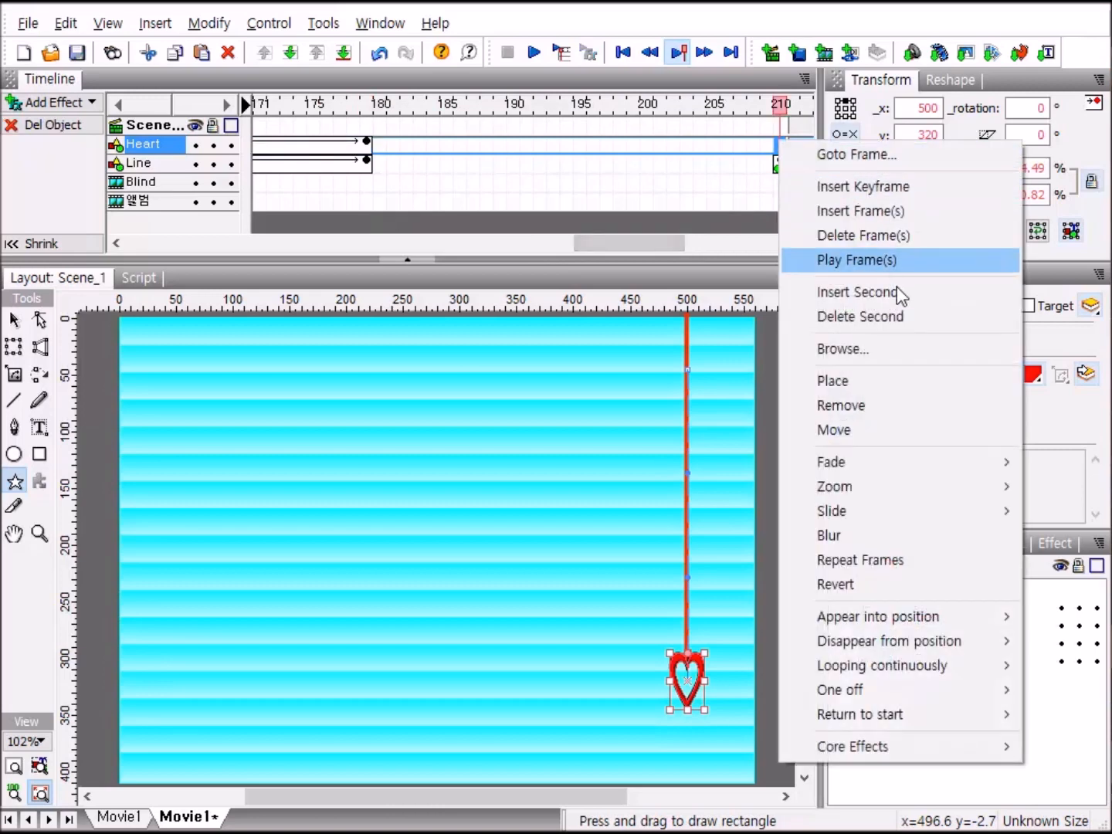
click(894, 381)
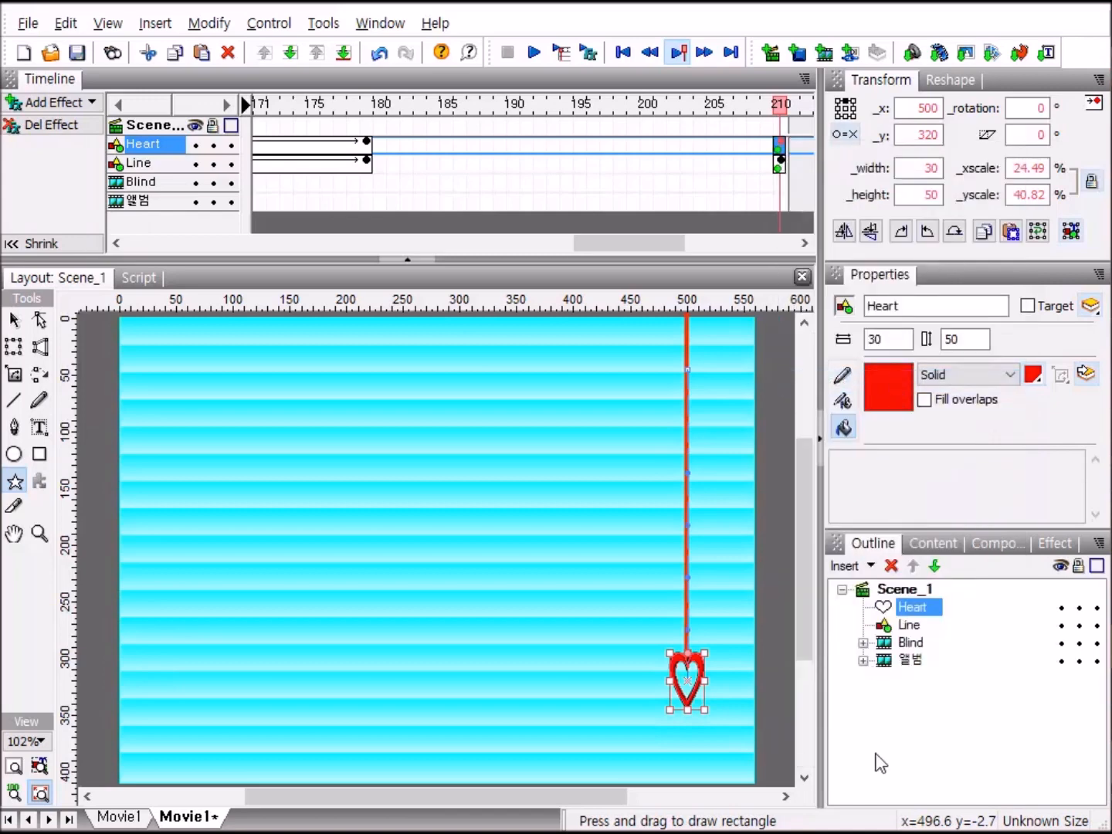
Group the Heart and Line objects together as a movie clip.
ctrl+click(908, 624)
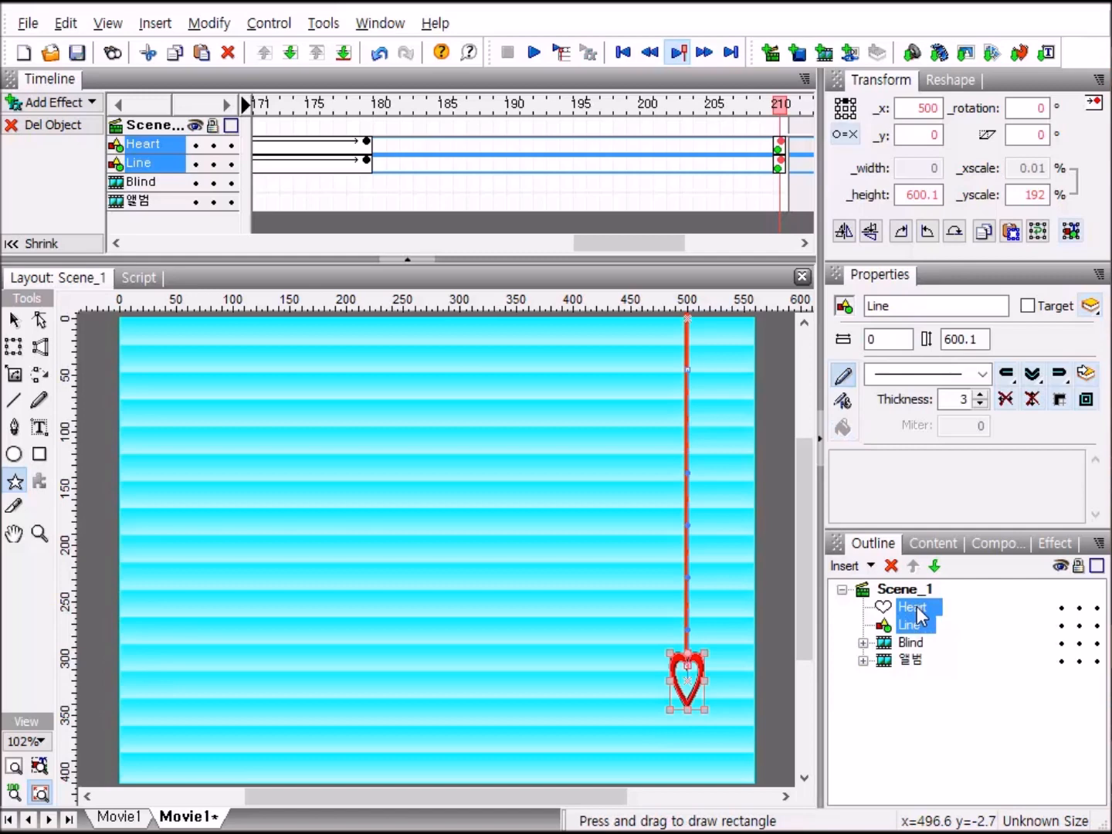
right_click(917, 610)
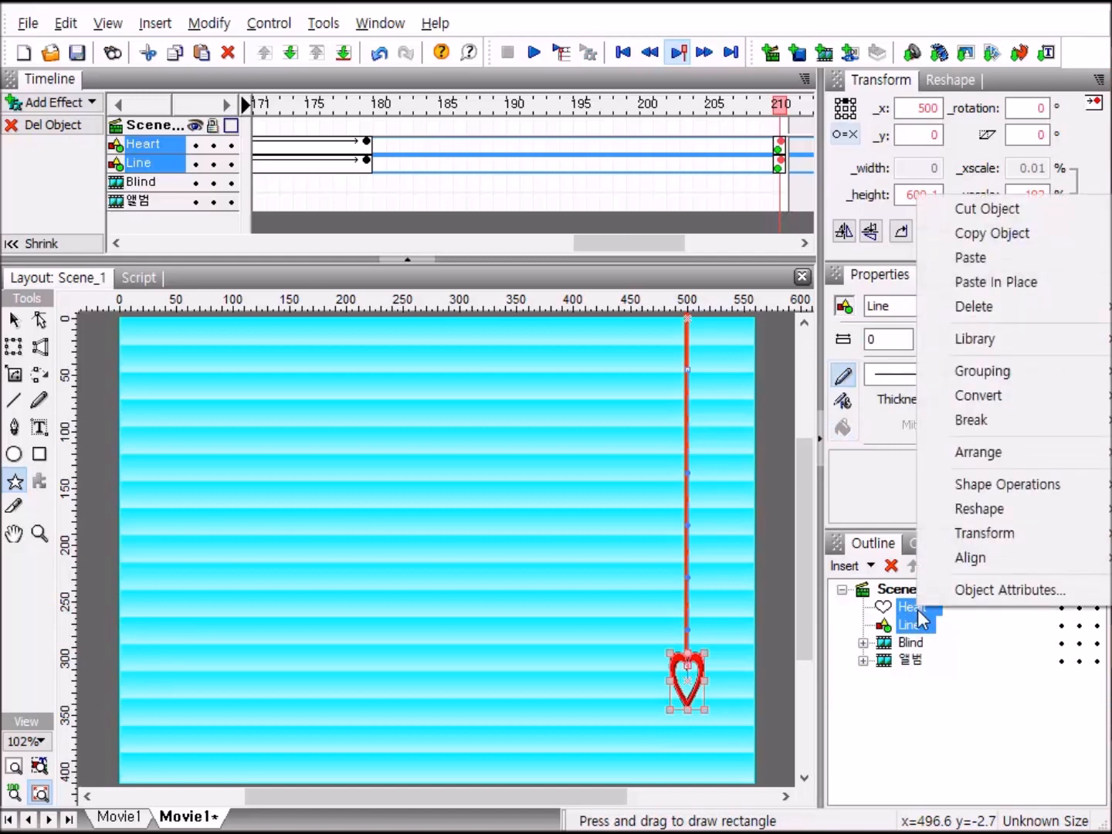
mouse_move(1005, 379)
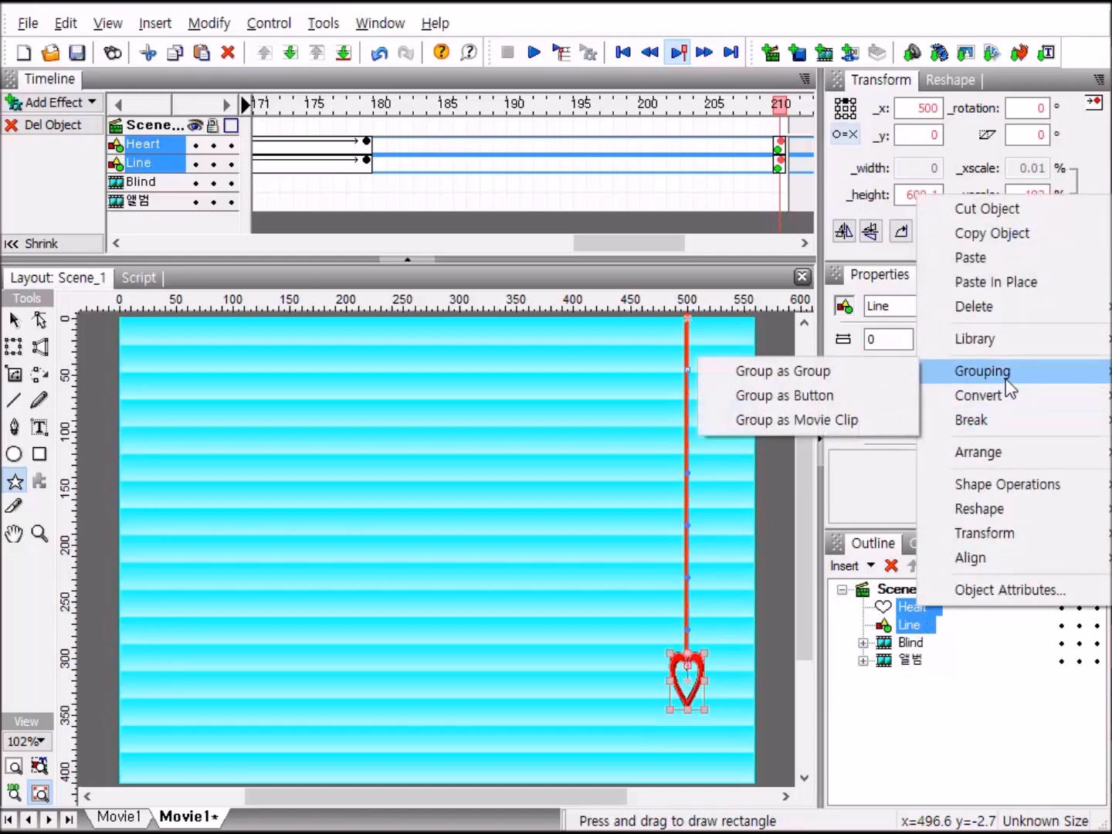
click(849, 421)
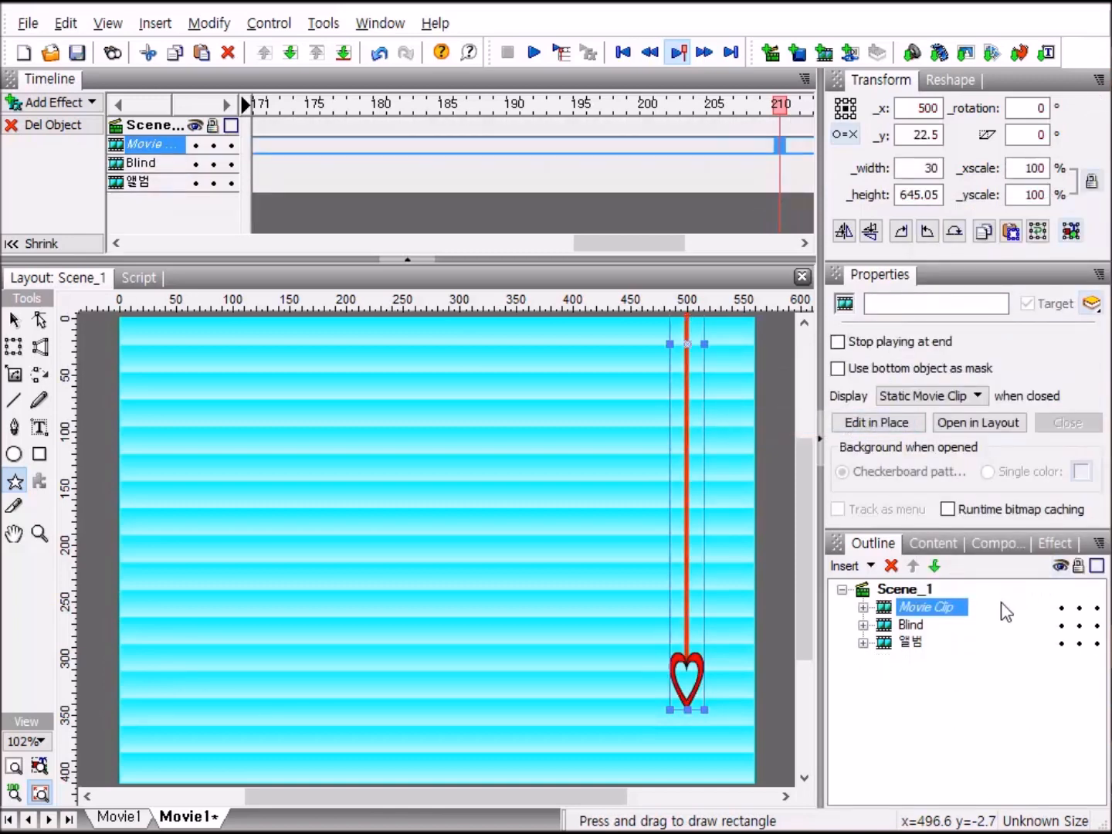
Rename the new movie clip of heart and pull line as Line.
click(925, 609)
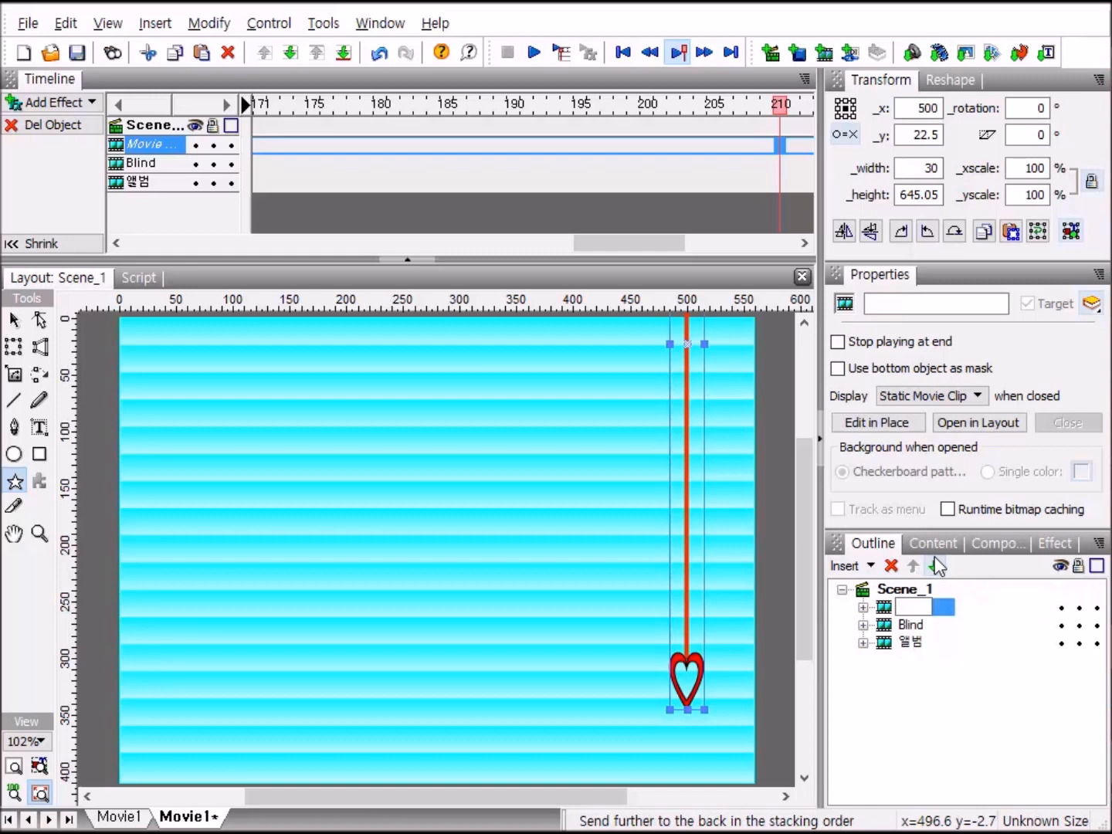
text(Line)
click(938, 705)
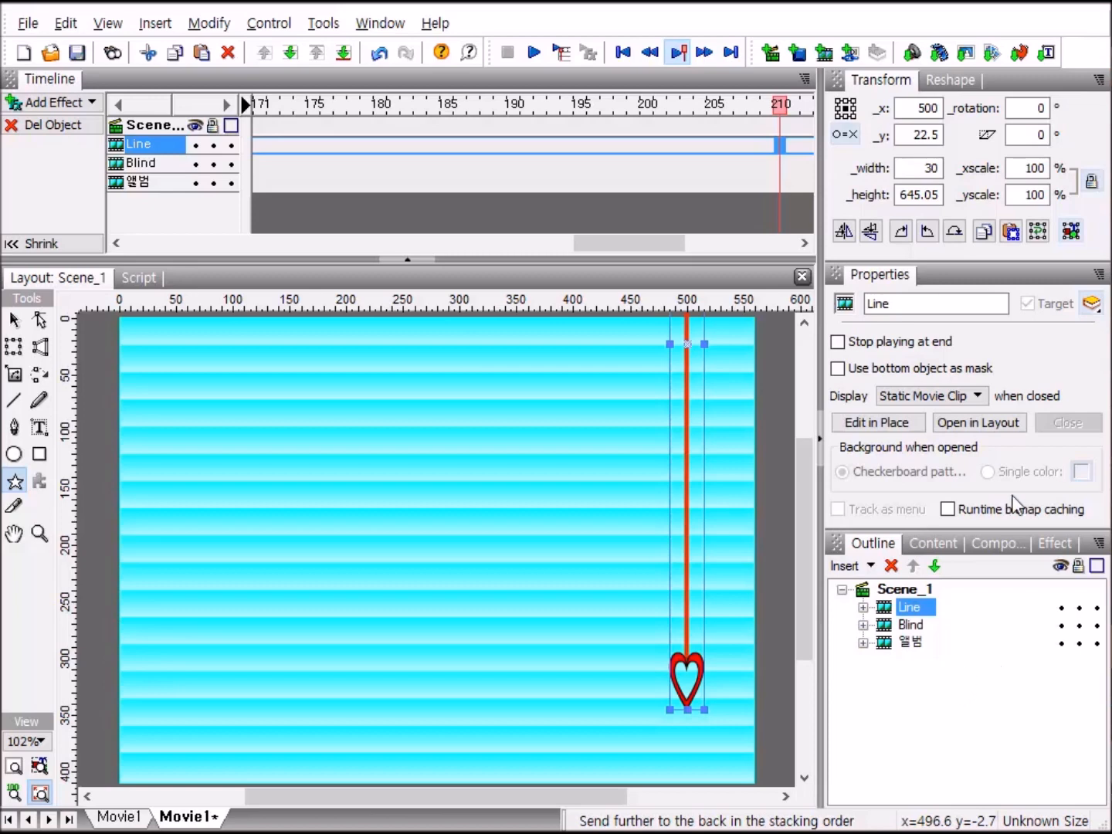
Play the movie to check the blind, photos and pull line together, and stop the playback.
click(534, 52)
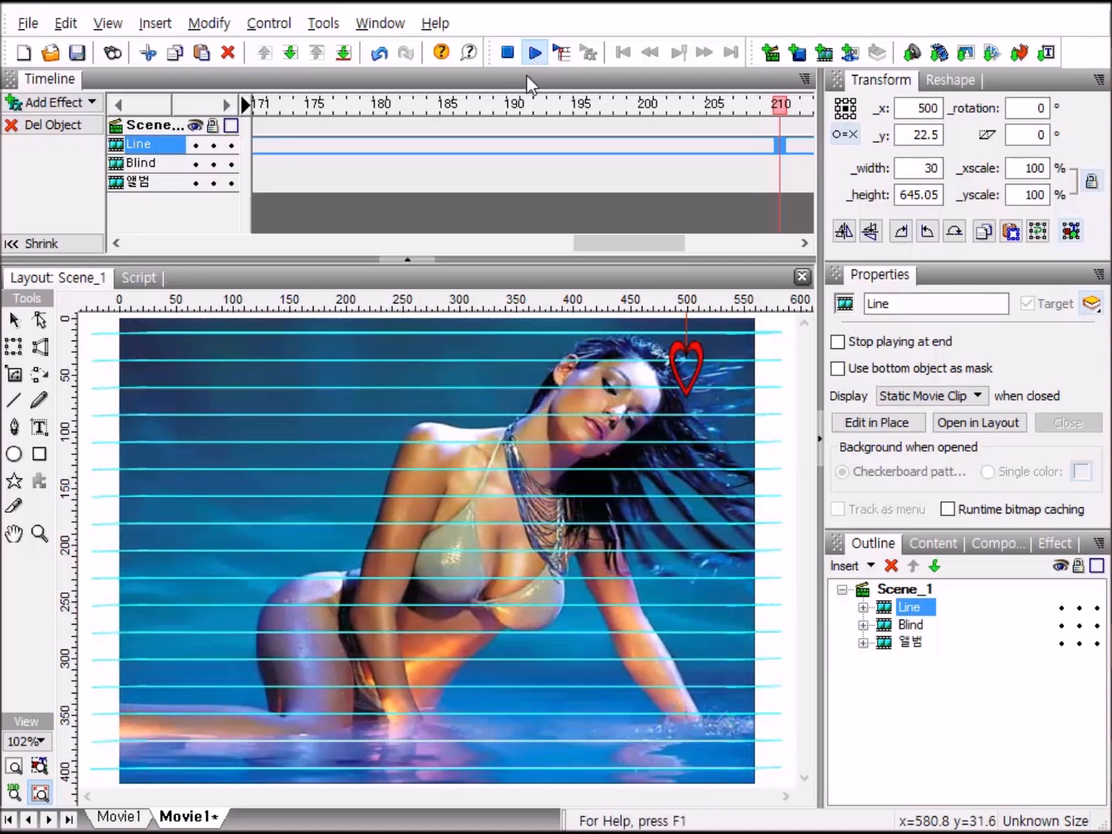
click(509, 54)
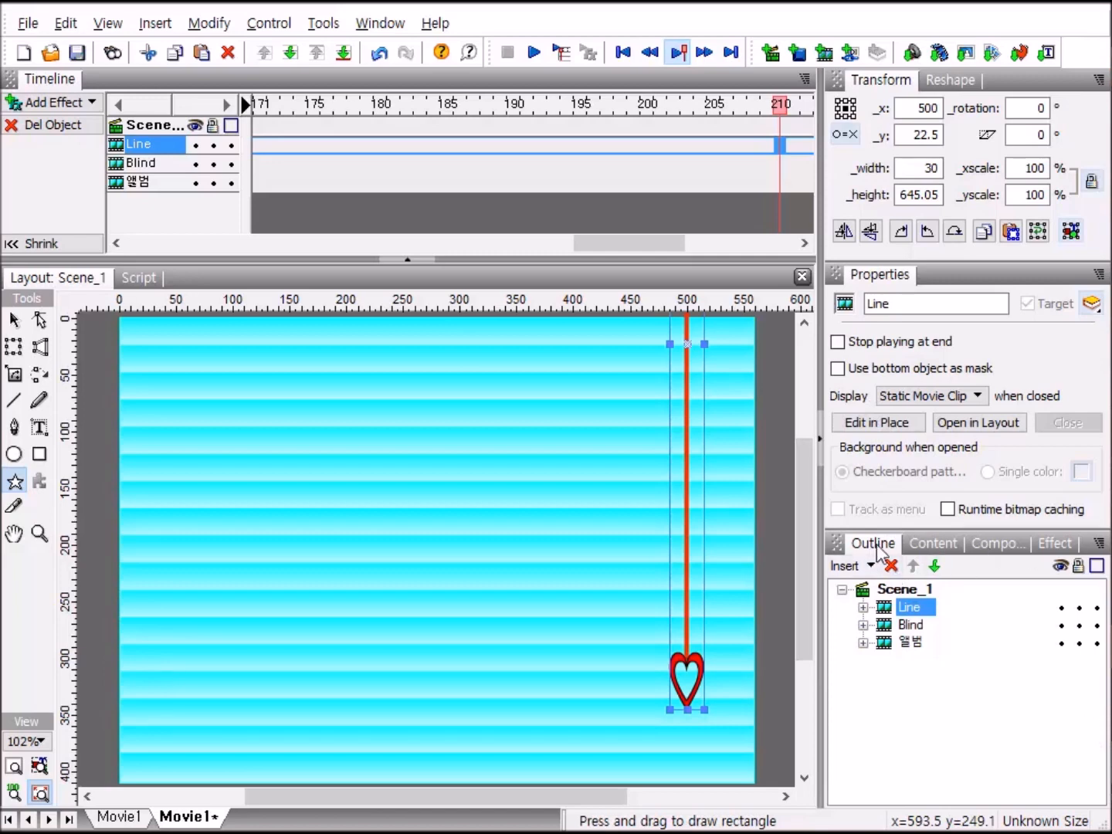
Draw a FlexiStacked frame about 317 wide and 282 high in Scene_1, over the middle of the blind.
click(906, 590)
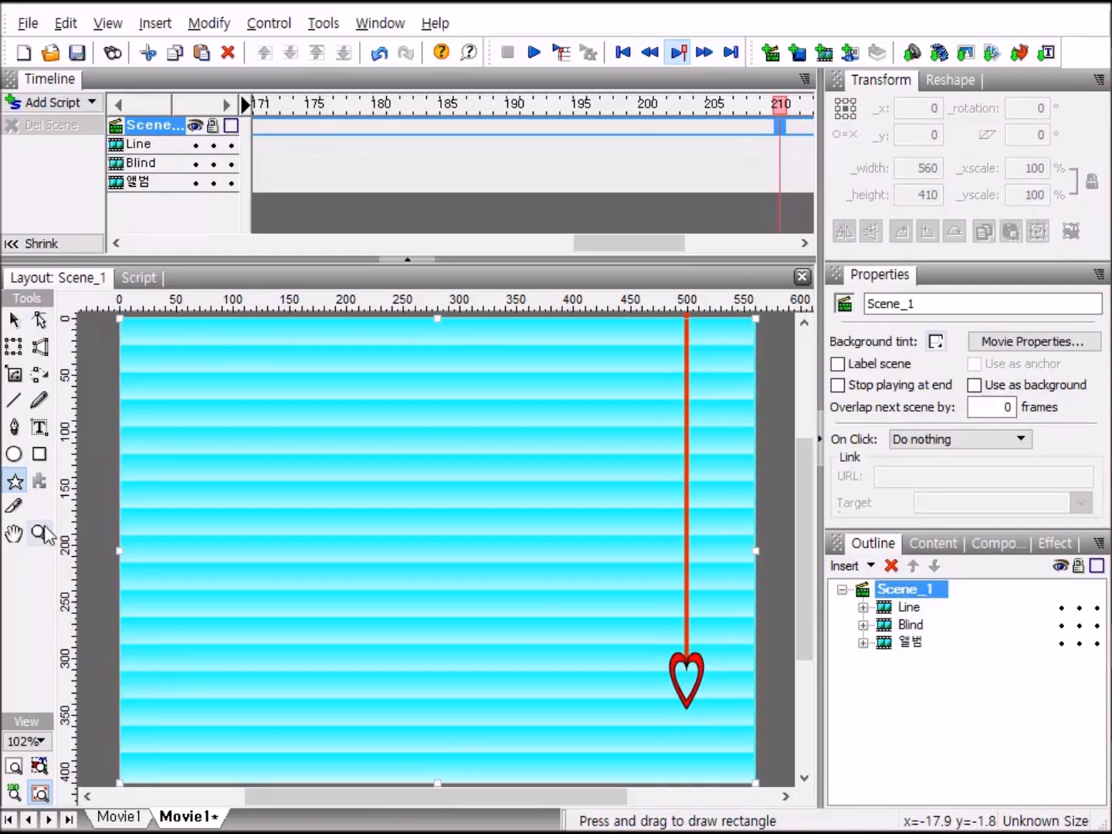
click(15, 487)
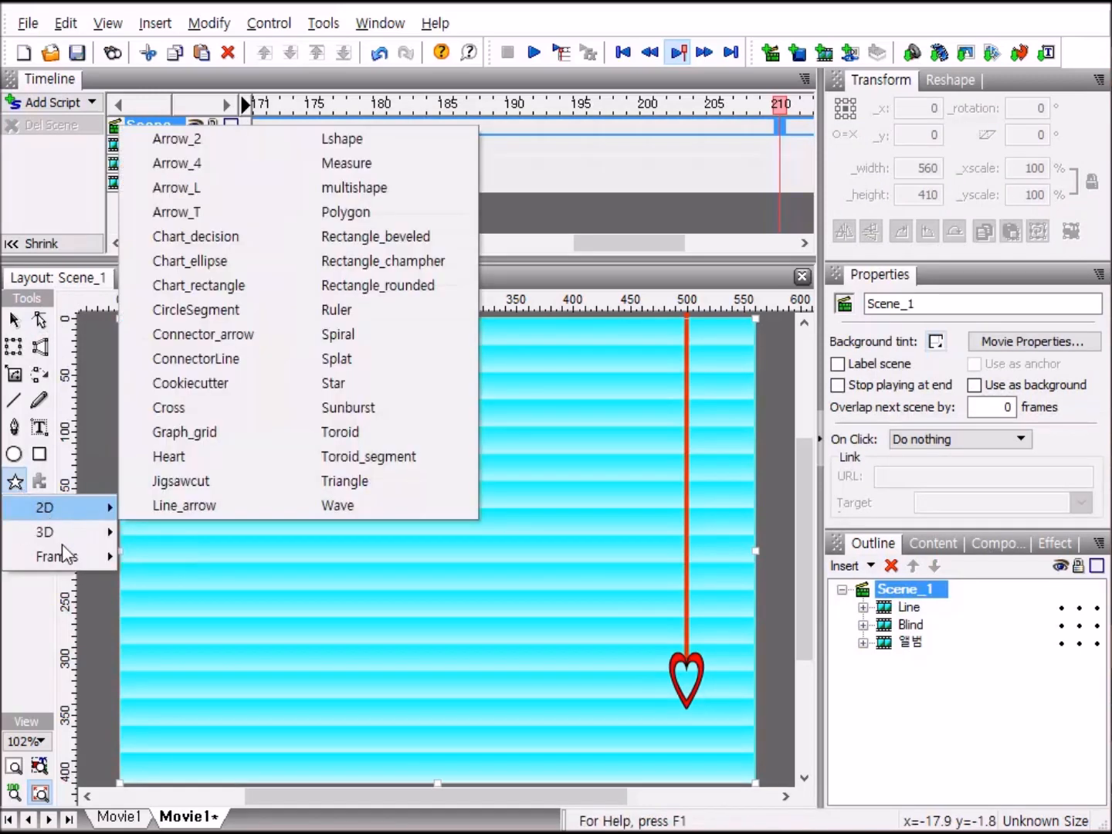
mouse_move(67, 562)
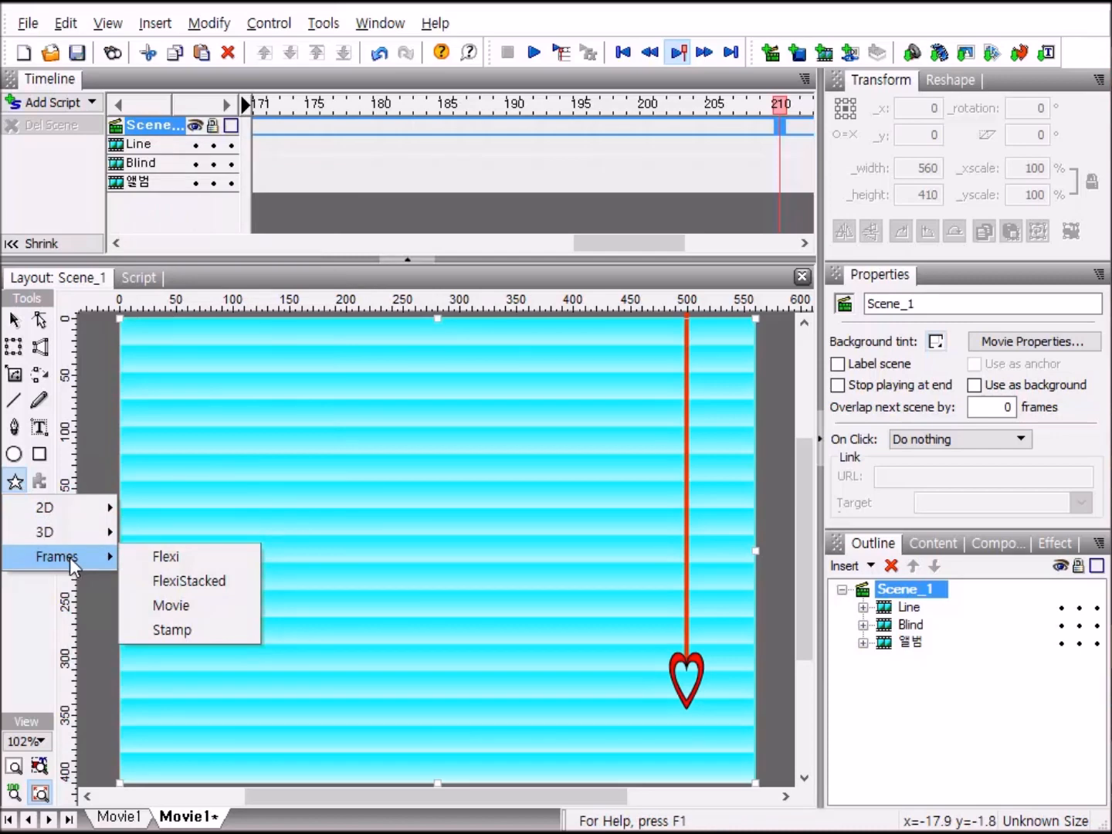
click(171, 581)
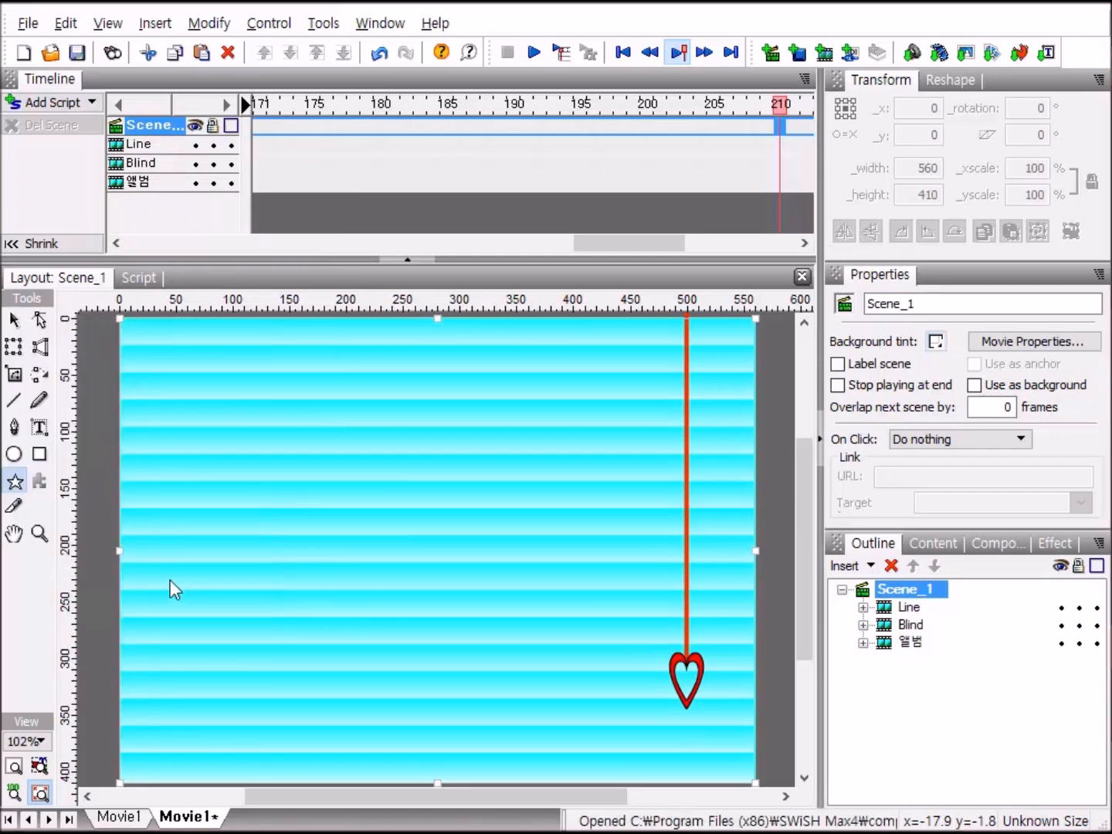
drag(248, 389, 611, 708)
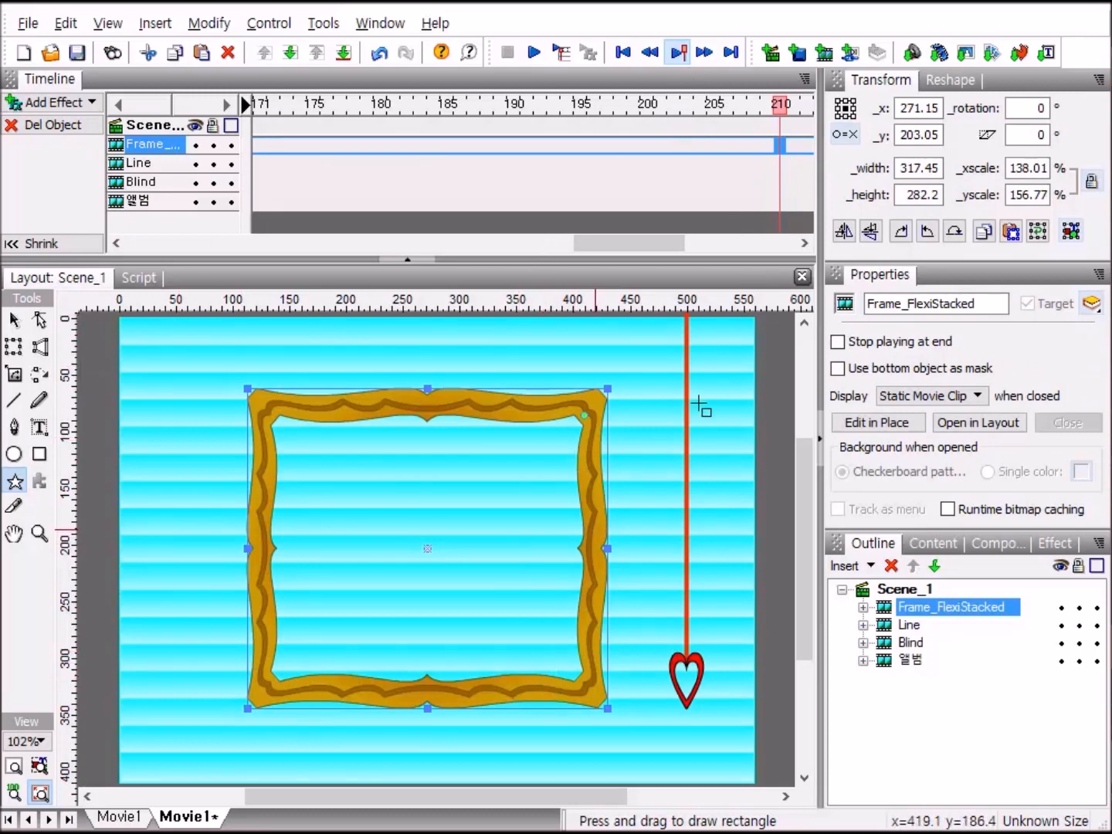
Resize the picture frame to a width of 560 and a height of 410.
click(941, 167)
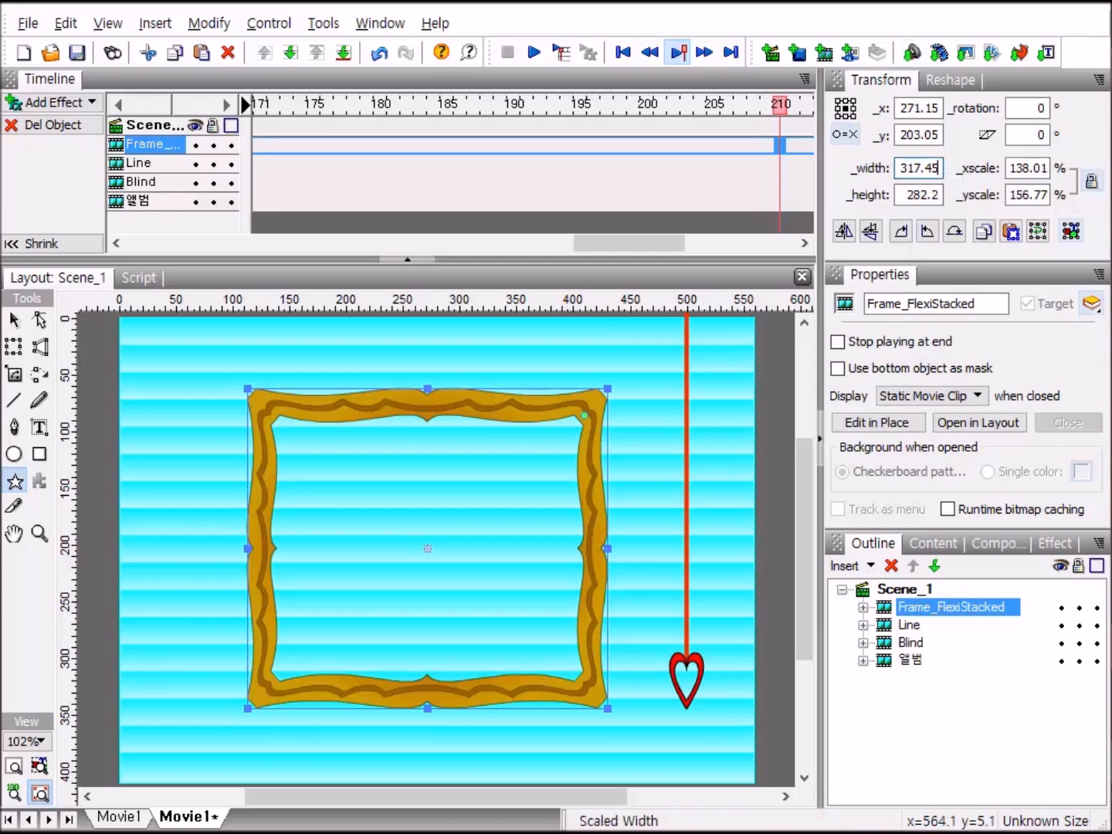
key(BackSpace)
key(BackSpace)
key(BackSpace)
key(BackSpace)
text(560)
key(Tab)
text(410)
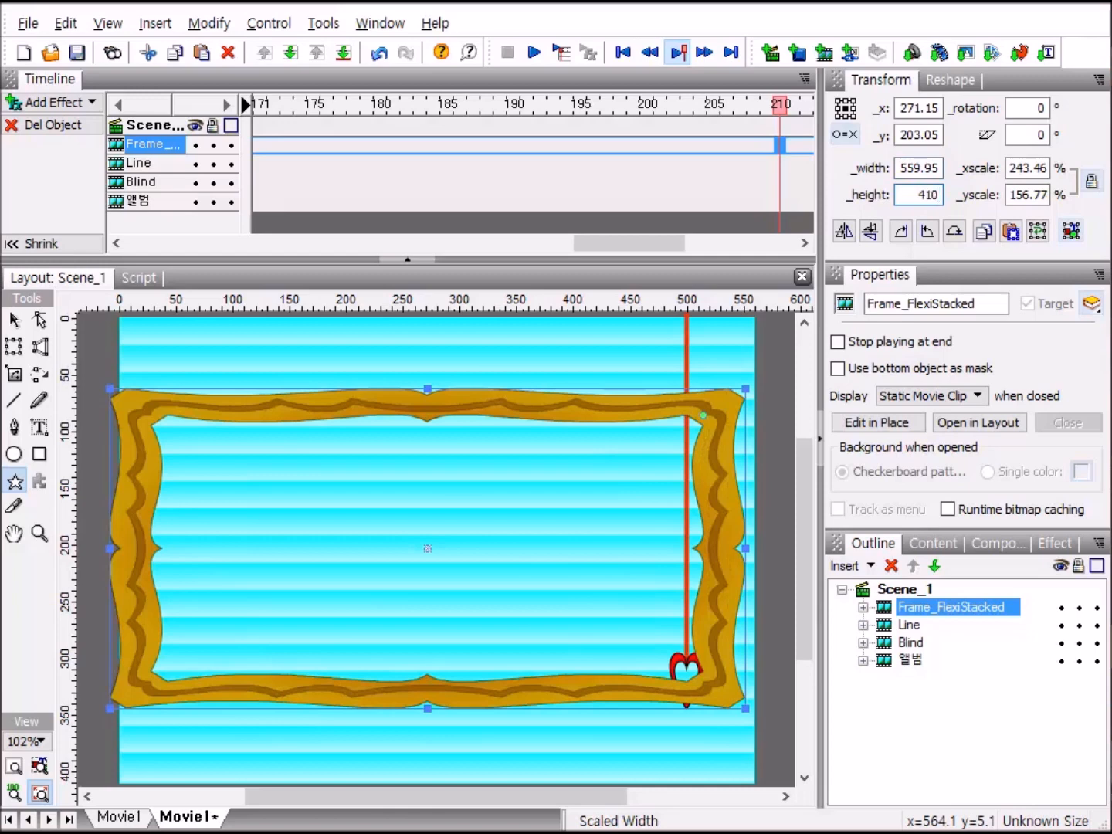
Position the picture frame at x 280 and y 205 so it covers the whole stage.
click(942, 105)
key(BackSpace)
key(BackSpace)
key(BackSpace)
key(BackSpace)
key(BackSpace)
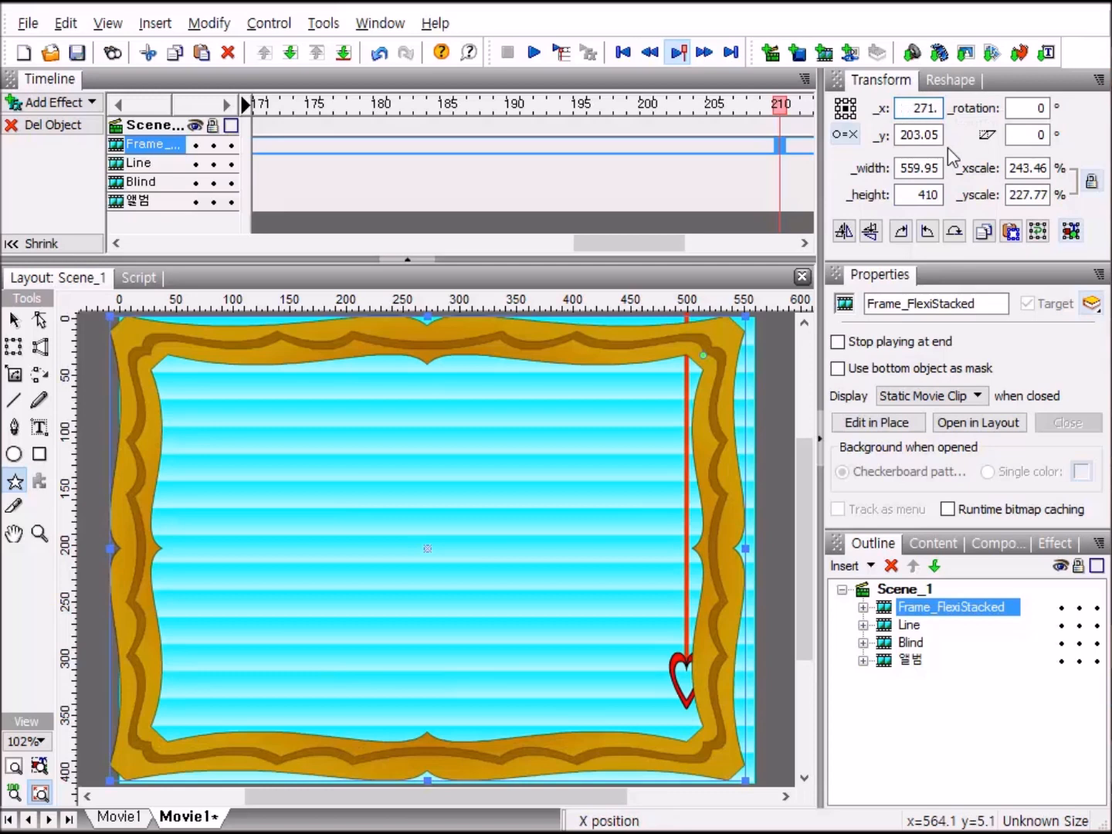
key(BackSpace)
text(280)
key(Tab)
text(20)
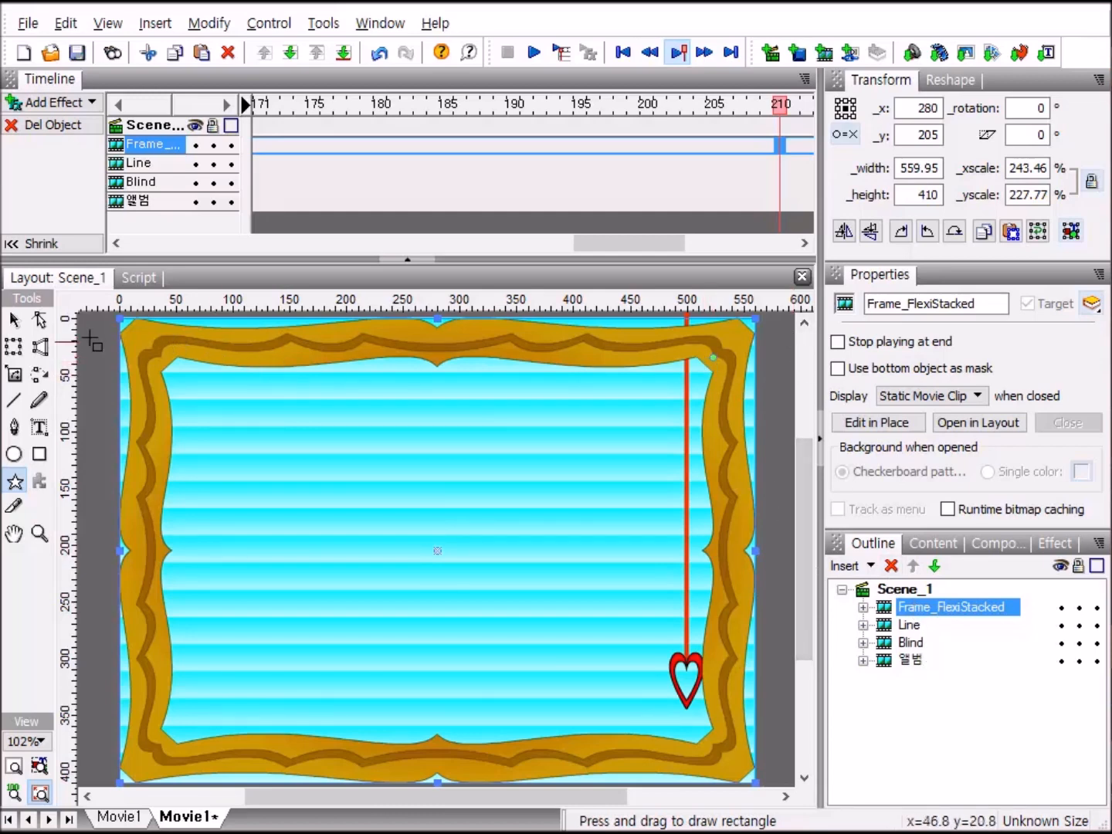
Switch to the Selection Tool and restyle the frame with its reshape handle to a straight inner border and wavy outer edge.
click(15, 320)
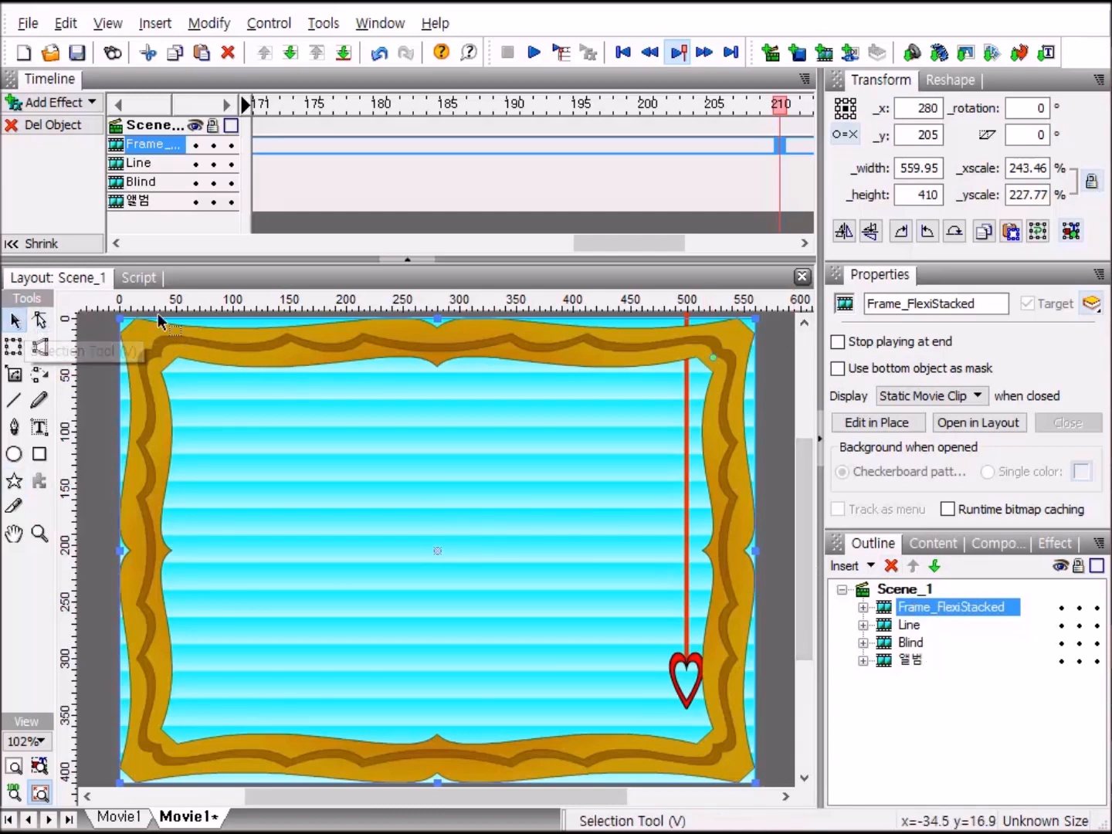
click(715, 361)
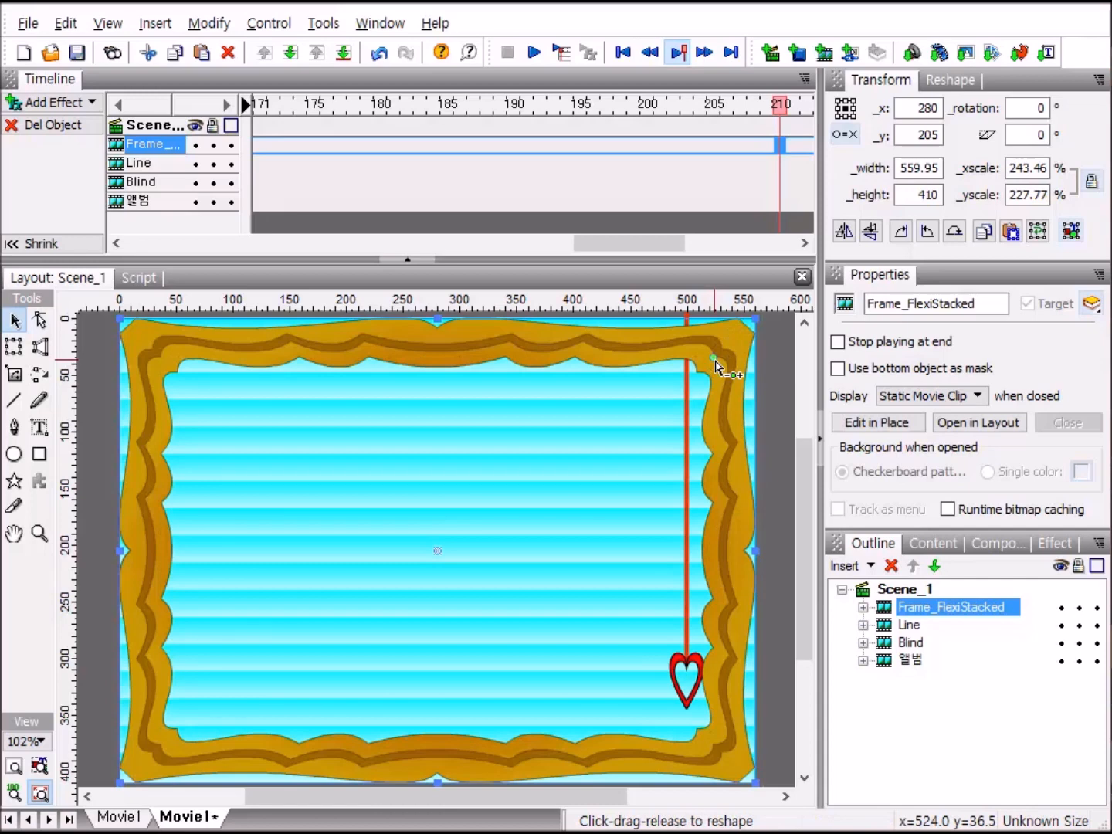
click(716, 361)
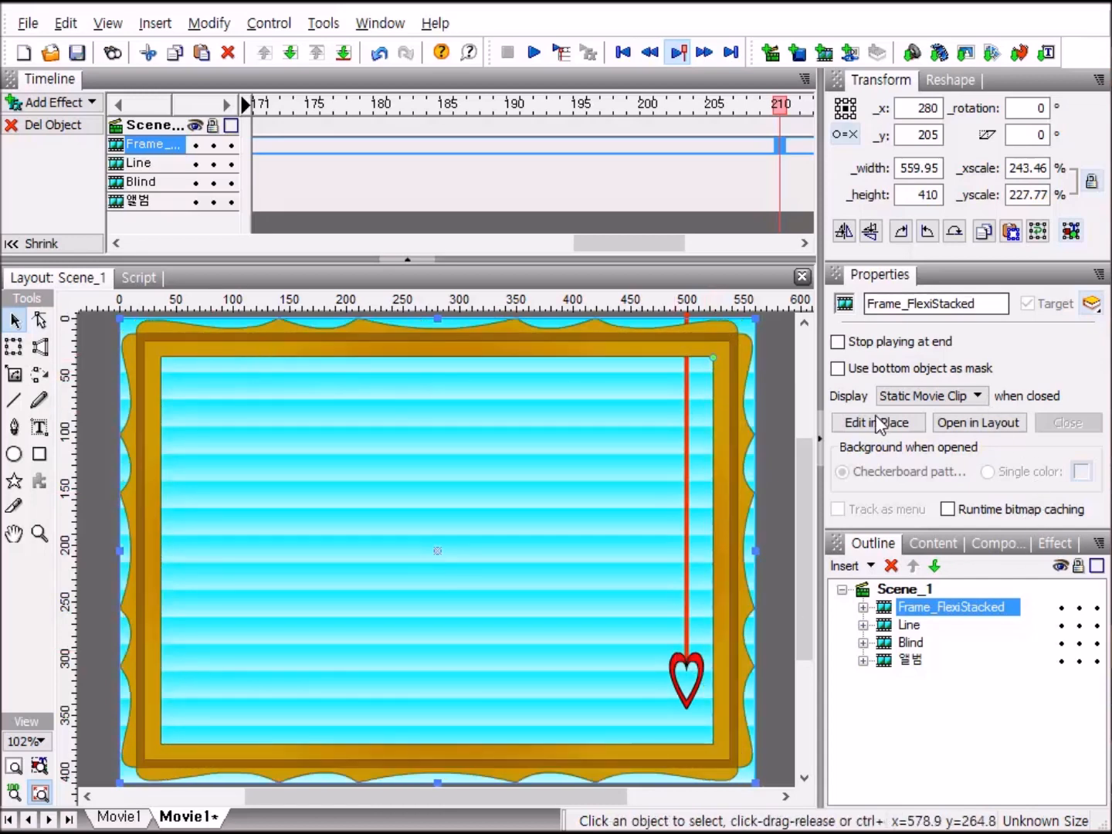
Rename the Frame_FlexiStacked clip as 액자.
click(921, 608)
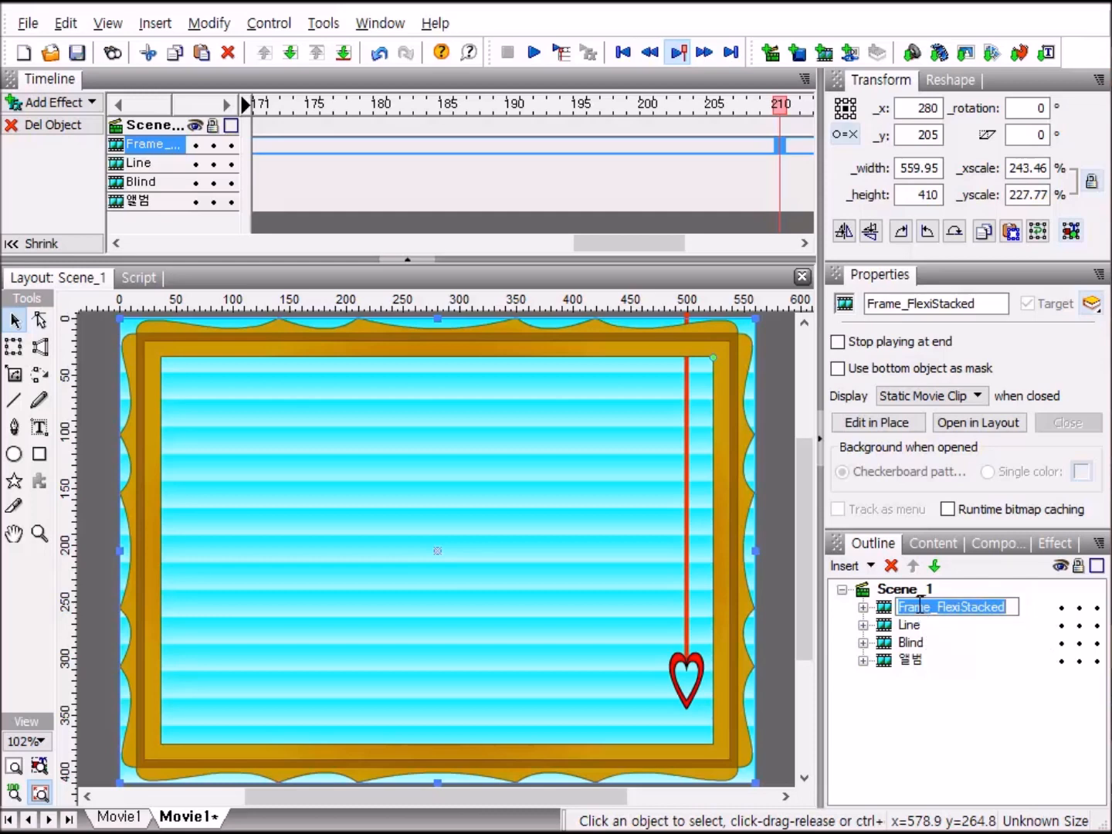
text(ㅇ)
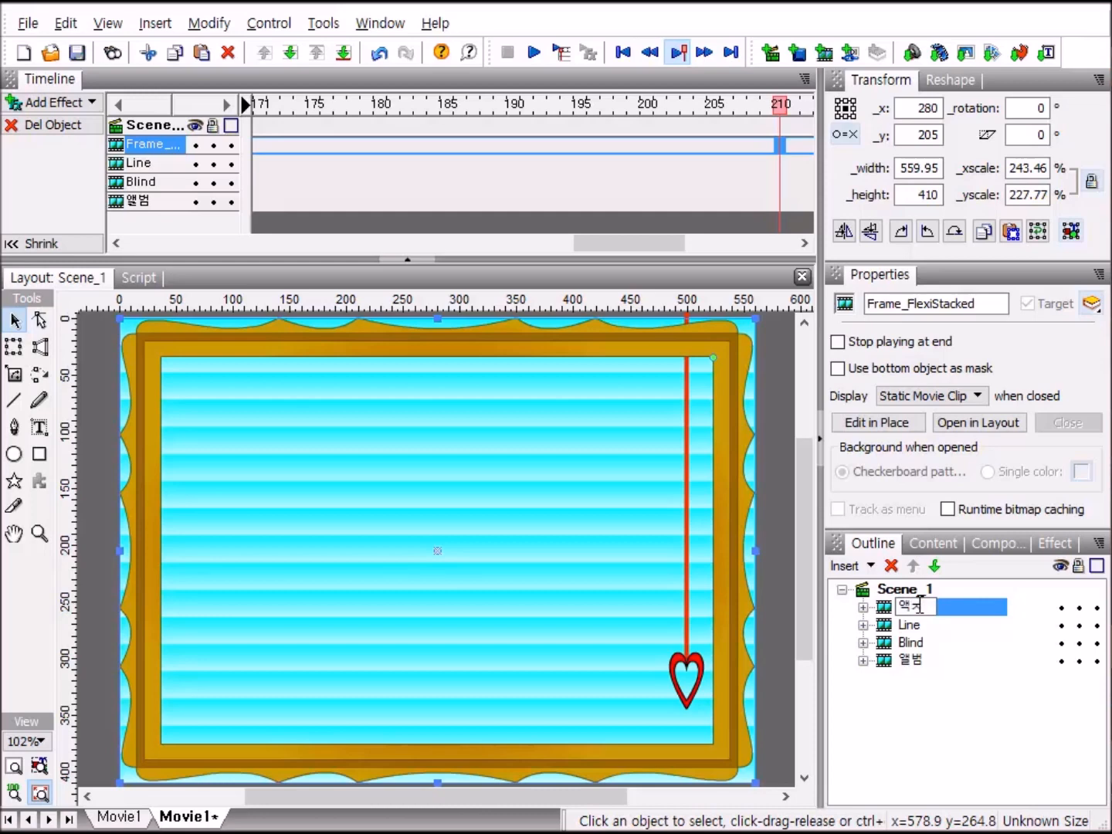
text(액자)
key(Return)
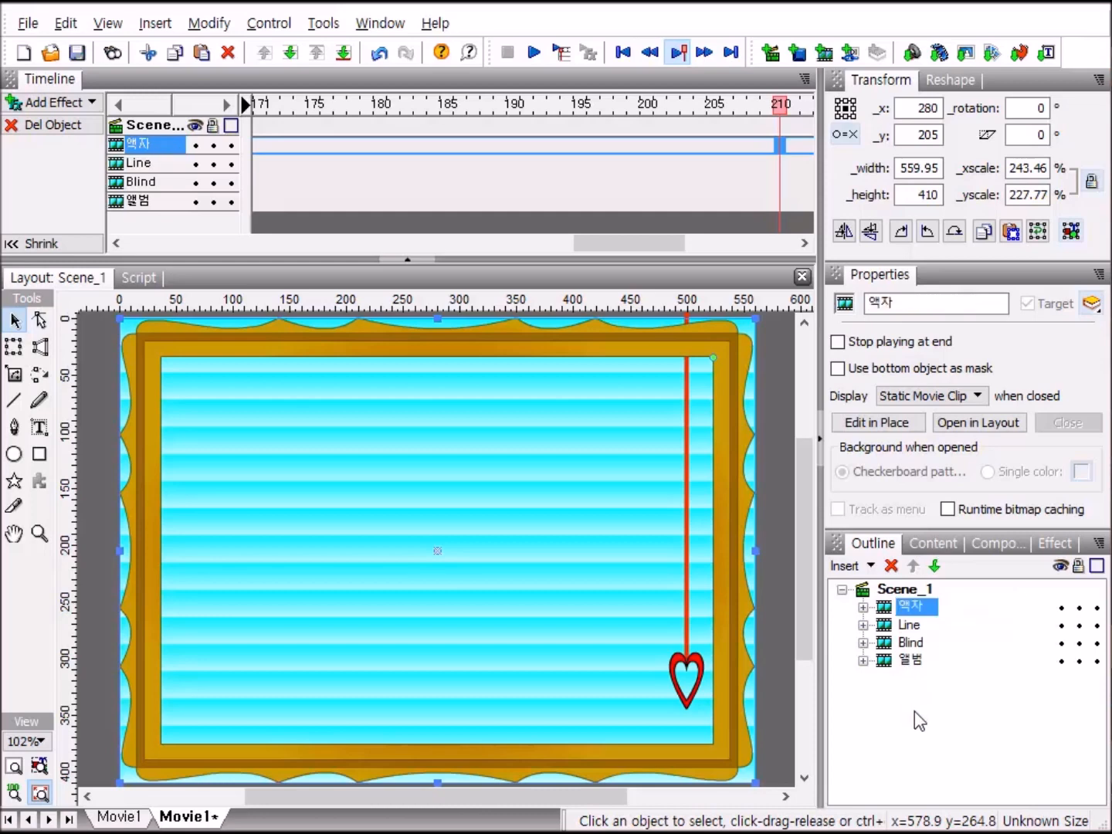
Bring the Line clip in front of the 액자 clip and move it onto the frame's right border, at x about 537.
click(897, 625)
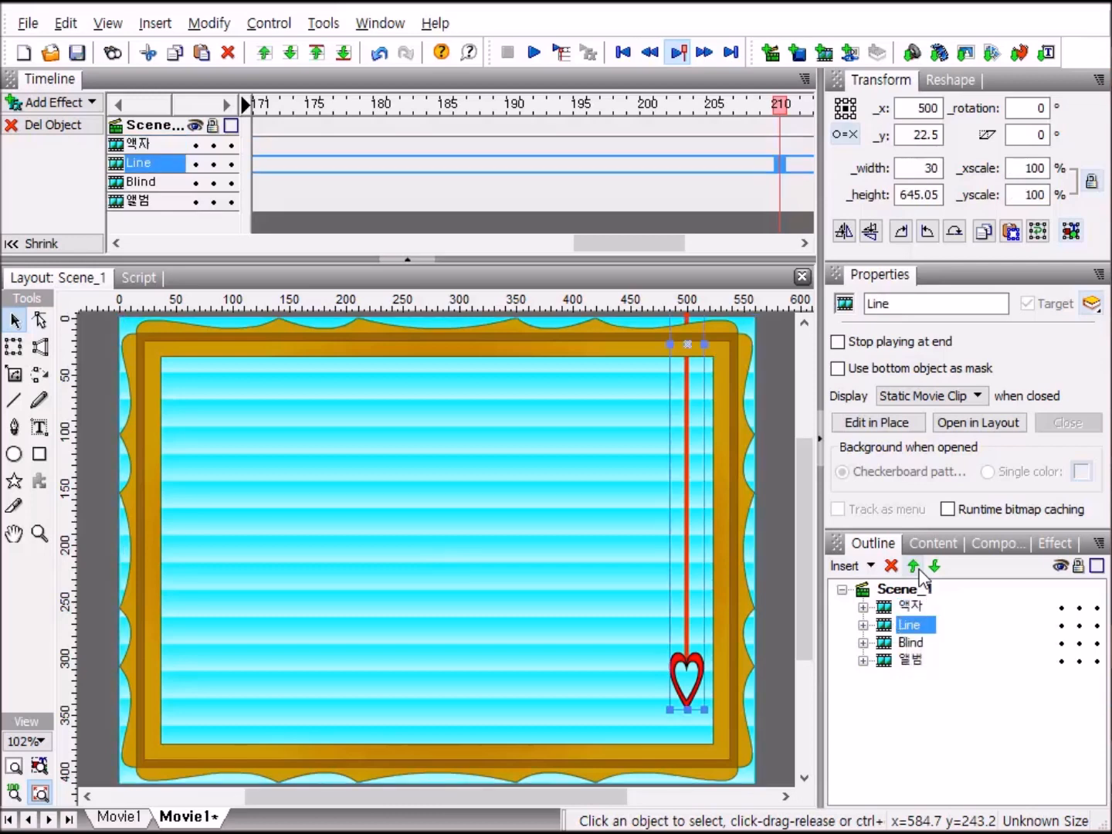
click(914, 568)
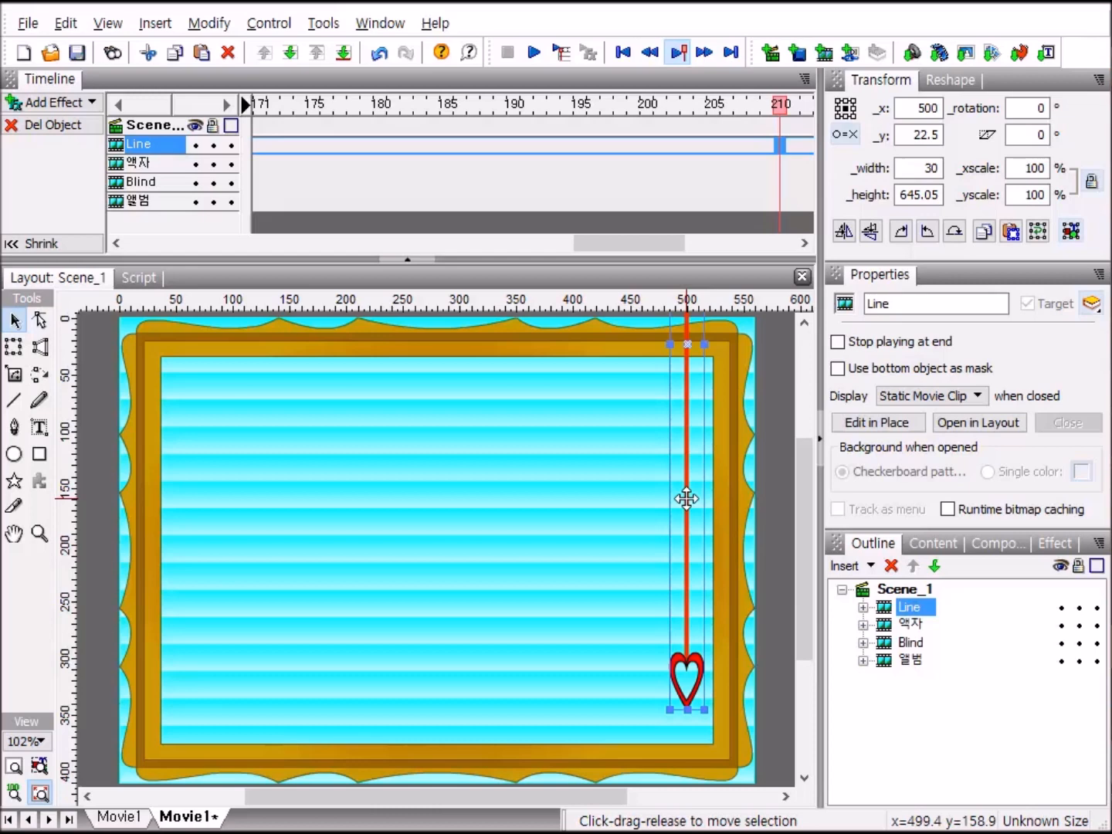
drag(686, 498, 729, 510)
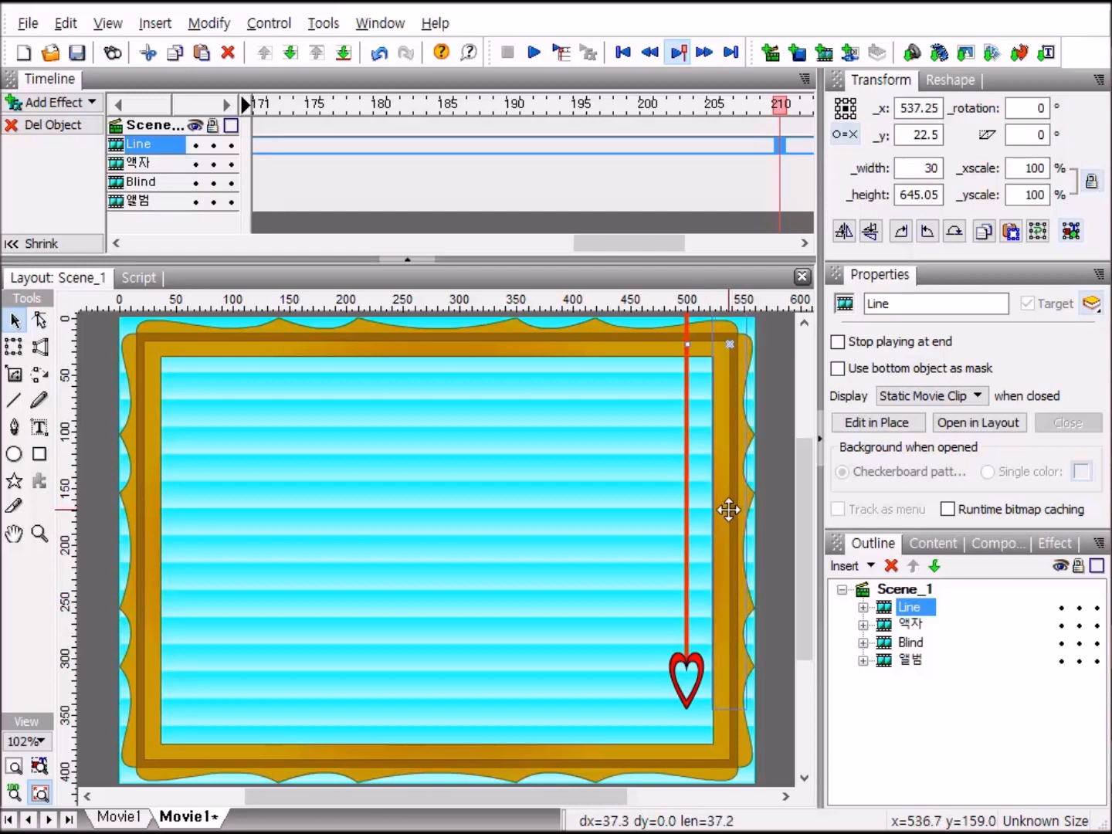
drag(729, 510, 729, 511)
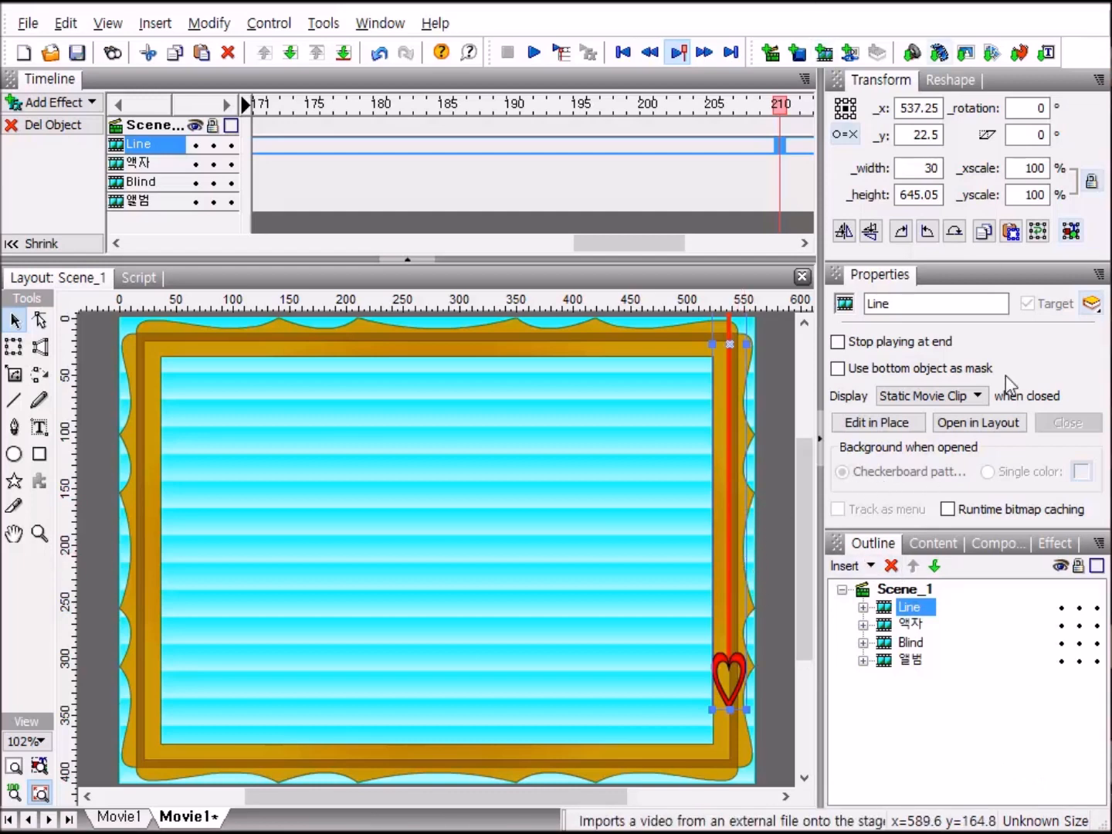
Shrink the Blind clip from all four sides to about 491 by 353 so it just covers the frame's inner opening.
click(906, 644)
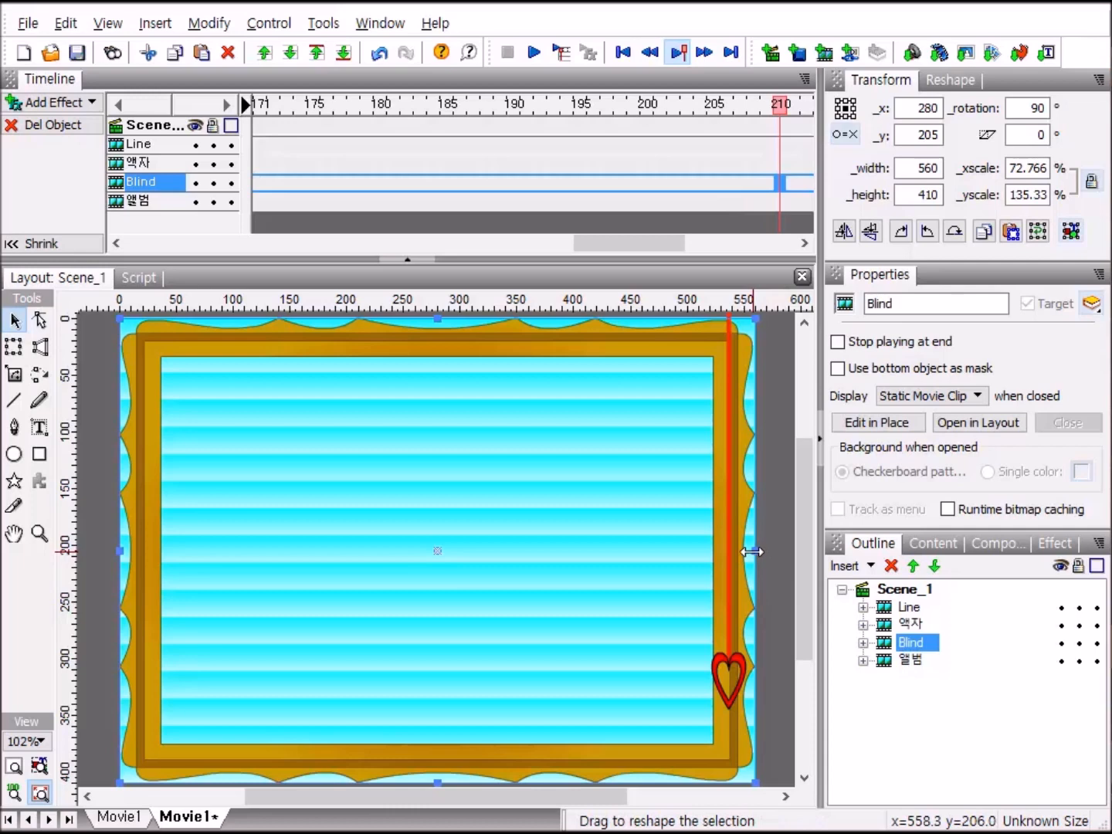
drag(750, 552, 715, 564)
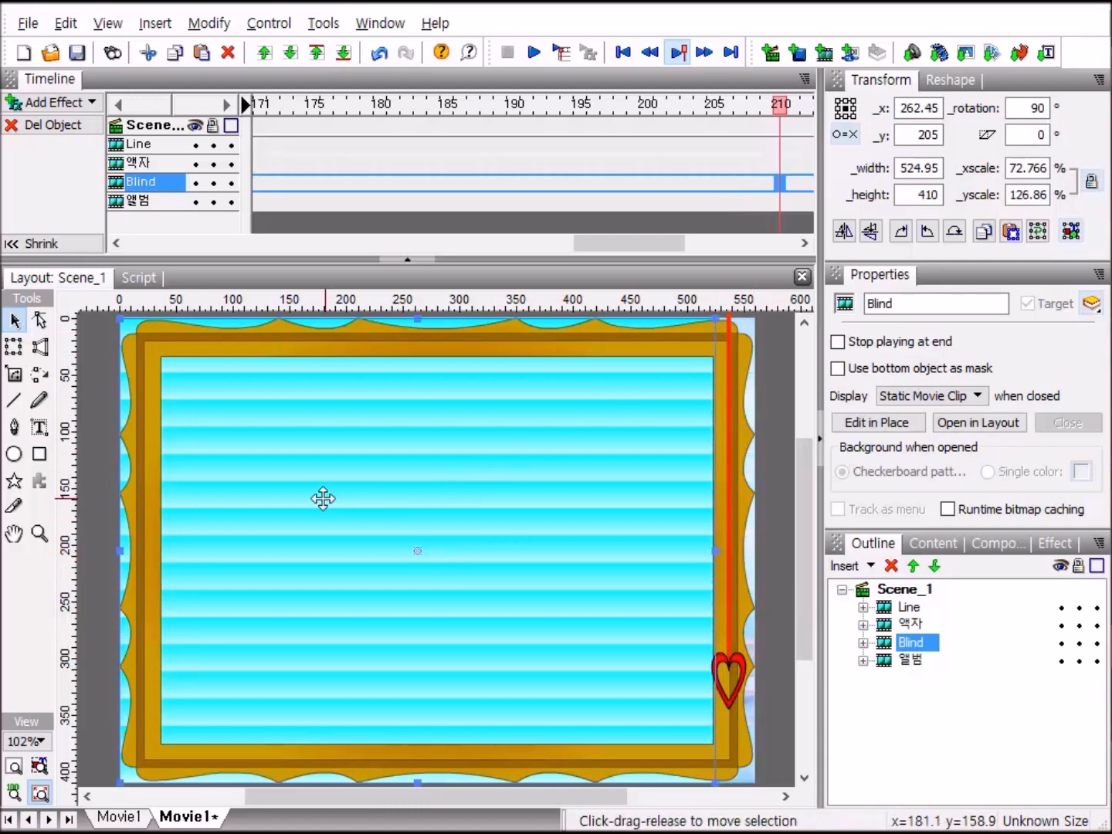
drag(121, 554, 158, 556)
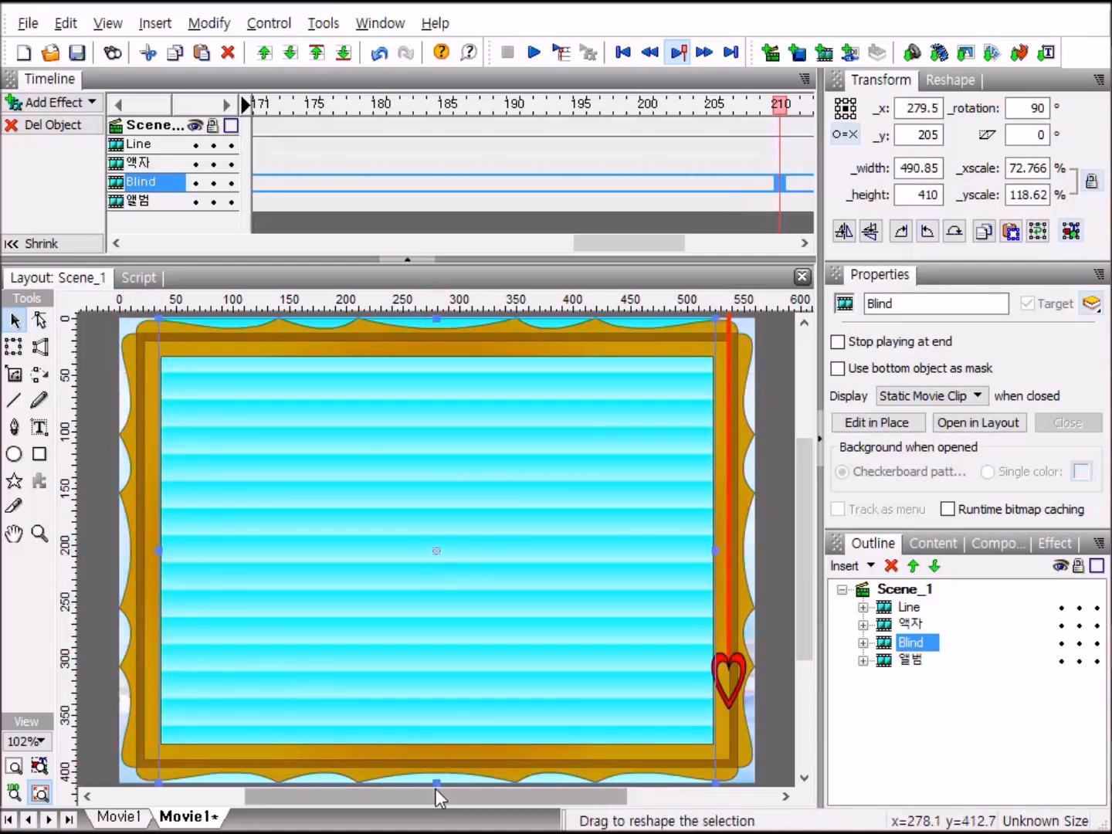
drag(437, 782, 421, 751)
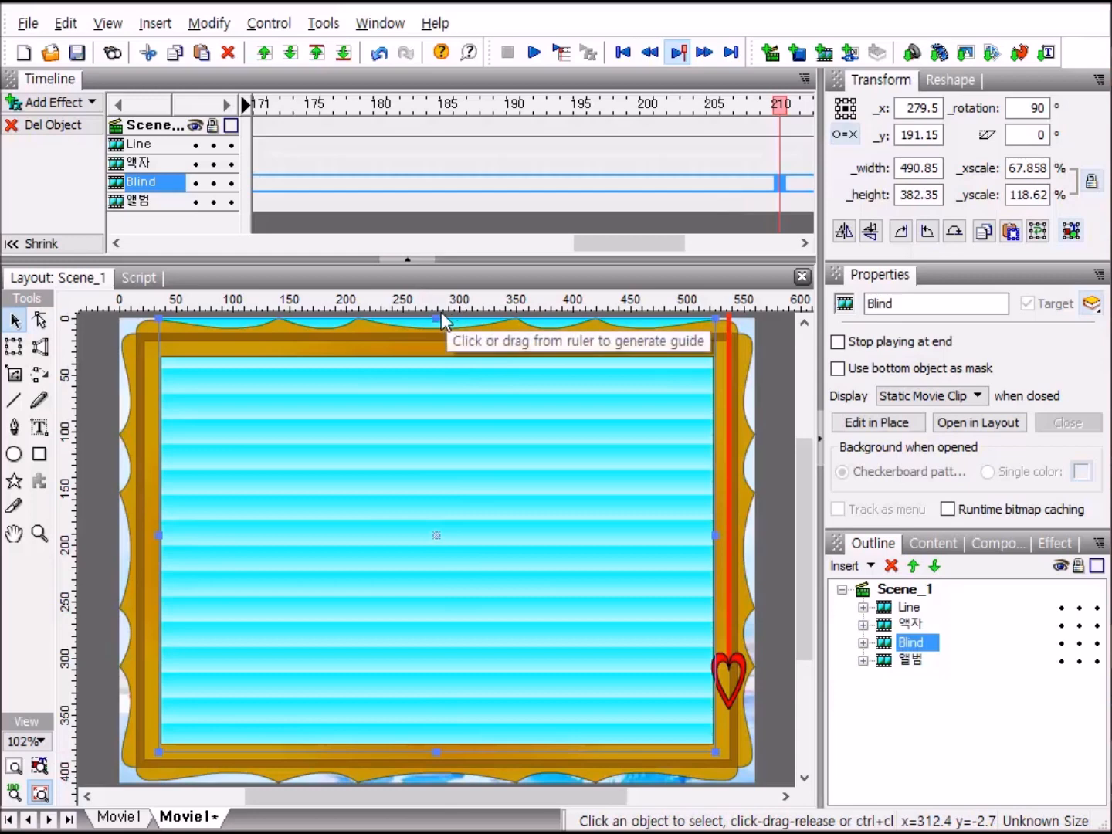
drag(436, 316, 450, 350)
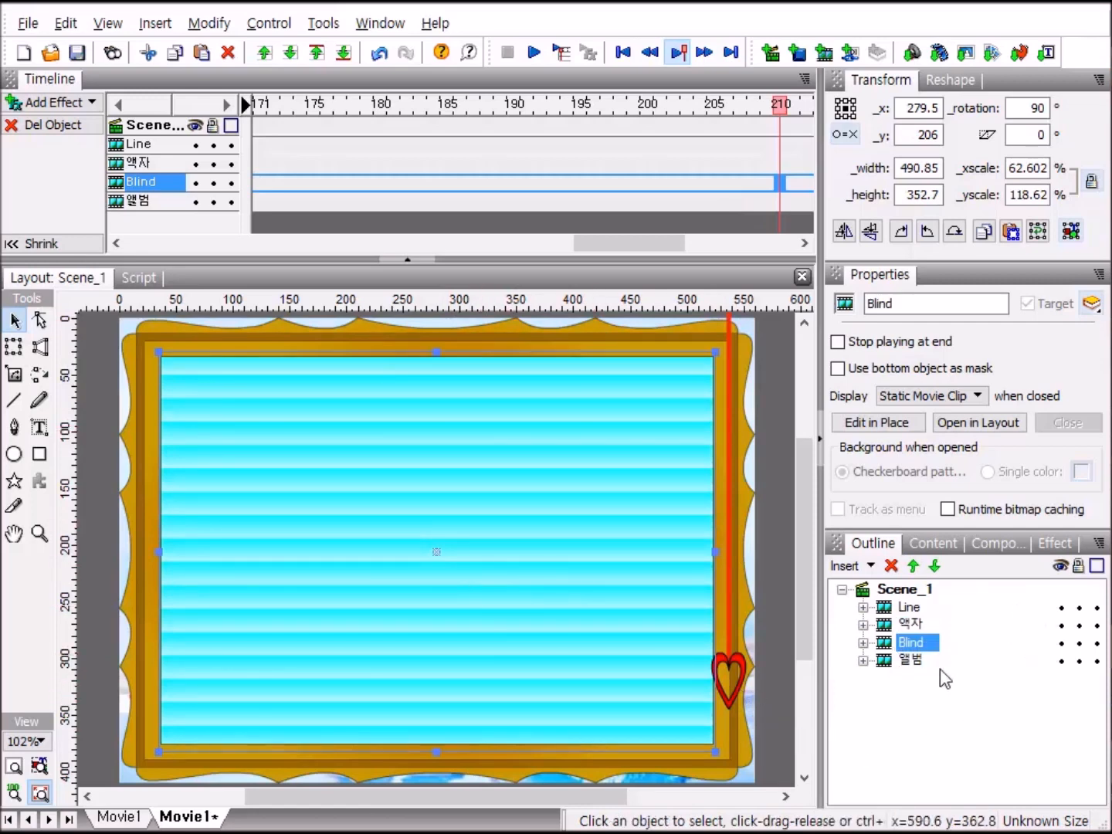
Shrink the 앨범 clip from all four sides to about 494 by 352 to fit the frame opening, and preview the movie.
click(885, 661)
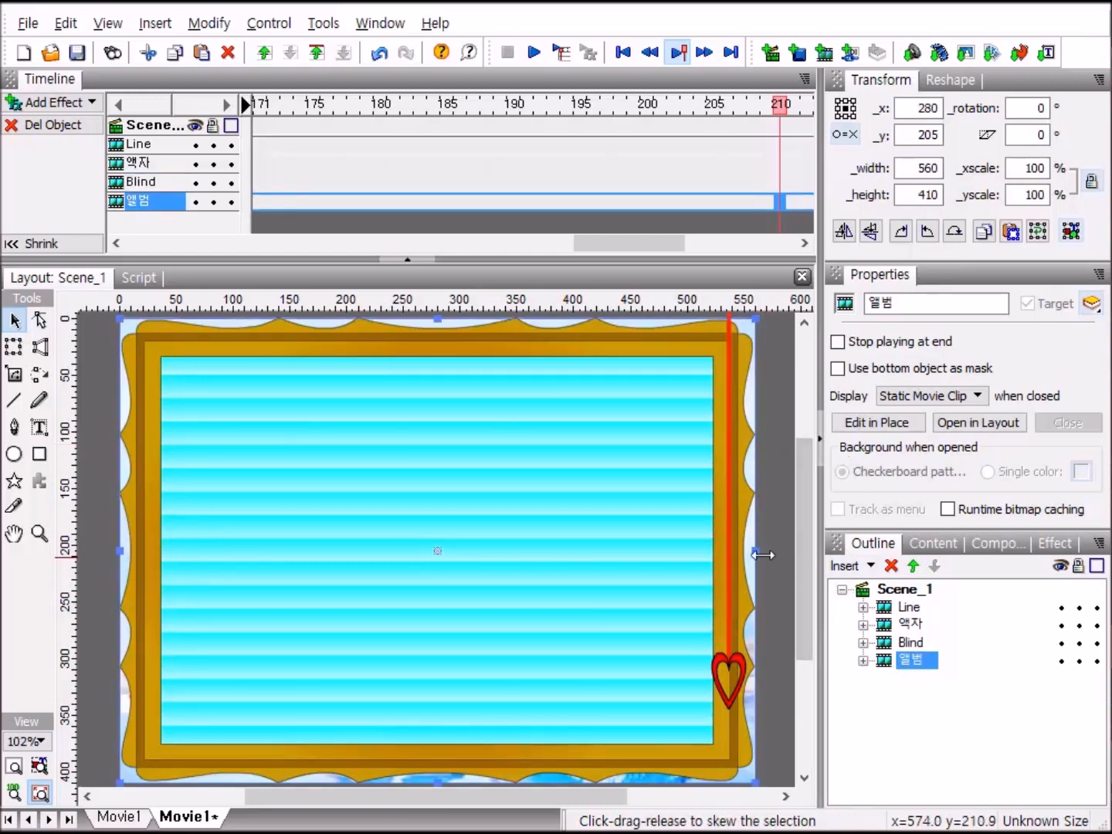
drag(753, 551, 717, 557)
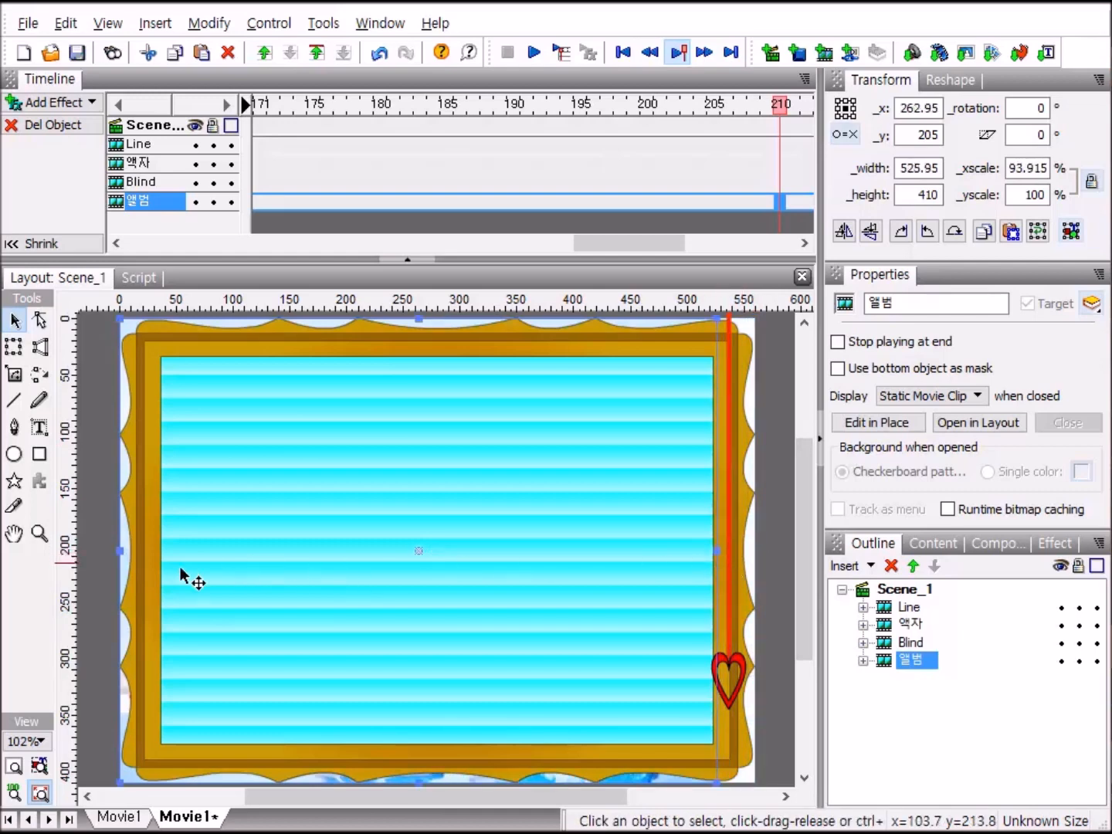
drag(122, 550, 157, 556)
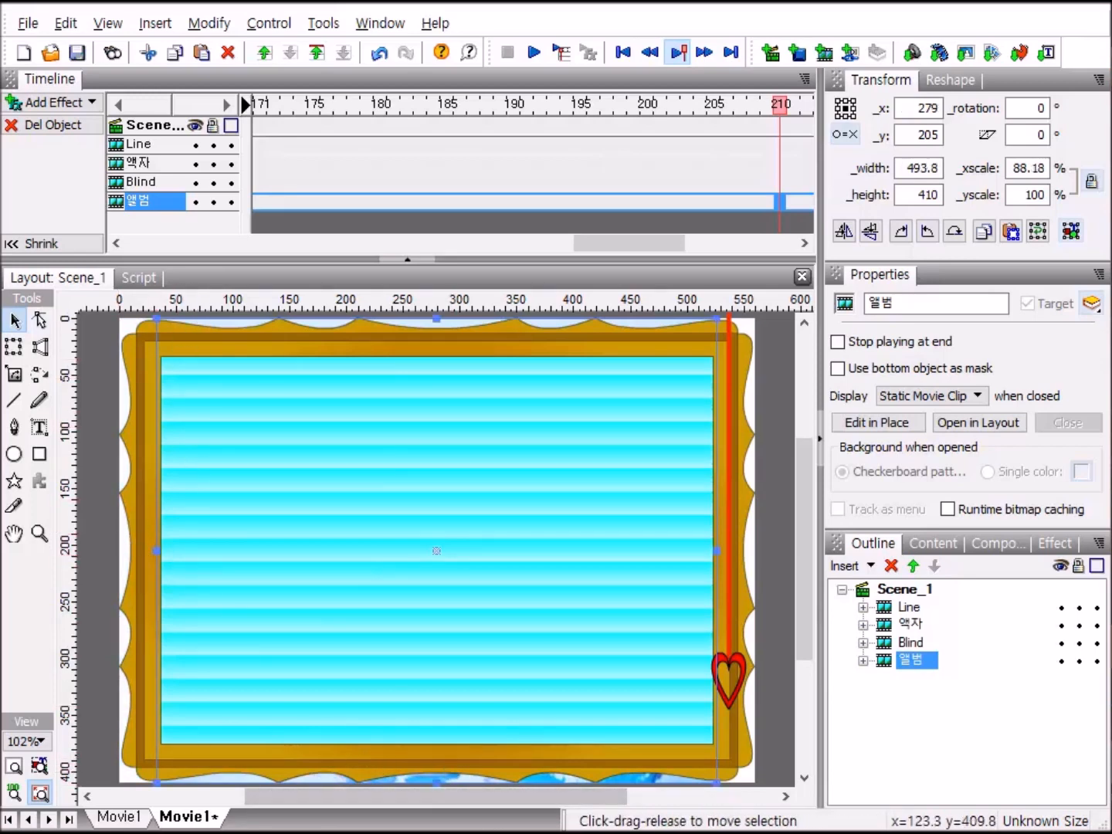
drag(437, 782, 418, 751)
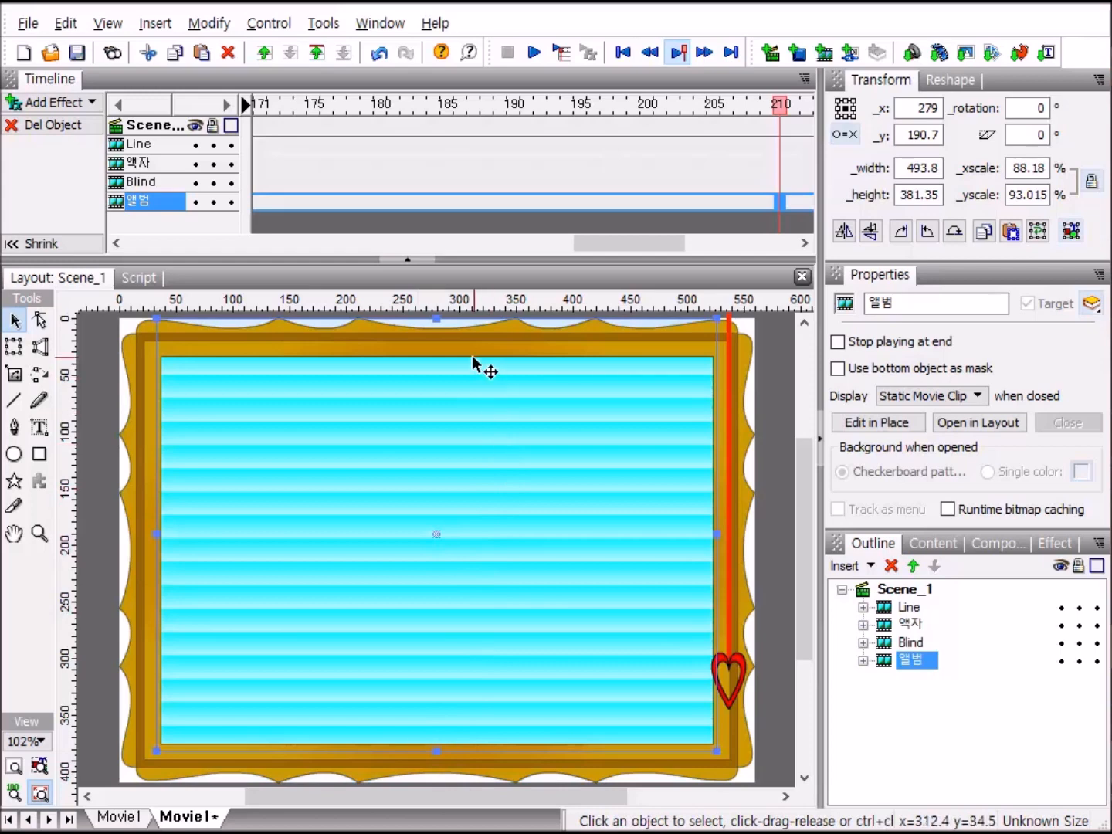
drag(437, 319, 444, 352)
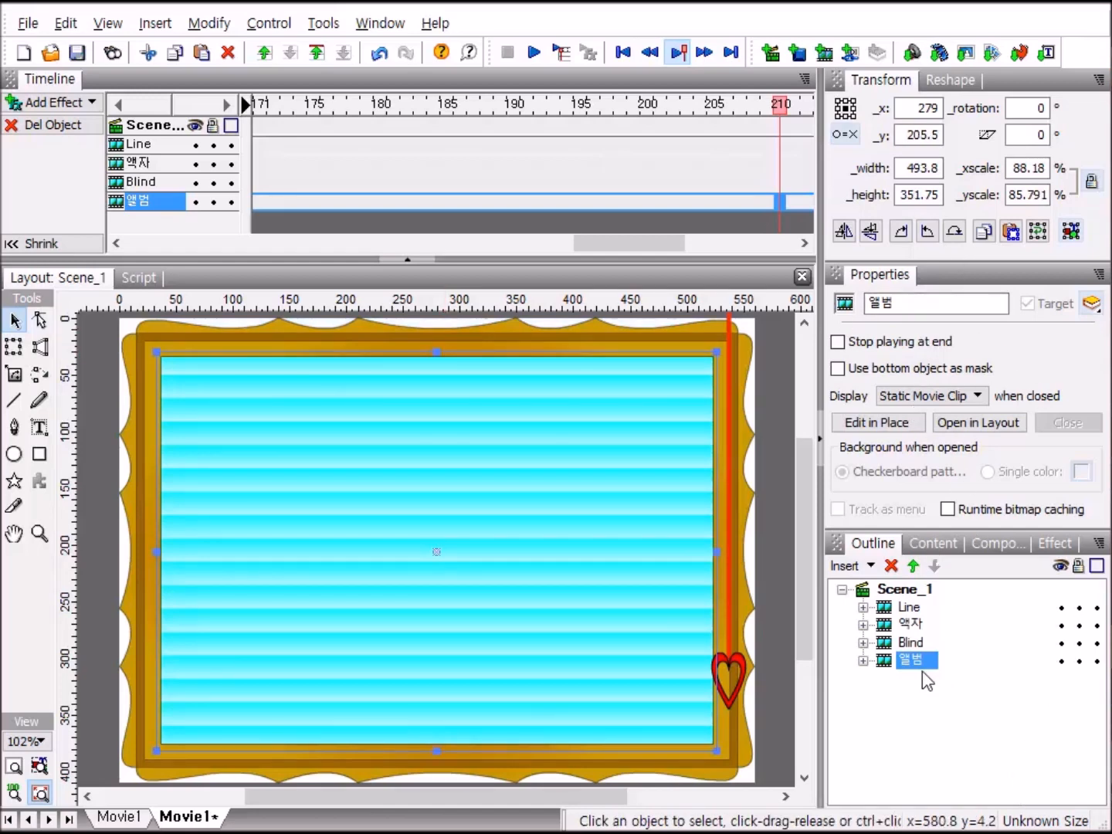
click(533, 53)
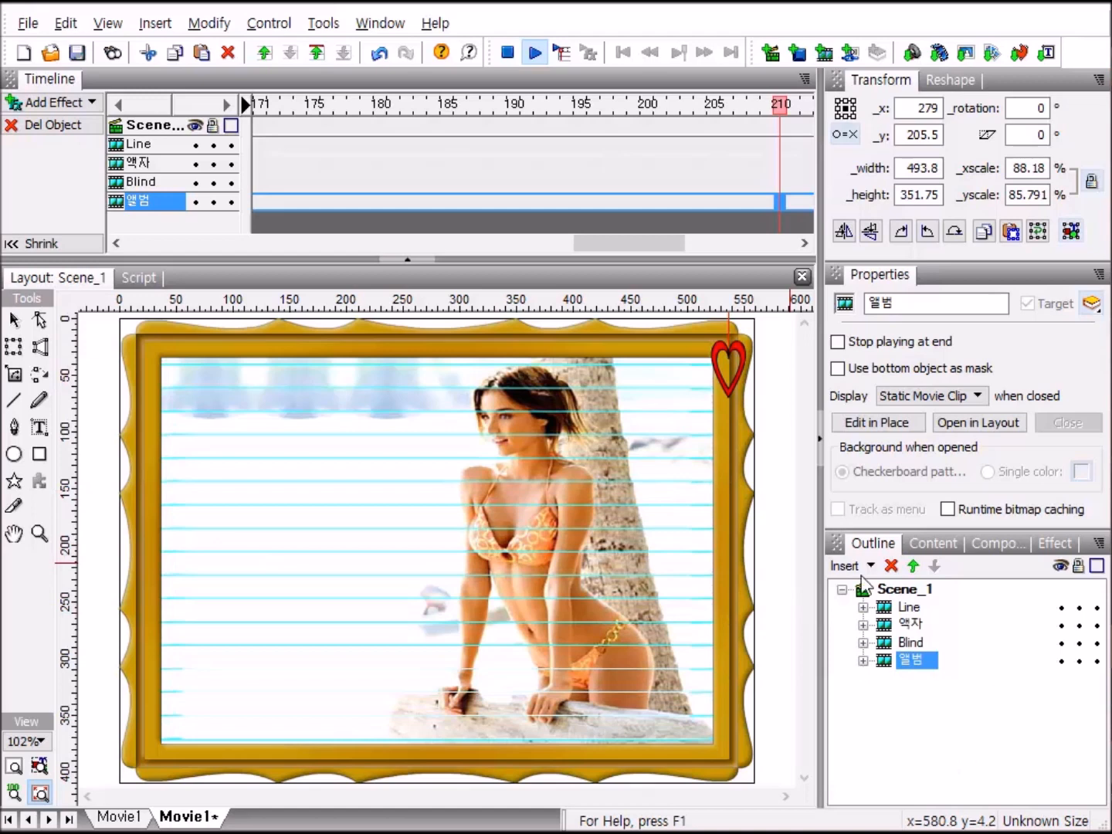
click(508, 53)
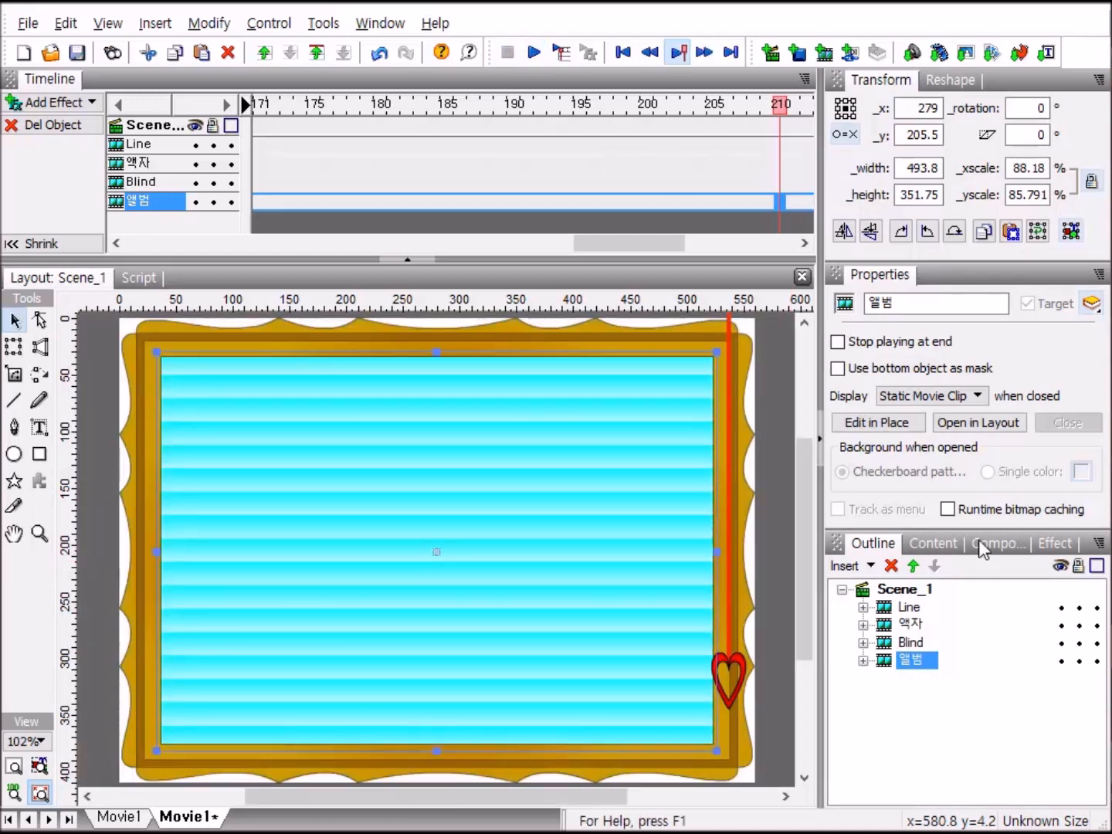
Inspect the image fill of 1.JPG inside the 앨범 clip, collapse the clip and play the movie again.
double_click(863, 663)
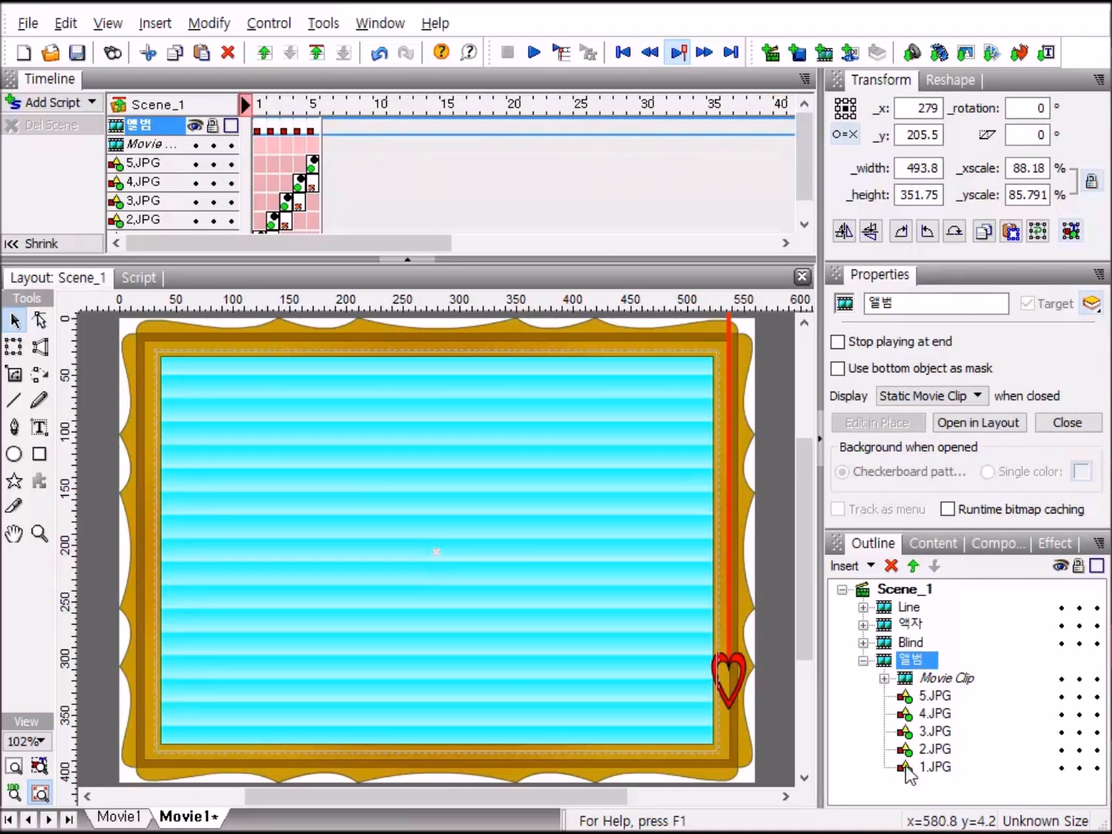
click(908, 771)
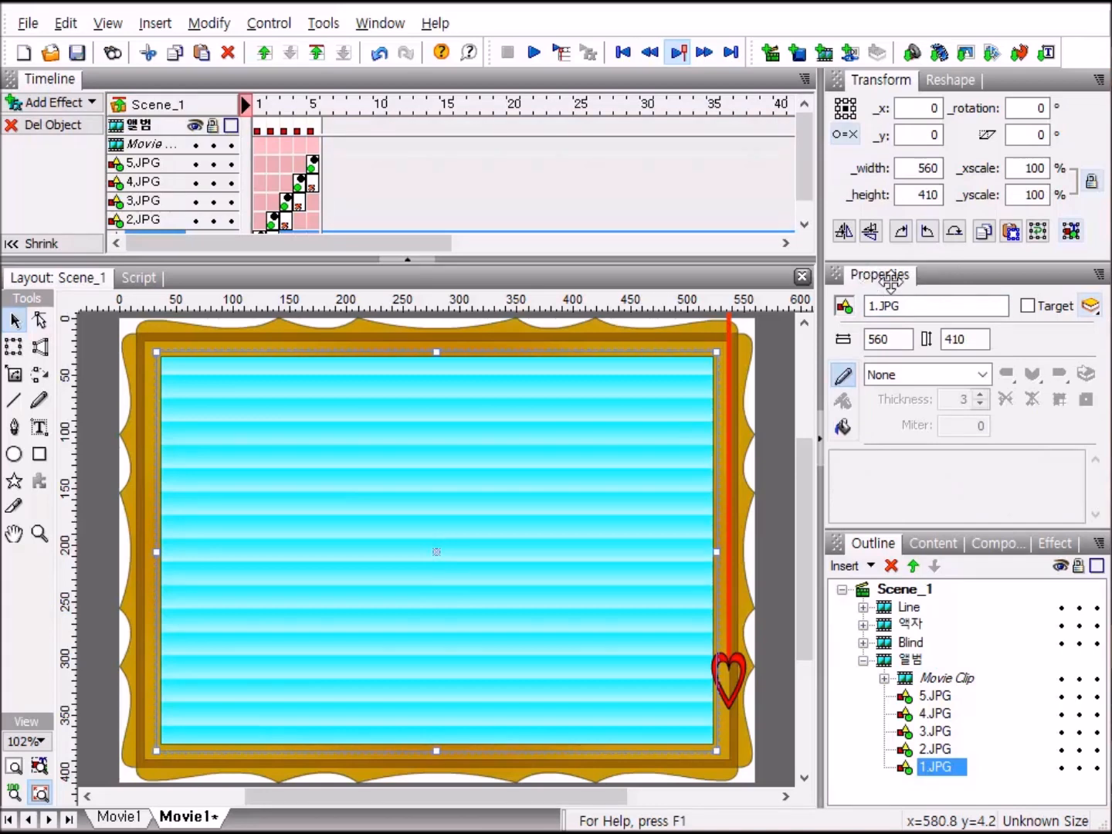
click(845, 428)
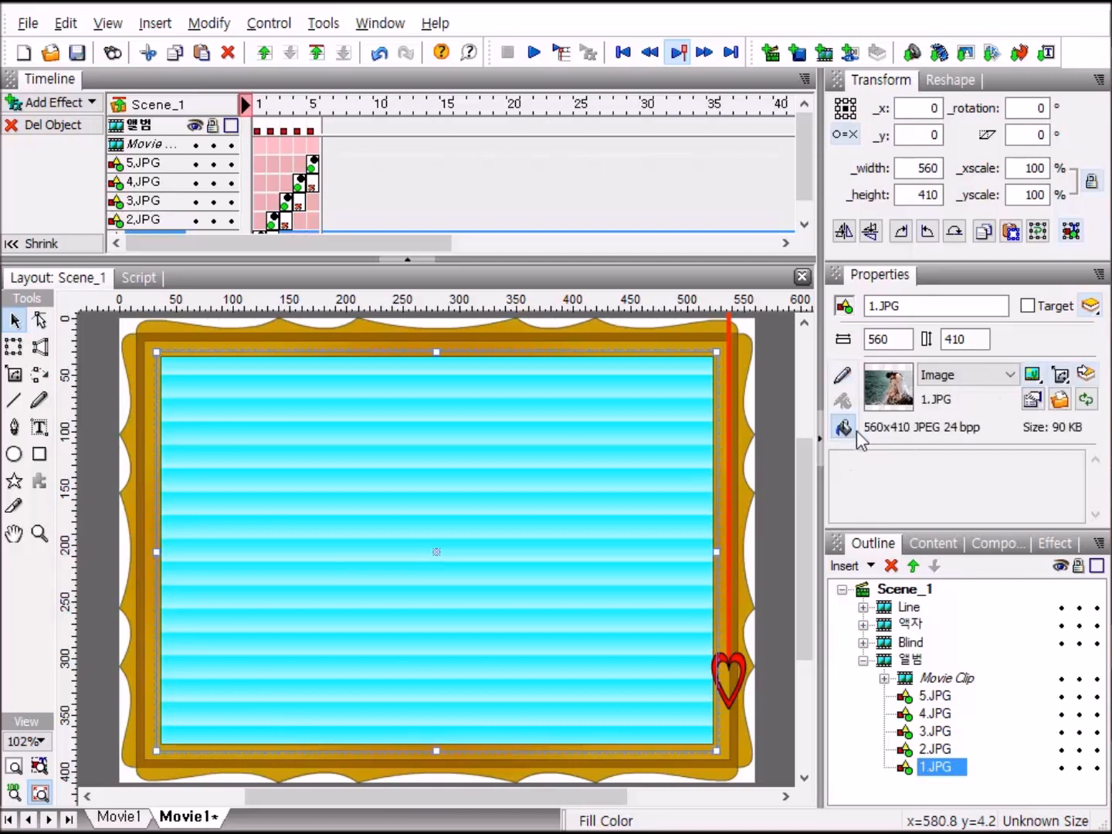
click(1062, 402)
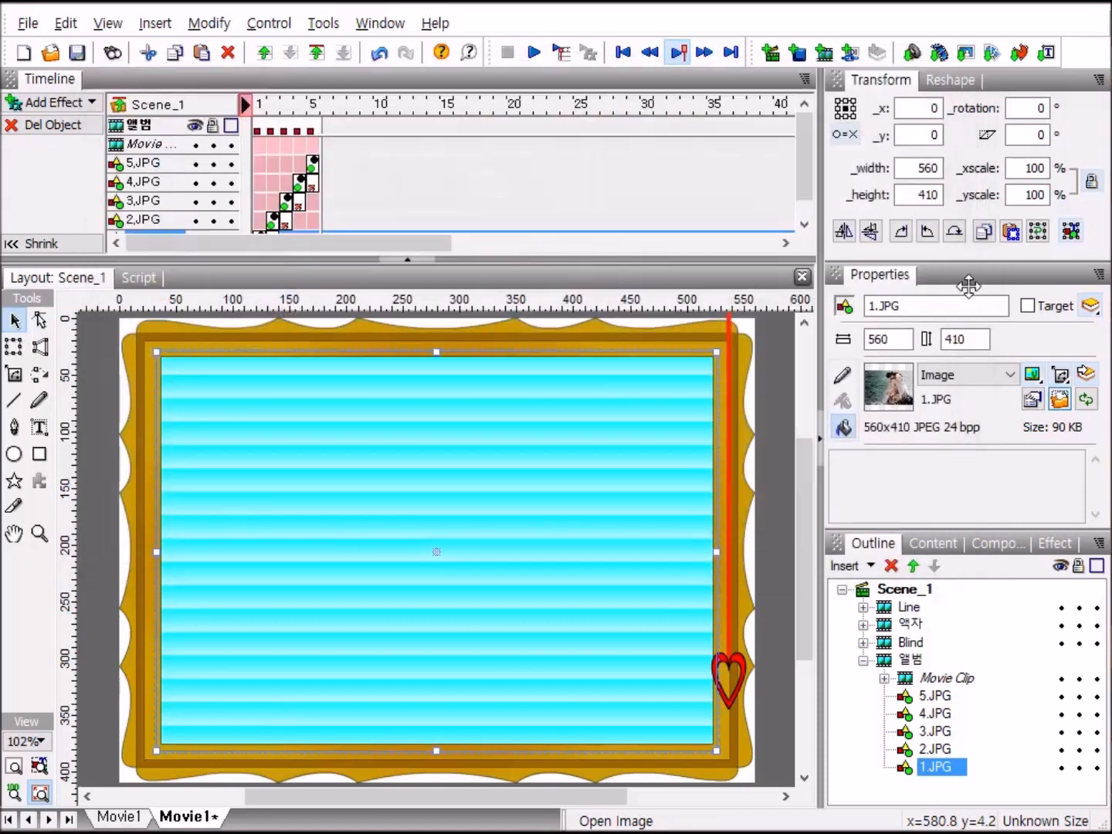
click(959, 79)
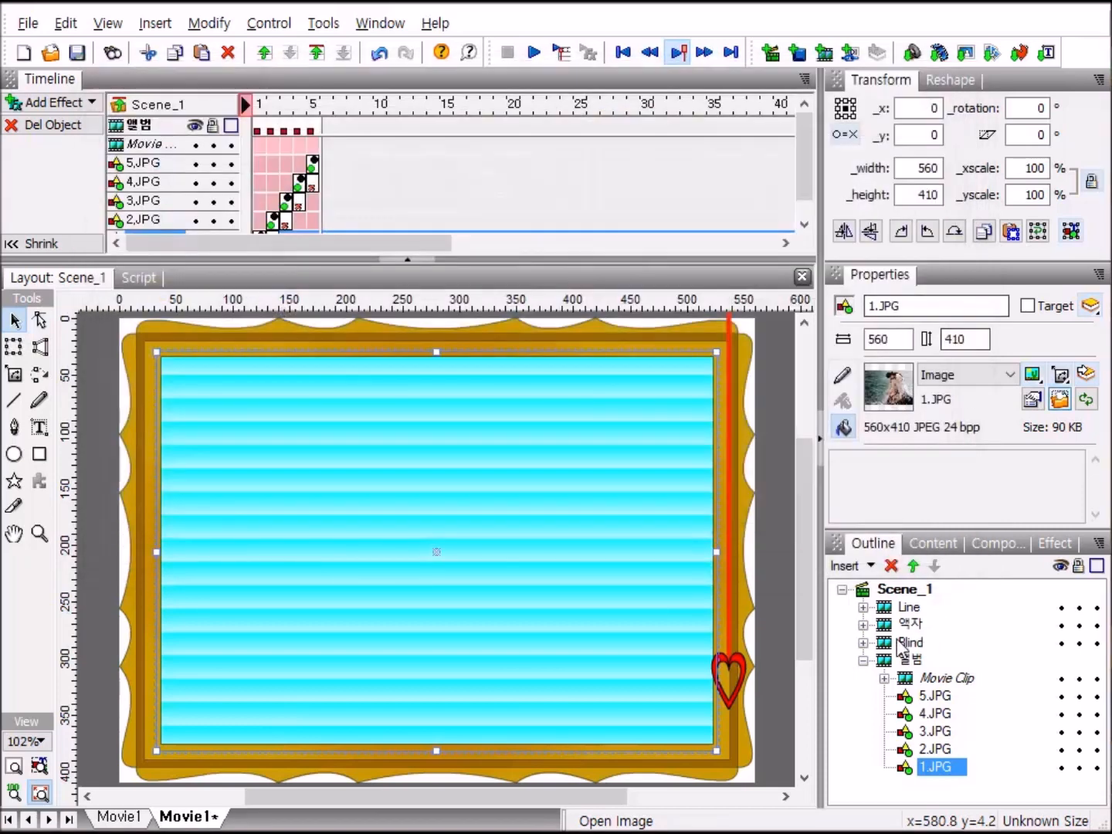
click(866, 661)
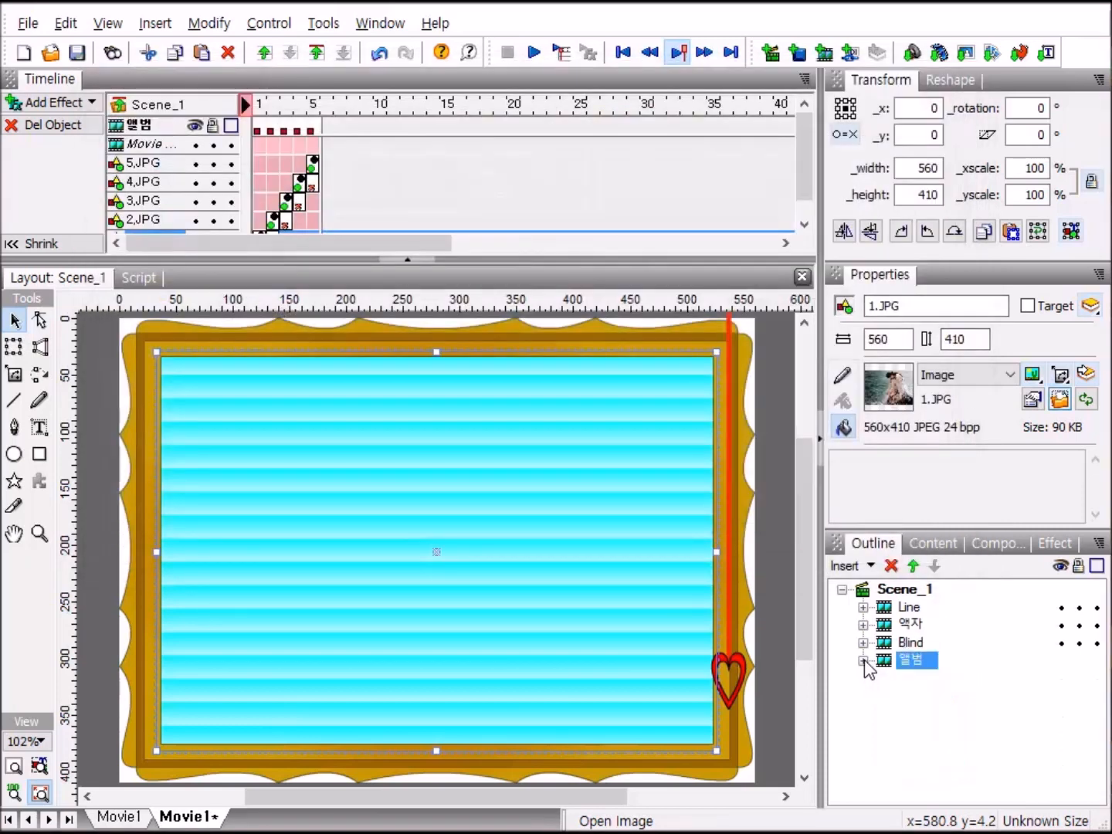
click(533, 52)
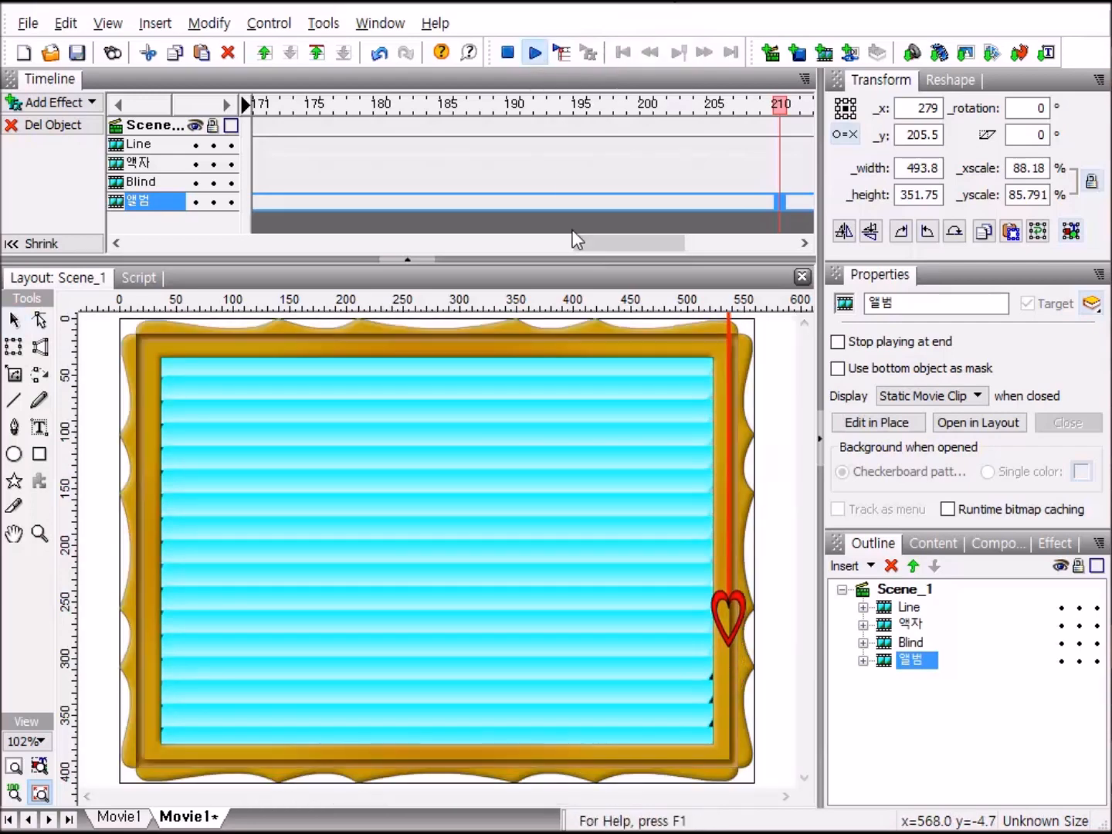